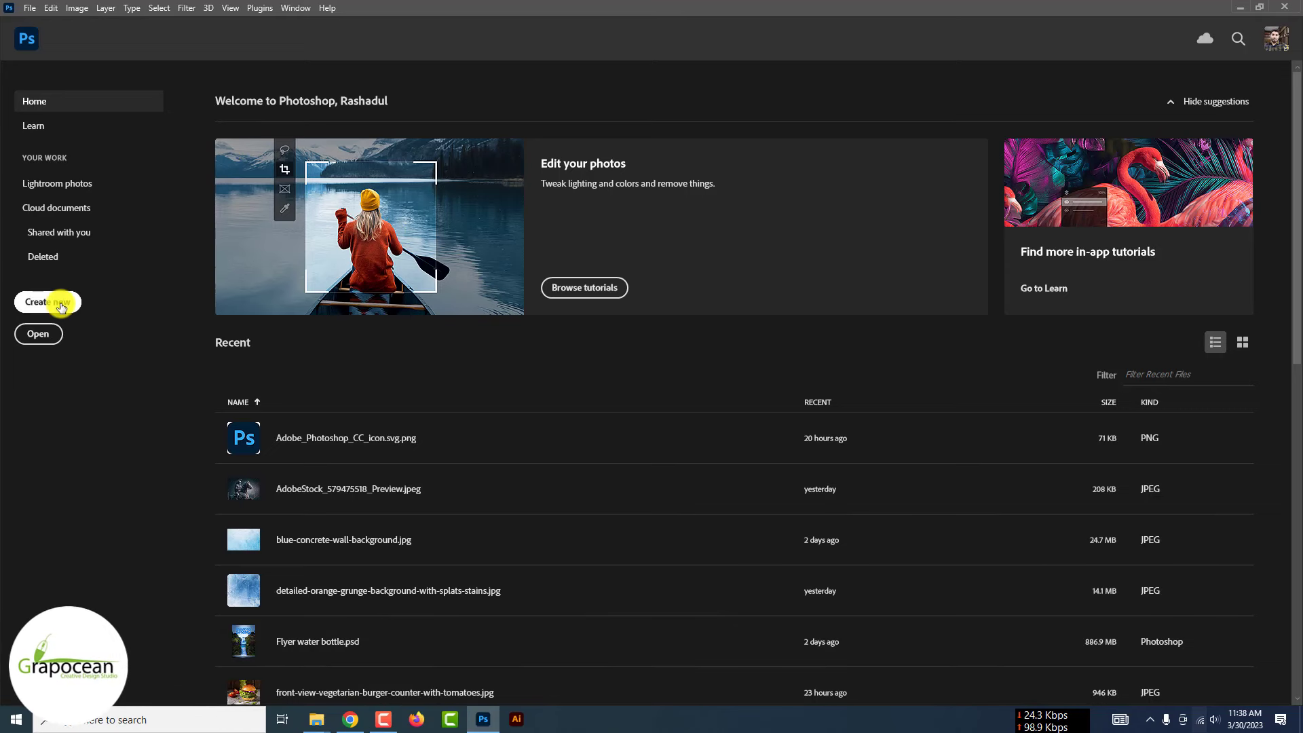
Start a new blank document from the Photoshop home screen's Create new button
{"action": "left_click", "coordinate": [61, 307]}
Create a 600 × 300 px document named 'Email Signature Design'
{"action": "type", "text": "E"}
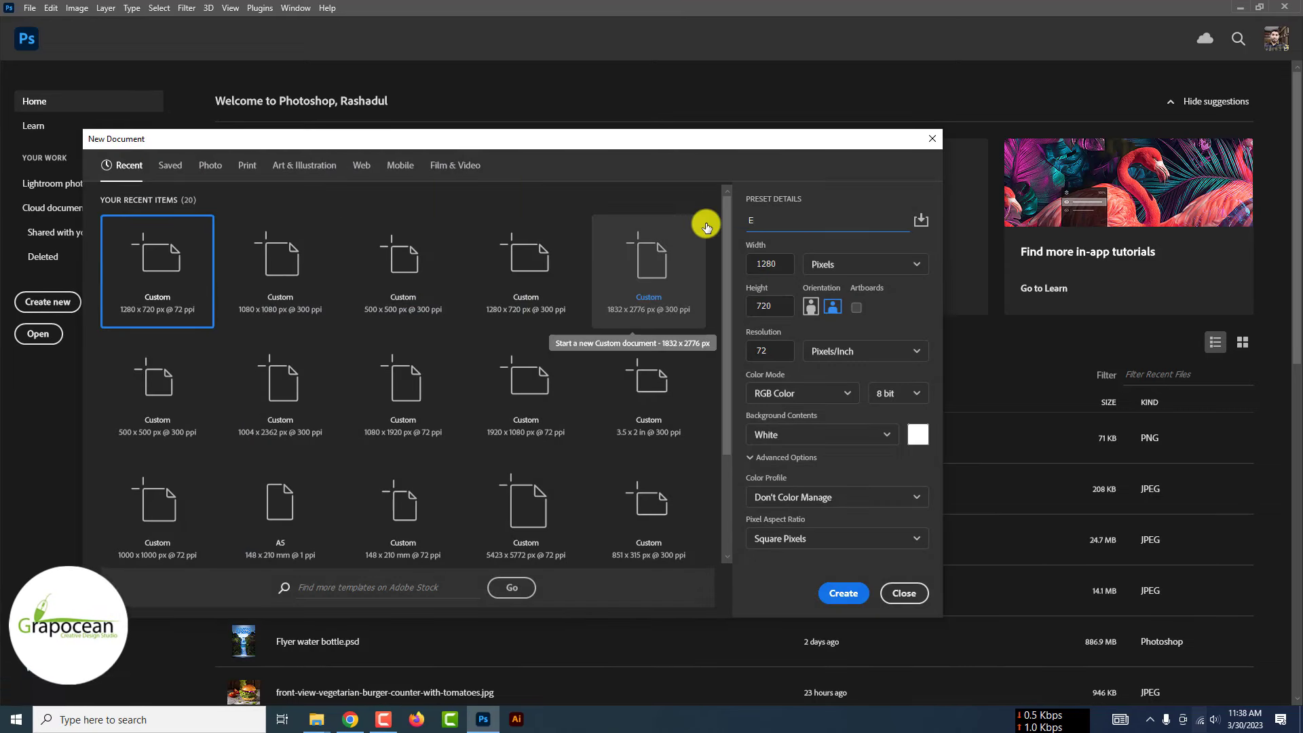
{"action": "type", "text": "mail Signature "}
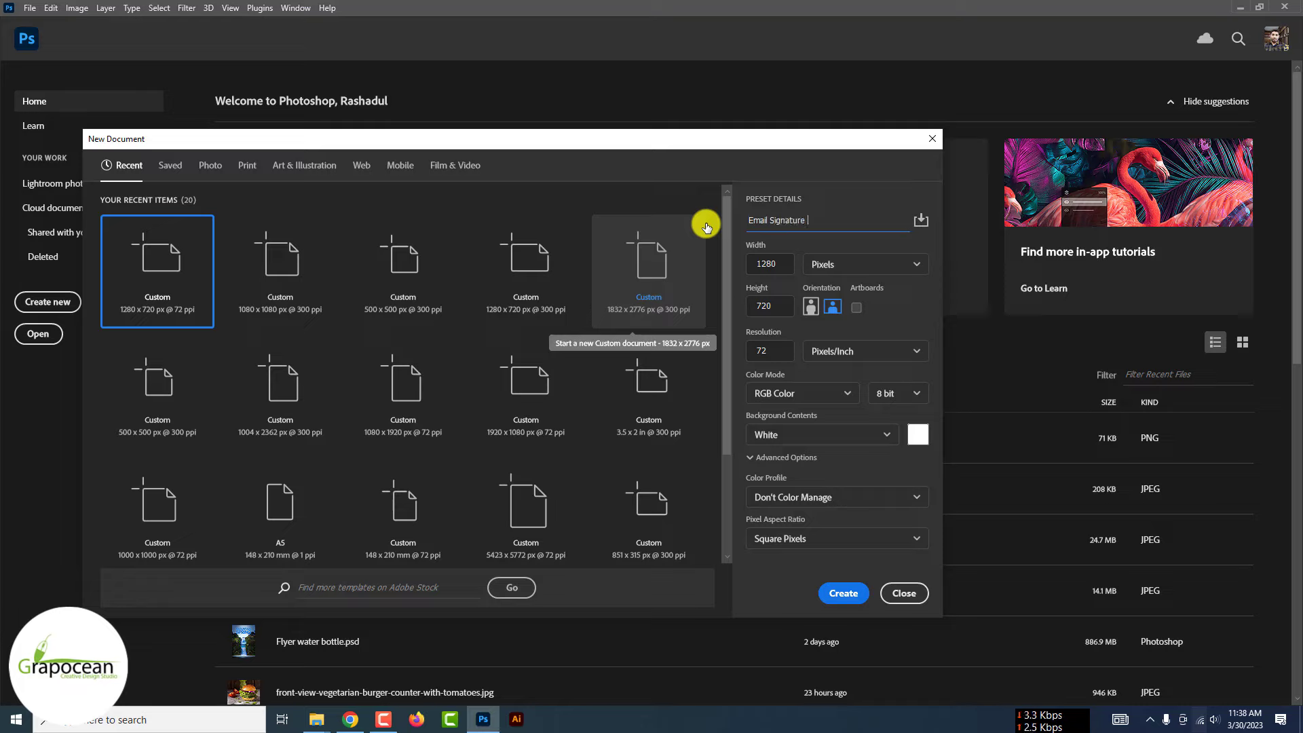
{"action": "type", "text": "Design"}
{"action": "double_click", "coordinate": [766, 264]}
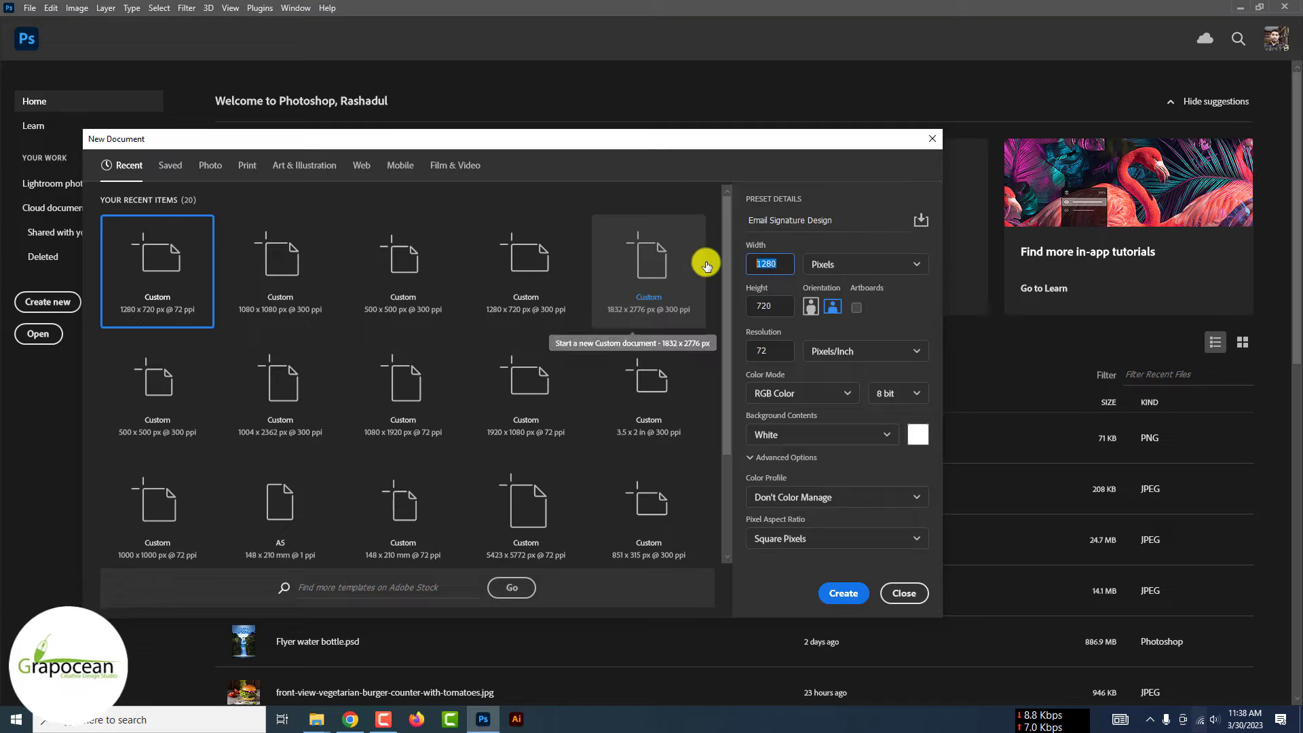
{"action": "type", "text": "600"}
{"action": "key", "text": "Tab"}
{"action": "type", "text": "300"}
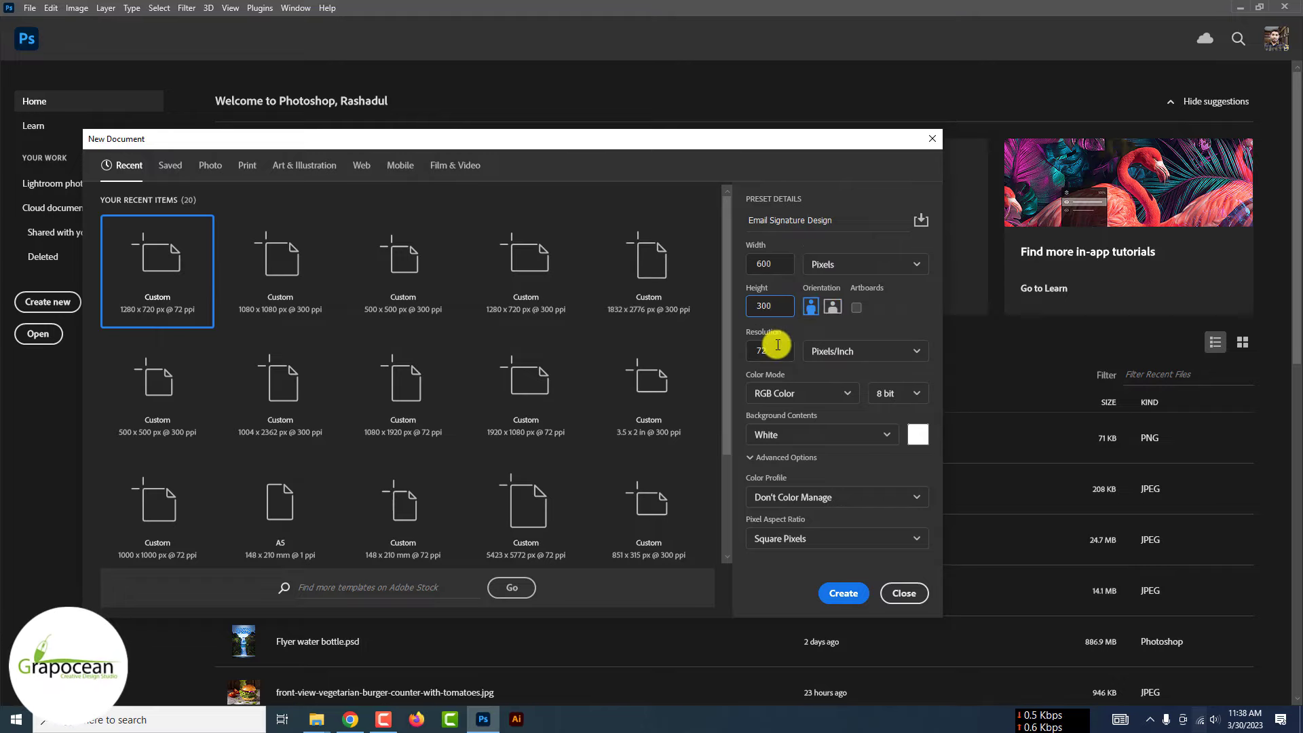
{"action": "left_click", "coordinate": [845, 593]}
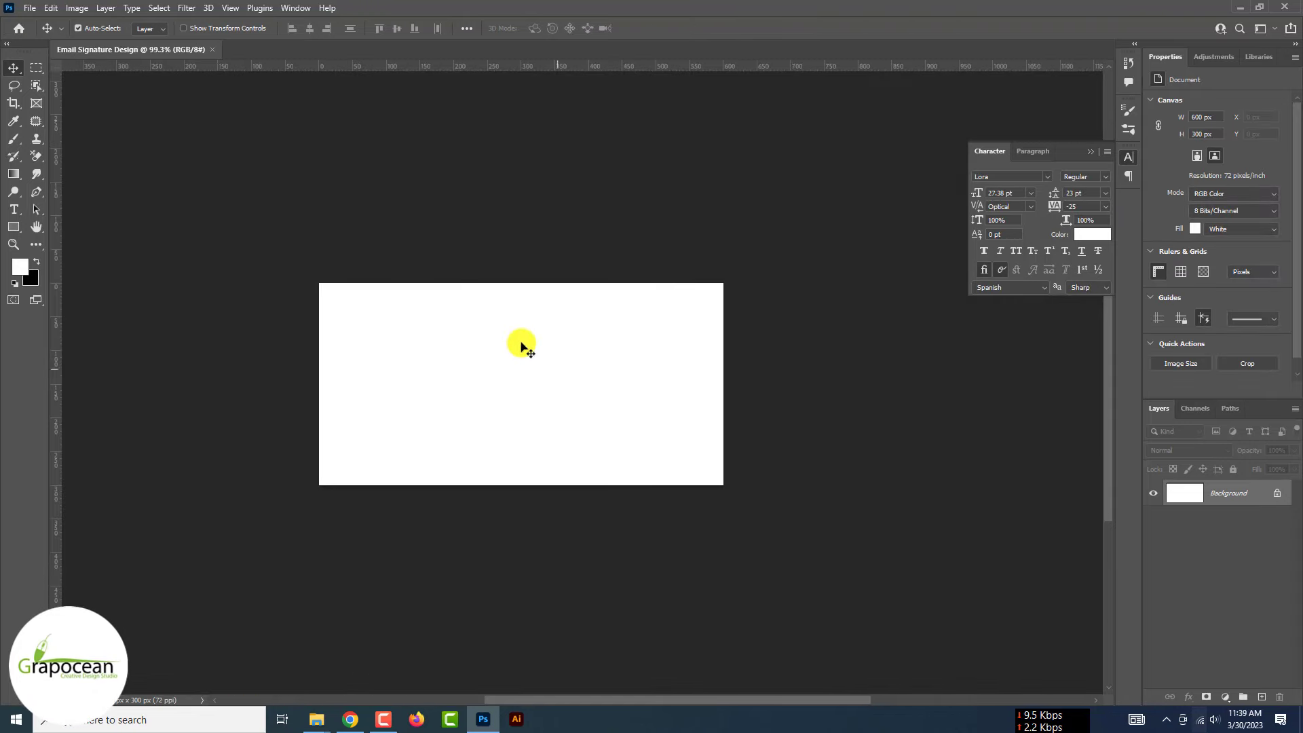
Resize the new document to 1500 × 750 pixels with Image Size
{"action": "left_click", "coordinate": [30, 7]}
{"action": "left_click", "coordinate": [31, 31]}
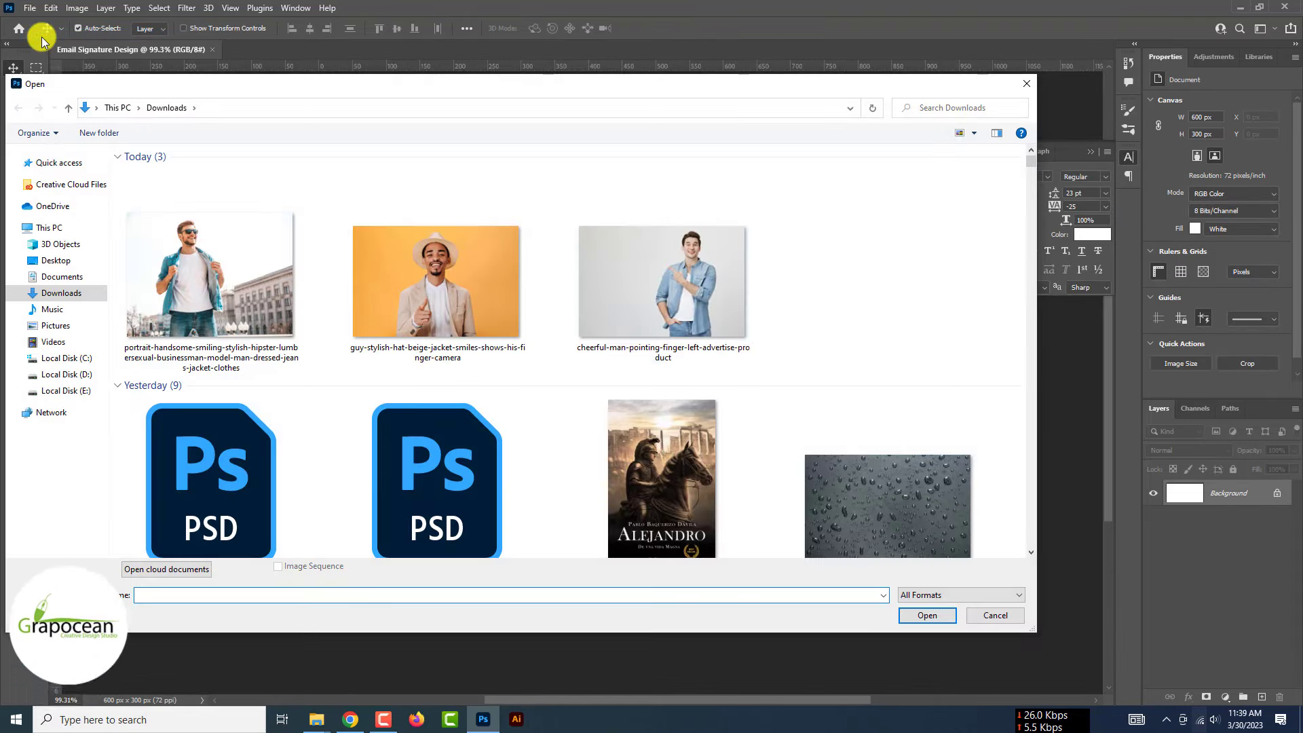
{"action": "left_click", "coordinate": [1025, 83]}
{"action": "key", "text": "ctrl+alt+i"}
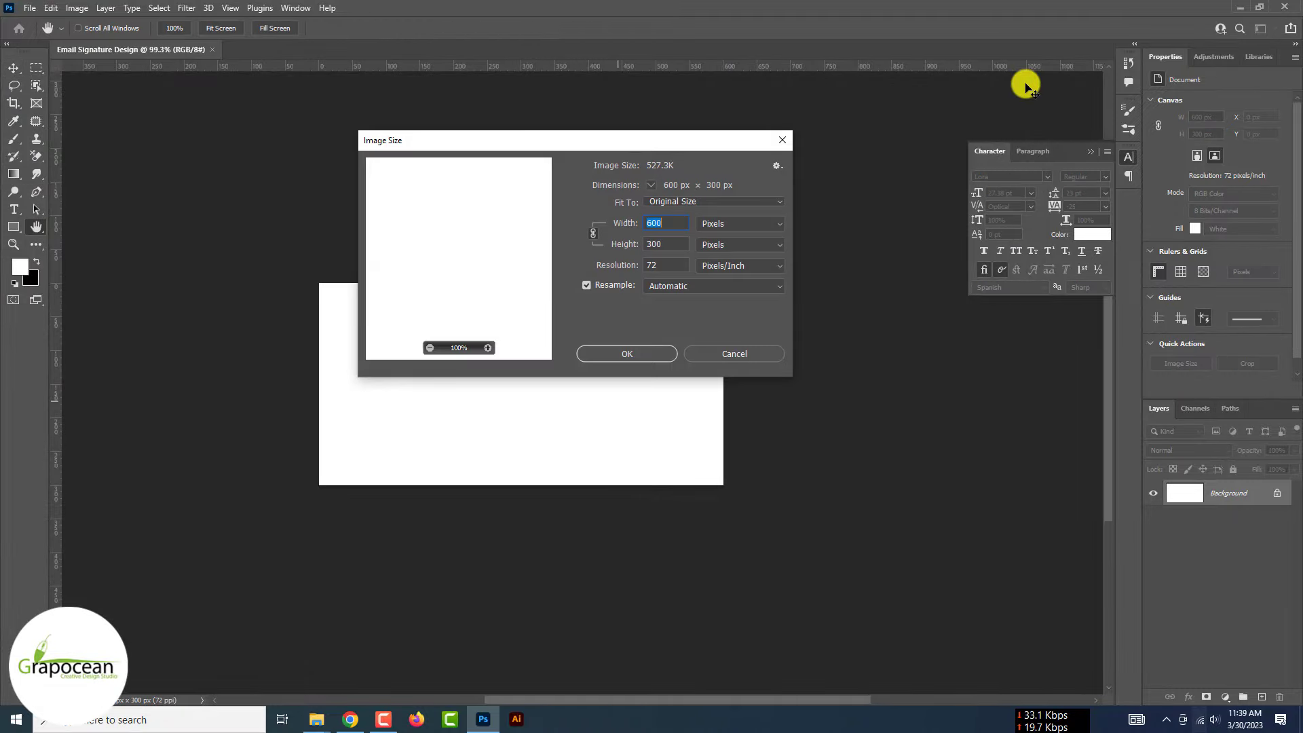
{"action": "type", "text": "5000"}
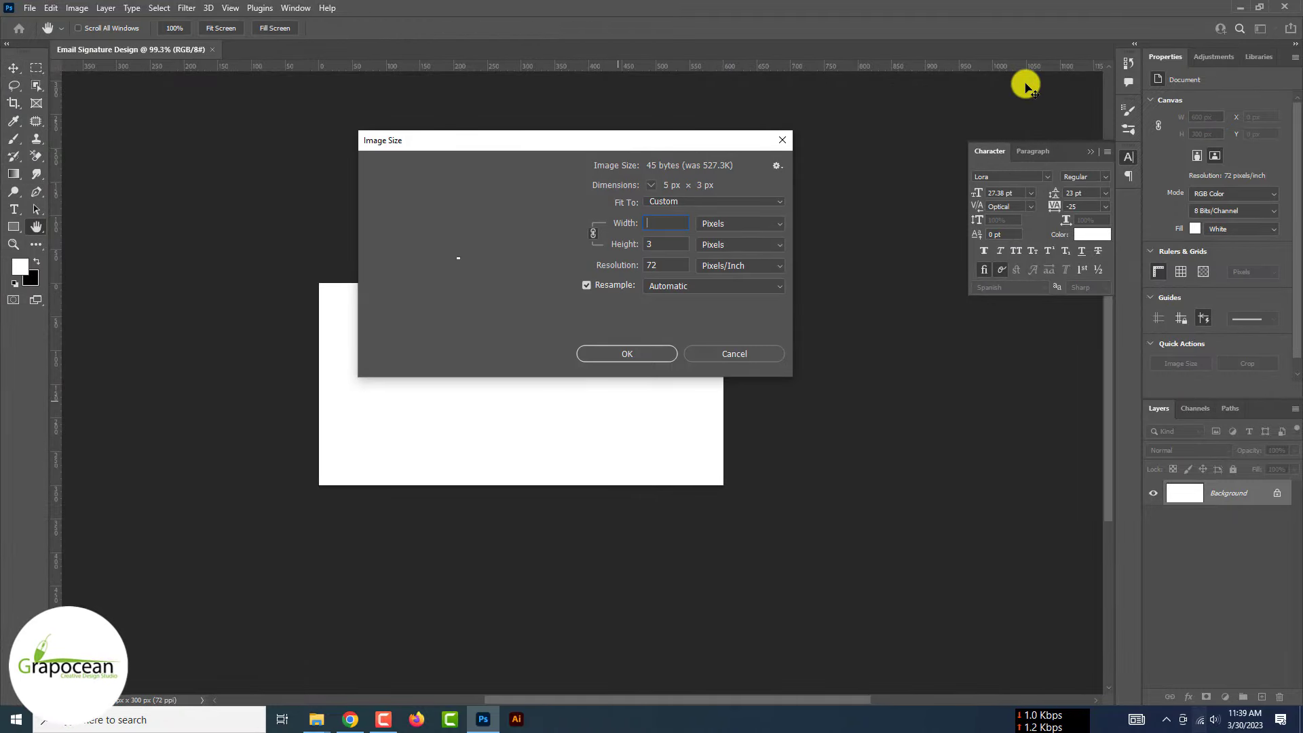
{"action": "type", "text": "00"}
{"action": "key", "text": "Return"}
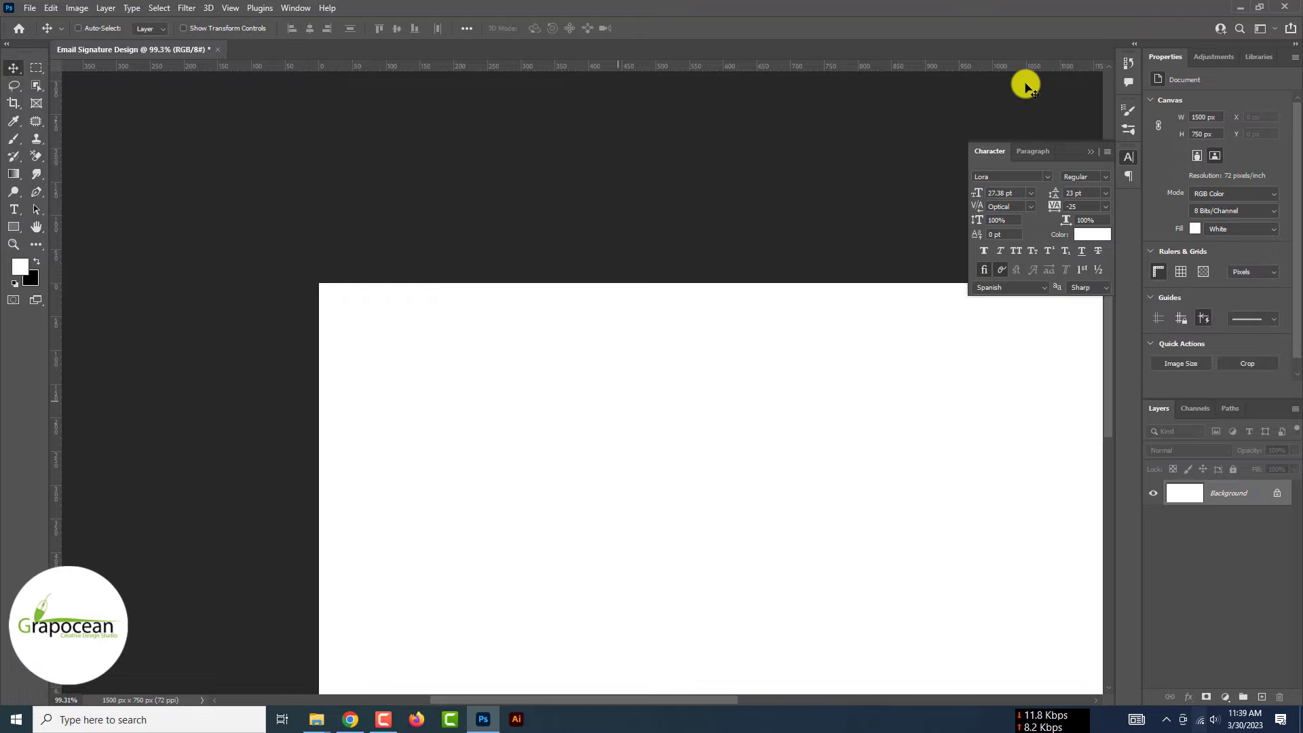
{"action": "key", "text": "ctrl+minus"}
{"action": "key", "text": "ctrl+minus"}
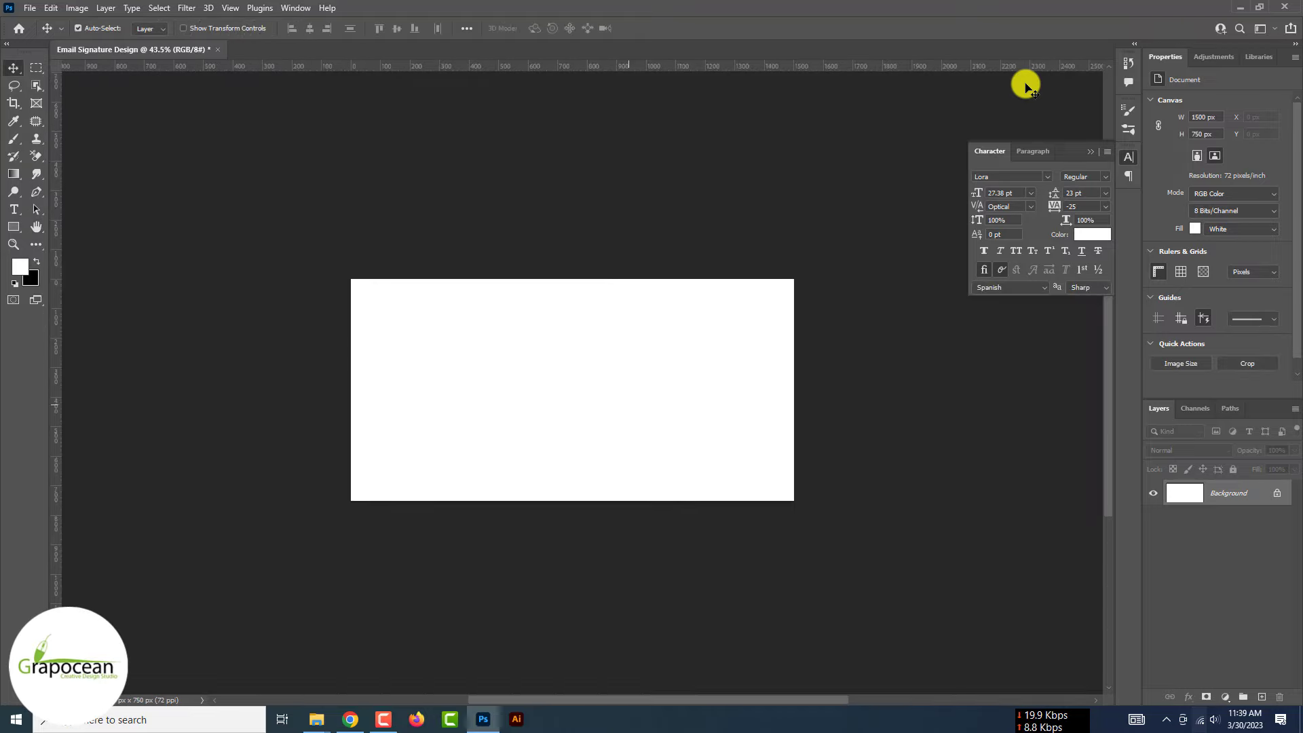
Open the portrait-handsome photo of the man in sunglasses from Downloads
{"action": "left_click", "coordinate": [29, 8]}
{"action": "left_click", "coordinate": [48, 40]}
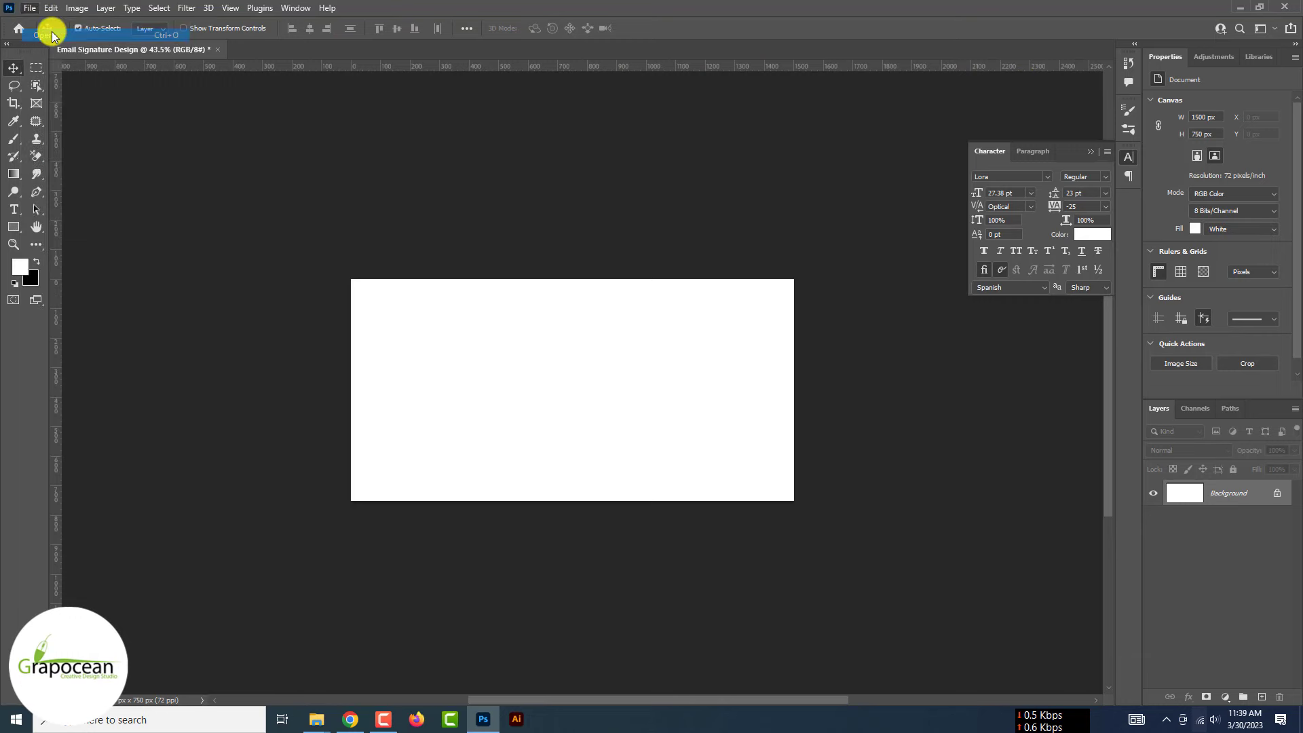
{"action": "left_click", "coordinate": [473, 307]}
{"action": "left_click", "coordinate": [221, 257]}
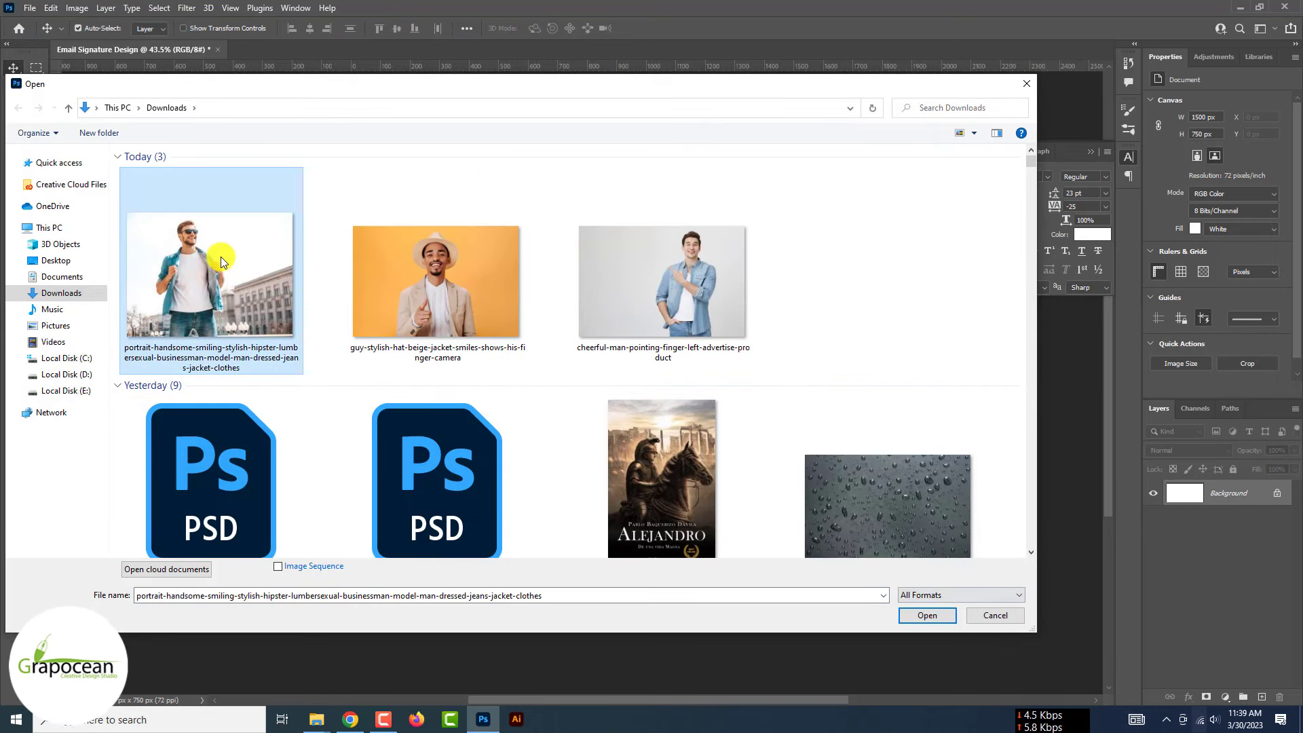
{"action": "left_click", "coordinate": [924, 615]}
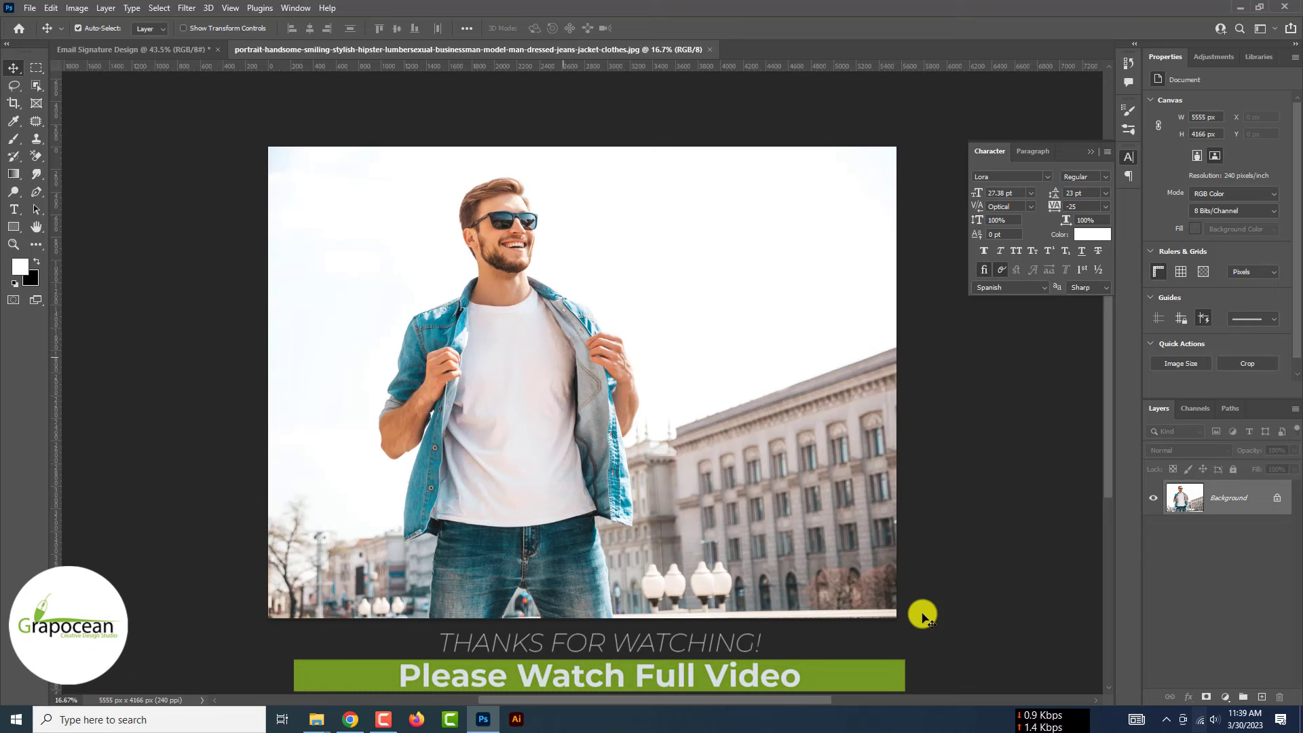
Enter Select and Mask and switch to the Quick Selection brush
{"action": "scroll", "coordinate": [923, 615], "scroll_direction": "up", "scroll_amount": 3}
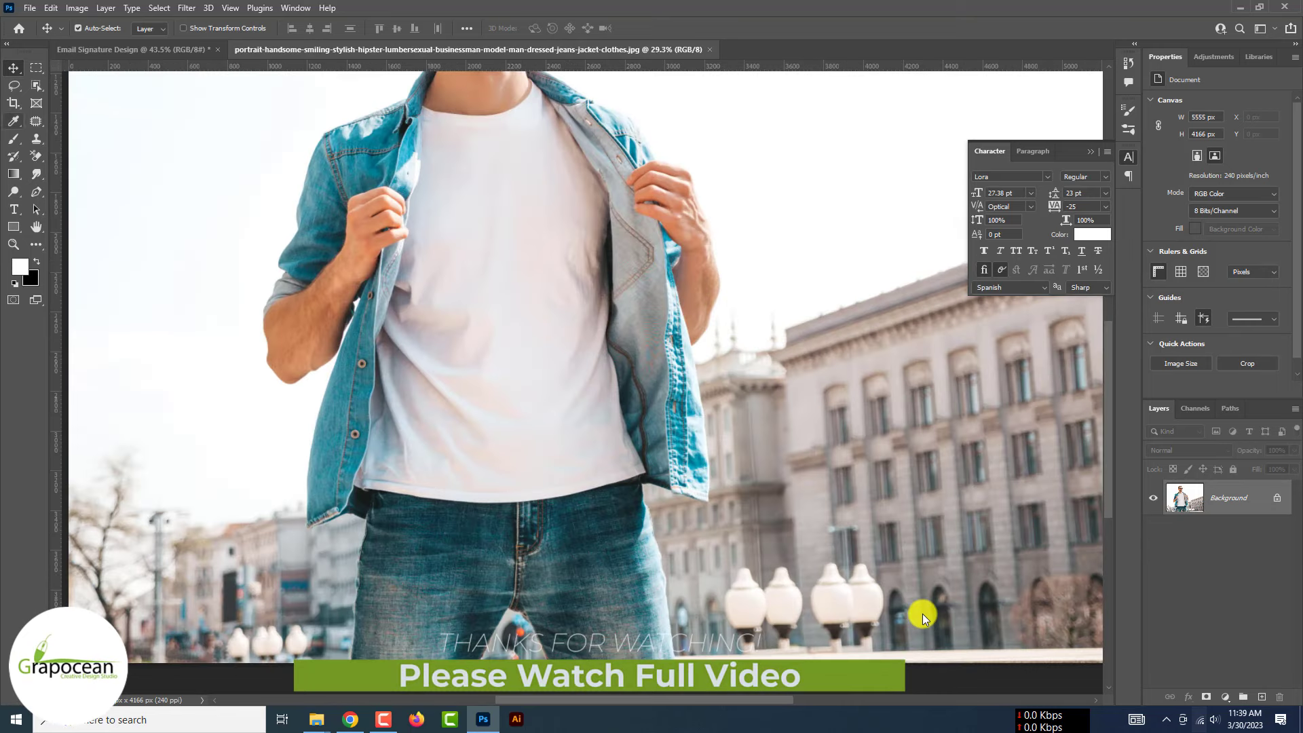
{"action": "left_click", "coordinate": [160, 8]}
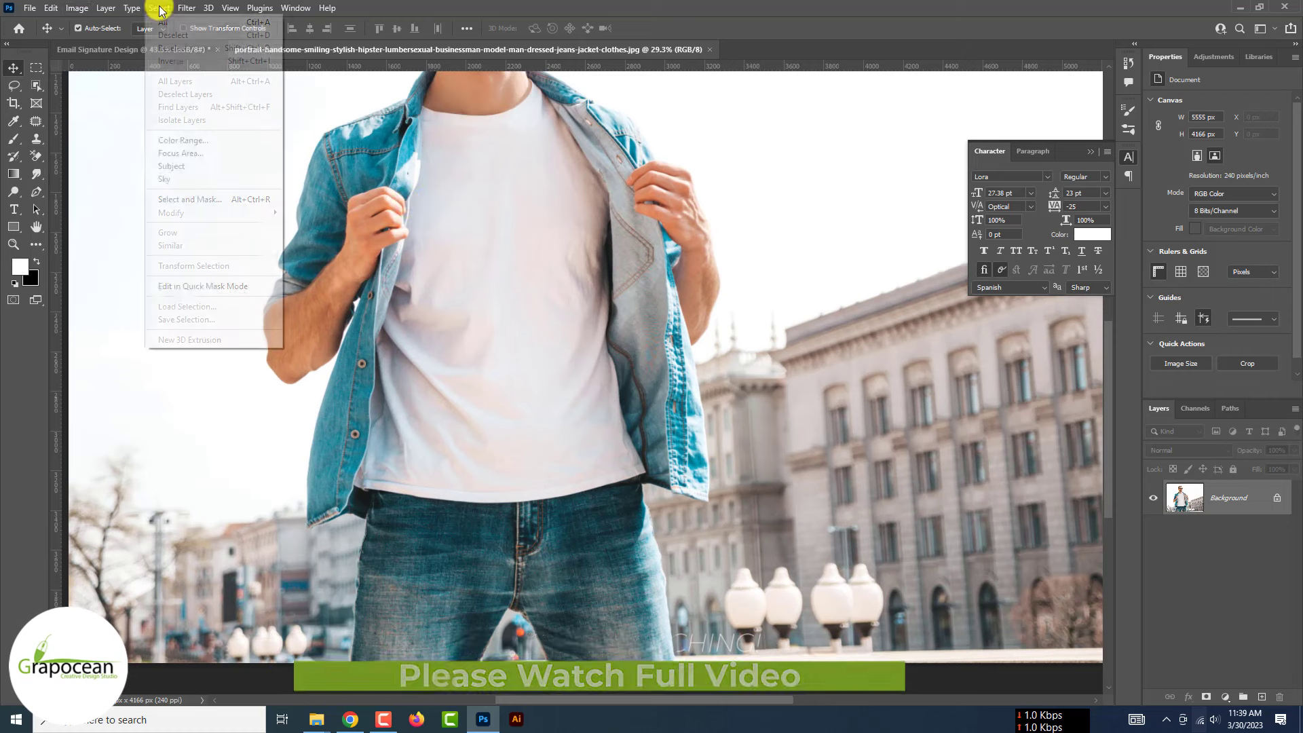
{"action": "left_click", "coordinate": [203, 199]}
{"action": "left_click_drag", "start_coordinate": [520, 402], "coordinate": [459, 220]}
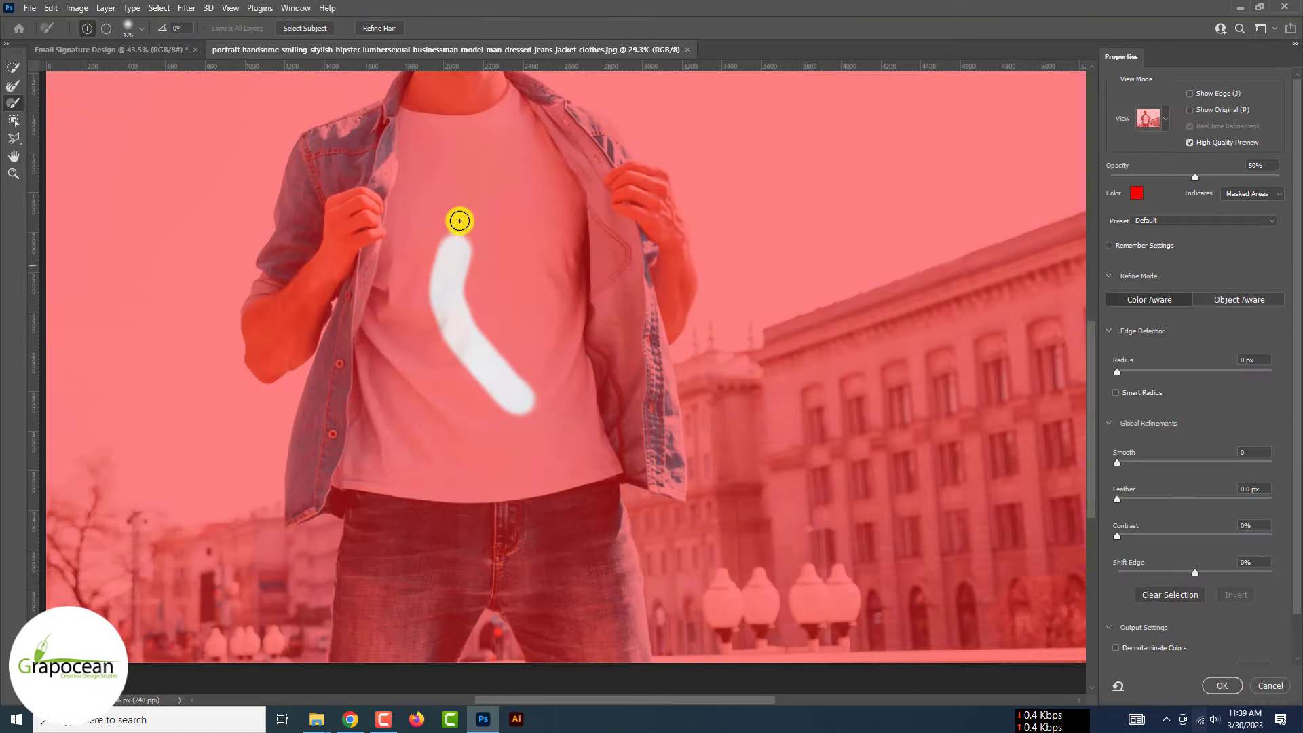
{"action": "key", "text": "ctrl+z"}
{"action": "left_click", "coordinate": [429, 214]}
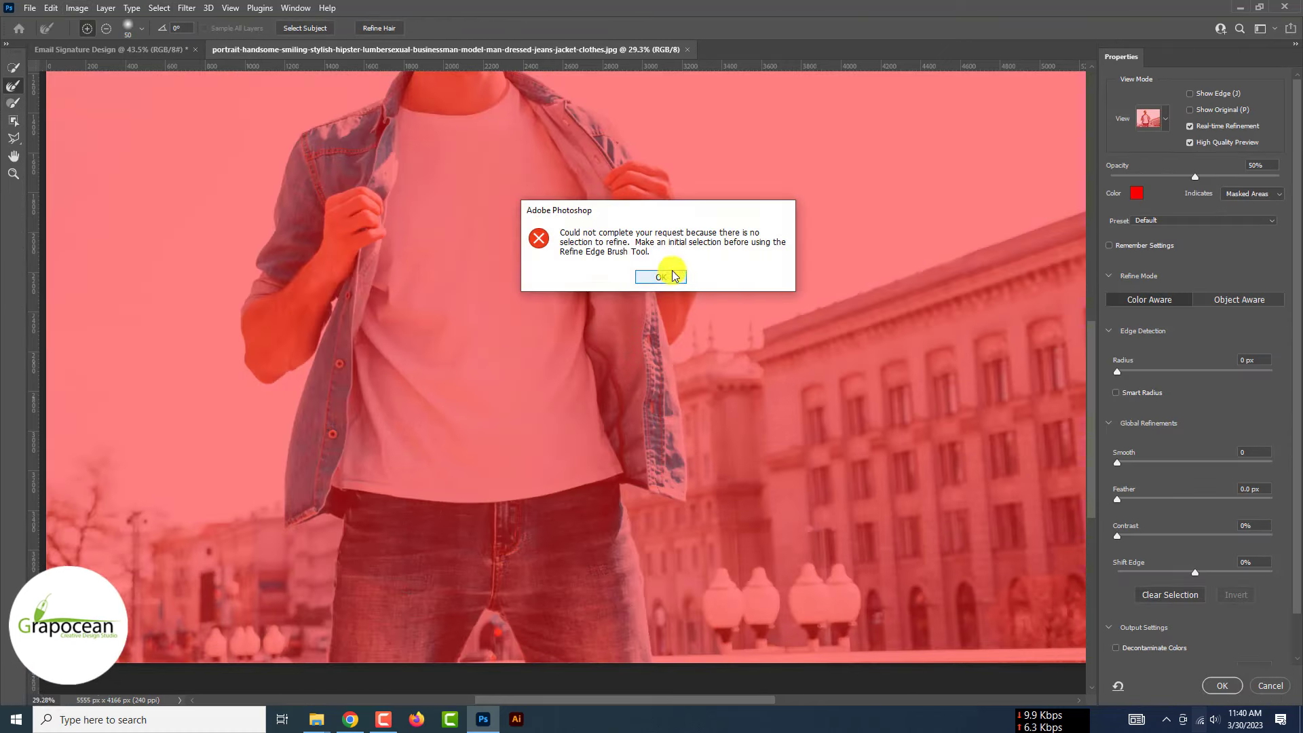
{"action": "left_click", "coordinate": [668, 271]}
{"action": "left_click", "coordinate": [13, 67]}
Brush the shirt, forearm, both jeans legs and jacket into the selection
{"action": "left_click_drag", "start_coordinate": [467, 204], "coordinate": [491, 333]}
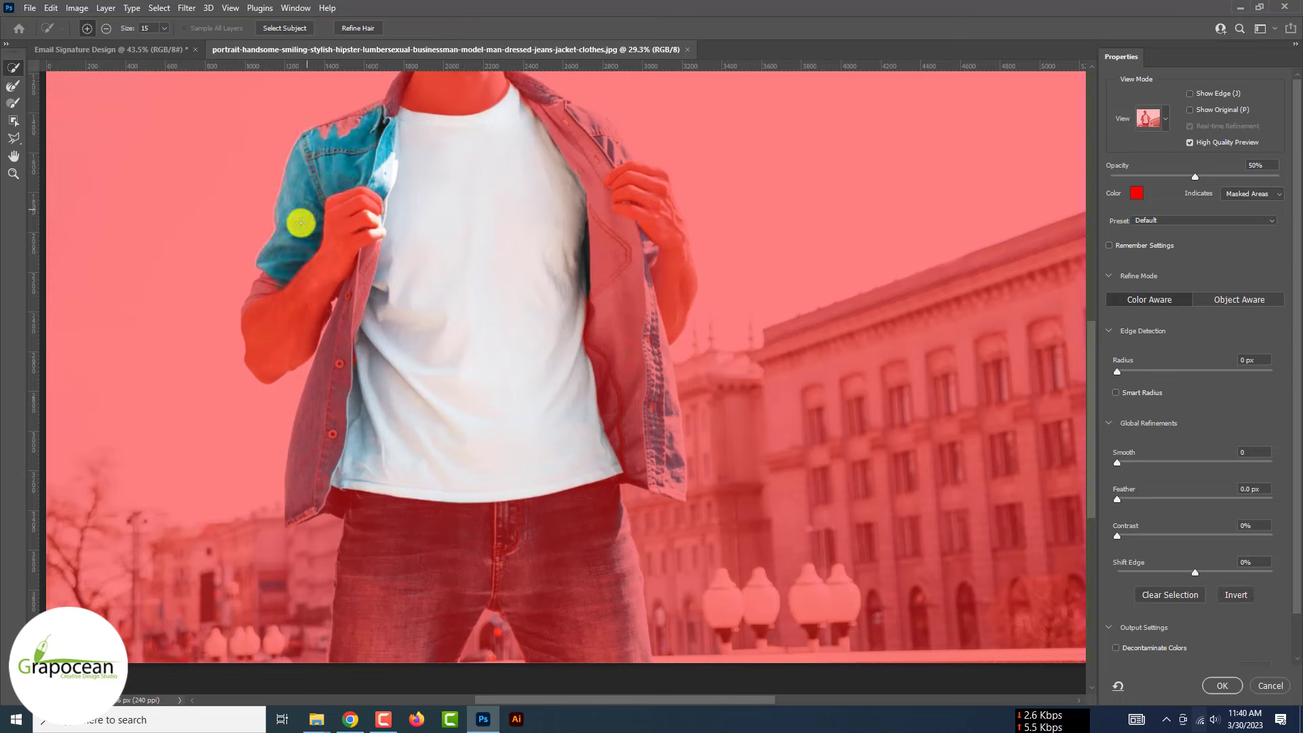
{"action": "left_click_drag", "start_coordinate": [300, 223], "coordinate": [267, 332]}
{"action": "mouse_move", "coordinate": [408, 582]}
{"action": "left_mouse_down"}
{"action": "mouse_move", "coordinate": [357, 521]}
{"action": "mouse_move", "coordinate": [328, 396]}
{"action": "left_mouse_up"}
{"action": "left_click_drag", "start_coordinate": [602, 560], "coordinate": [631, 518]}
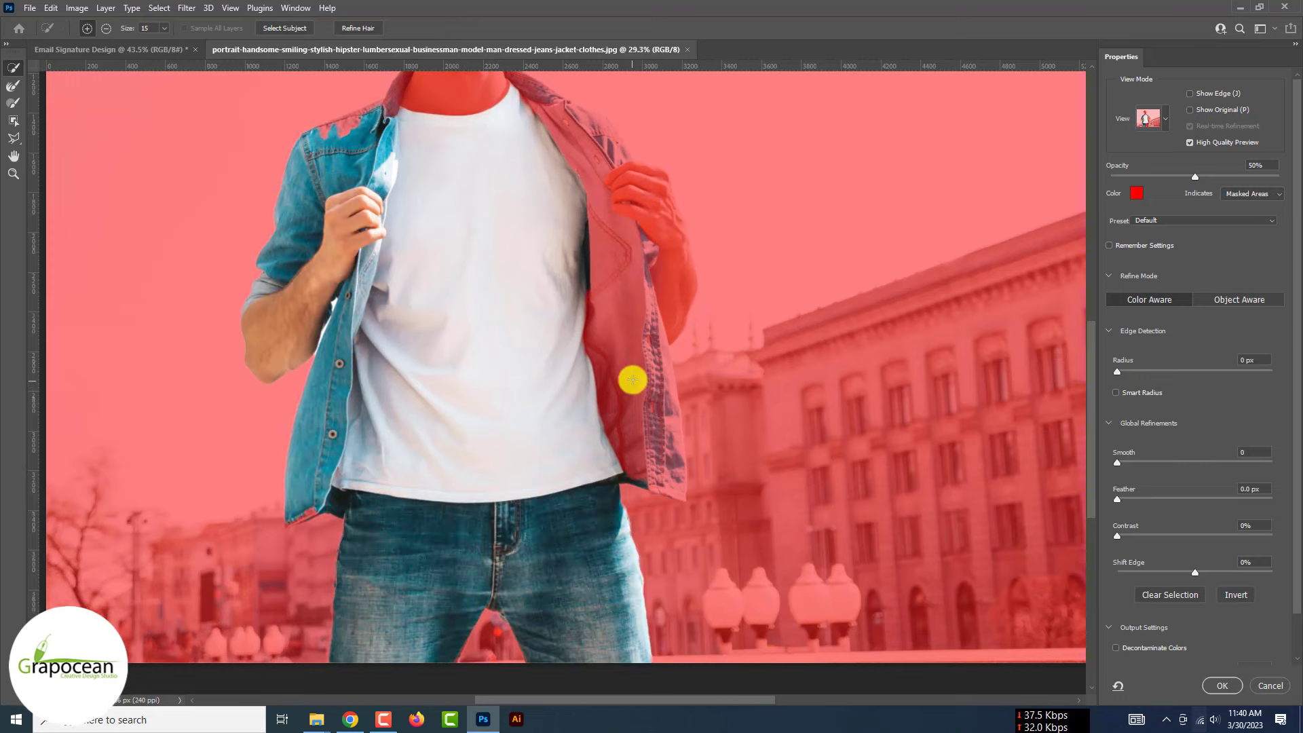
{"action": "mouse_move", "coordinate": [631, 378]}
{"action": "left_mouse_down"}
{"action": "mouse_move", "coordinate": [656, 440]}
{"action": "mouse_move", "coordinate": [662, 347]}
{"action": "left_mouse_up"}
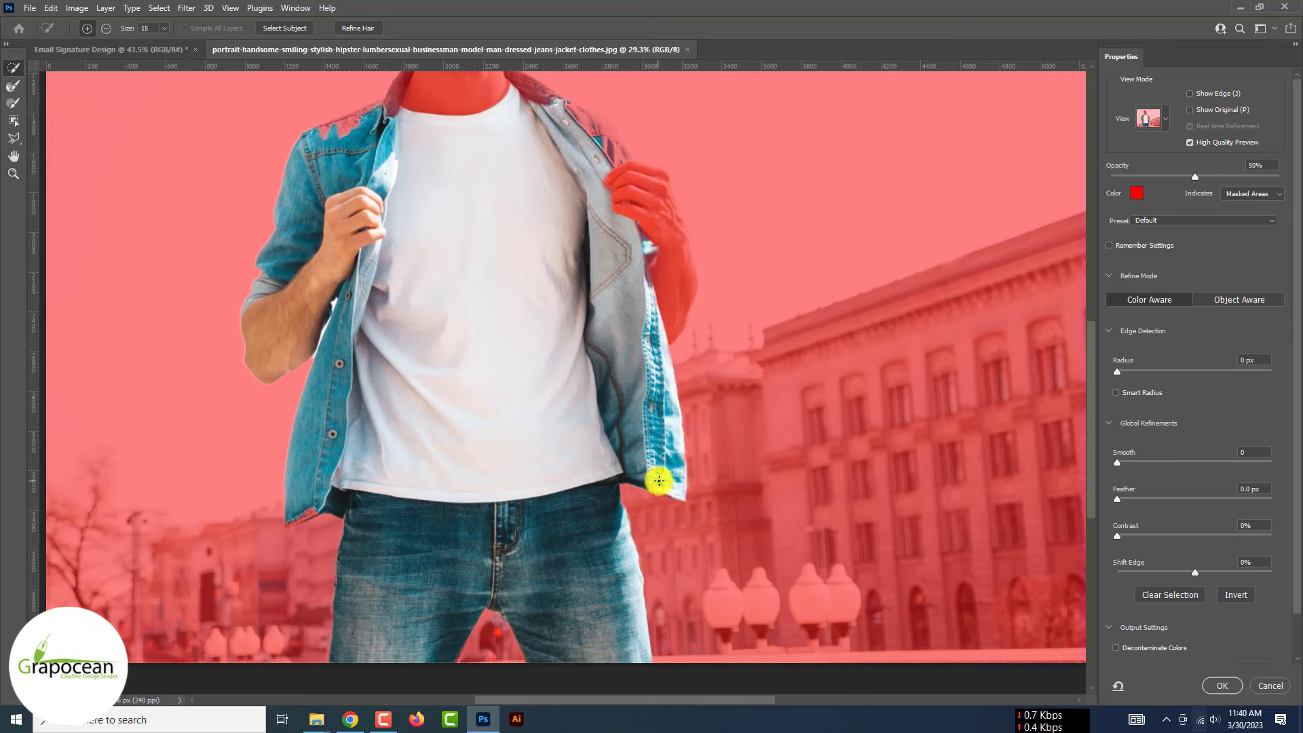
{"action": "mouse_move", "coordinate": [655, 486]}
{"action": "left_mouse_down"}
{"action": "mouse_move", "coordinate": [684, 459]}
{"action": "mouse_move", "coordinate": [679, 420]}
{"action": "left_mouse_up"}
{"action": "scroll", "coordinate": [659, 332], "scroll_direction": "up", "scroll_amount": 3}
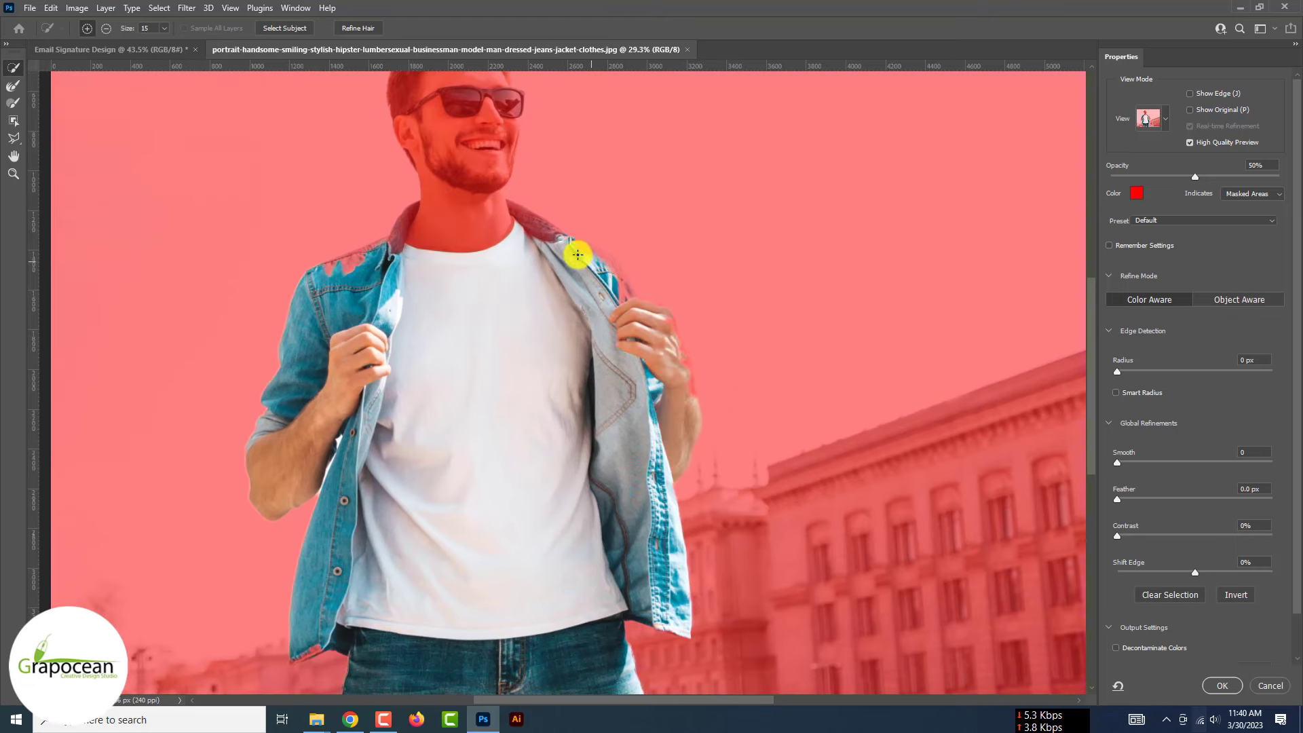
{"action": "mouse_move", "coordinate": [337, 268]}
{"action": "left_mouse_down"}
{"action": "mouse_move", "coordinate": [465, 174]}
{"action": "mouse_move", "coordinate": [465, 140]}
{"action": "left_mouse_up"}
{"action": "scroll", "coordinate": [465, 140], "scroll_direction": "up", "scroll_amount": 3}
{"action": "mouse_move", "coordinate": [457, 300]}
{"action": "left_mouse_down"}
{"action": "mouse_move", "coordinate": [450, 198]}
{"action": "mouse_move", "coordinate": [474, 180]}
{"action": "left_mouse_up"}
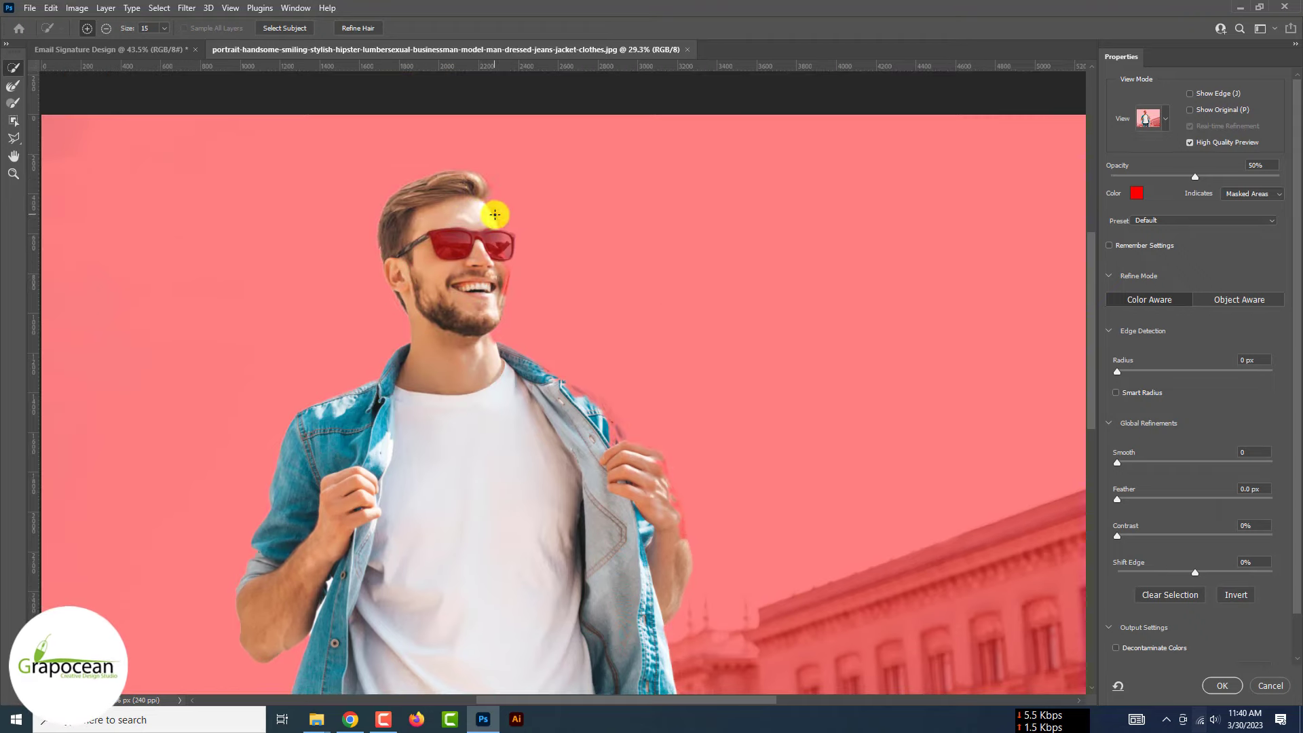
{"action": "scroll", "coordinate": [794, 593], "scroll_direction": "up", "scroll_amount": 5}
Add the jacket edge and sunglass lenses using the Refine Edge brush
{"action": "left_click_drag", "start_coordinate": [442, 329], "coordinate": [451, 407]}
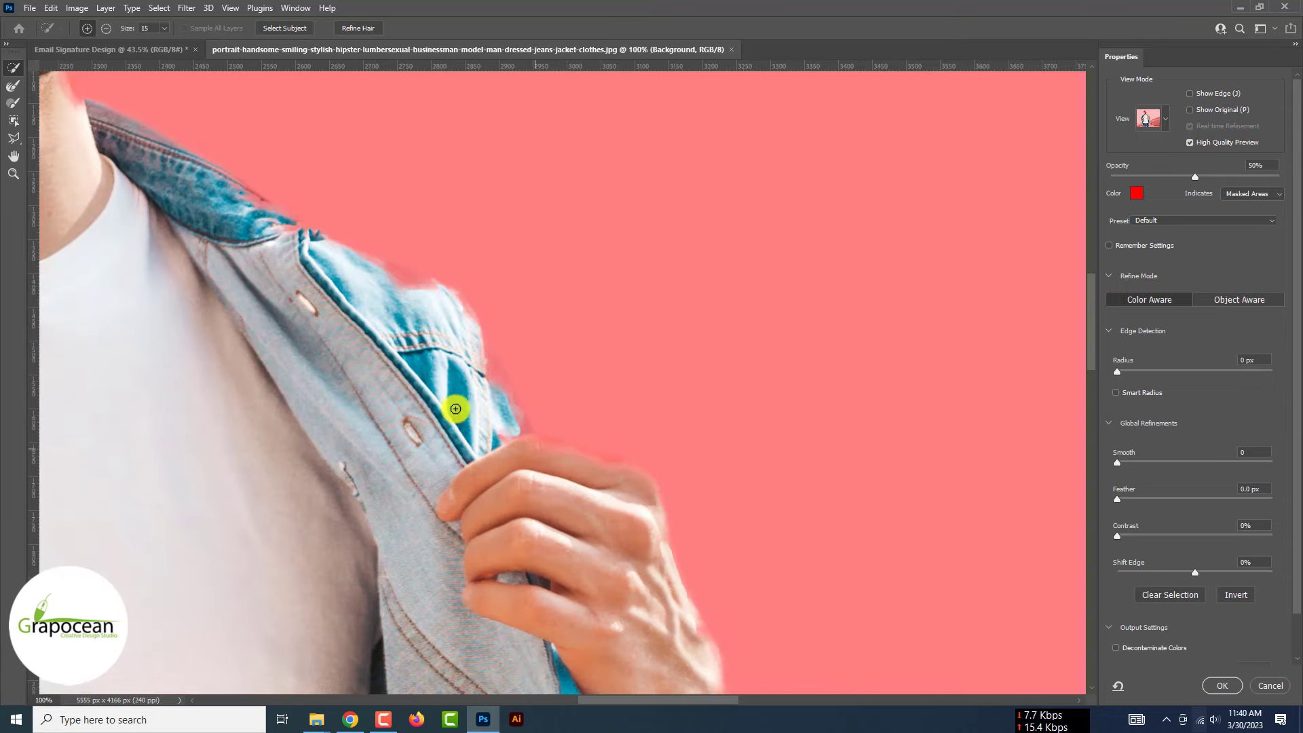
{"action": "scroll", "coordinate": [65, 134], "scroll_direction": "up", "scroll_amount": 3}
{"action": "key", "text": "r"}
{"action": "scroll", "coordinate": [313, 384], "scroll_direction": "up", "scroll_amount": 3}
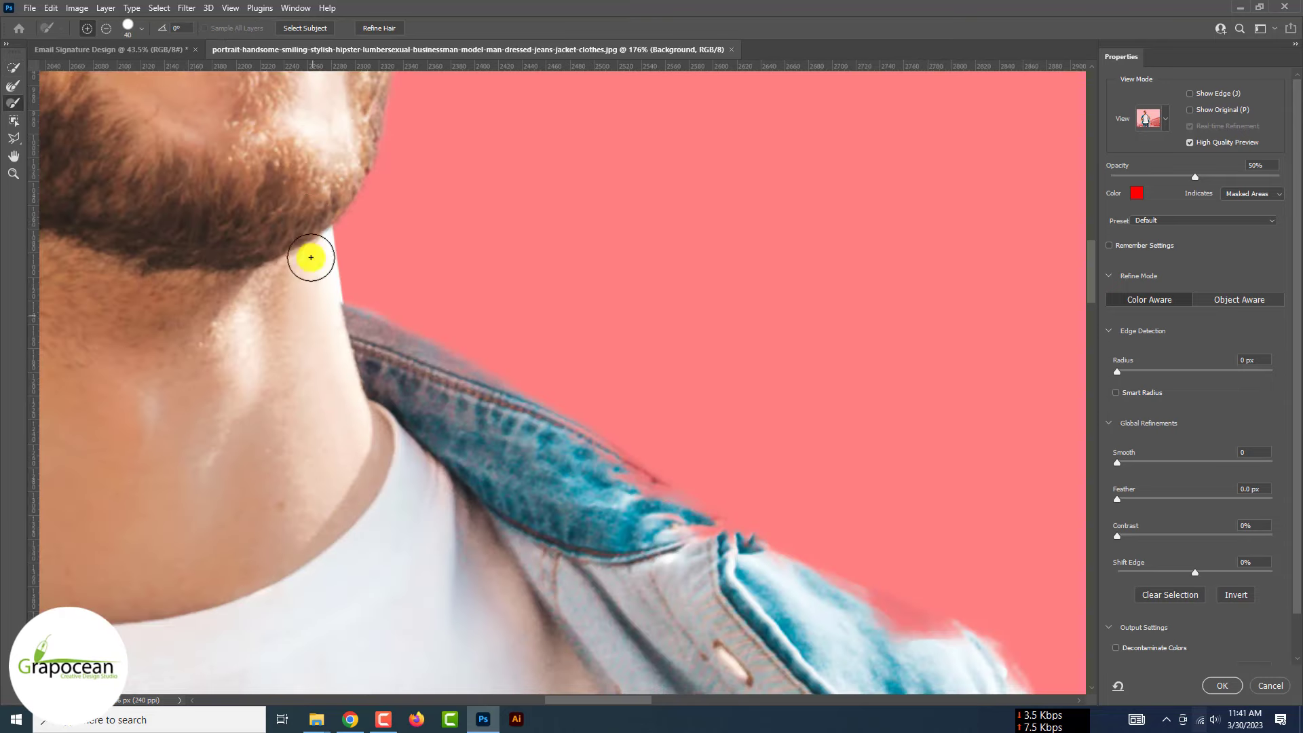
{"action": "scroll", "coordinate": [311, 257], "scroll_direction": "up", "scroll_amount": 3}
{"action": "scroll", "coordinate": [361, 290], "scroll_direction": "up", "scroll_amount": 4}
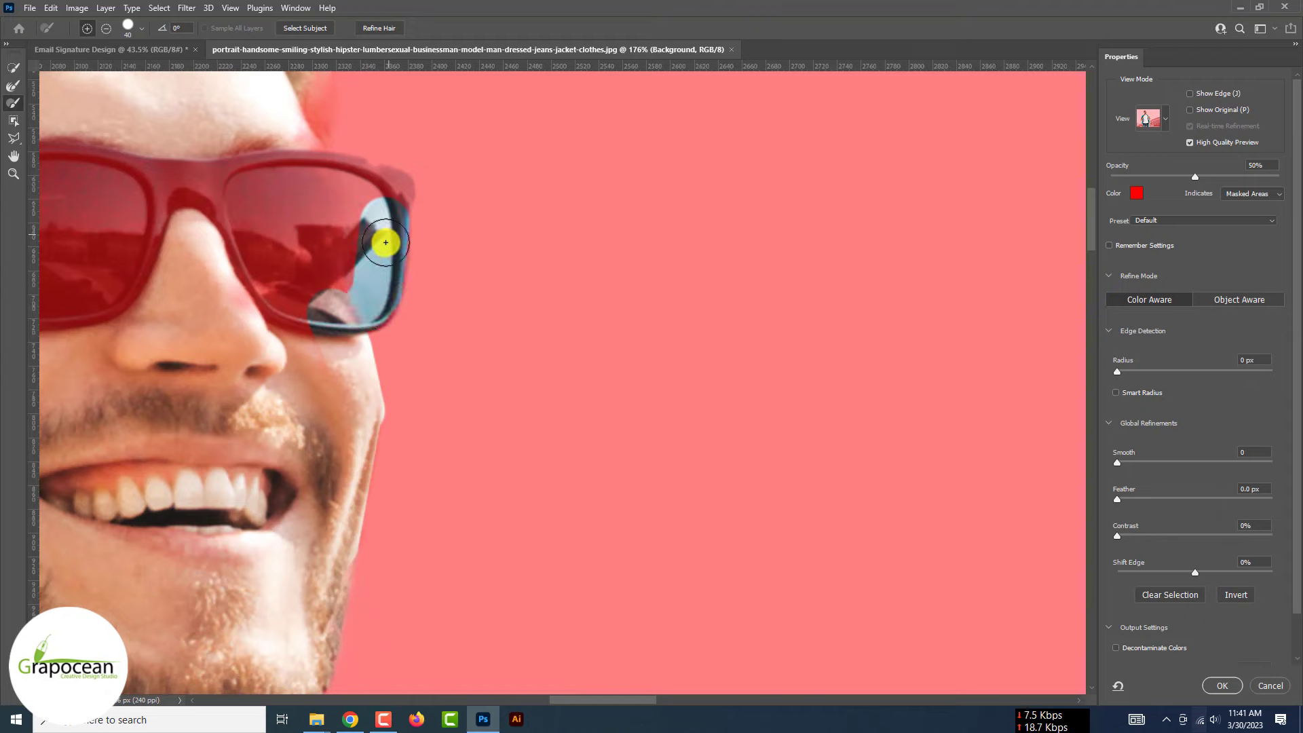
{"action": "left_click_drag", "start_coordinate": [392, 204], "coordinate": [334, 183]}
{"action": "scroll", "coordinate": [335, 184], "scroll_direction": "up", "scroll_amount": 3}
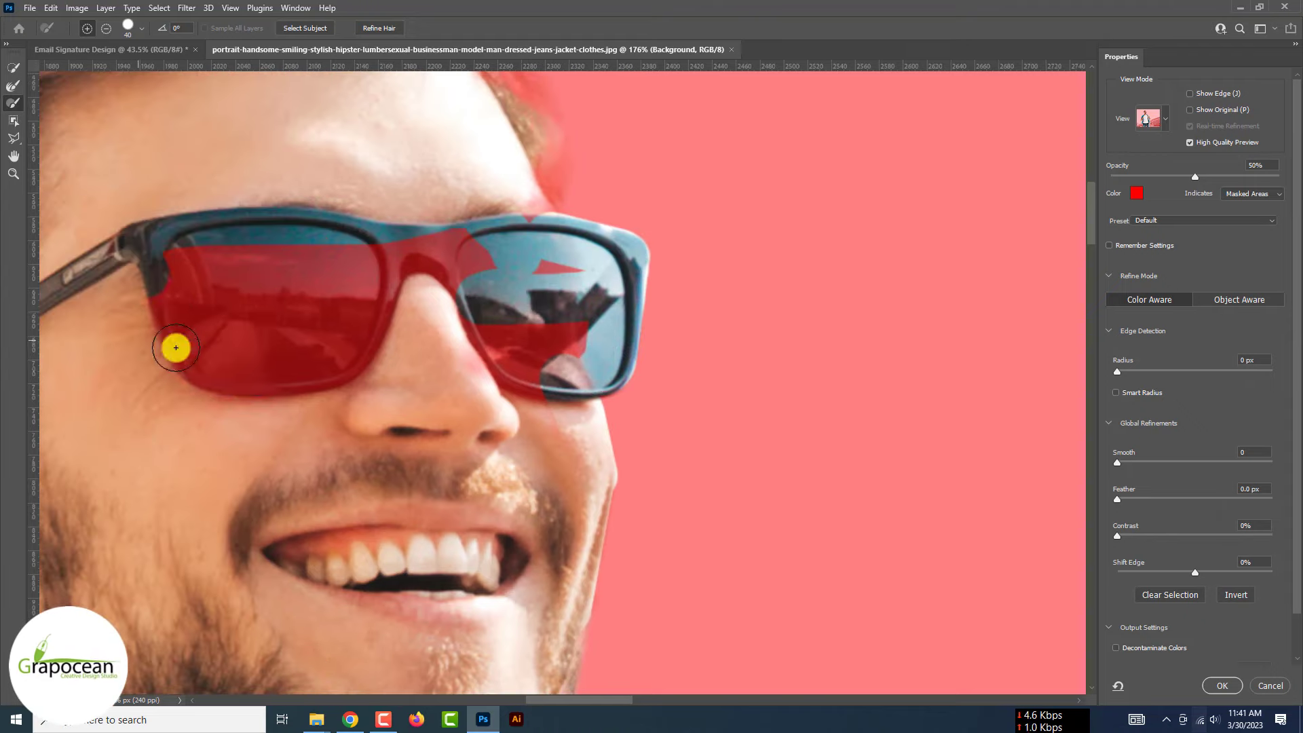
{"action": "left_click_drag", "start_coordinate": [174, 346], "coordinate": [416, 381]}
{"action": "key", "text": "bracketright"}
{"action": "key", "text": "bracketright"}
{"action": "key", "text": "bracketright"}
{"action": "scroll", "coordinate": [490, 282], "scroll_direction": "up", "scroll_amount": 1}
{"action": "scroll", "coordinate": [495, 254], "scroll_direction": "down", "scroll_amount": 2}
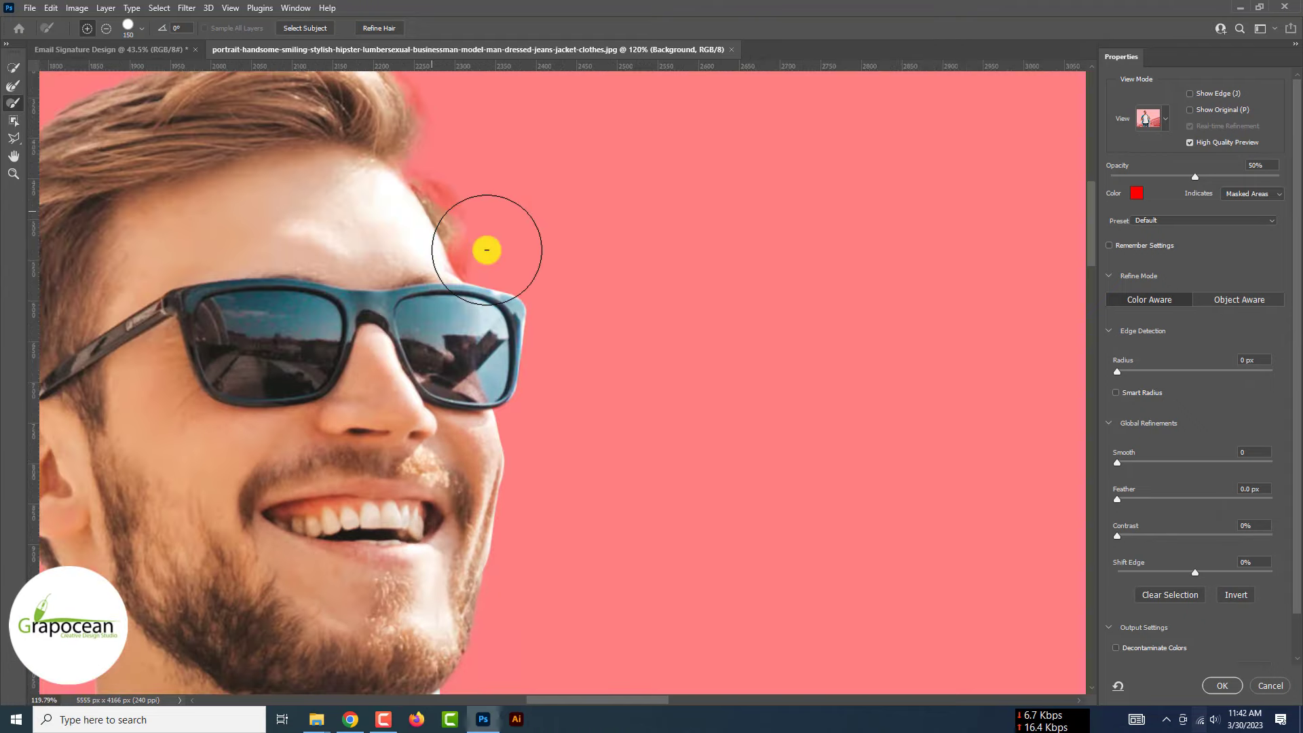
{"action": "key", "text": "bracketleft"}
{"action": "key", "text": "bracketleft"}
{"action": "key", "text": "bracketleft"}
{"action": "scroll", "coordinate": [399, 288], "scroll_direction": "up", "scroll_amount": 2}
{"action": "scroll", "coordinate": [441, 499], "scroll_direction": "down", "scroll_amount": 6}
Trace the selection outline along the jacket edge by the hand and forearm
{"action": "left_click_drag", "start_coordinate": [440, 499], "coordinate": [305, 502]}
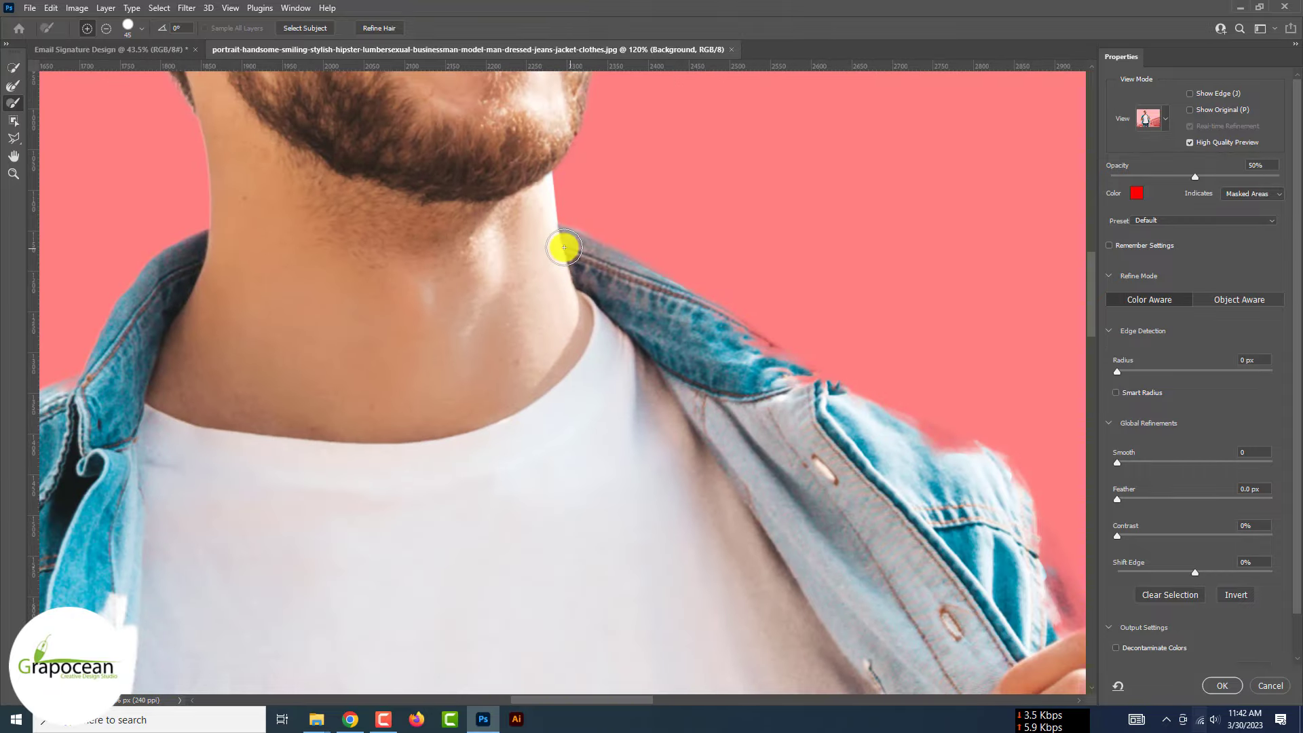
{"action": "left_click_drag", "start_coordinate": [1013, 500], "coordinate": [774, 454]}
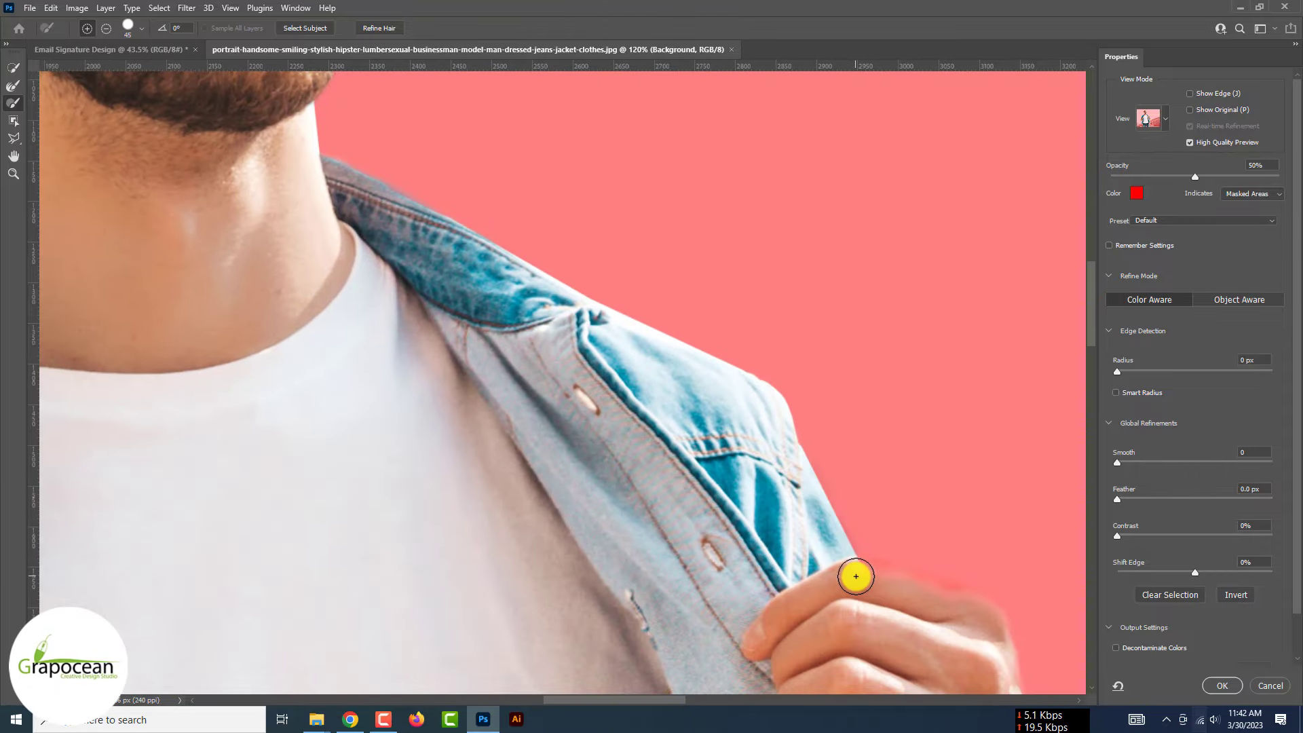
{"action": "left_click_drag", "start_coordinate": [855, 576], "coordinate": [625, 448]}
{"action": "left_click_drag", "start_coordinate": [645, 538], "coordinate": [533, 282]}
{"action": "mouse_move", "coordinate": [512, 354]}
{"action": "left_mouse_down"}
{"action": "mouse_move", "coordinate": [547, 264]}
{"action": "mouse_move", "coordinate": [649, 402]}
{"action": "mouse_move", "coordinate": [701, 265]}
{"action": "mouse_move", "coordinate": [722, 380]}
{"action": "left_mouse_up"}
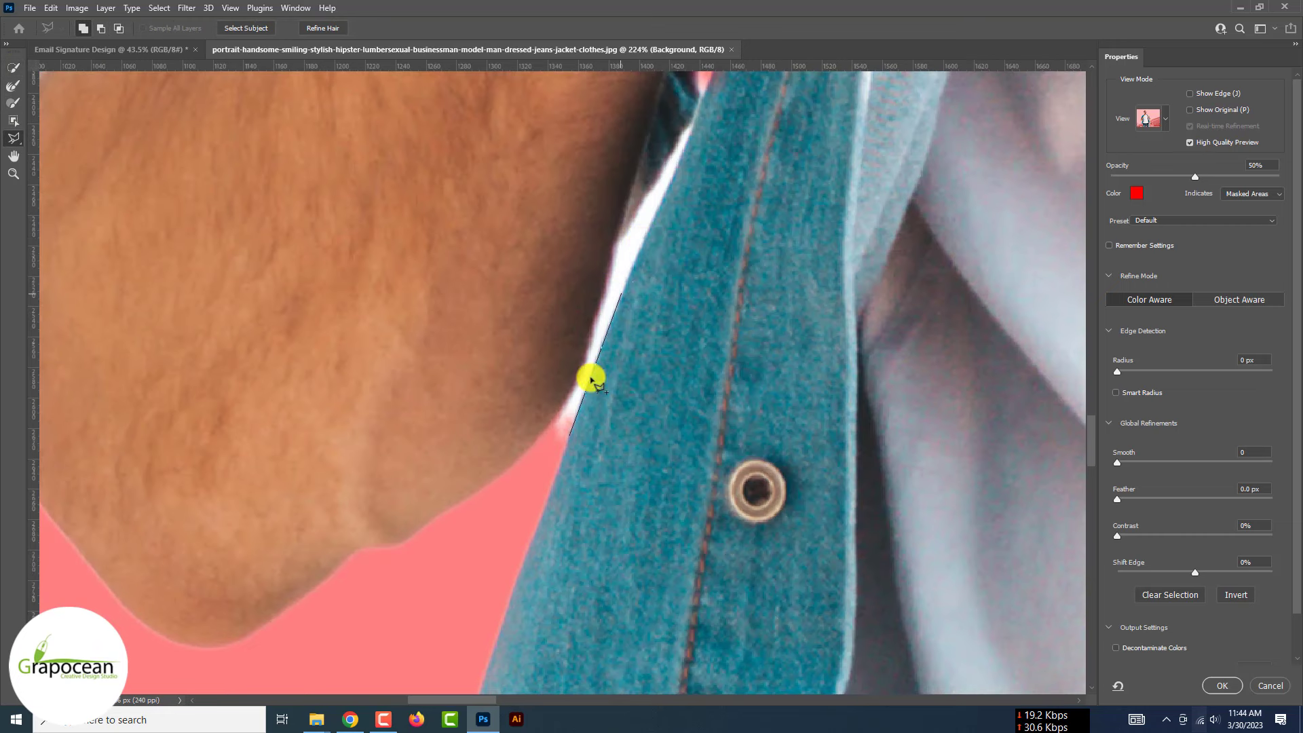
{"action": "left_click_drag", "start_coordinate": [616, 242], "coordinate": [577, 385]}
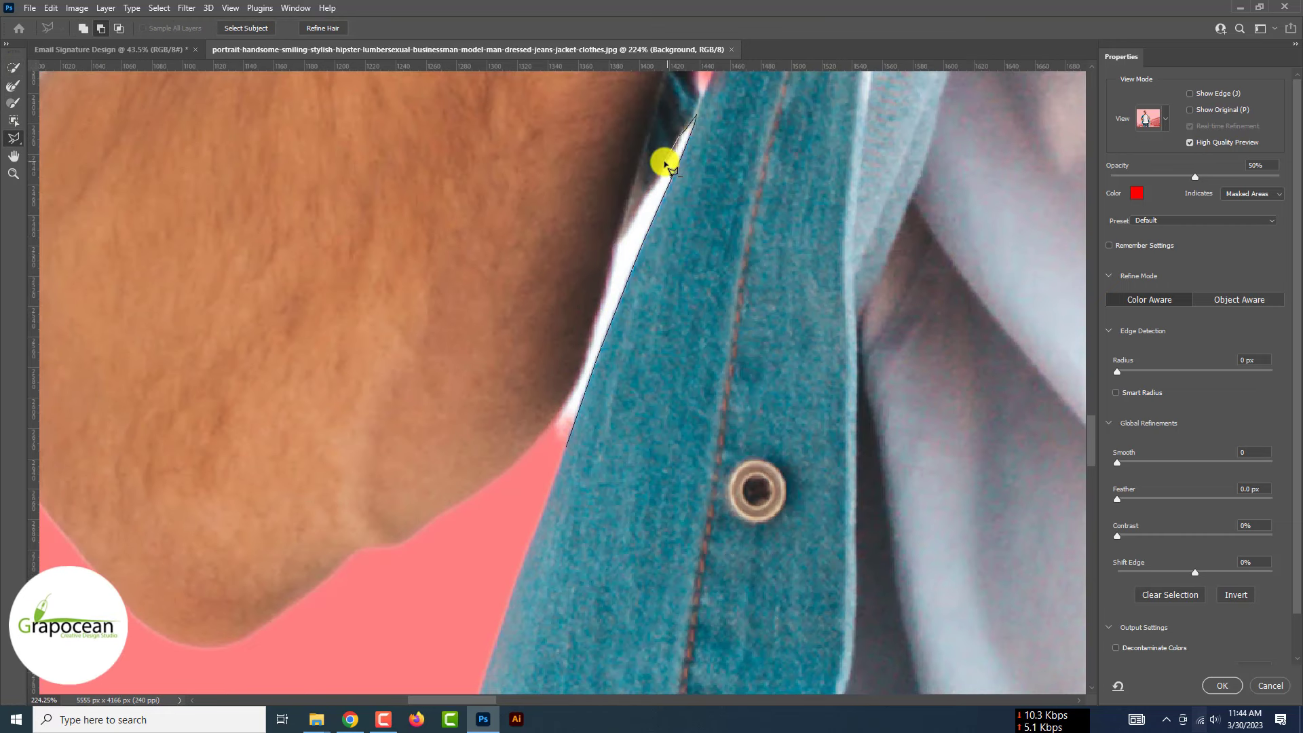
{"action": "left_click_drag", "start_coordinate": [683, 158], "coordinate": [628, 241]}
Set Output To Selection and apply the refined selection of the man
{"action": "scroll", "coordinate": [564, 407], "scroll_direction": "down", "scroll_amount": 5}
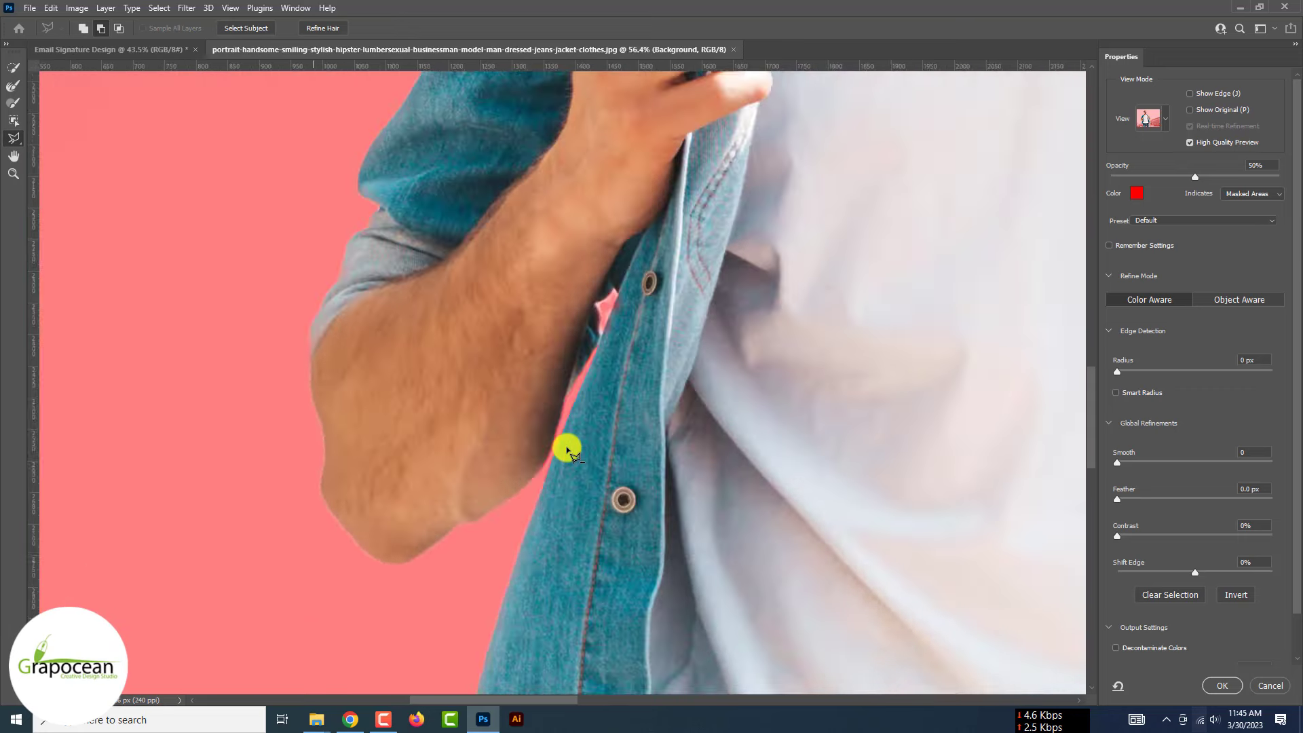
{"action": "scroll", "coordinate": [573, 292], "scroll_direction": "up", "scroll_amount": 5}
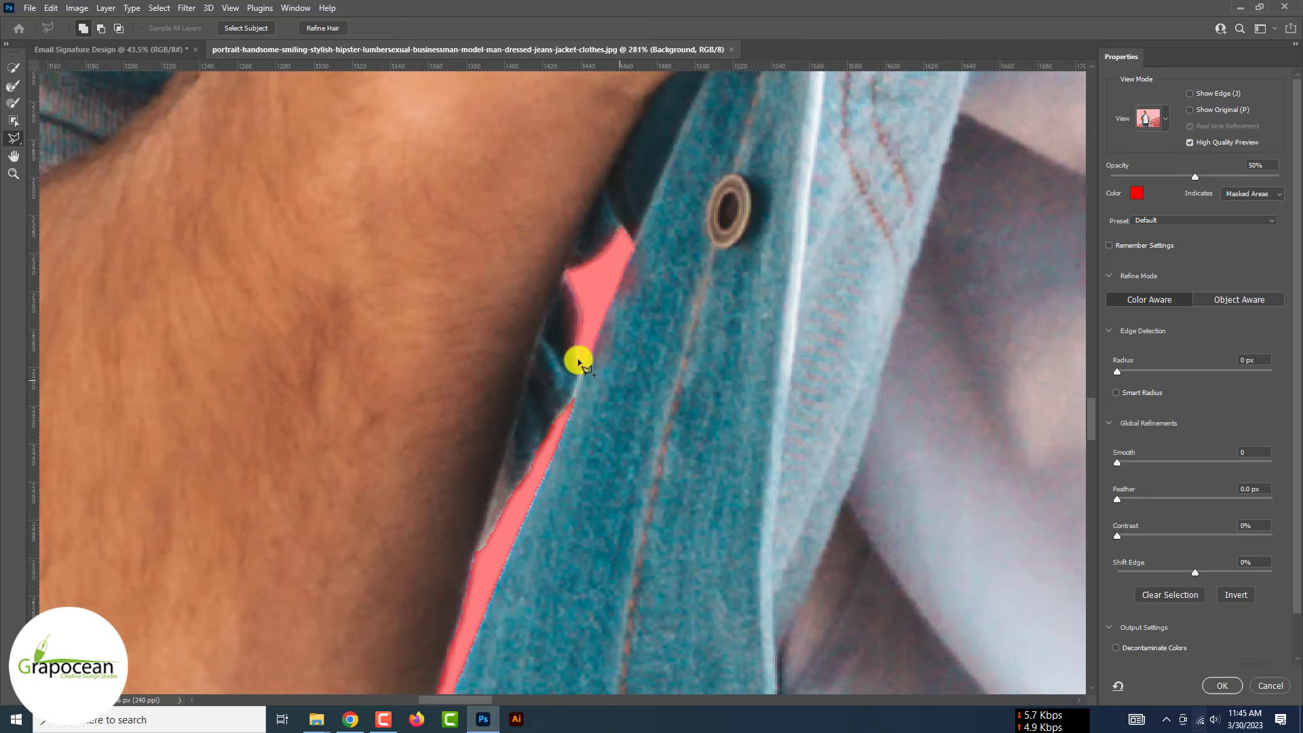
{"action": "scroll", "coordinate": [578, 362], "scroll_direction": "down", "scroll_amount": 5}
{"action": "scroll", "coordinate": [669, 480], "scroll_direction": "down", "scroll_amount": 3}
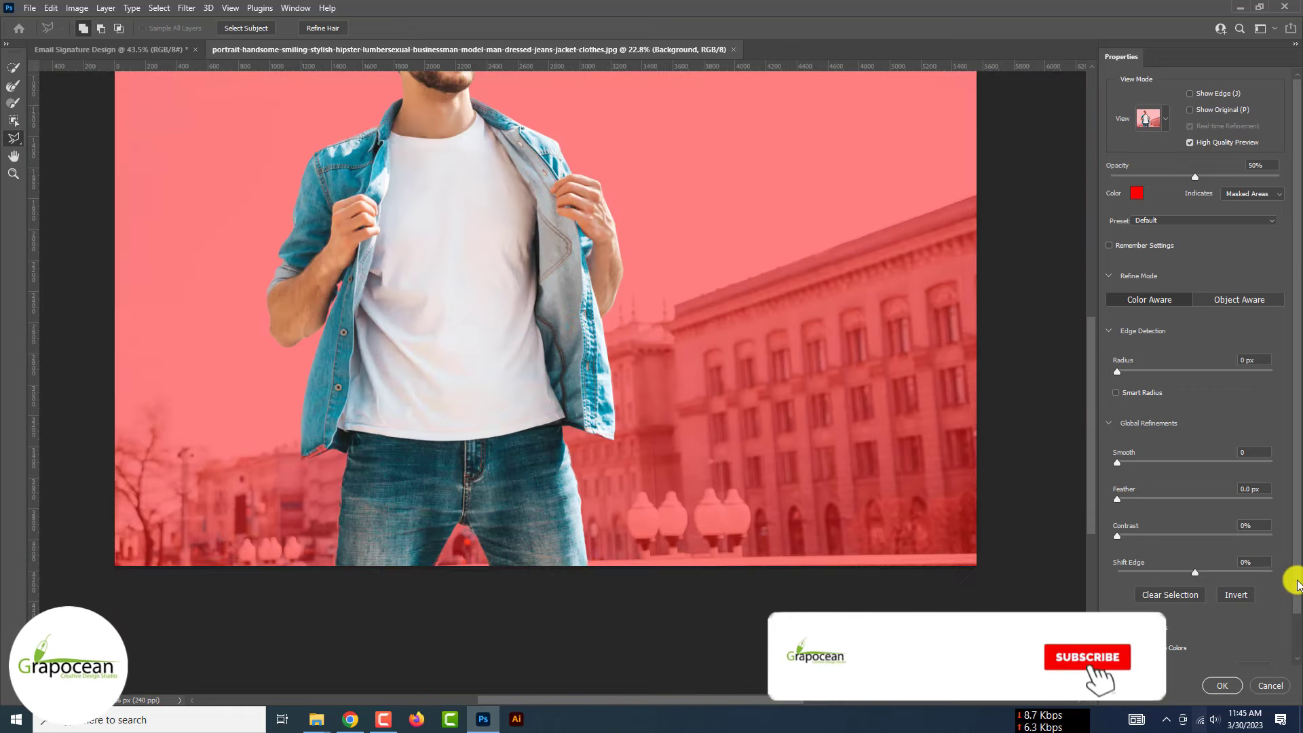
{"action": "scroll", "coordinate": [1296, 584], "scroll_direction": "down", "scroll_amount": 2}
{"action": "left_click", "coordinate": [1254, 621]}
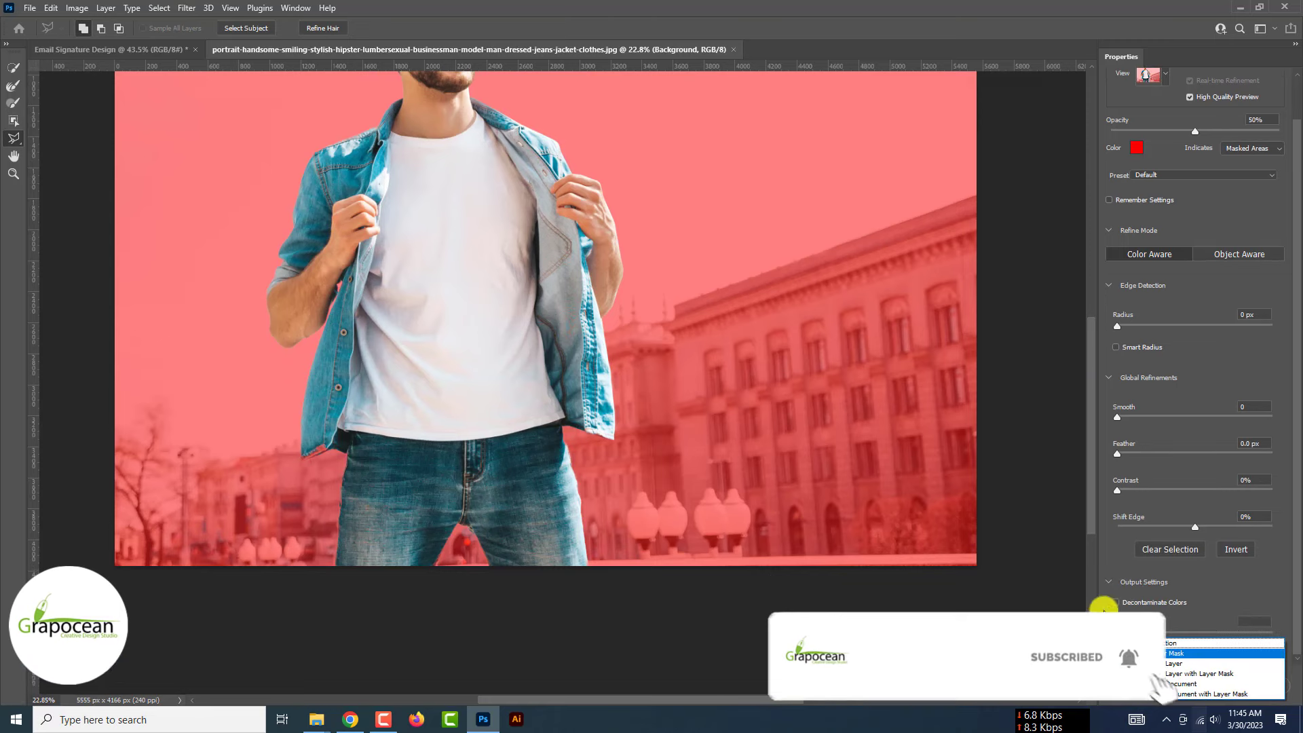
{"action": "left_click", "coordinate": [1179, 644]}
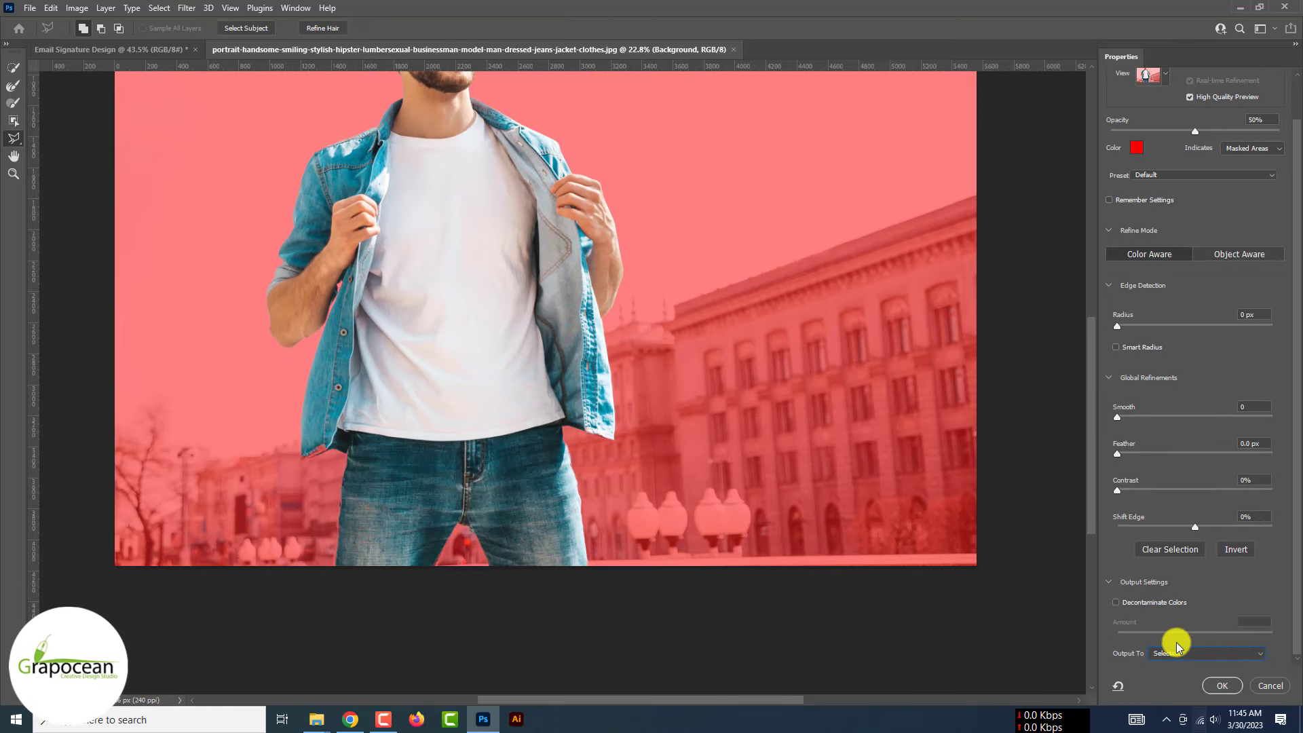
{"action": "left_click", "coordinate": [1222, 685]}
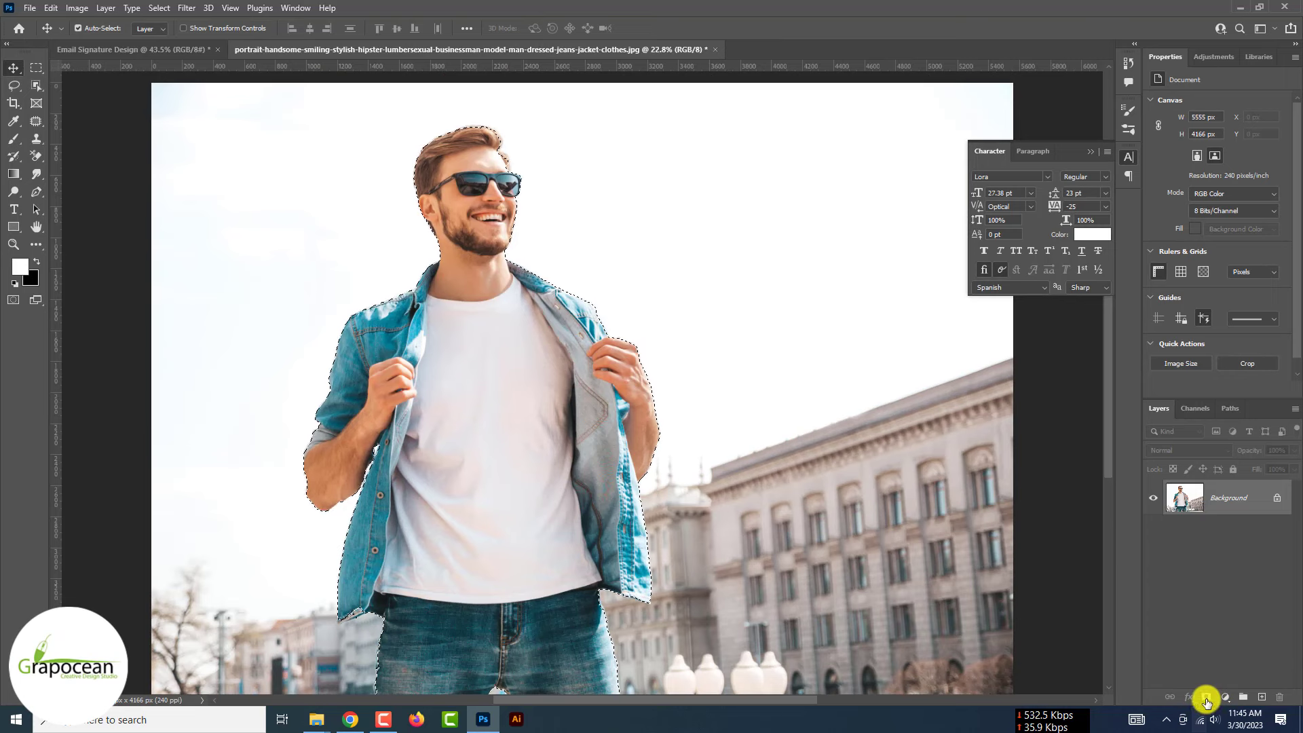
Mask out the background and copy the man into Email Signature Design as a Smart Object
{"action": "left_click", "coordinate": [1207, 699]}
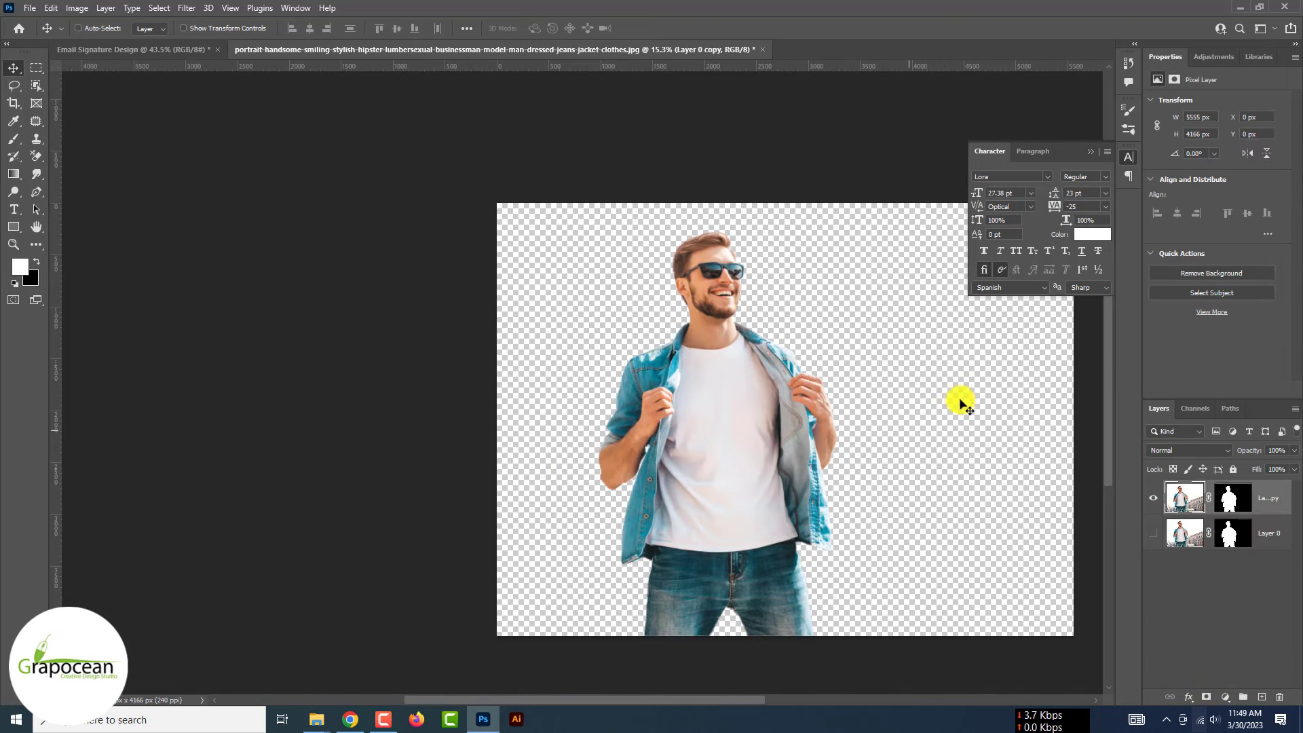
{"action": "left_click_drag", "start_coordinate": [960, 404], "coordinate": [536, 198]}
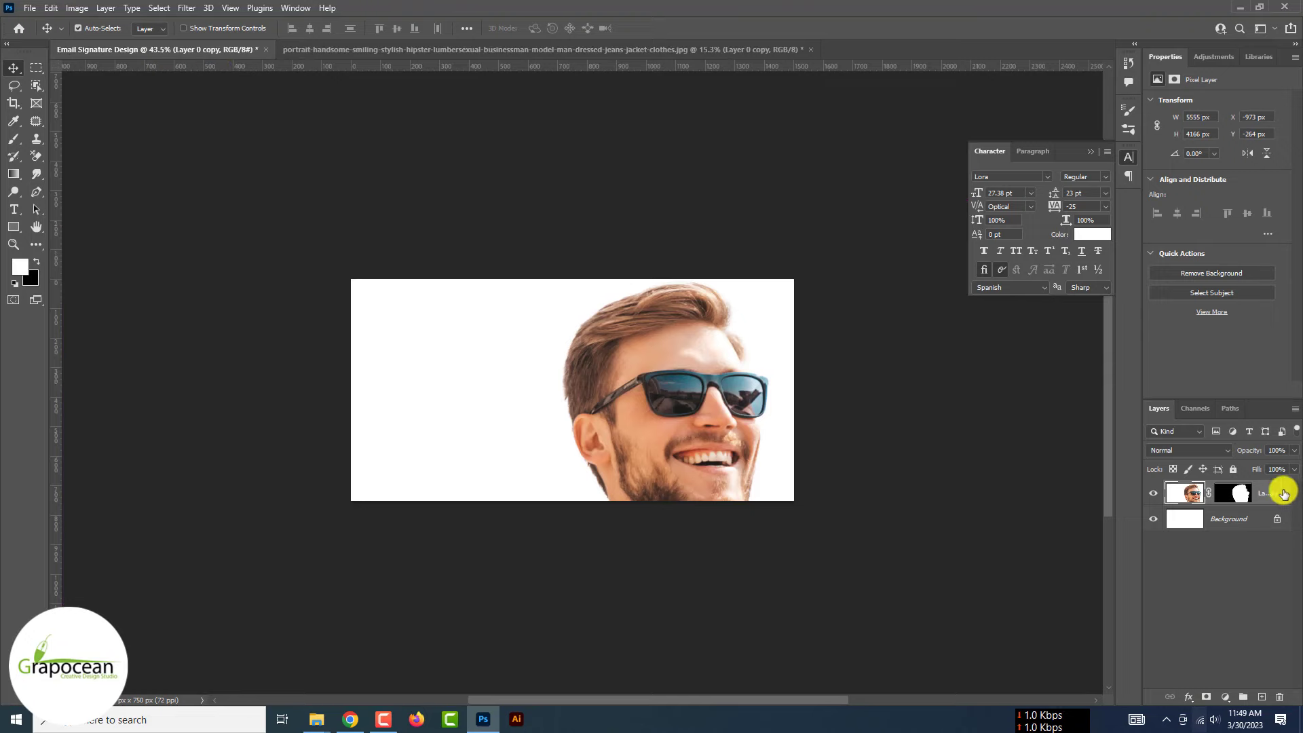
{"action": "right_click", "coordinate": [1282, 494]}
{"action": "left_click", "coordinate": [1193, 312]}
{"action": "key", "text": "ctrl+minus"}
{"action": "key", "text": "ctrl+minus"}
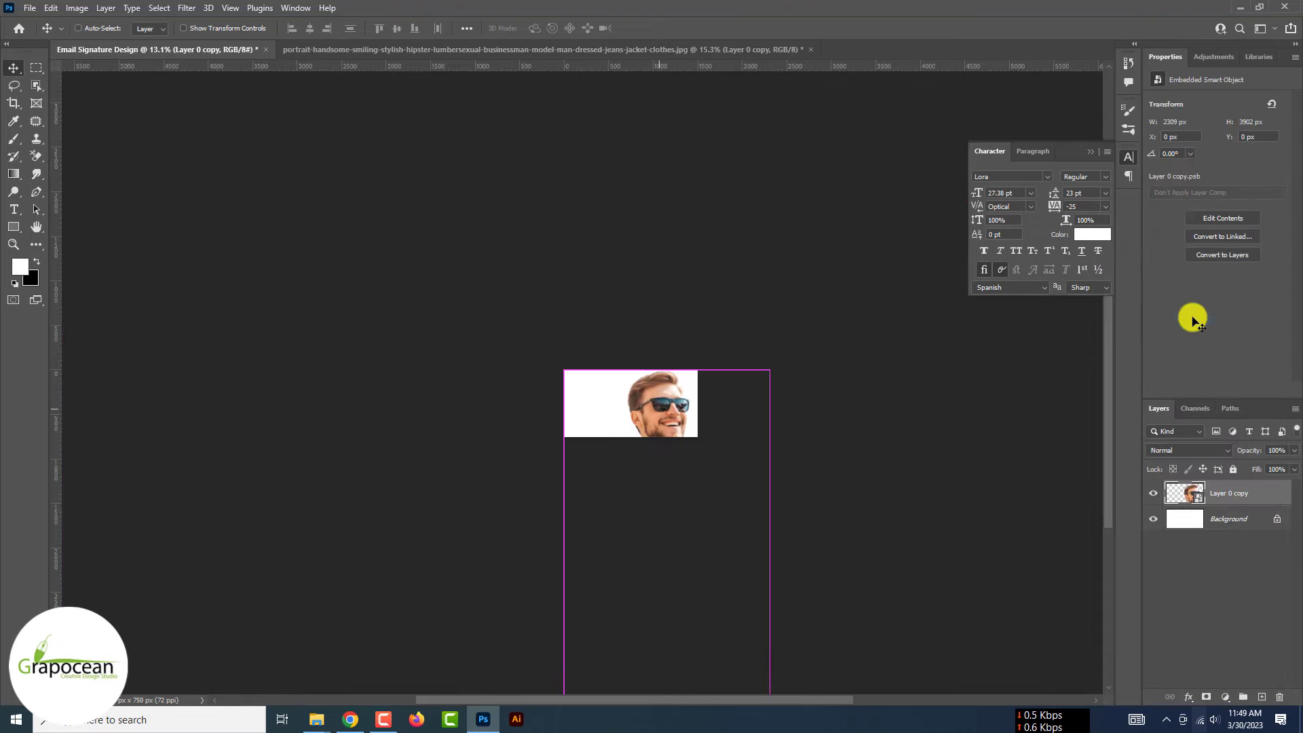
Scale the man down and position him on the canvas's left side
{"action": "key", "text": "ctrl+t"}
{"action": "mouse_move", "coordinate": [567, 371]}
{"action": "left_mouse_down"}
{"action": "mouse_move", "coordinate": [706, 593]}
{"action": "mouse_move", "coordinate": [655, 386]}
{"action": "mouse_move", "coordinate": [675, 390]}
{"action": "left_mouse_up"}
{"action": "scroll", "coordinate": [675, 390], "scroll_direction": "up", "scroll_amount": 5}
{"action": "left_click_drag", "start_coordinate": [625, 445], "coordinate": [511, 422]}
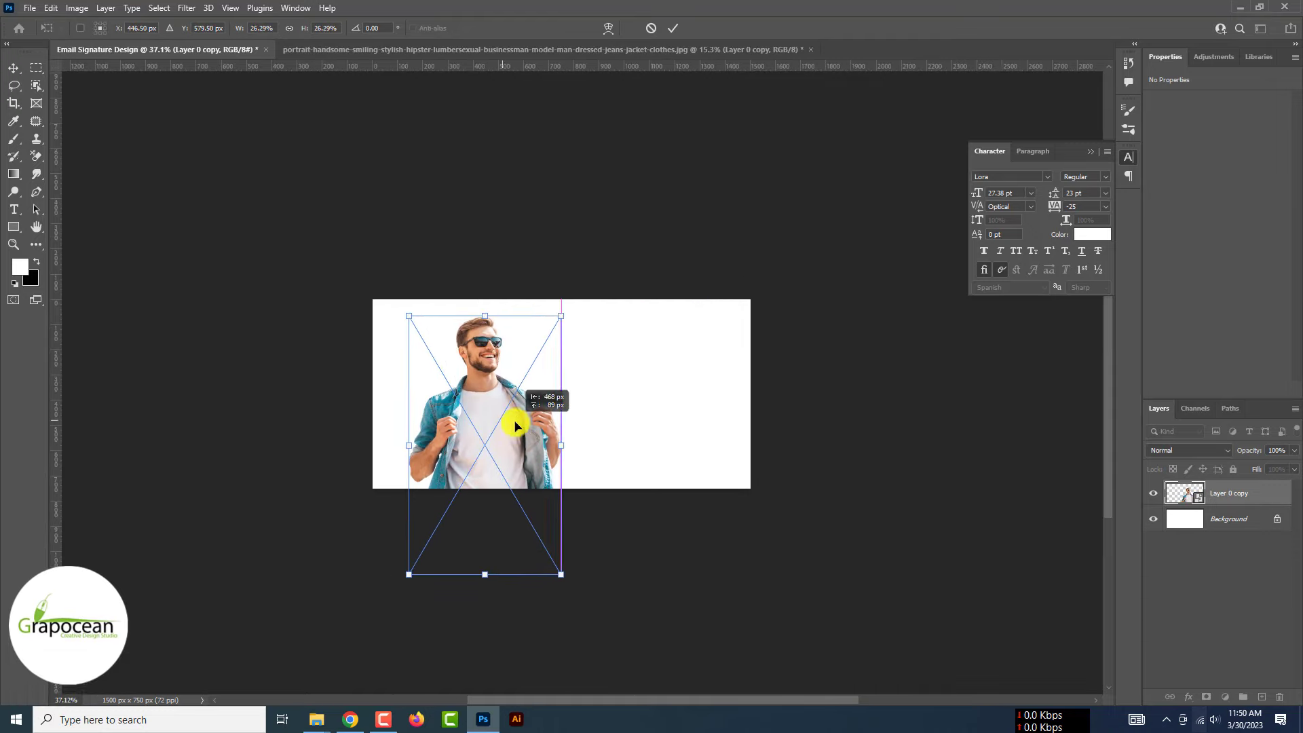
{"action": "left_click_drag", "start_coordinate": [552, 307], "coordinate": [619, 215]}
{"action": "left_click_drag", "start_coordinate": [506, 474], "coordinate": [532, 533]}
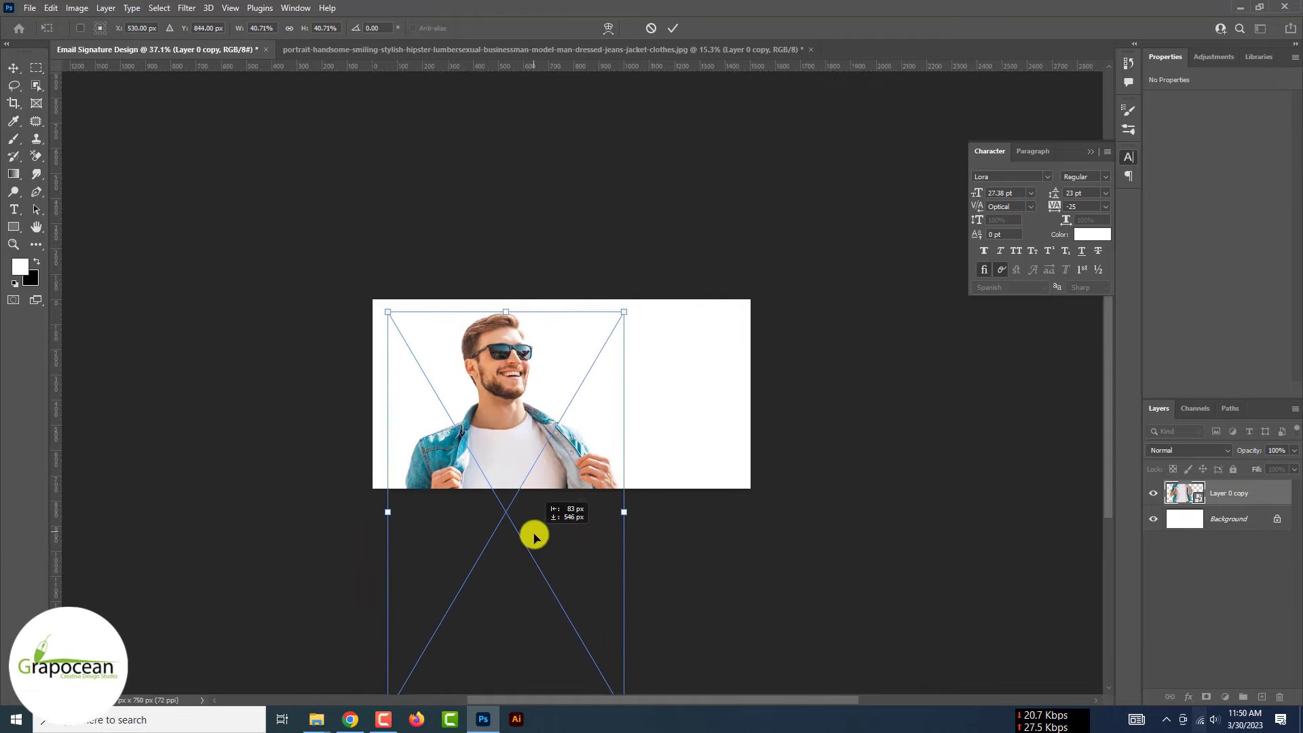
{"action": "left_click_drag", "start_coordinate": [619, 299], "coordinate": [502, 518]}
{"action": "left_click_drag", "start_coordinate": [475, 599], "coordinate": [514, 408]}
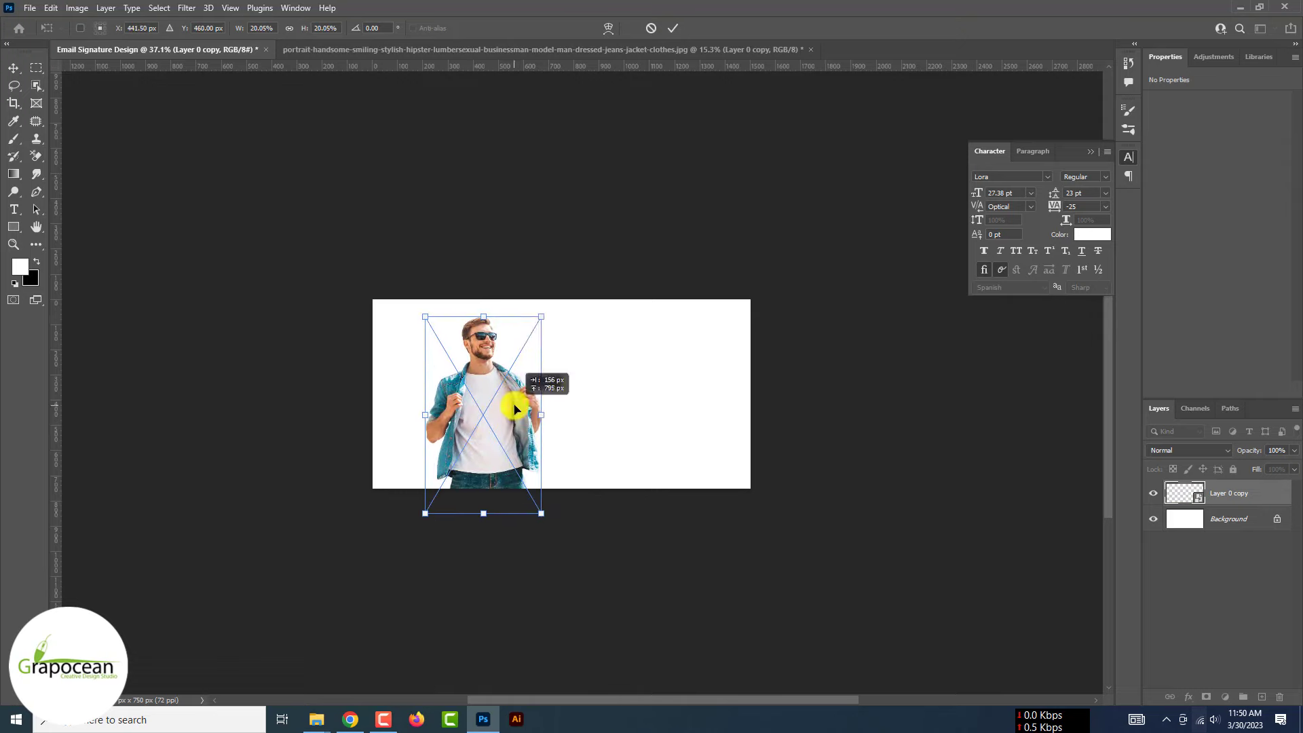
{"action": "left_click_drag", "start_coordinate": [544, 322], "coordinate": [489, 415]}
{"action": "key", "text": "Return"}
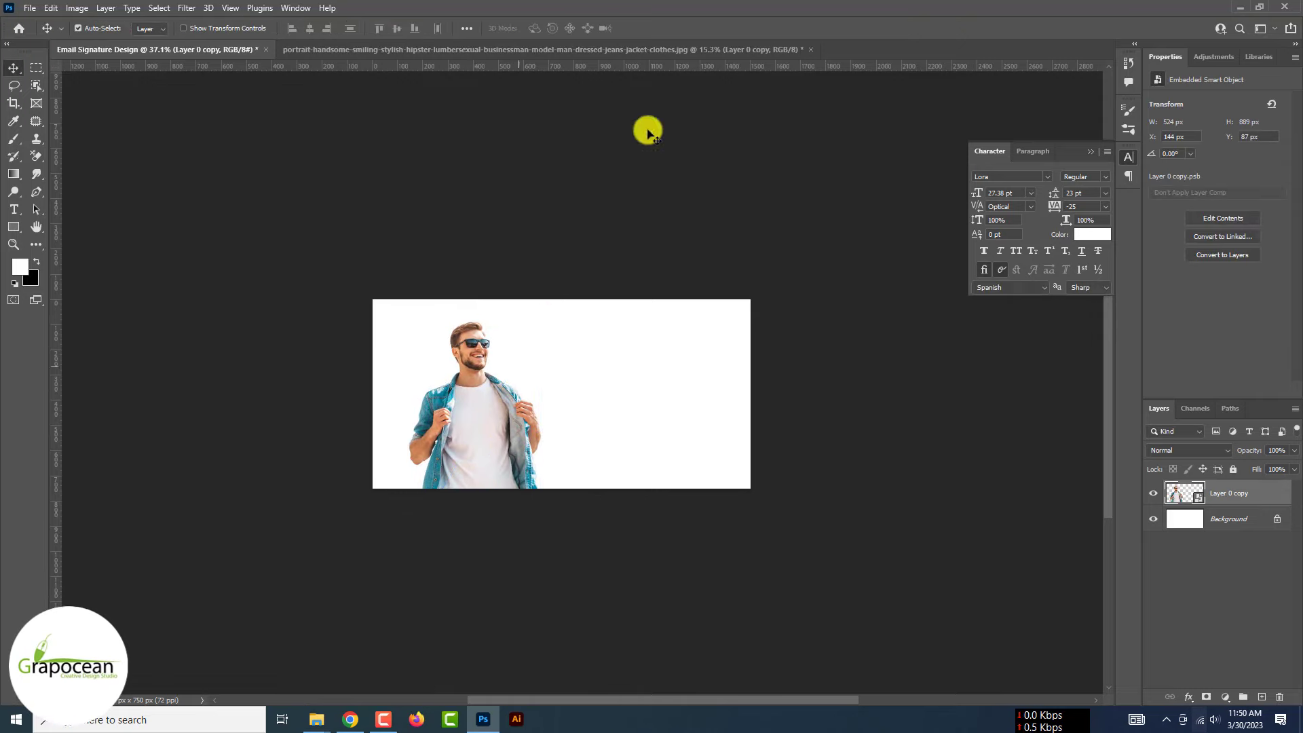
Fill the background with a beige e1d8cf Solid Color layer
{"action": "left_click", "coordinate": [1259, 518]}
{"action": "left_click", "coordinate": [1225, 697]}
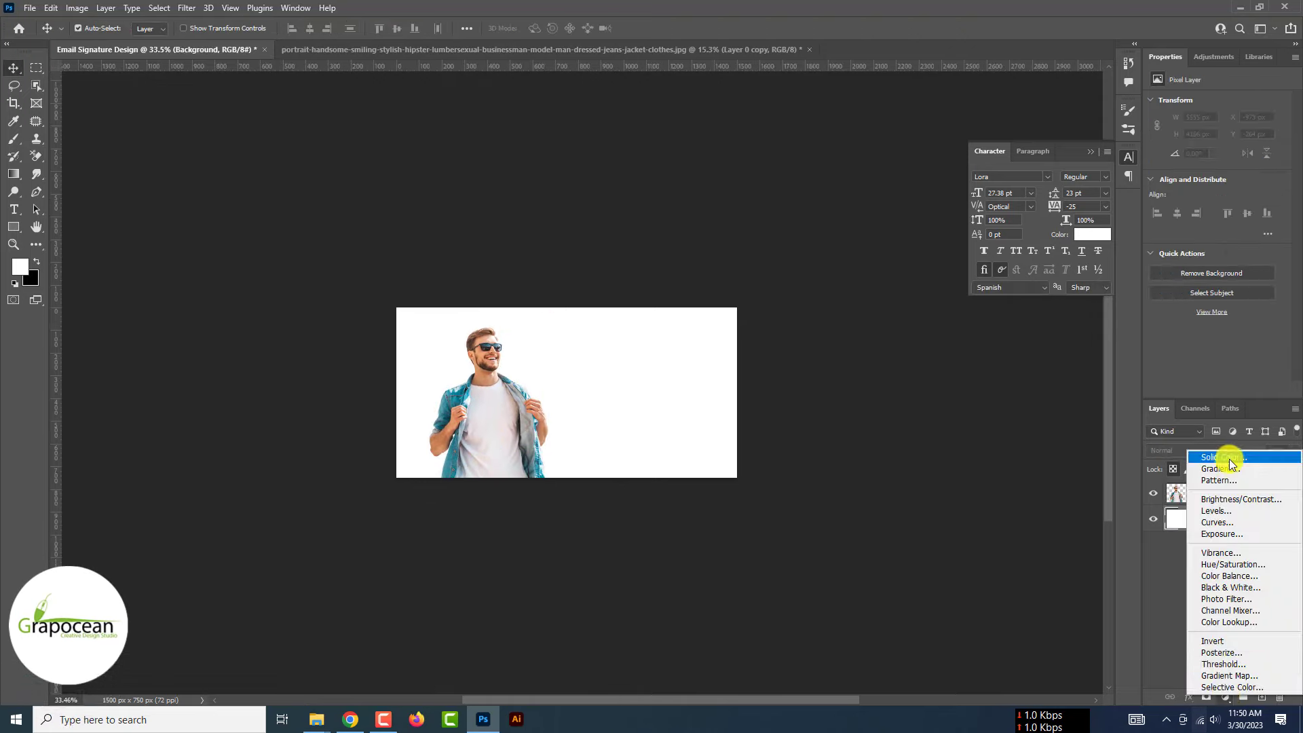
{"action": "left_click", "coordinate": [1227, 454]}
{"action": "type", "text": "e1d8cf"}
{"action": "left_click", "coordinate": [1149, 464]}
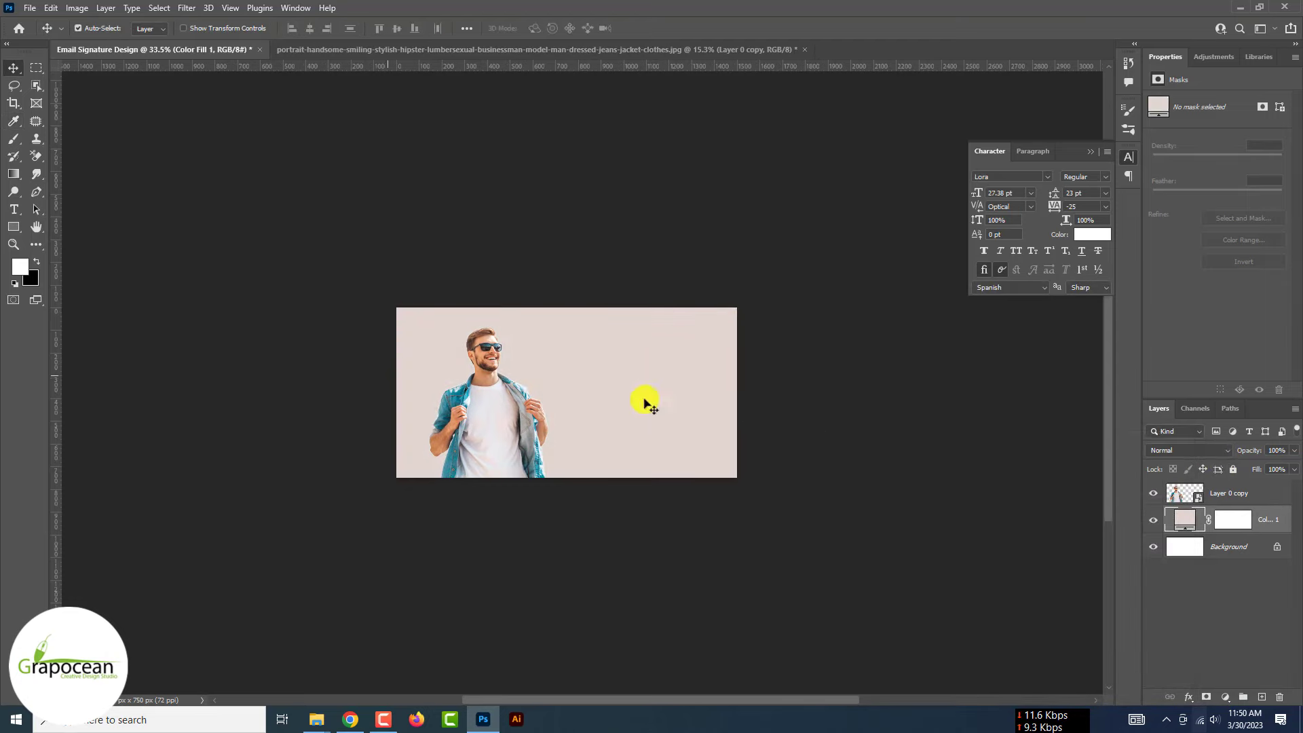
{"action": "scroll", "coordinate": [646, 399], "scroll_direction": "up", "scroll_amount": 1}
{"action": "left_click", "coordinate": [13, 227]}
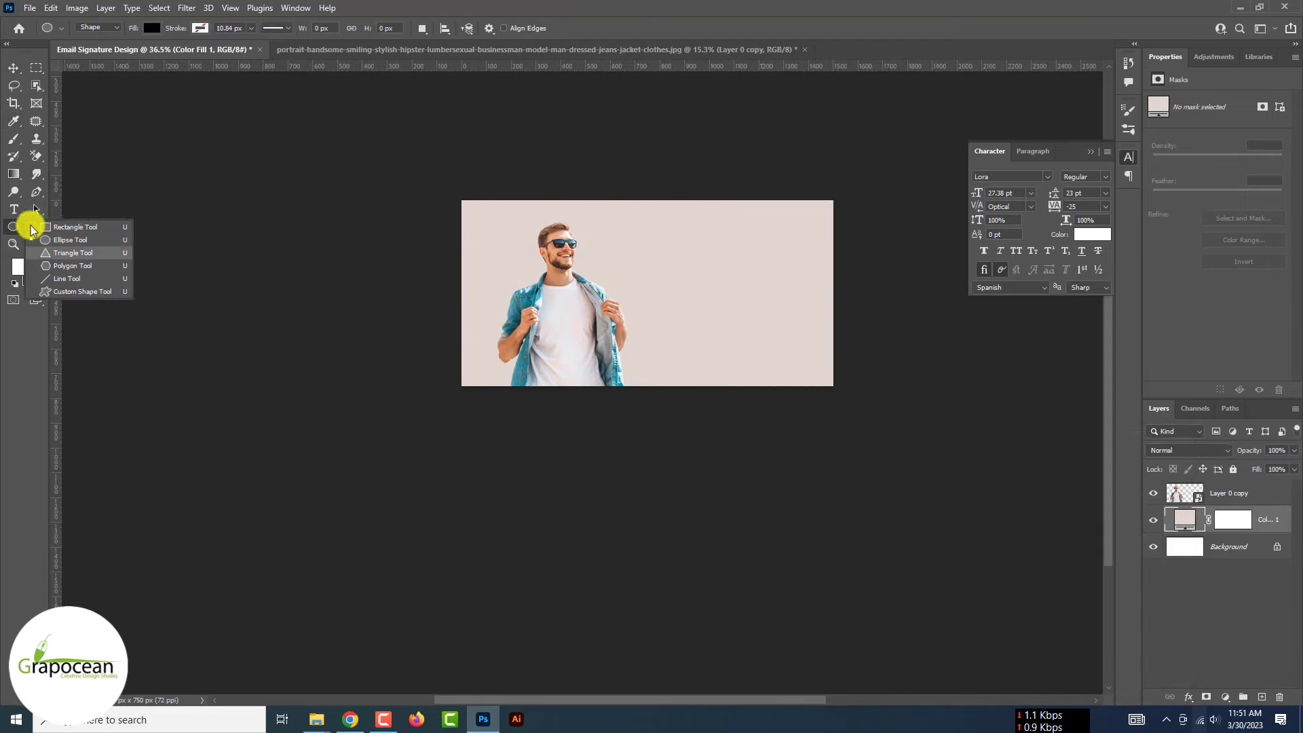
{"action": "left_click", "coordinate": [76, 228]}
Draw a tall rectangle behind the man, round its top into an arch, and fill it orange
{"action": "mouse_move", "coordinate": [499, 223]}
{"action": "left_mouse_down"}
{"action": "mouse_move", "coordinate": [635, 458]}
{"action": "mouse_move", "coordinate": [626, 500]}
{"action": "left_mouse_up"}
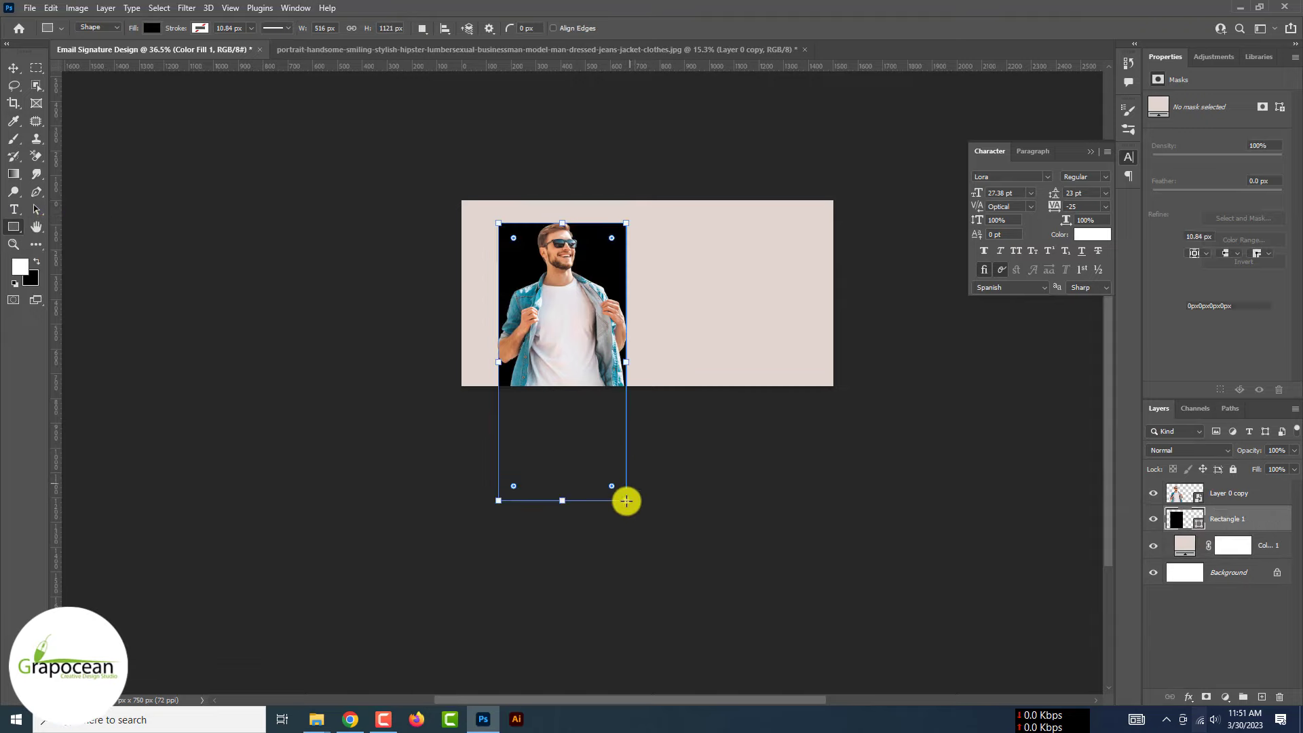
{"action": "left_click_drag", "start_coordinate": [616, 232], "coordinate": [572, 377]}
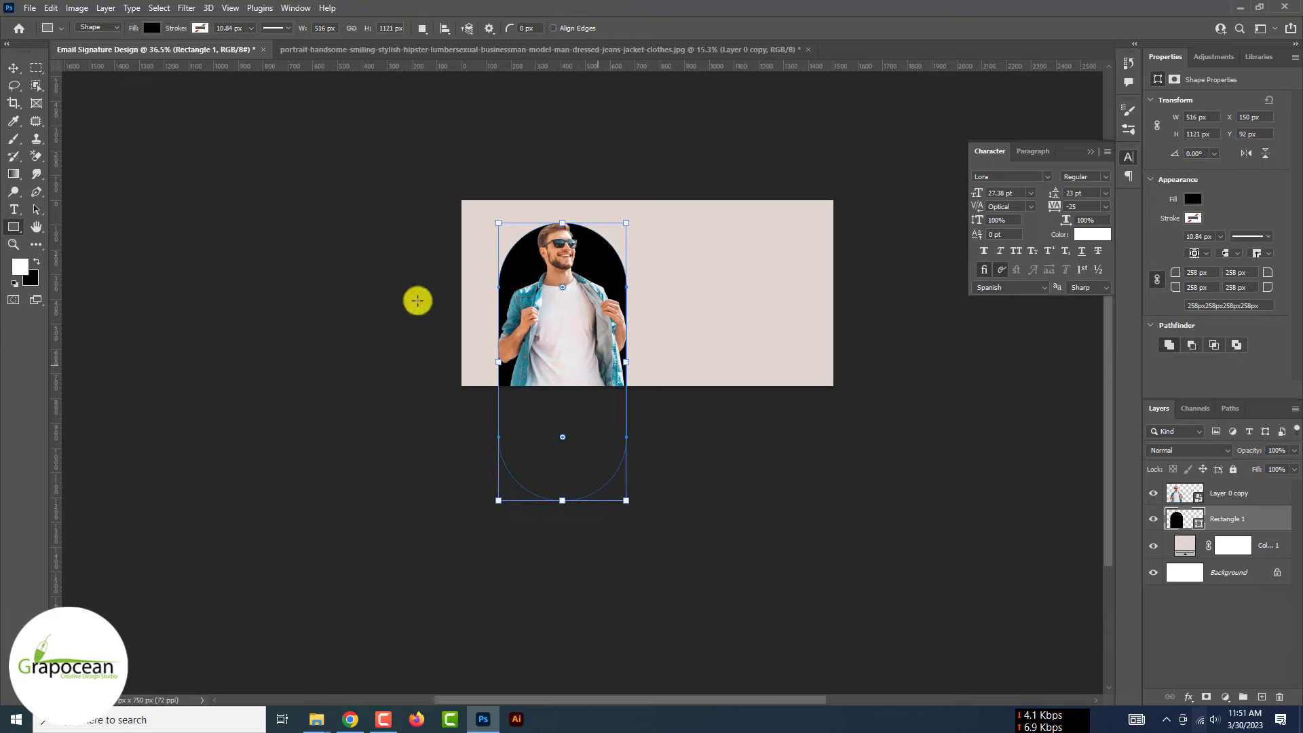
{"action": "left_click", "coordinate": [19, 73]}
{"action": "double_click", "coordinate": [1181, 517]}
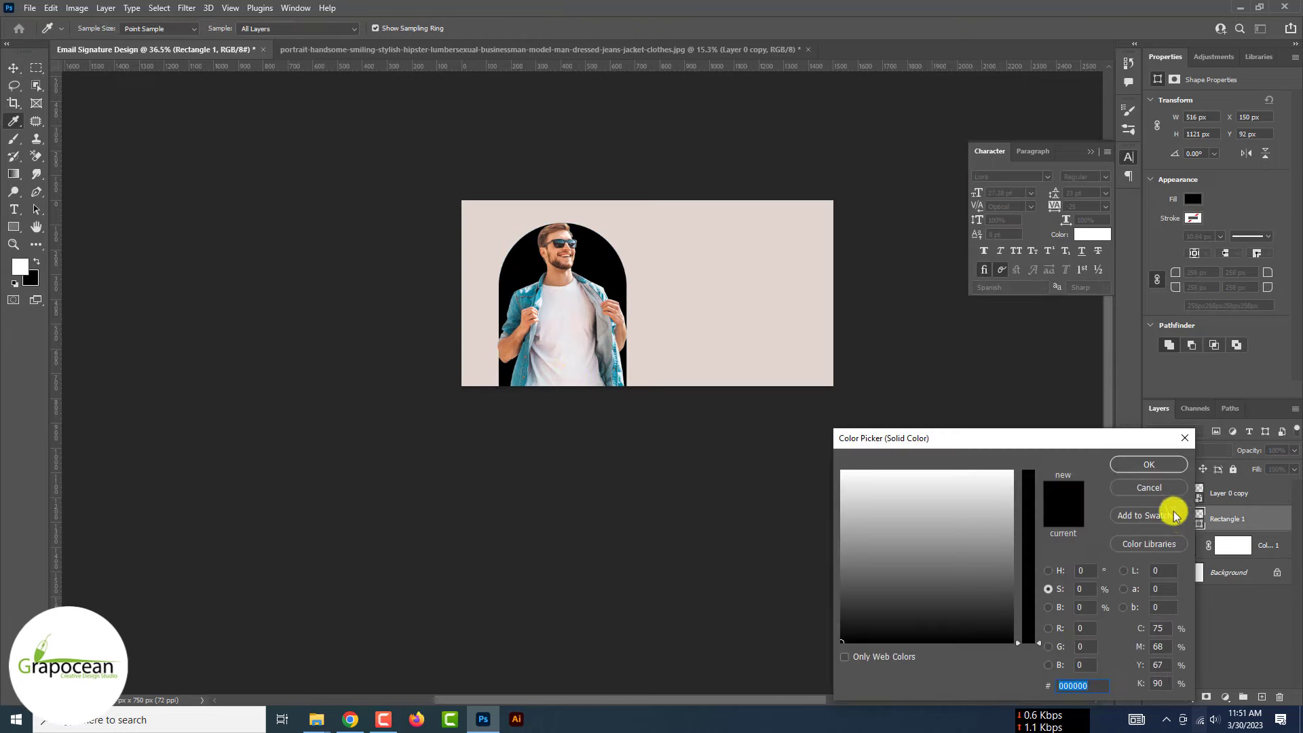
{"action": "type", "text": "e1d8cf"}
{"action": "left_click", "coordinate": [1151, 466]}
{"action": "double_click", "coordinate": [1177, 518]}
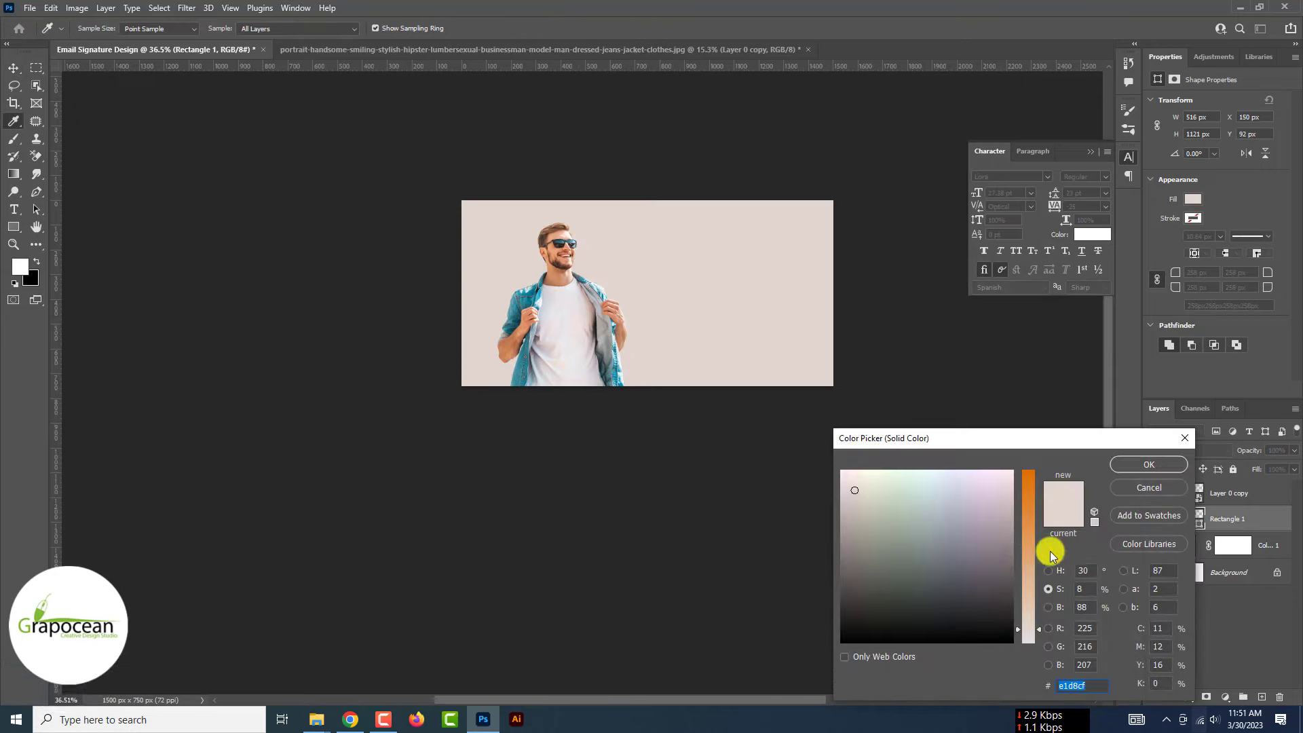
{"action": "left_click", "coordinate": [1028, 572]}
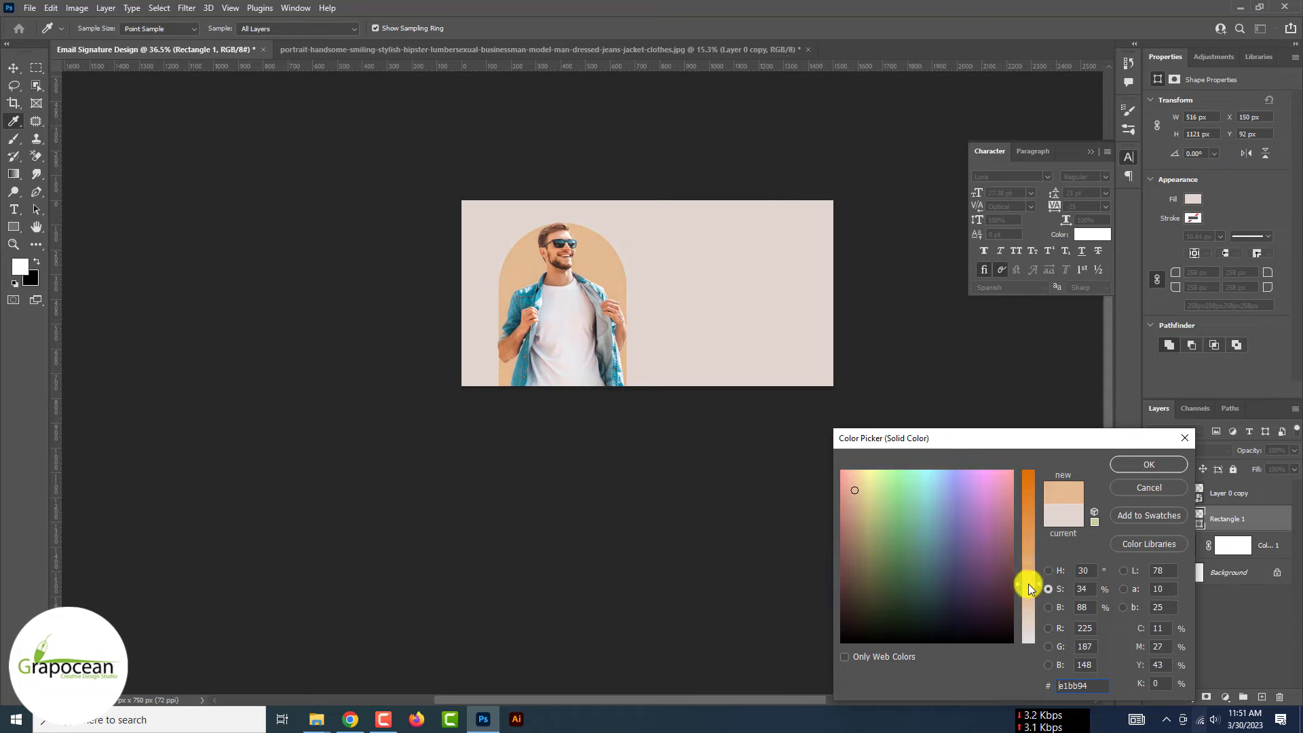
{"action": "left_click", "coordinate": [1163, 465]}
Apply a Bevel & Emboss in Emboss style with increased depth to the arch
{"action": "right_click", "coordinate": [1240, 517]}
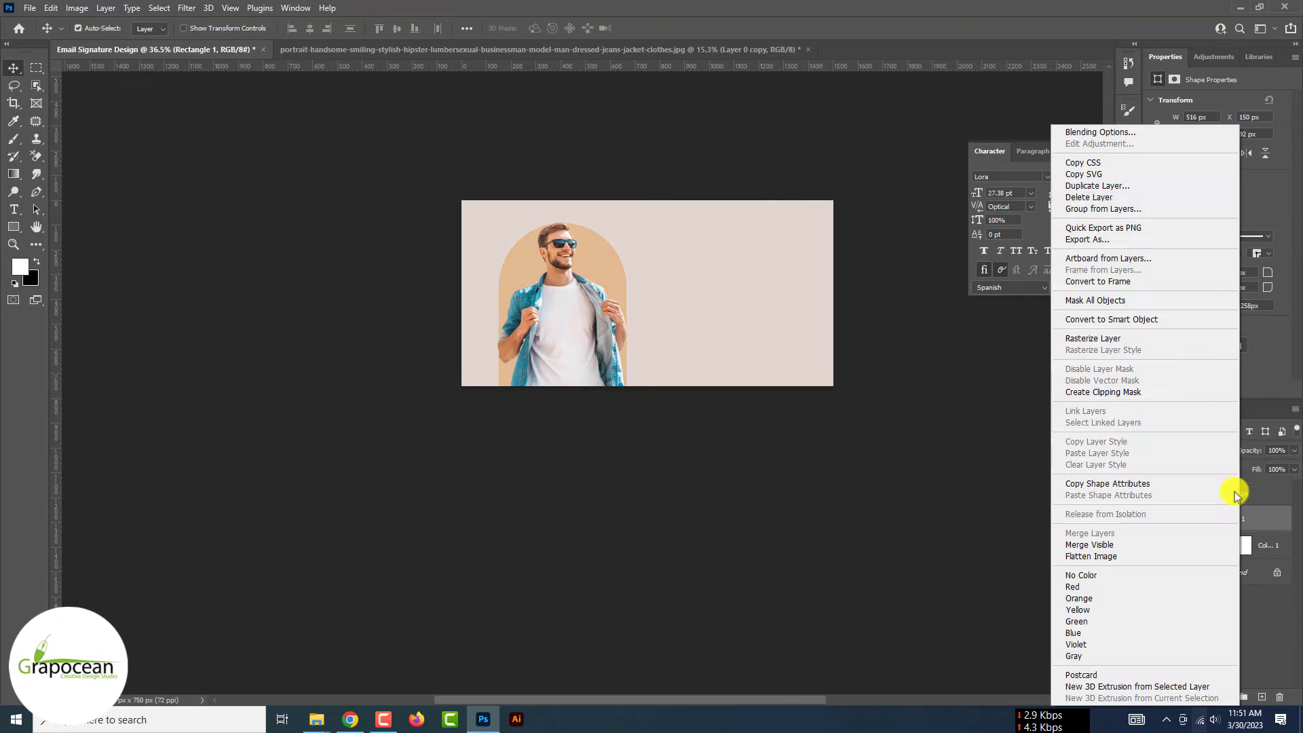
{"action": "left_click", "coordinate": [1119, 135]}
{"action": "left_click", "coordinate": [811, 425]}
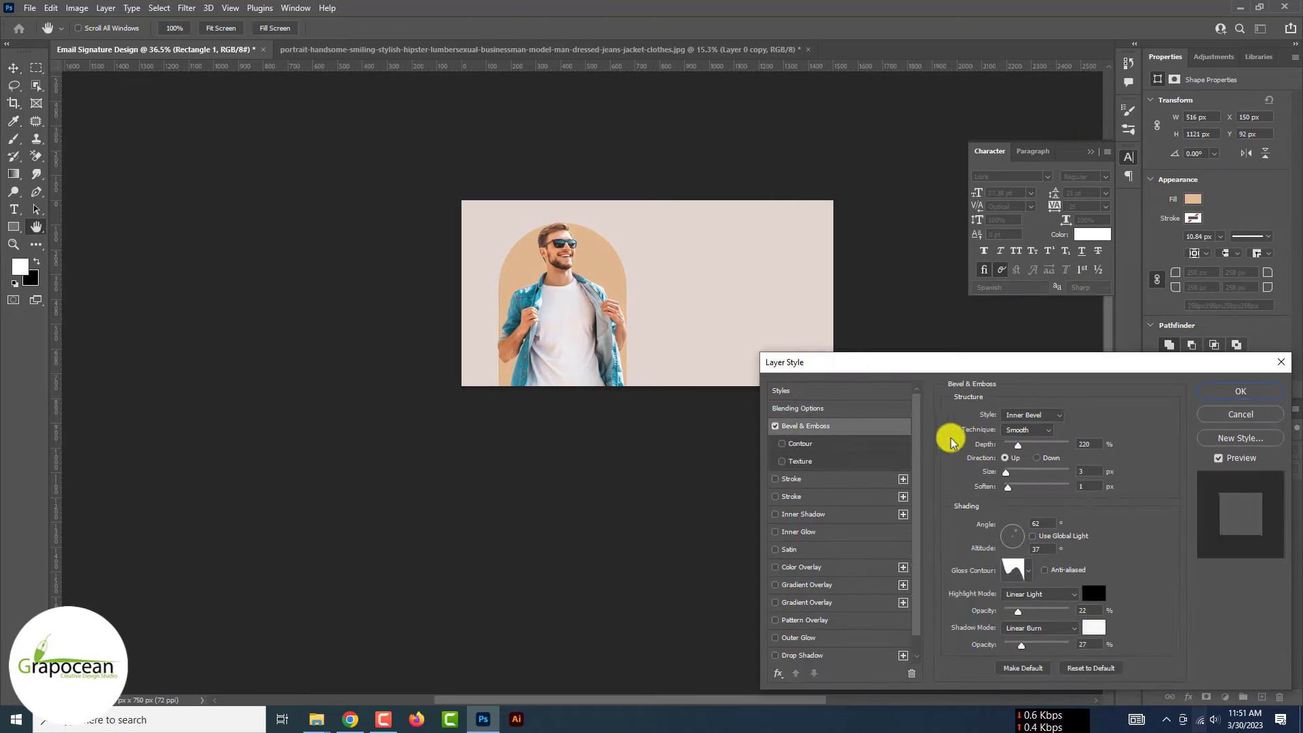
{"action": "left_click", "coordinate": [1229, 414]}
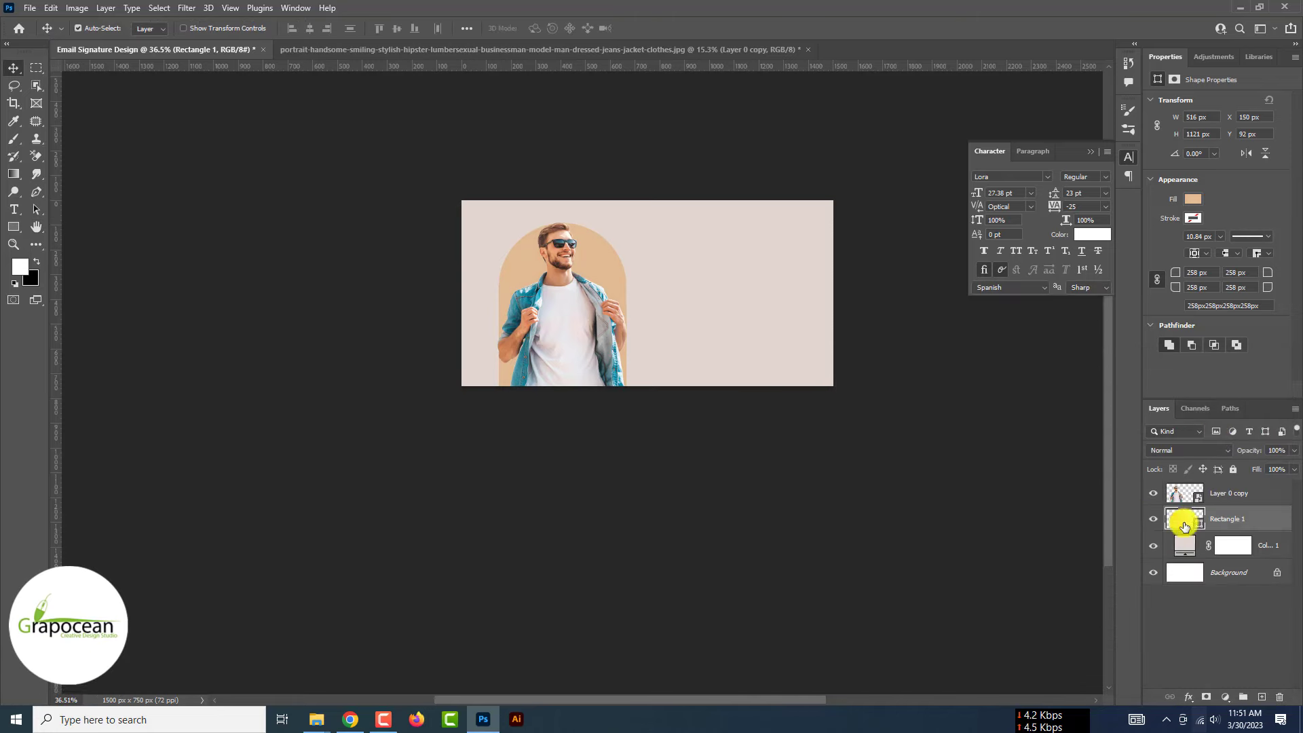
{"action": "scroll", "coordinate": [954, 520], "scroll_direction": "up", "scroll_amount": 3}
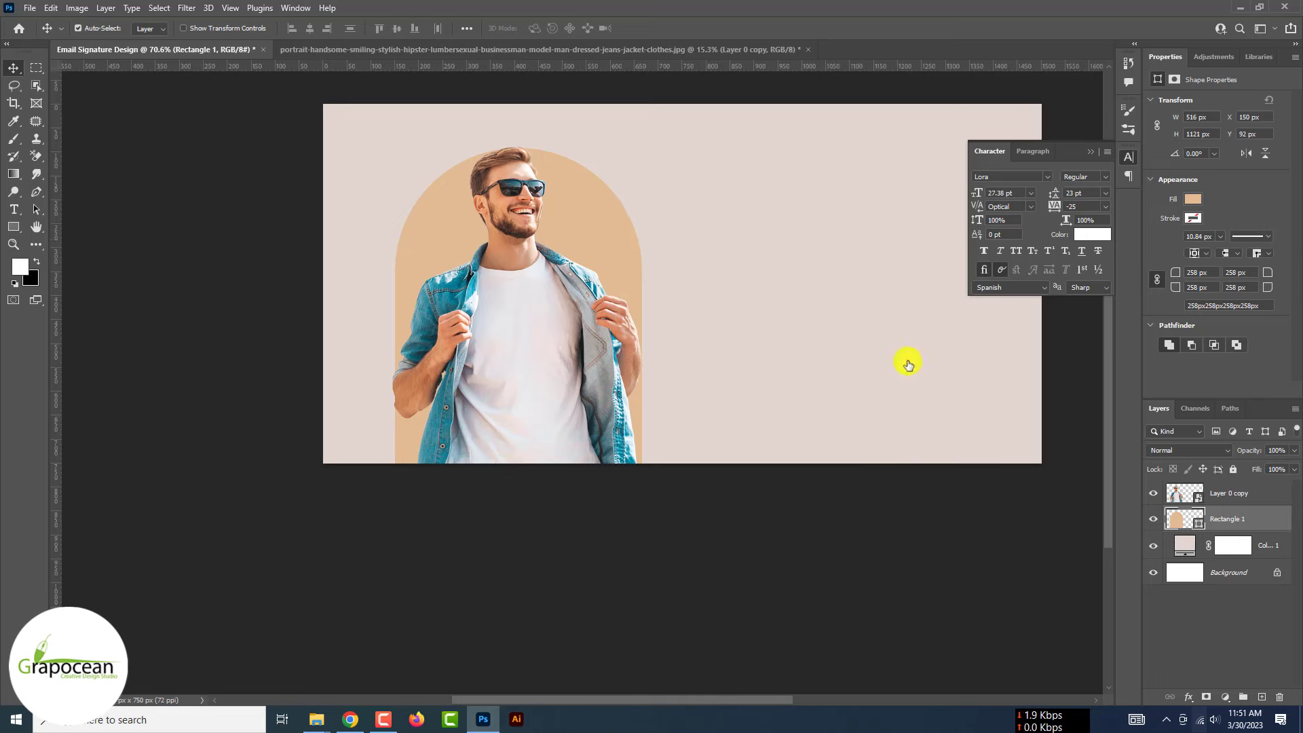
{"action": "right_click", "coordinate": [1233, 518]}
{"action": "left_click", "coordinate": [1129, 139]}
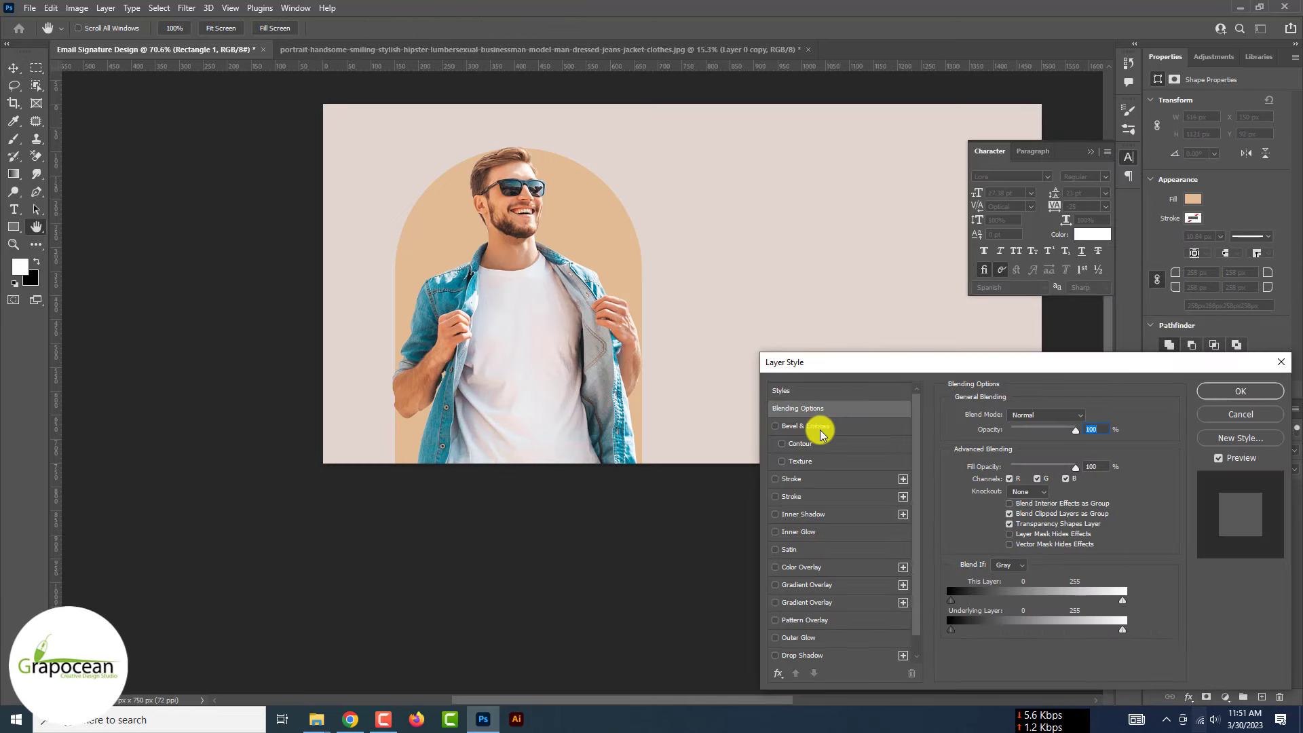
{"action": "left_click", "coordinate": [821, 427]}
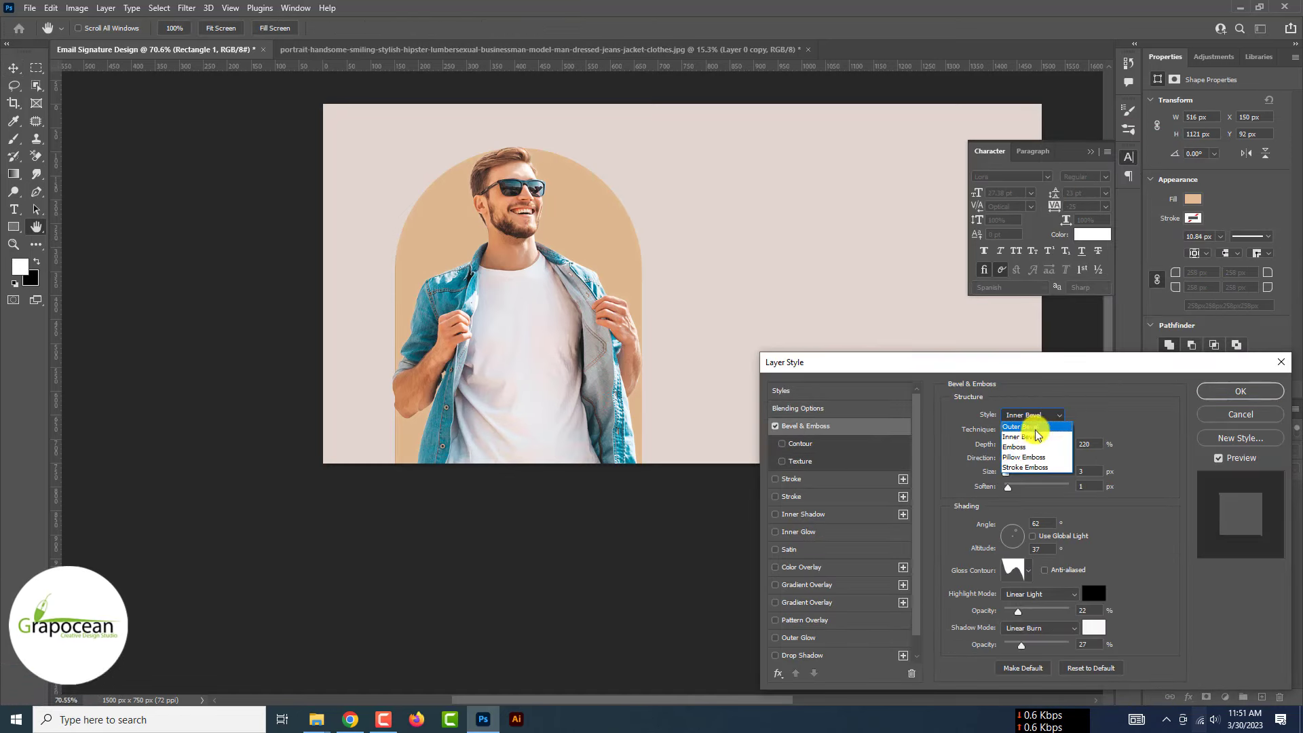
{"action": "left_click", "coordinate": [1021, 446]}
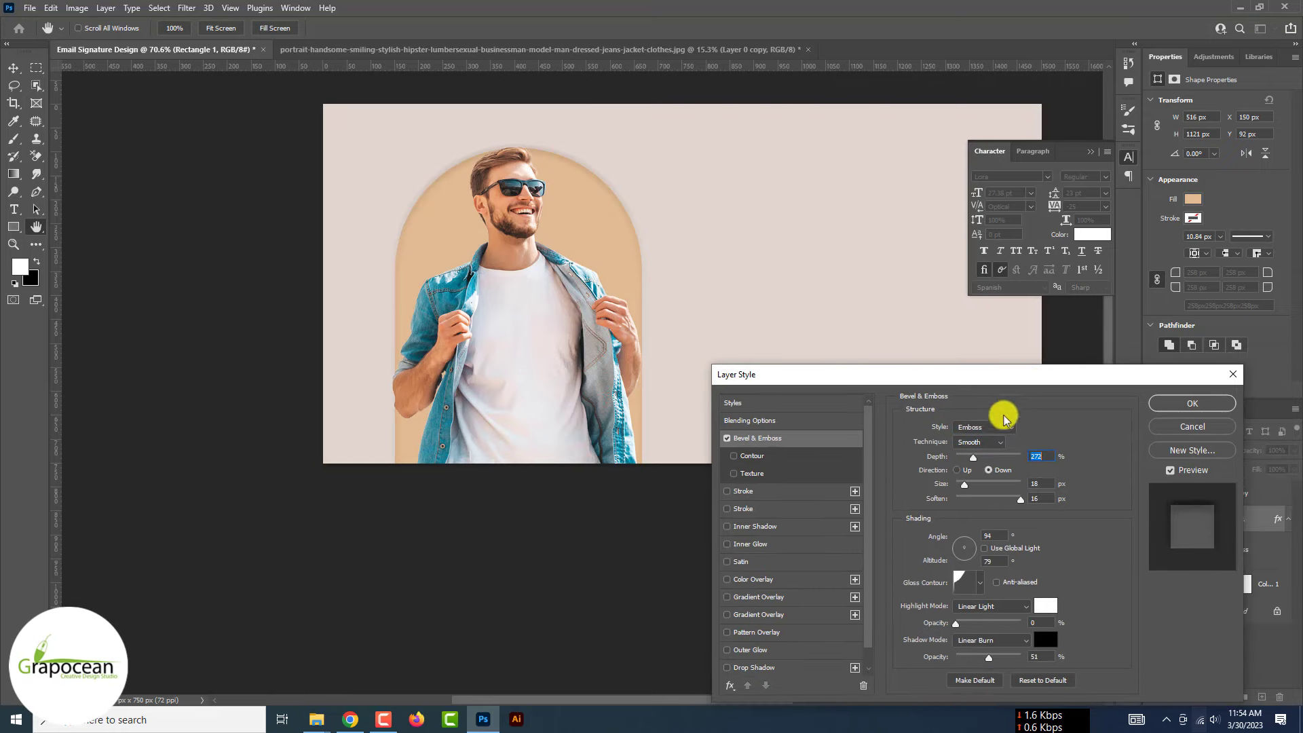
{"action": "mouse_move", "coordinate": [973, 457]}
{"action": "left_mouse_down"}
{"action": "mouse_move", "coordinate": [1023, 455]}
{"action": "mouse_move", "coordinate": [996, 456]}
{"action": "left_mouse_up"}
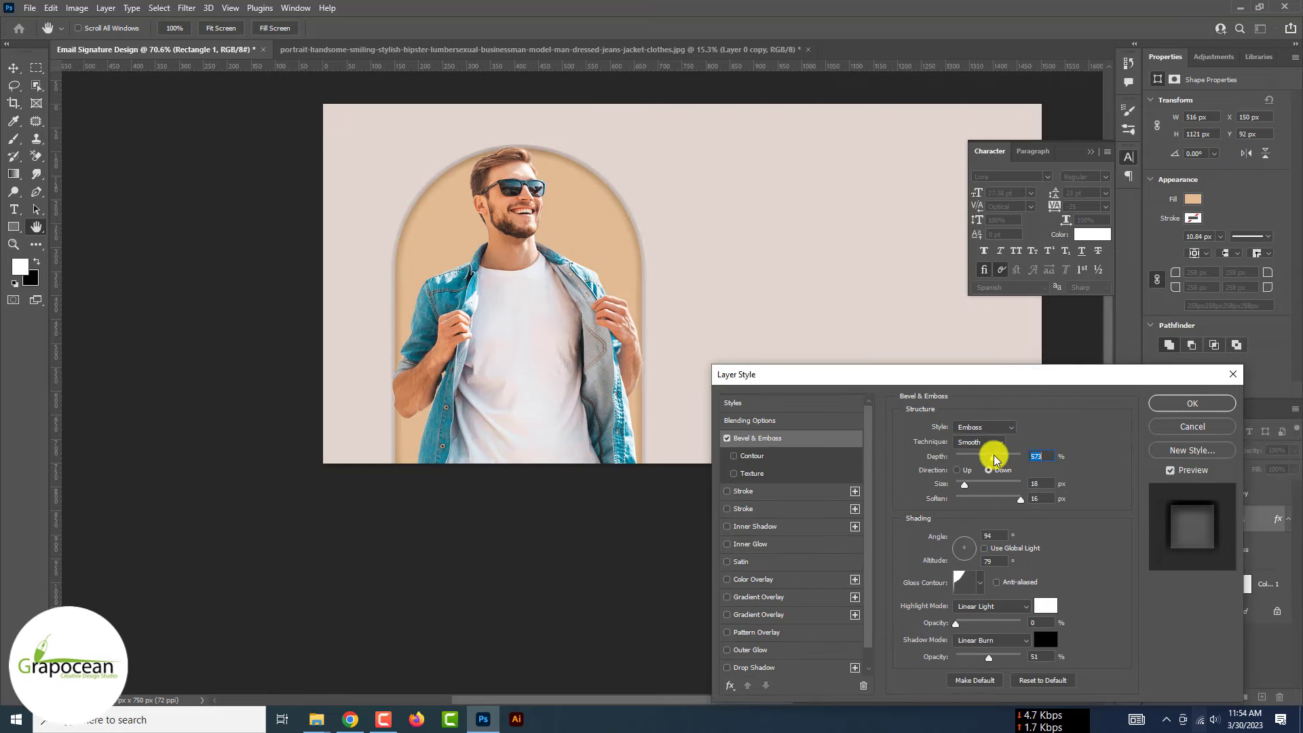
{"action": "left_click", "coordinate": [1192, 403]}
{"action": "scroll", "coordinate": [541, 247], "scroll_direction": "up", "scroll_amount": 3}
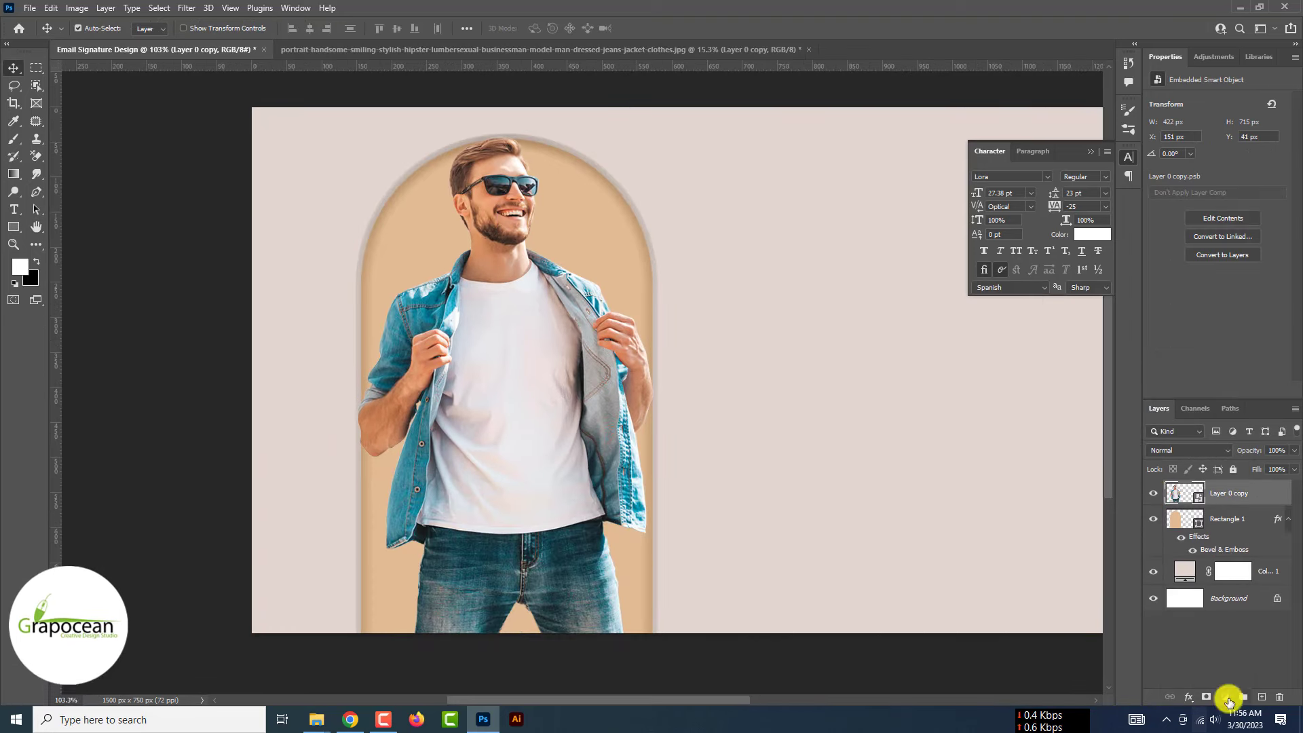
Add a raised Exposure adjustment with an inverted mask and a soft white brush
{"action": "left_click", "coordinate": [1230, 702]}
{"action": "mouse_move", "coordinate": [1219, 132]}
{"action": "left_mouse_down"}
{"action": "mouse_move", "coordinate": [1243, 183]}
{"action": "mouse_move", "coordinate": [1220, 136]}
{"action": "left_mouse_up"}
{"action": "right_click", "coordinate": [1220, 133]}
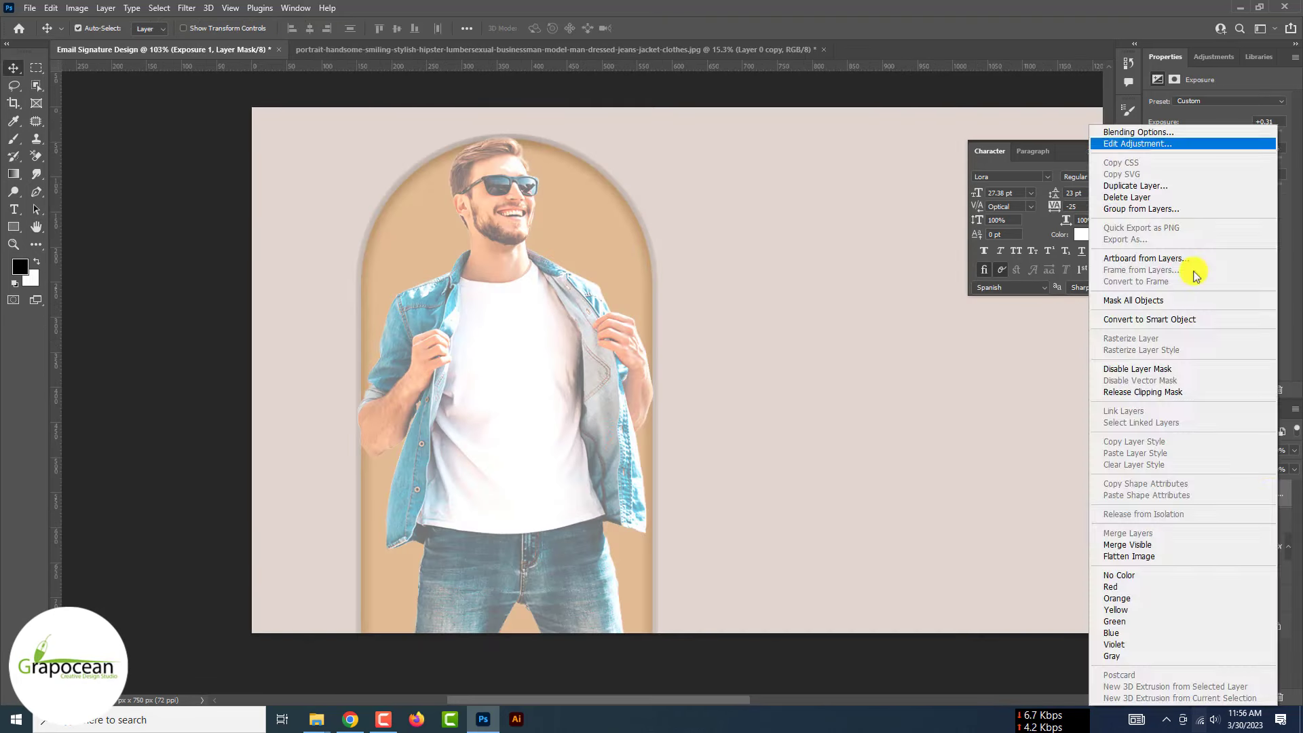
{"action": "left_click", "coordinate": [1138, 131]}
{"action": "key", "text": "ctrl+i"}
{"action": "key", "text": "b"}
{"action": "left_click", "coordinate": [85, 28]}
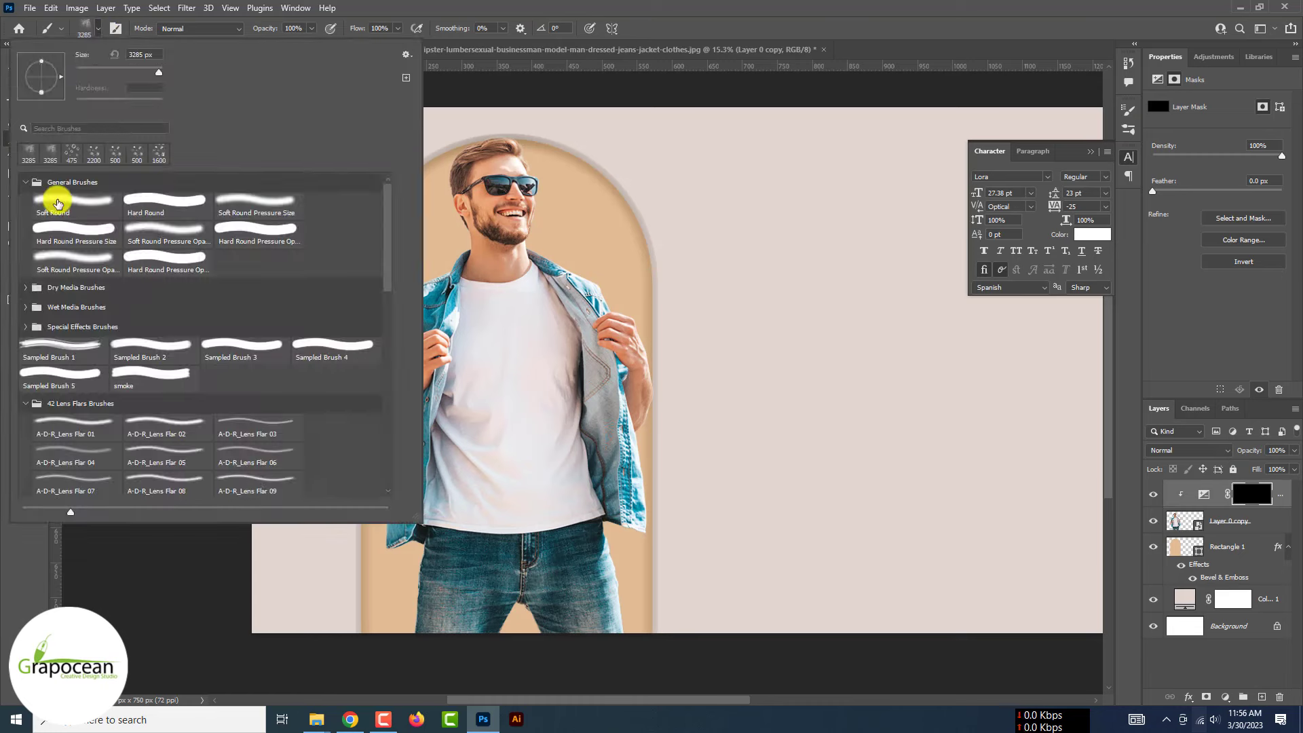
{"action": "double_click", "coordinate": [57, 203]}
{"action": "key", "text": "x"}
Paint the exposure brightening back over the man's body
{"action": "scroll", "coordinate": [460, 137], "scroll_direction": "up", "scroll_amount": 3}
{"action": "mouse_move", "coordinate": [461, 136]}
{"action": "left_mouse_down"}
{"action": "mouse_move", "coordinate": [422, 329]}
{"action": "mouse_move", "coordinate": [460, 437]}
{"action": "left_mouse_up"}
{"action": "scroll", "coordinate": [616, 586], "scroll_direction": "up", "scroll_amount": 2}
{"action": "left_click_drag", "start_coordinate": [616, 587], "coordinate": [416, 180]}
{"action": "scroll", "coordinate": [416, 180], "scroll_direction": "down", "scroll_amount": 2}
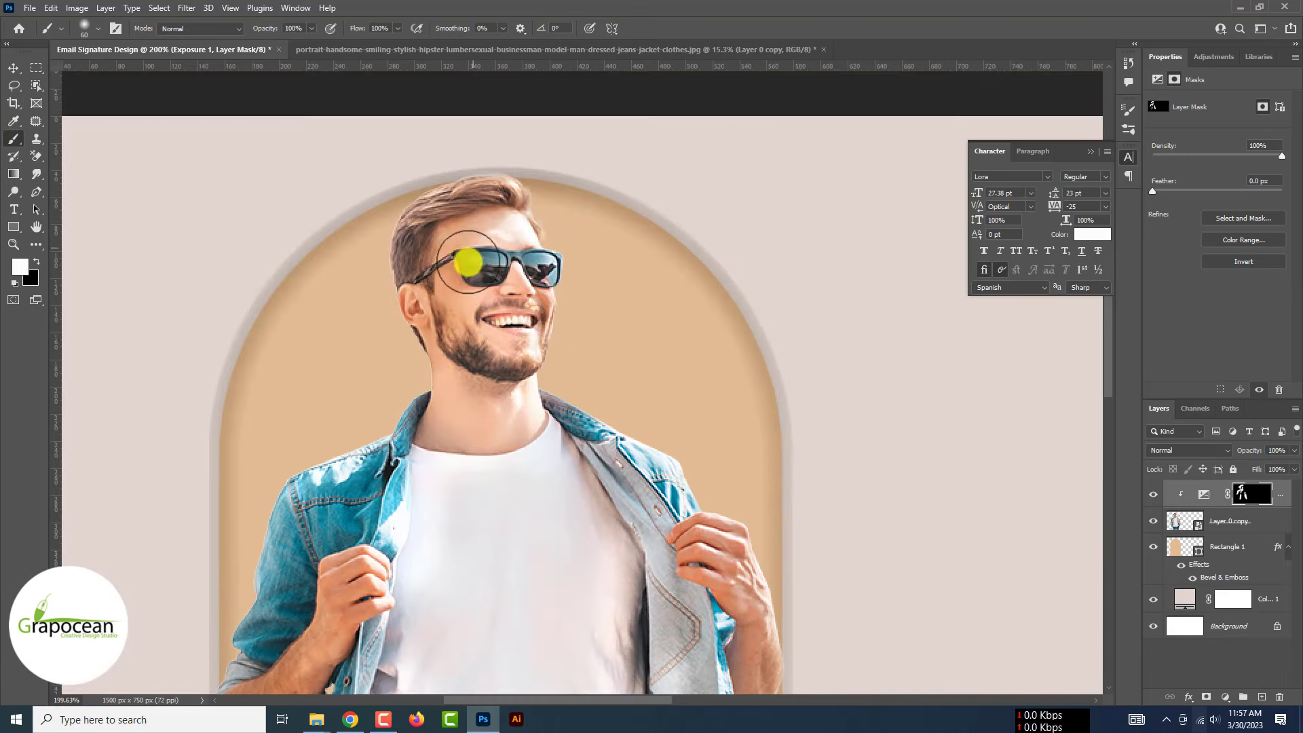
{"action": "left_click_drag", "start_coordinate": [450, 261], "coordinate": [509, 378]}
{"action": "left_click", "coordinate": [1204, 494]}
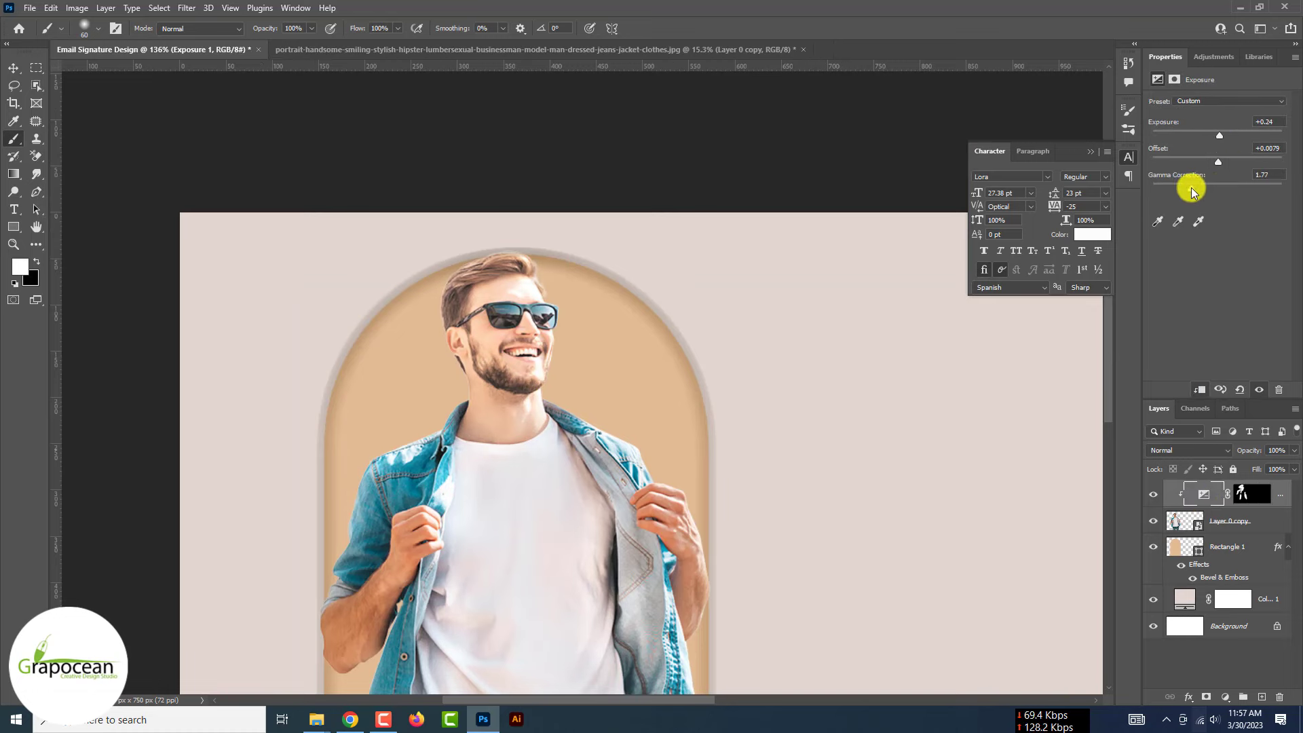
{"action": "scroll", "coordinate": [582, 256], "scroll_direction": "down", "scroll_amount": 3}
{"action": "scroll", "coordinate": [623, 424], "scroll_direction": "up", "scroll_amount": 3}
Crop the canvas bottom up to the man's waist for a shorter banner
{"action": "key", "text": "ctrl+minus"}
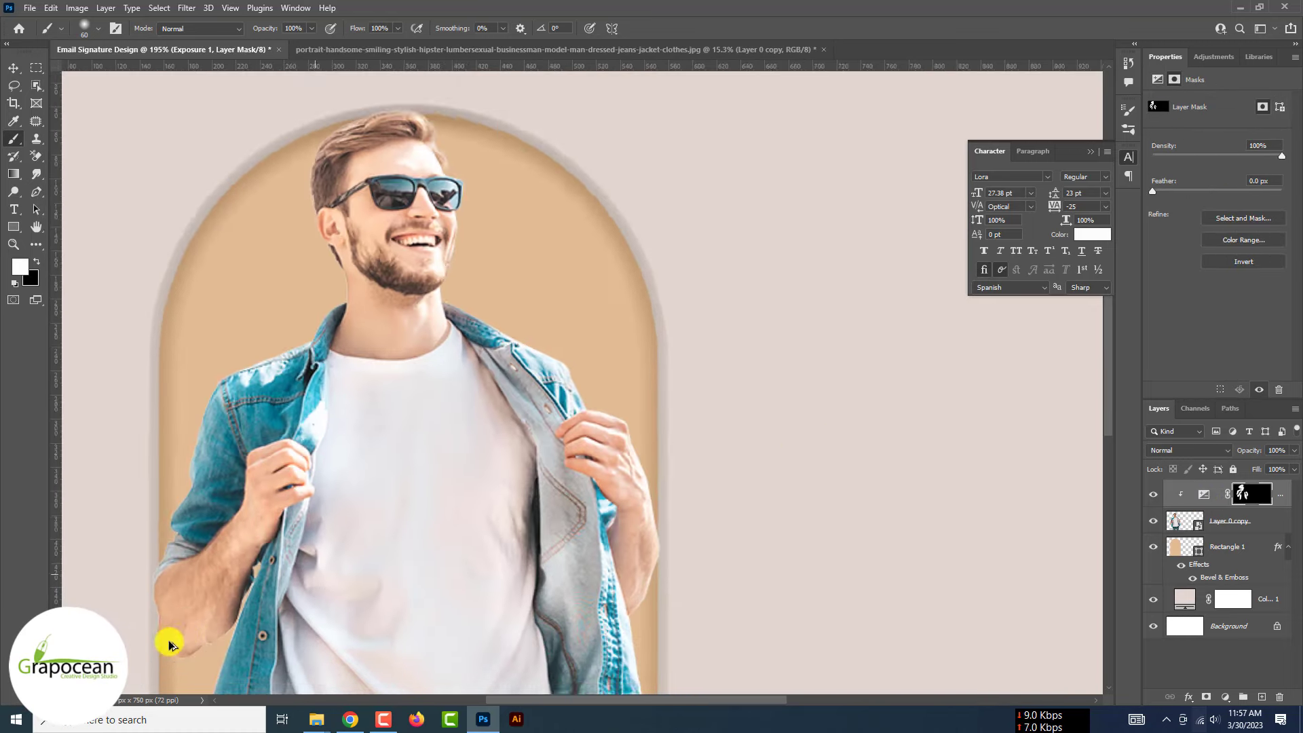
{"action": "key", "text": "ctrl+minus"}
{"action": "key", "text": "ctrl+minus"}
{"action": "key", "text": "ctrl+minus"}
{"action": "left_click", "coordinate": [14, 68]}
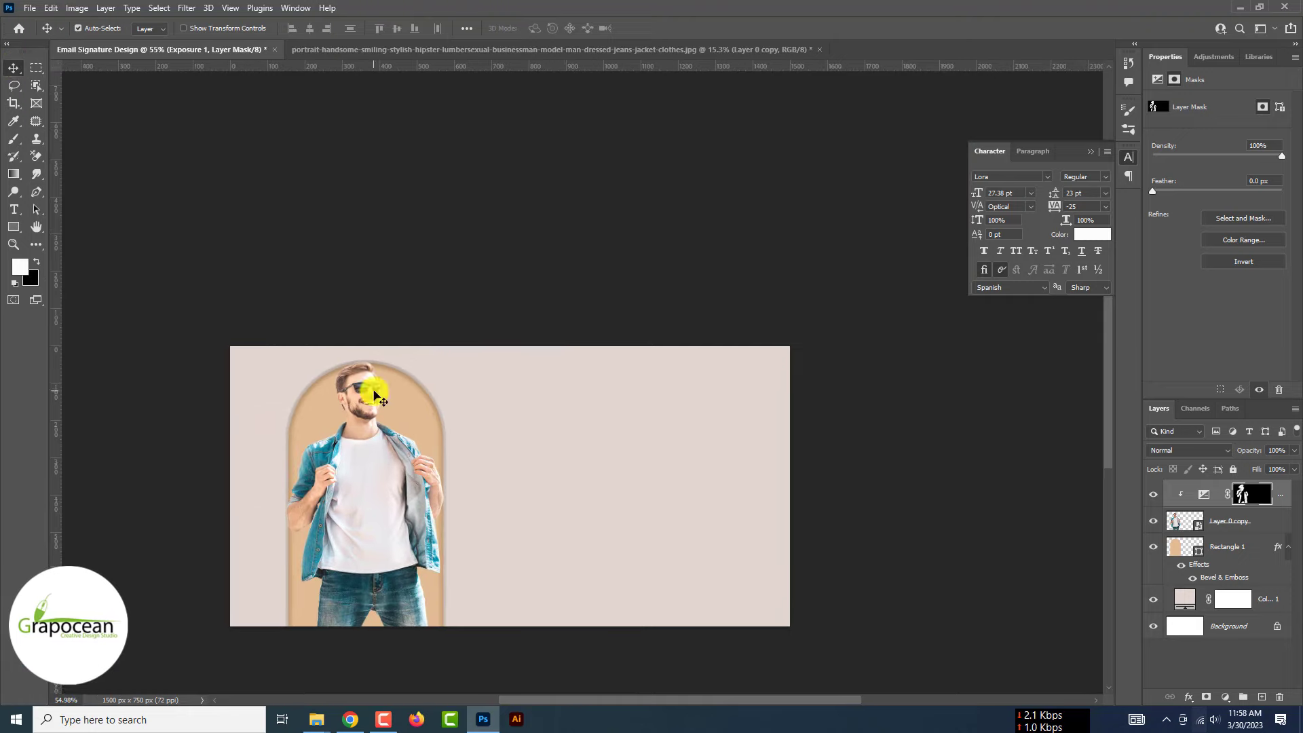
{"action": "left_click", "coordinate": [1294, 450]}
{"action": "left_click_drag", "start_coordinate": [1293, 466], "coordinate": [1271, 466]}
{"action": "key", "text": "c"}
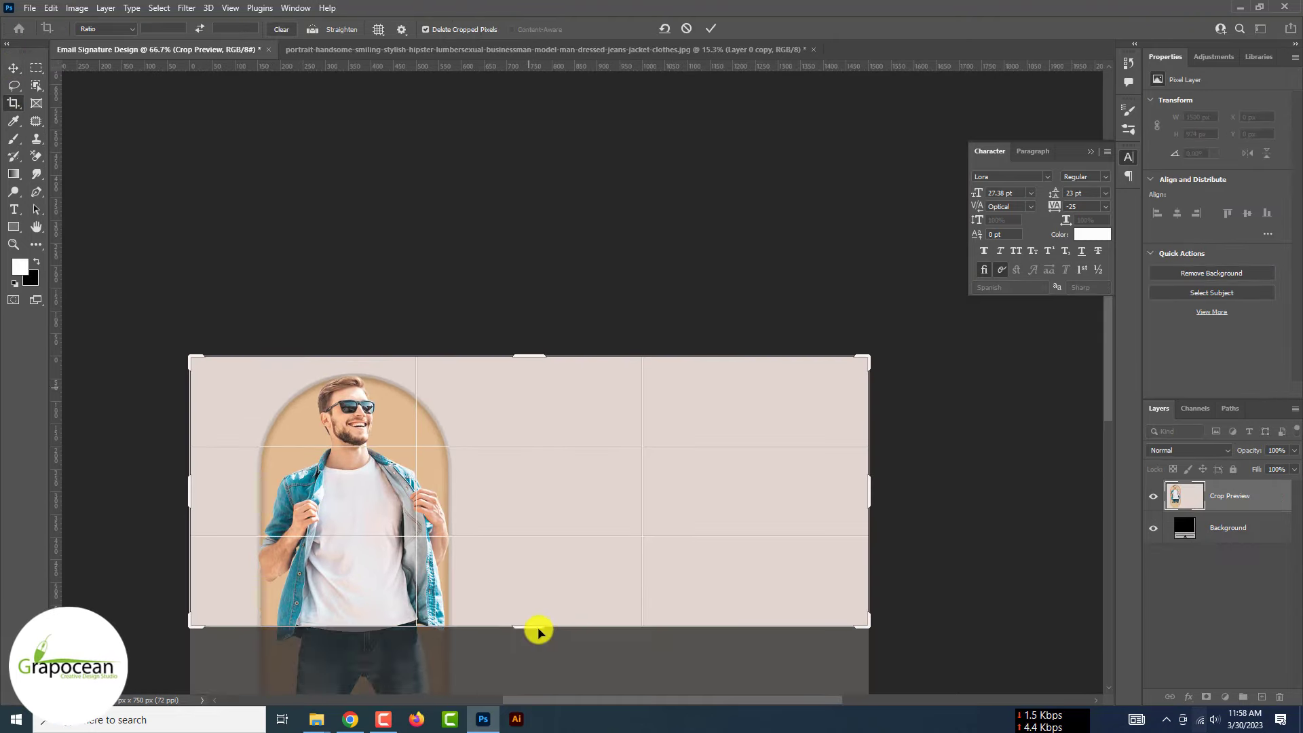
{"action": "left_click_drag", "start_coordinate": [530, 662], "coordinate": [538, 616]}
{"action": "key", "text": "Return"}
{"action": "left_click", "coordinate": [1221, 534]}
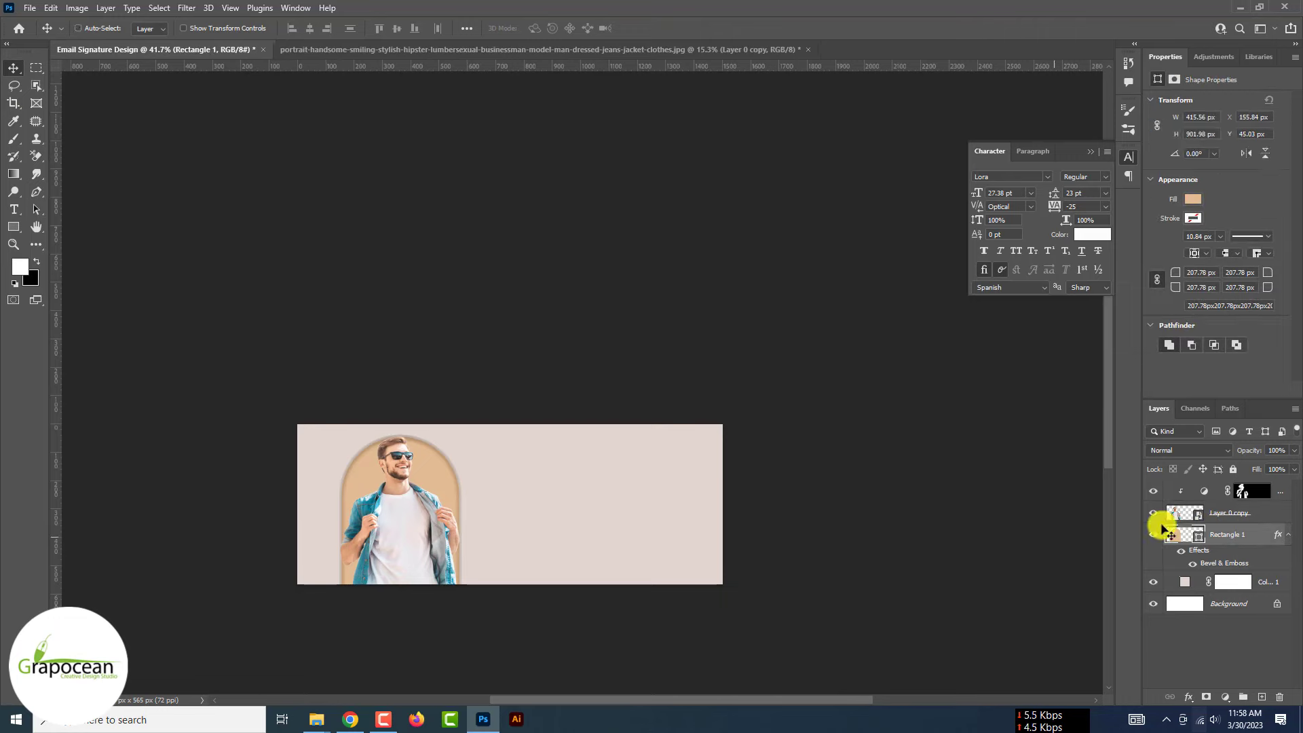
{"action": "key", "text": "ctrl+t"}
Shrink the orange arch to about three-quarter size and shift it up and left
{"action": "left_click_drag", "start_coordinate": [460, 435], "coordinate": [433, 477]}
{"action": "key", "text": "ctrl+z"}
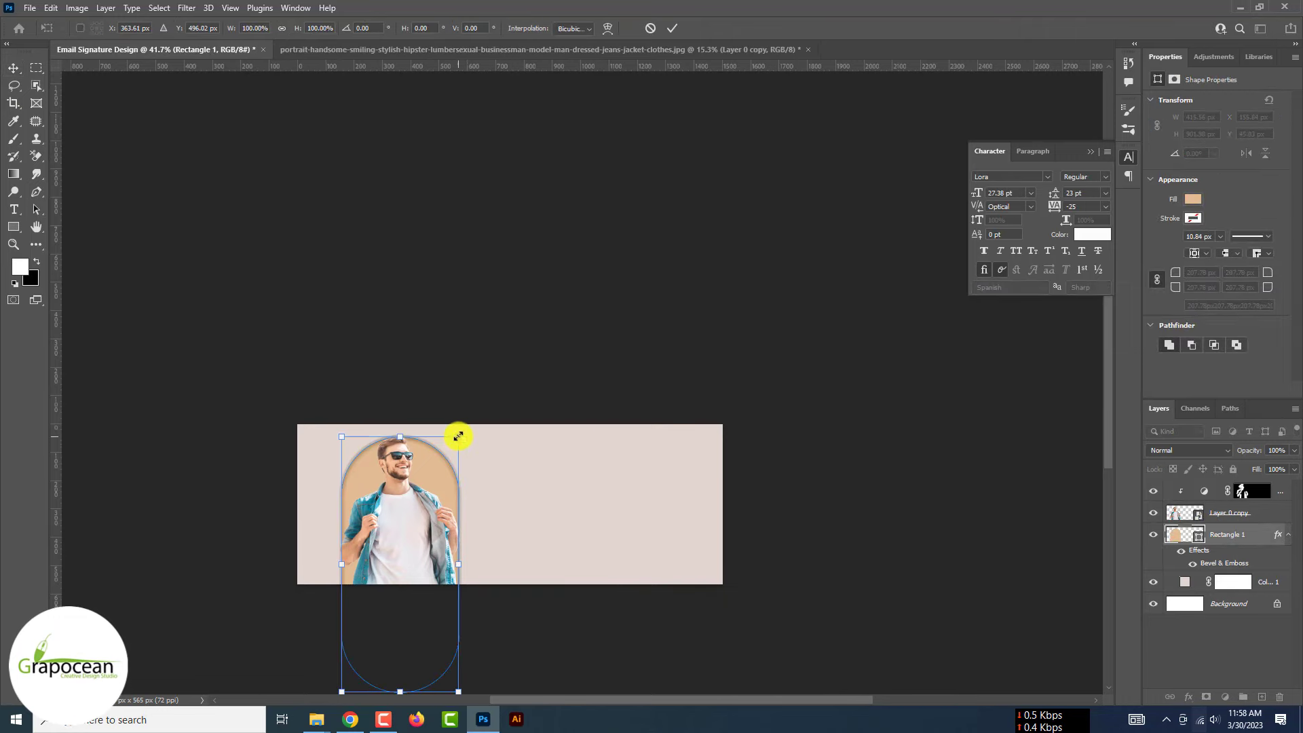
{"action": "left_click_drag", "start_coordinate": [459, 435], "coordinate": [431, 494]}
{"action": "left_click_drag", "start_coordinate": [369, 614], "coordinate": [351, 606]}
{"action": "left_click", "coordinate": [668, 31]}
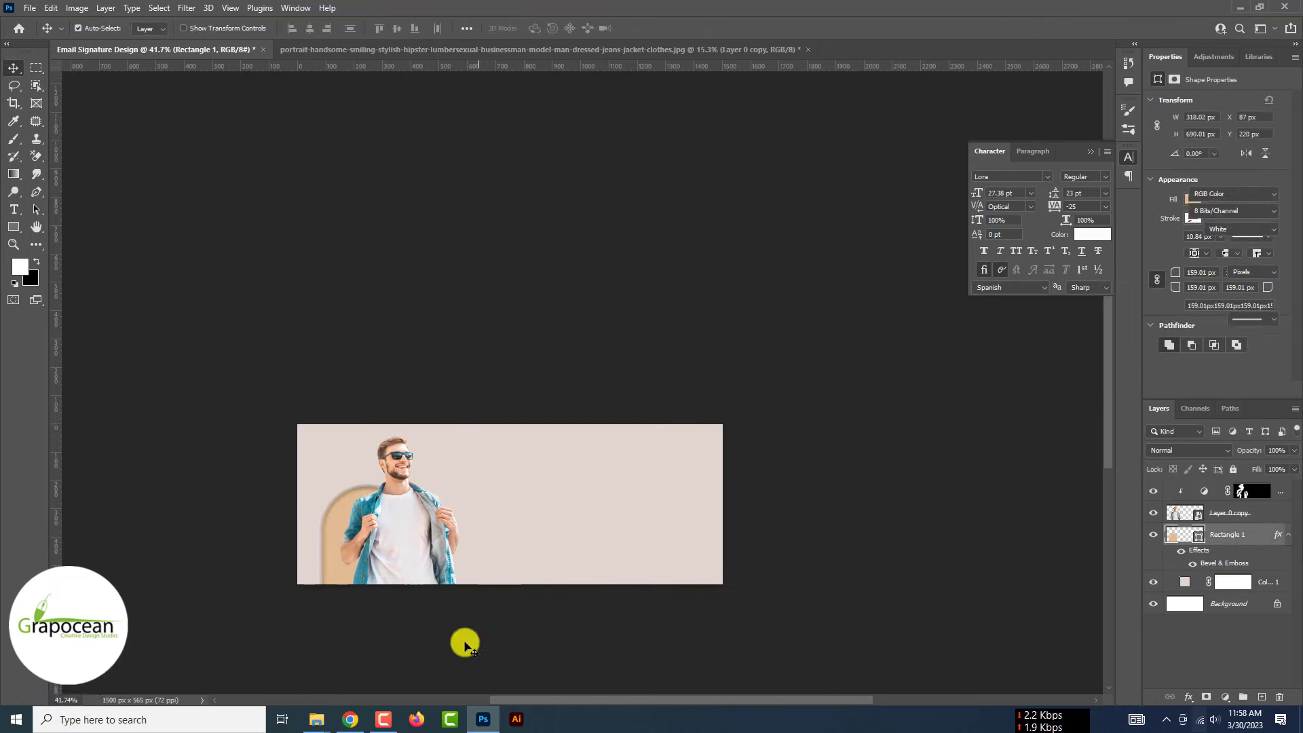
Duplicate the arch, rotate the copy 90° and place it at the top-left
{"action": "left_click_drag", "start_coordinate": [355, 547], "coordinate": [465, 479]}
{"action": "scroll", "coordinate": [494, 545], "scroll_direction": "up", "scroll_amount": 3}
{"action": "left_click_drag", "start_coordinate": [494, 545], "coordinate": [289, 319]}
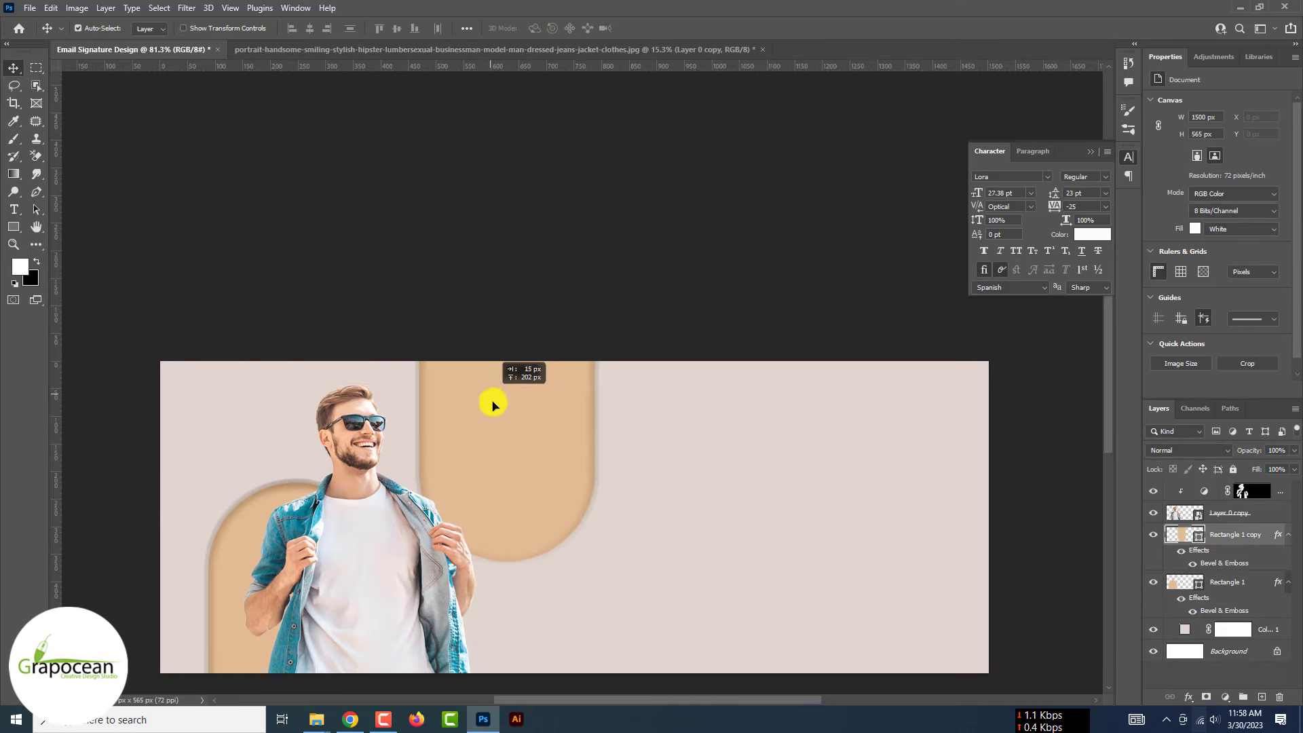
{"action": "left_click_drag", "start_coordinate": [288, 319], "coordinate": [468, 407]}
{"action": "key", "text": "ctrl+t"}
{"action": "left_click_drag", "start_coordinate": [573, 258], "coordinate": [670, 489]}
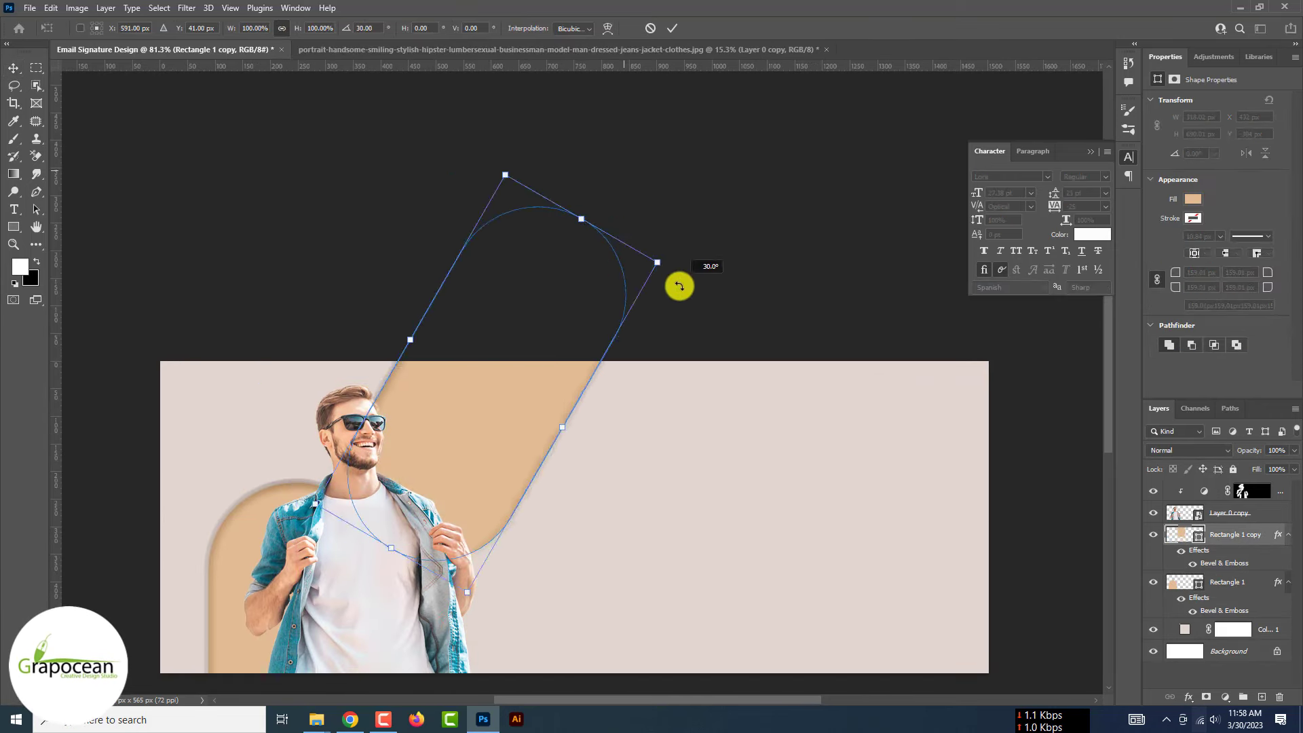
{"action": "left_click_drag", "start_coordinate": [516, 433], "coordinate": [291, 427]}
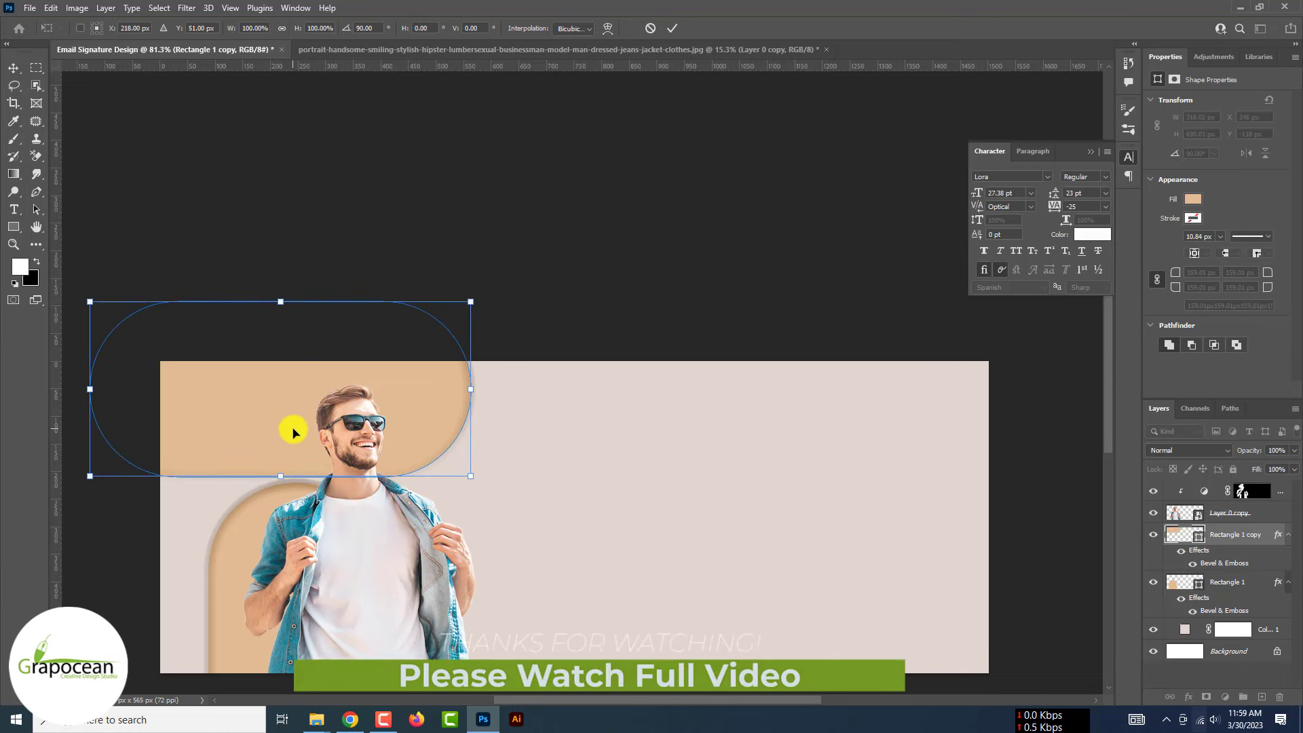
{"action": "left_click", "coordinate": [672, 28]}
Tilt the original arch about -63°, stack it above the copy at the man's lower right
{"action": "scroll", "coordinate": [606, 279], "scroll_direction": "down", "scroll_amount": 2}
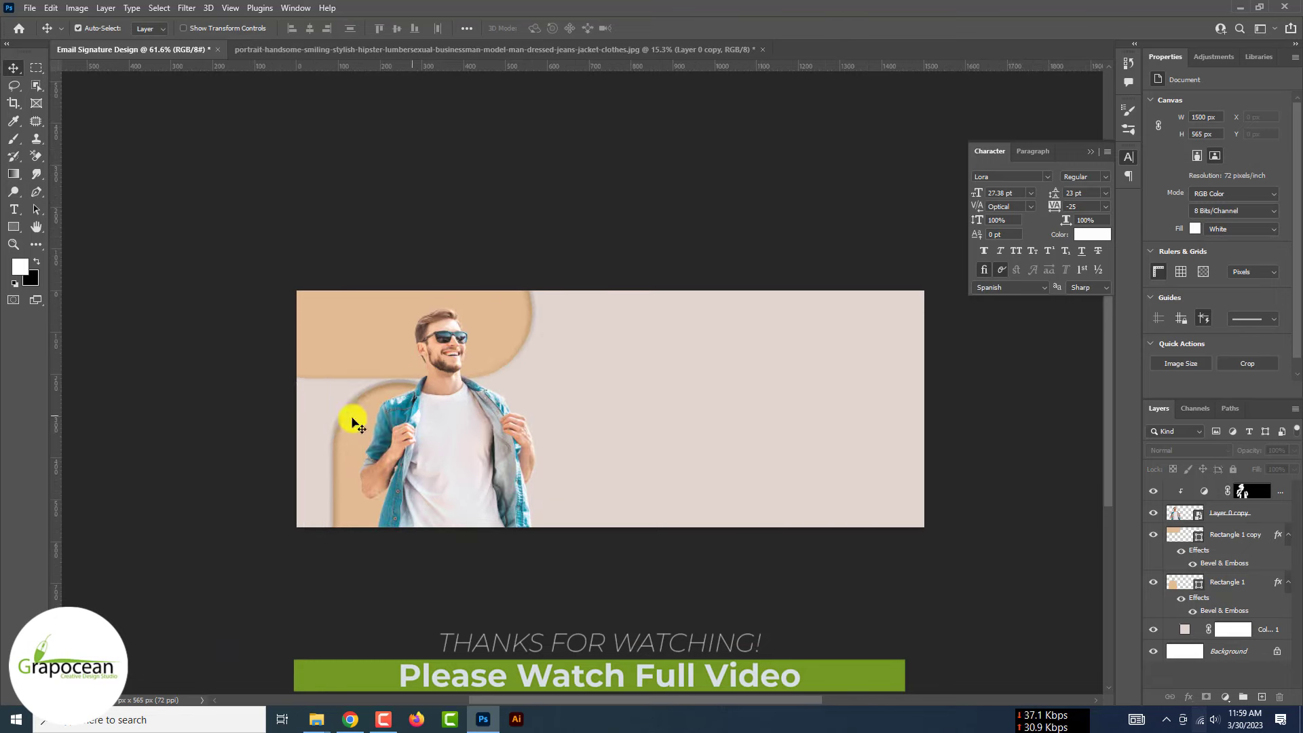
{"action": "left_click", "coordinate": [350, 421]}
{"action": "key", "text": "ctrl+t"}
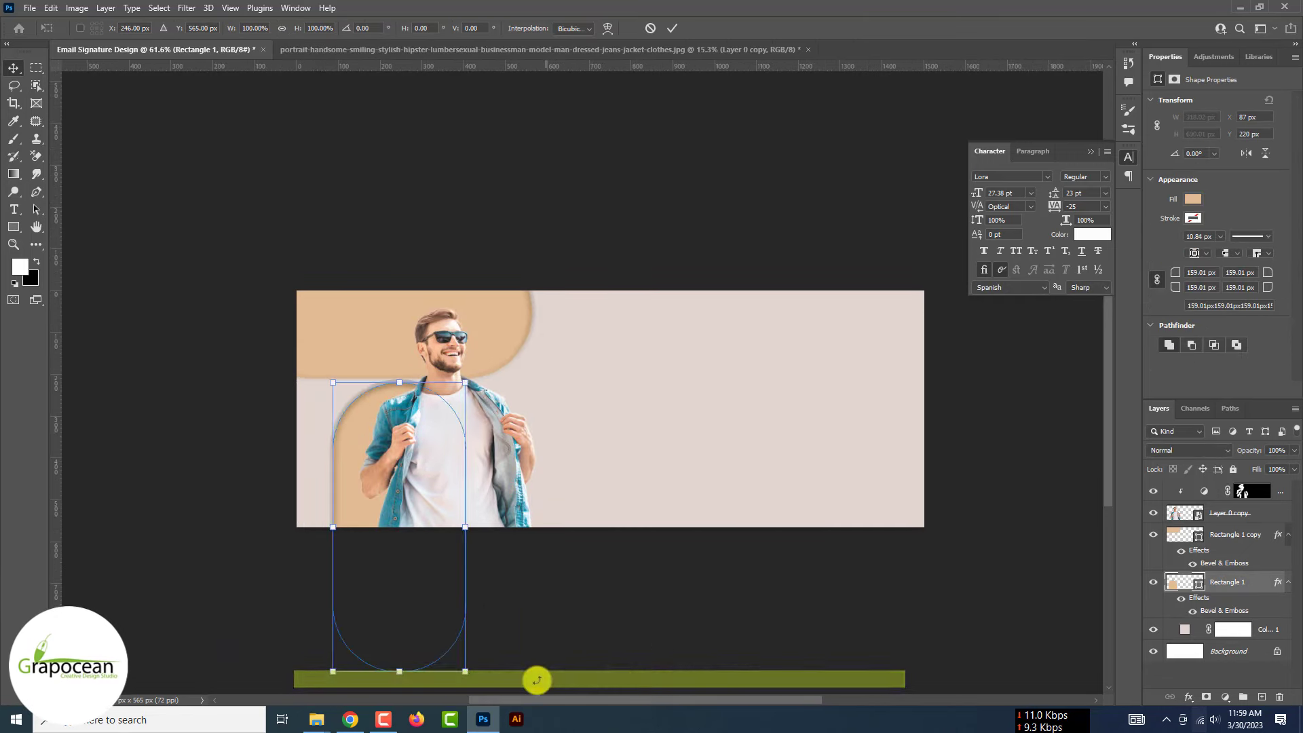
{"action": "left_click_drag", "start_coordinate": [536, 679], "coordinate": [541, 490]}
{"action": "mouse_move", "coordinate": [378, 502]}
{"action": "left_mouse_down"}
{"action": "mouse_move", "coordinate": [361, 438]}
{"action": "mouse_move", "coordinate": [361, 462]}
{"action": "left_mouse_up"}
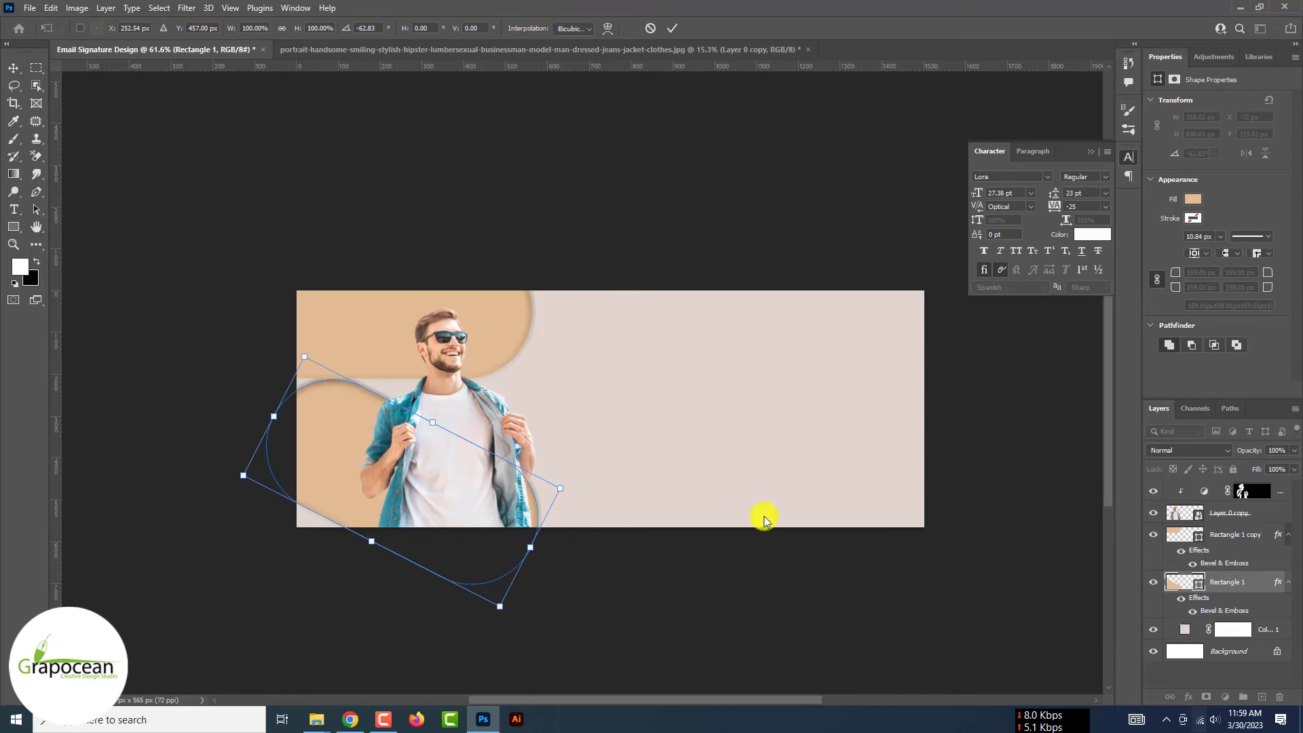
{"action": "left_click_drag", "start_coordinate": [1260, 584], "coordinate": [1253, 534]}
{"action": "left_click_drag", "start_coordinate": [326, 421], "coordinate": [327, 396]}
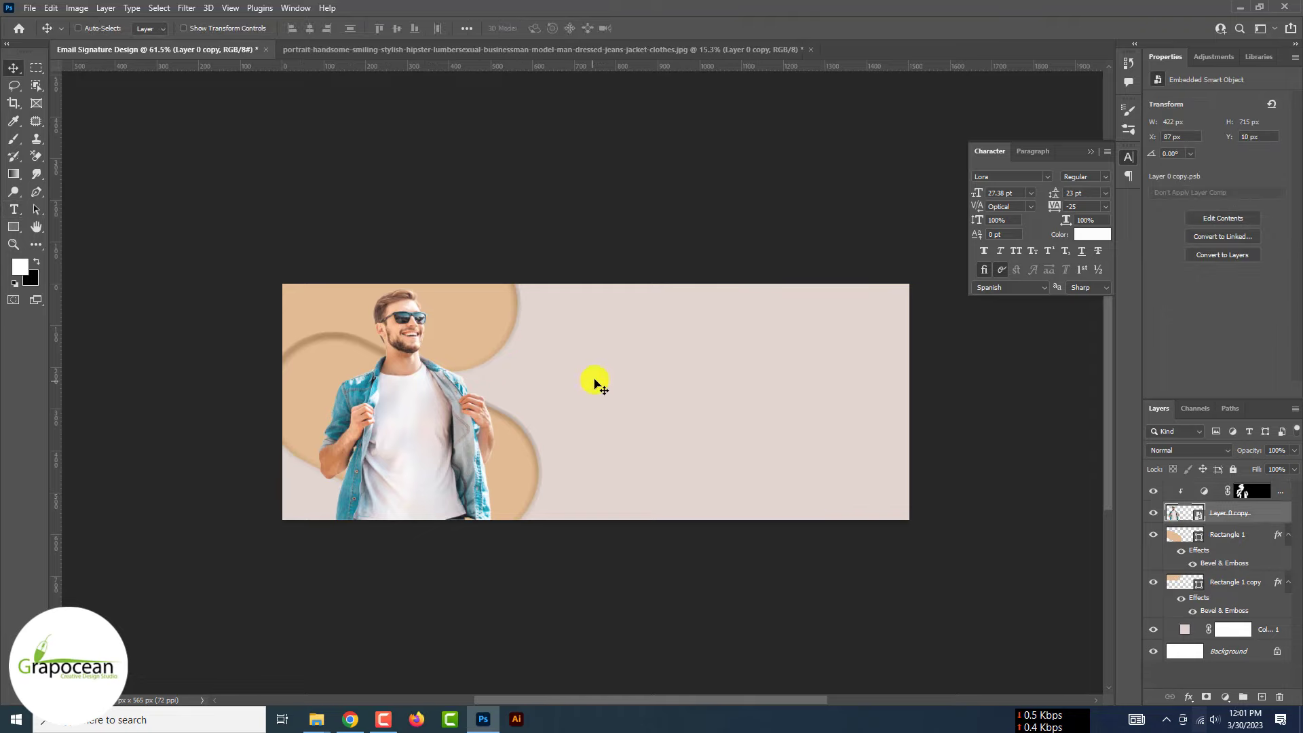
{"action": "left_click", "coordinate": [560, 351]}
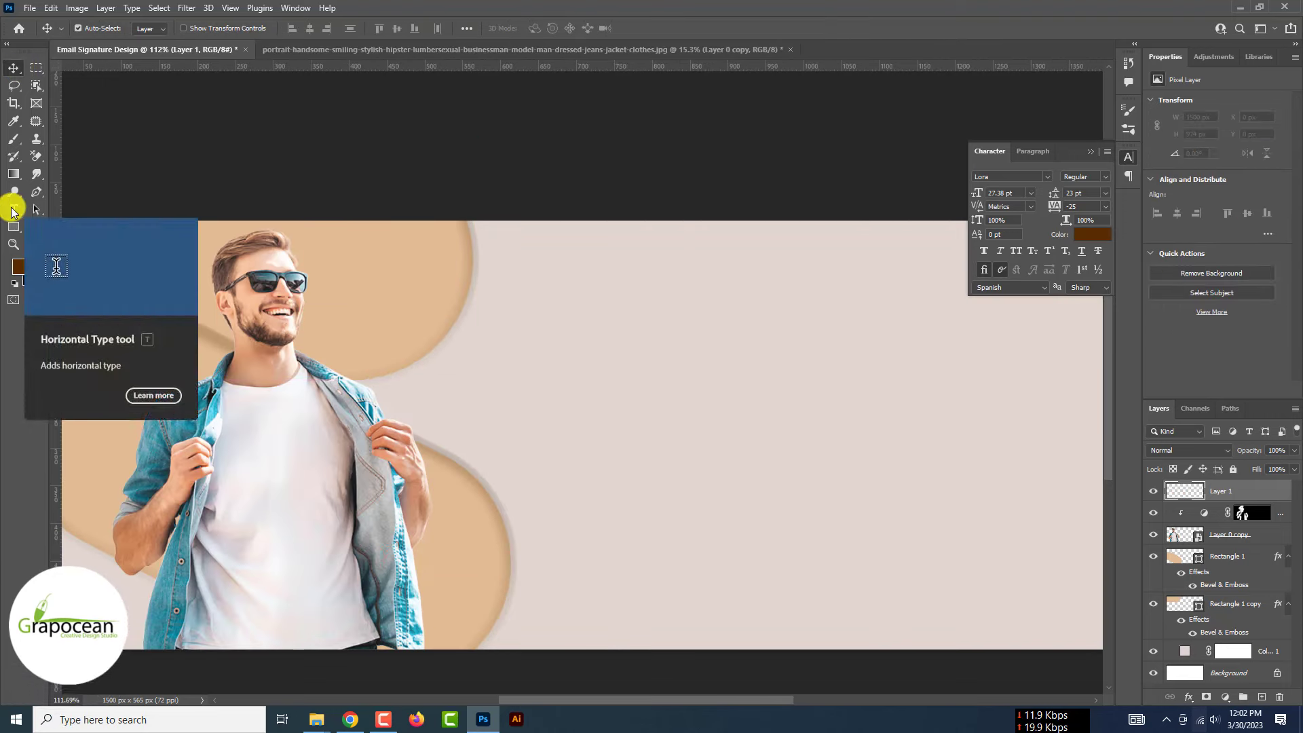
Choose the heading text colour by sampling a tone from the image
{"action": "right_click", "coordinate": [13, 210]}
{"action": "left_click", "coordinate": [81, 219]}
{"action": "key", "text": "ctrl+z"}
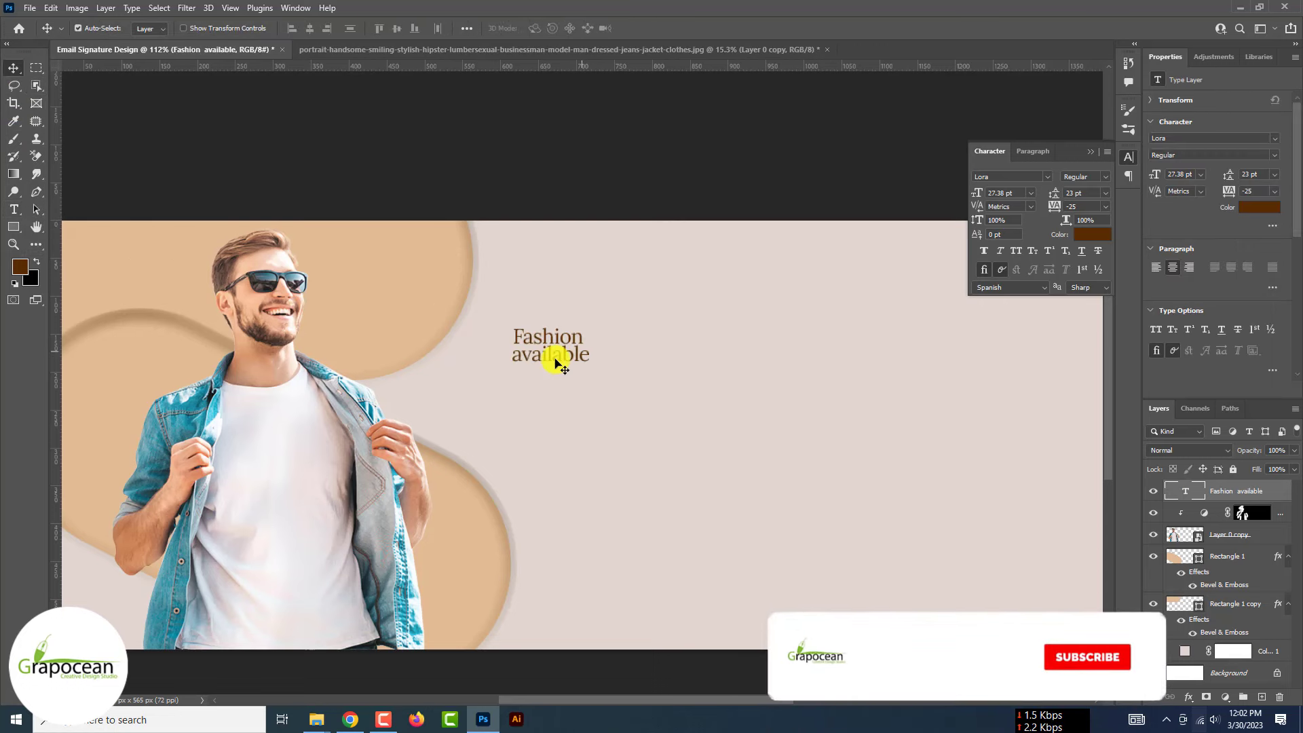
{"action": "left_click", "coordinate": [1086, 234]}
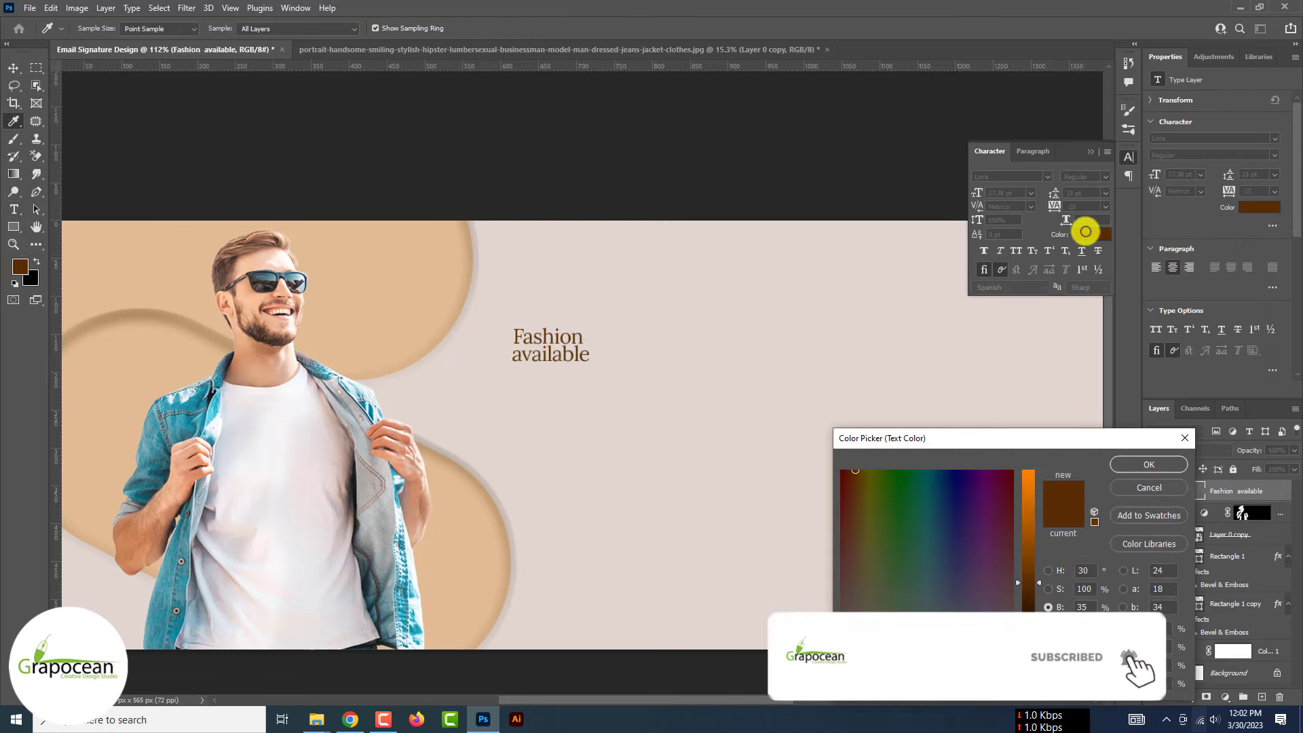
{"action": "left_click", "coordinate": [285, 469]}
{"action": "left_click", "coordinate": [1149, 464]}
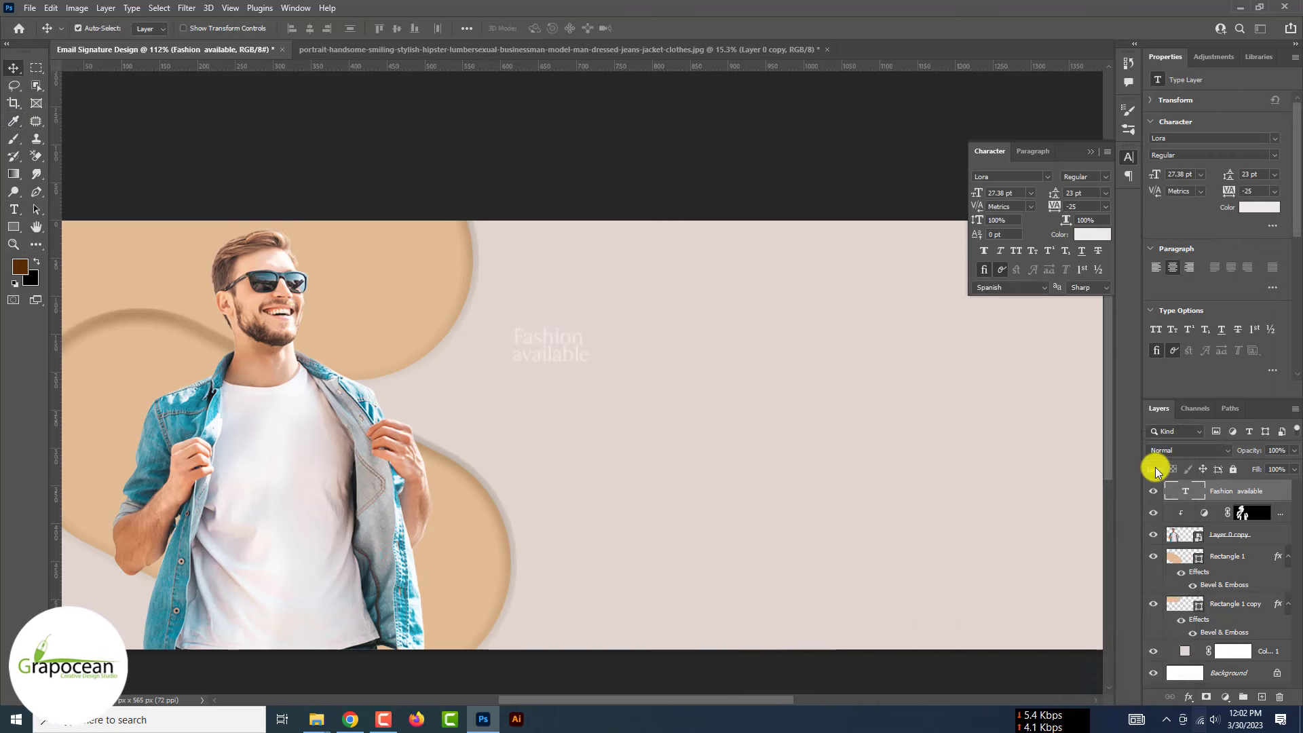
Make the heading text dark brown with the word 'Fashion' in Bold
{"action": "left_click", "coordinate": [14, 210]}
{"action": "key", "text": "ctrl+a"}
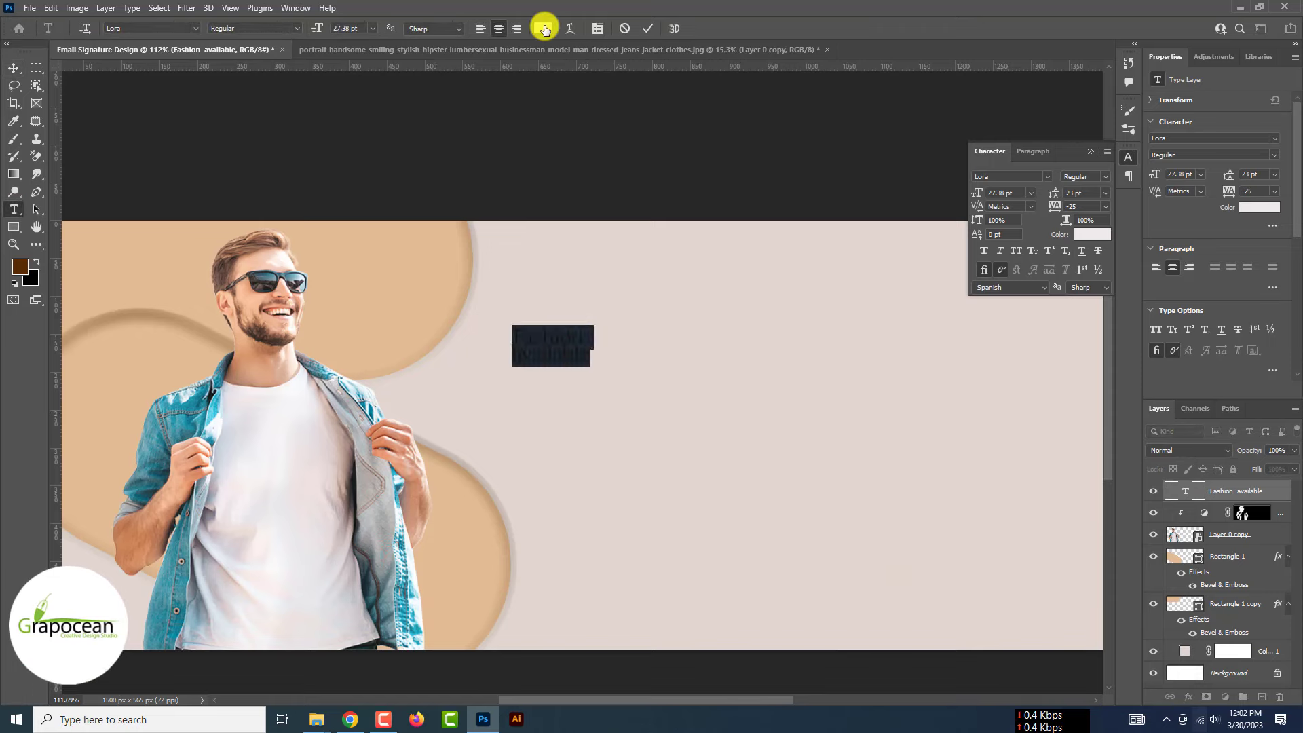
{"action": "left_click", "coordinate": [543, 28]}
{"action": "left_click", "coordinate": [1150, 460]}
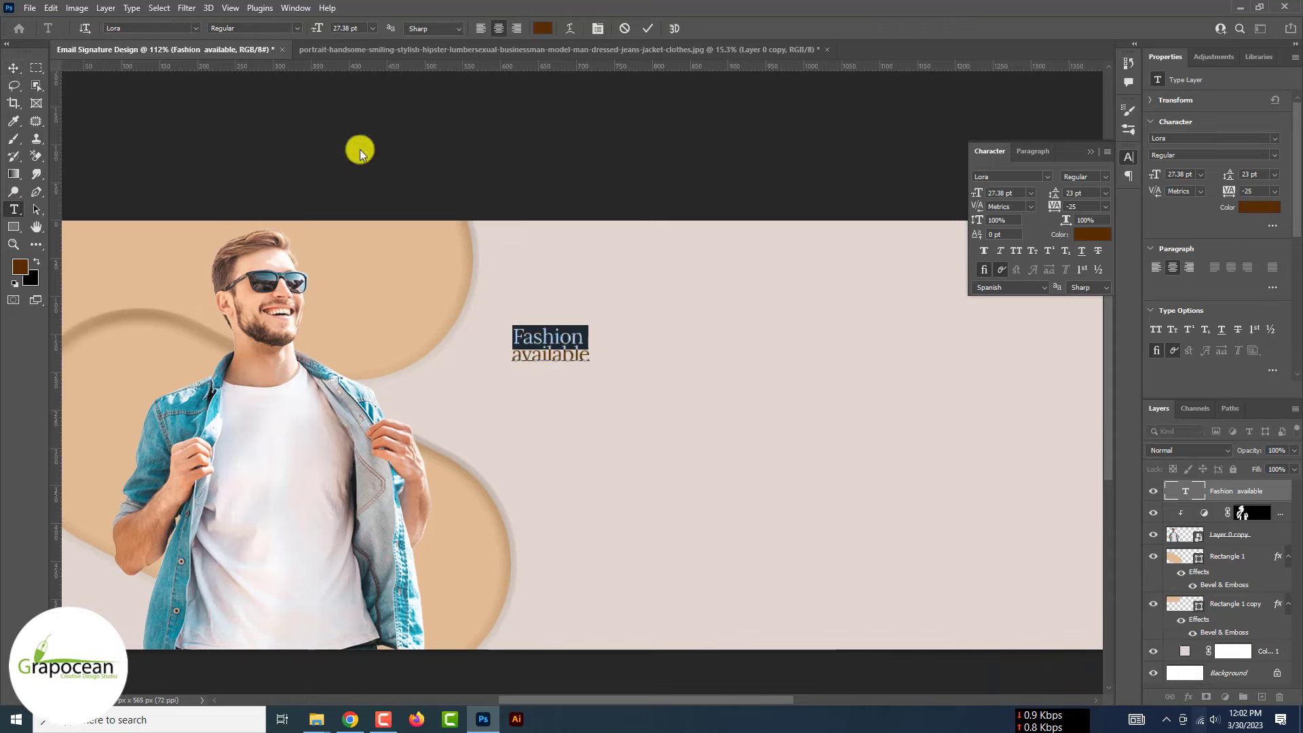
{"action": "left_click", "coordinate": [296, 28]}
{"action": "left_click", "coordinate": [244, 102]}
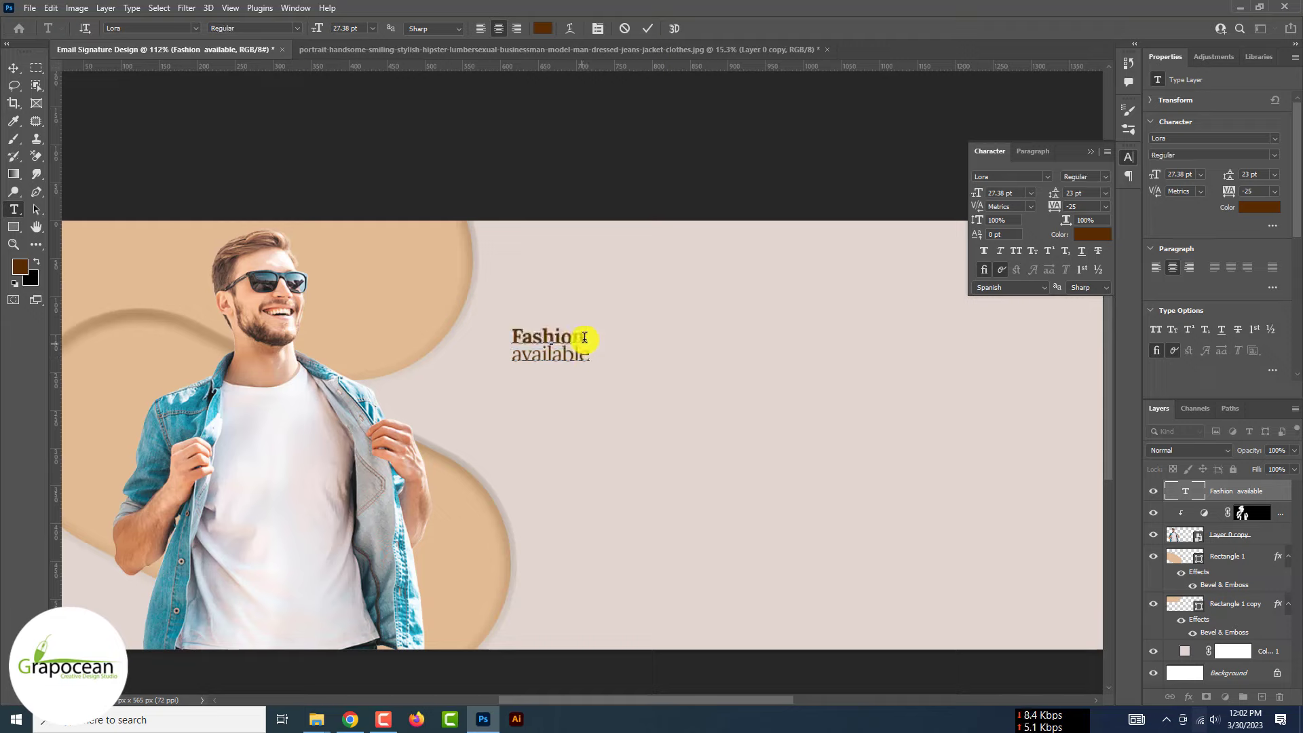
{"action": "left_click_drag", "start_coordinate": [590, 355], "coordinate": [498, 358]}
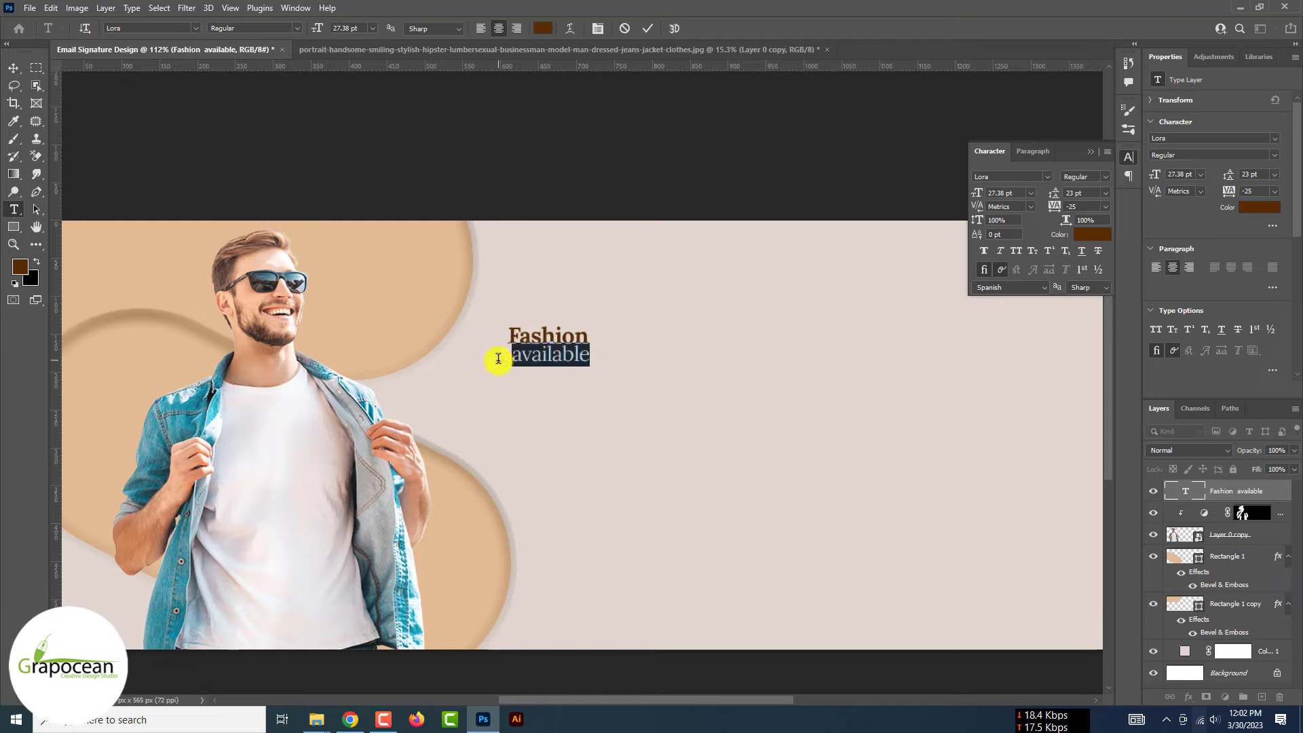
{"action": "left_click", "coordinate": [13, 67]}
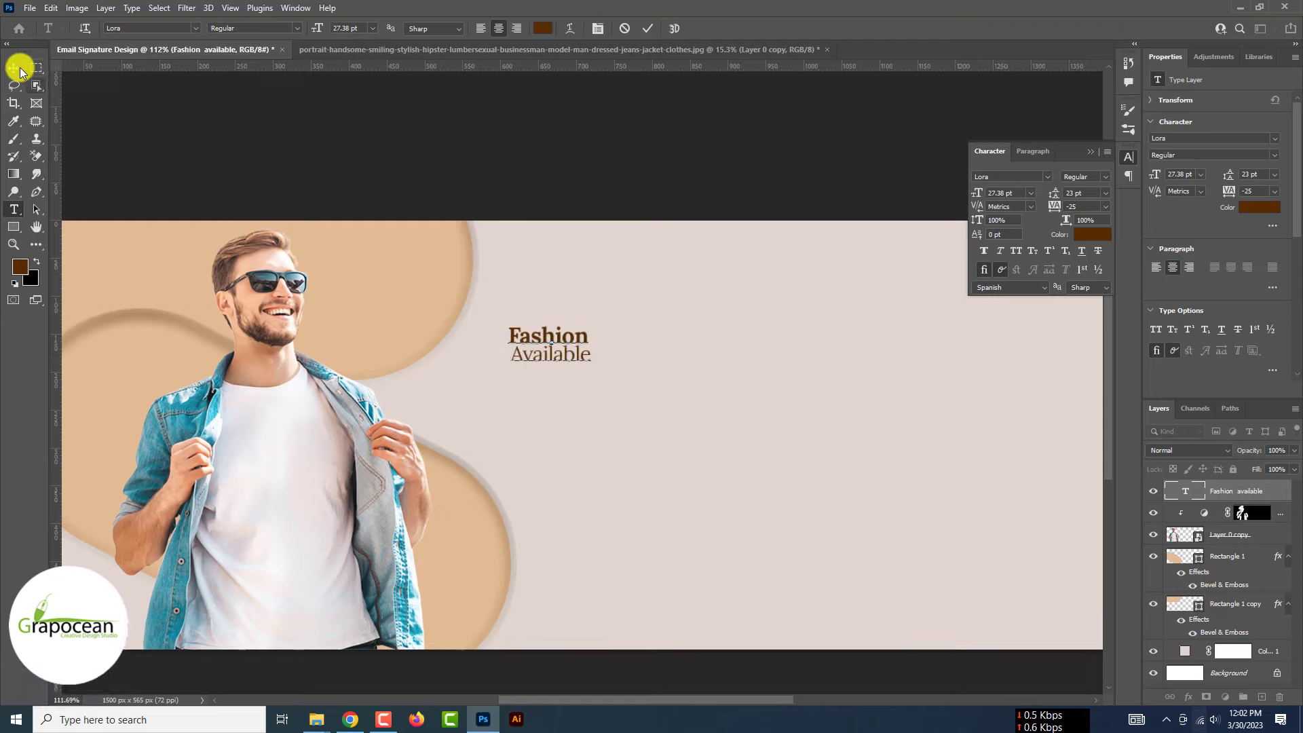
Enlarge the heading about two and a half times and place it right of the man
{"action": "key", "text": "ctrl+t"}
{"action": "left_click_drag", "start_coordinate": [592, 365], "coordinate": [714, 424]}
{"action": "mouse_move", "coordinate": [590, 370]}
{"action": "left_mouse_down"}
{"action": "mouse_move", "coordinate": [573, 355]}
{"action": "mouse_move", "coordinate": [593, 356]}
{"action": "left_mouse_up"}
{"action": "left_click", "coordinate": [672, 28]}
{"action": "key", "text": "ctrl+0"}
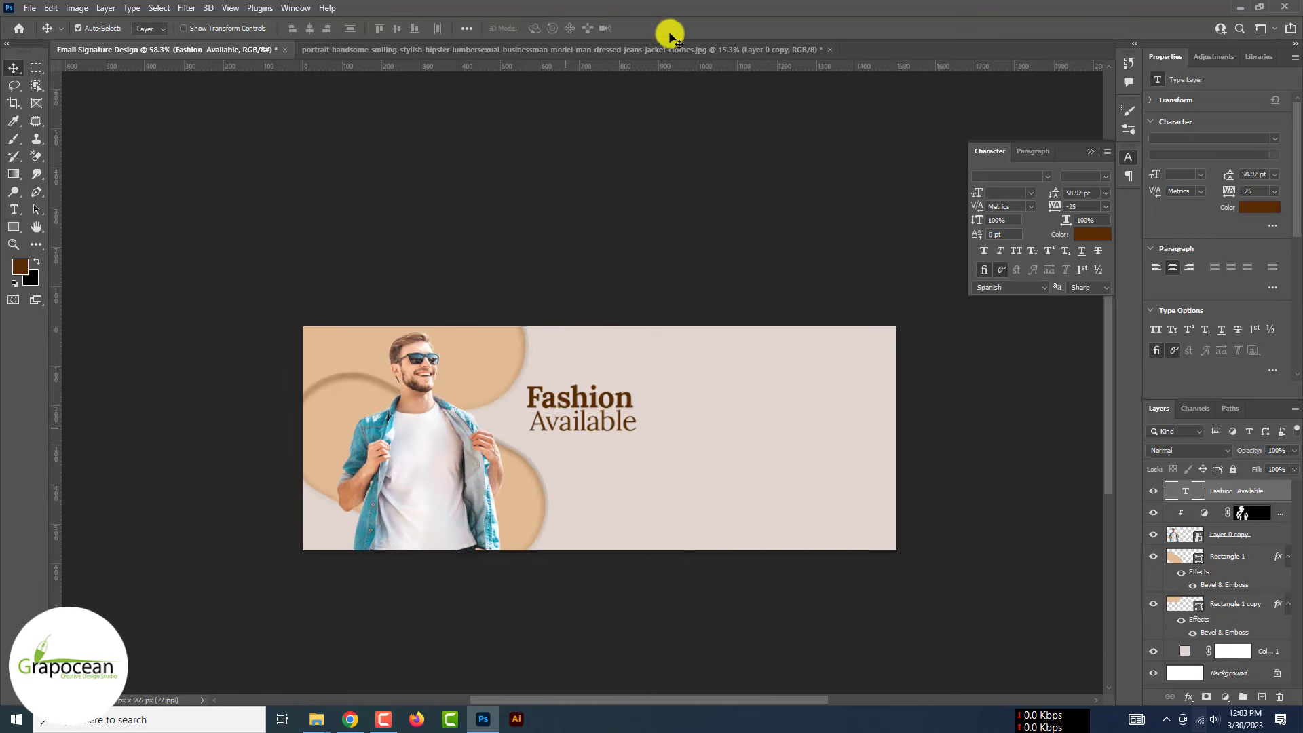
Nudge the heading right and set its kerning to Optical
{"action": "left_click_drag", "start_coordinate": [580, 428], "coordinate": [495, 394]}
{"action": "left_click", "coordinate": [13, 209]}
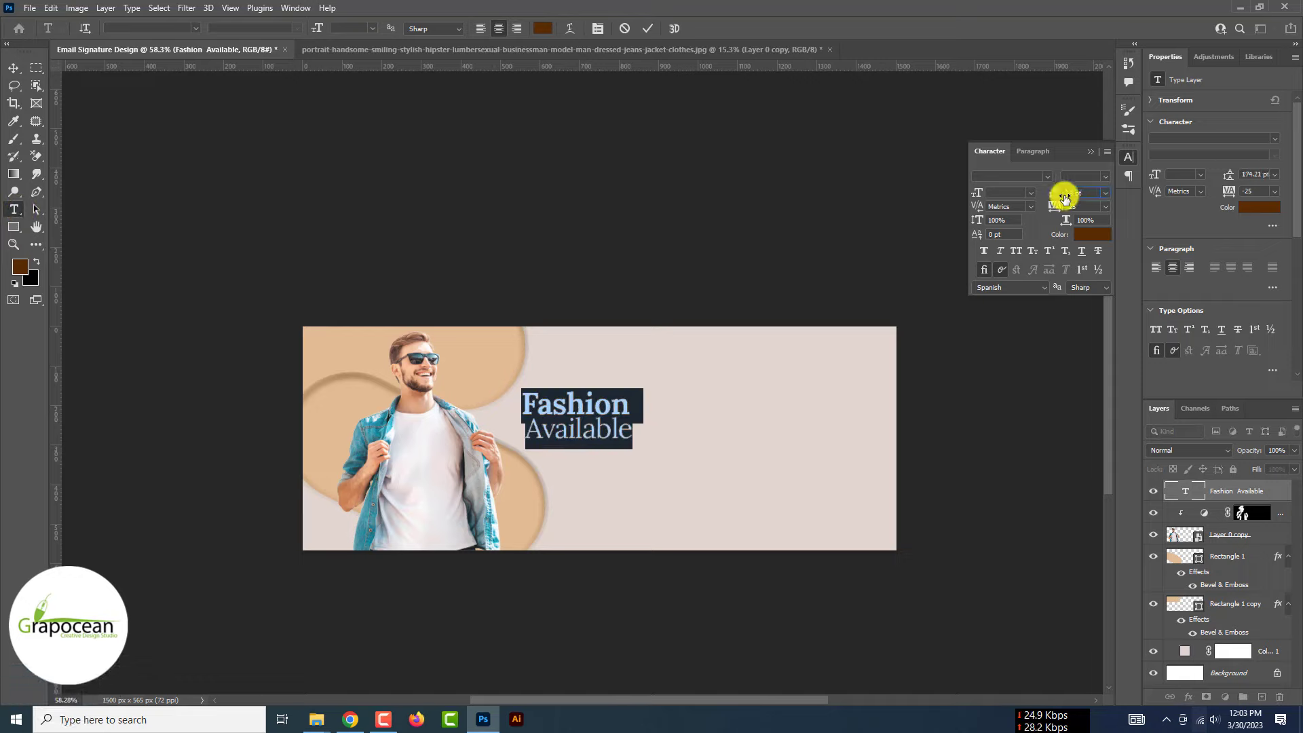
{"action": "left_click_drag", "start_coordinate": [1064, 198], "coordinate": [1067, 198]}
{"action": "type", "text": "75"}
{"action": "left_click", "coordinate": [1033, 205]}
{"action": "left_click", "coordinate": [1025, 215]}
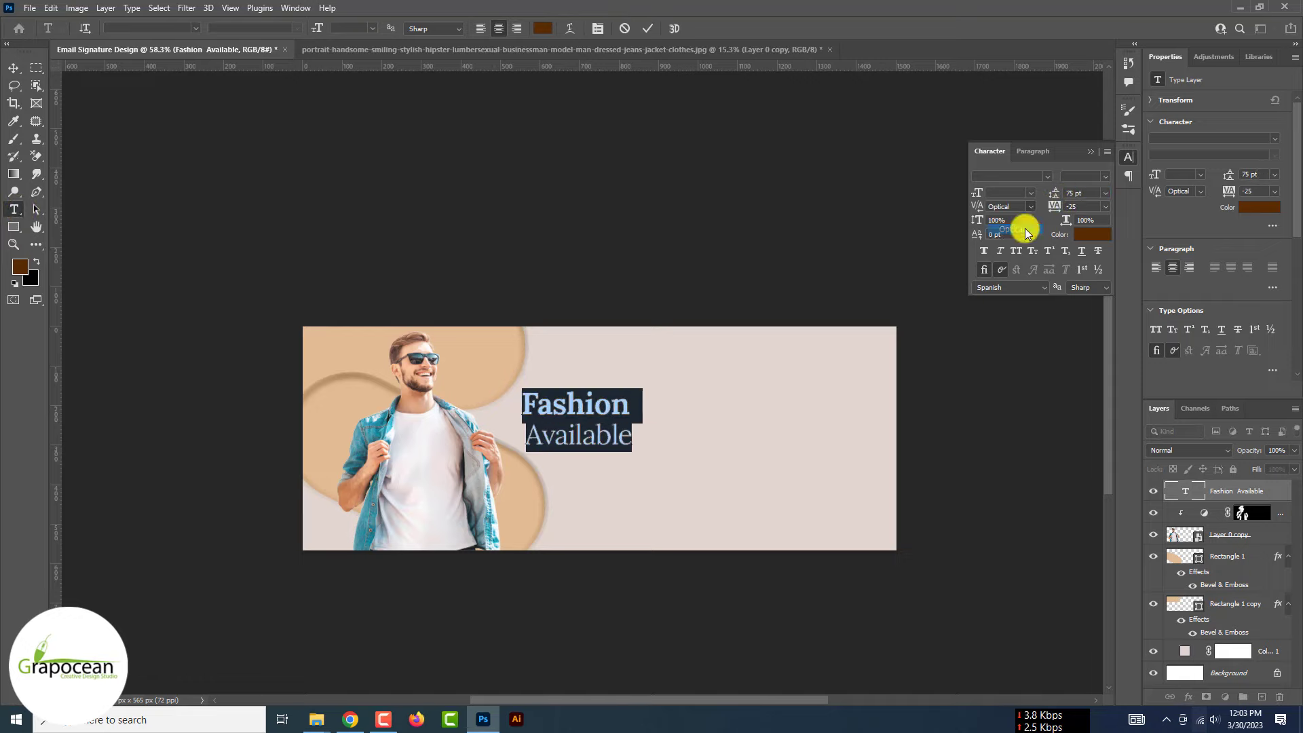
{"action": "left_click", "coordinate": [628, 405]}
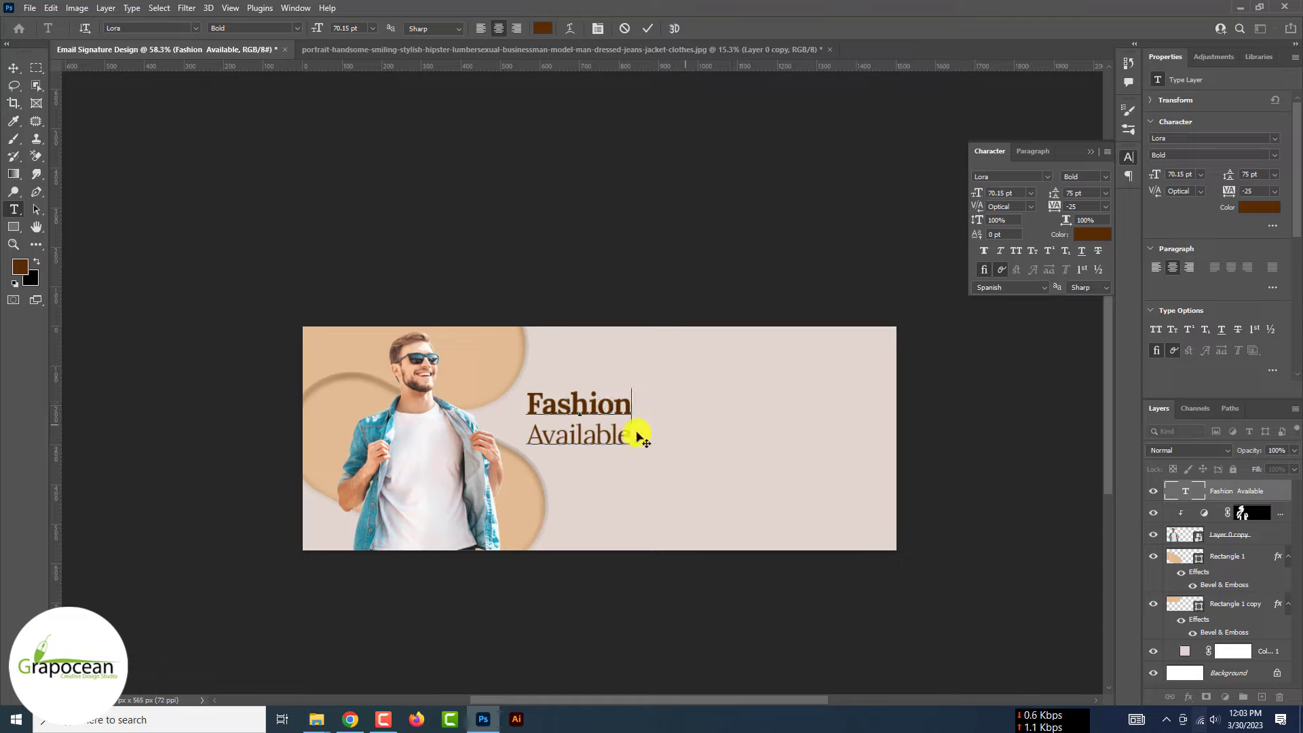
Set the heading's tracking to -5 and adjust the line break between its words
{"action": "left_click_drag", "start_coordinate": [619, 436], "coordinate": [463, 387]}
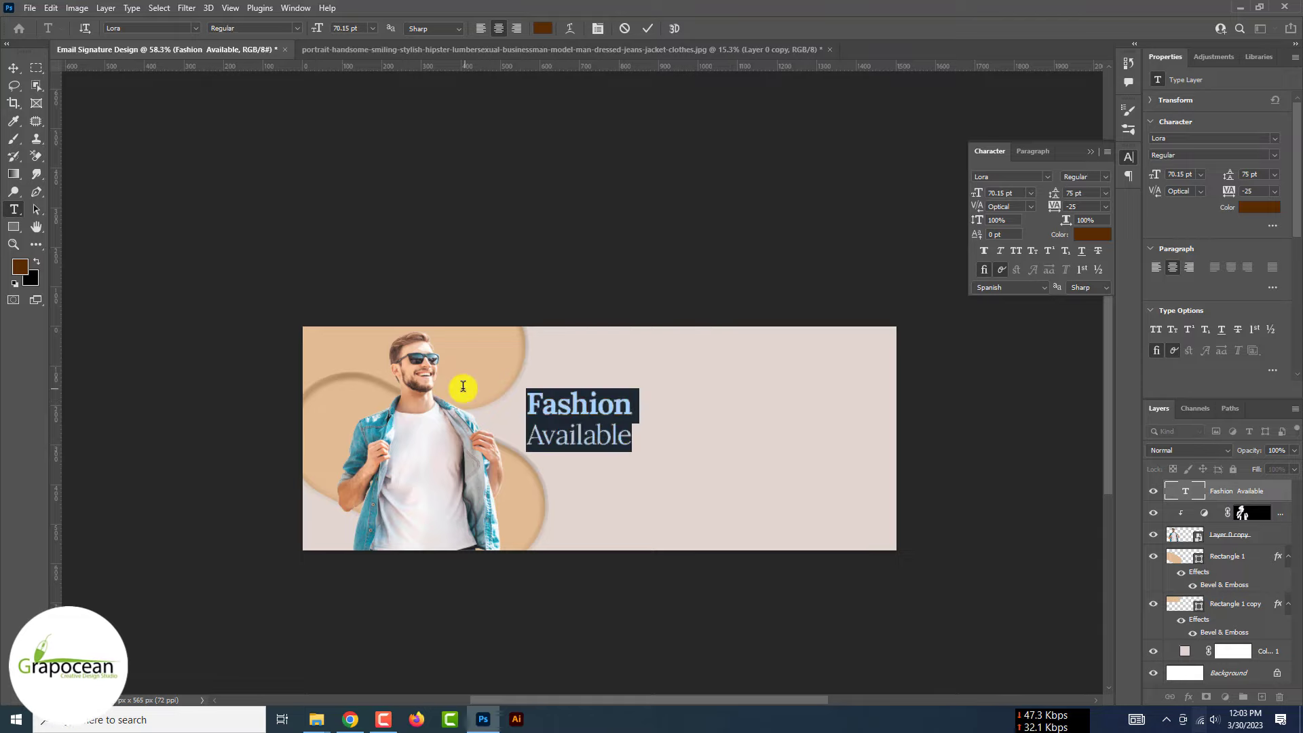
{"action": "left_click", "coordinate": [1105, 206]}
{"action": "left_click", "coordinate": [1094, 268]}
{"action": "left_click_drag", "start_coordinate": [634, 435], "coordinate": [756, 423]}
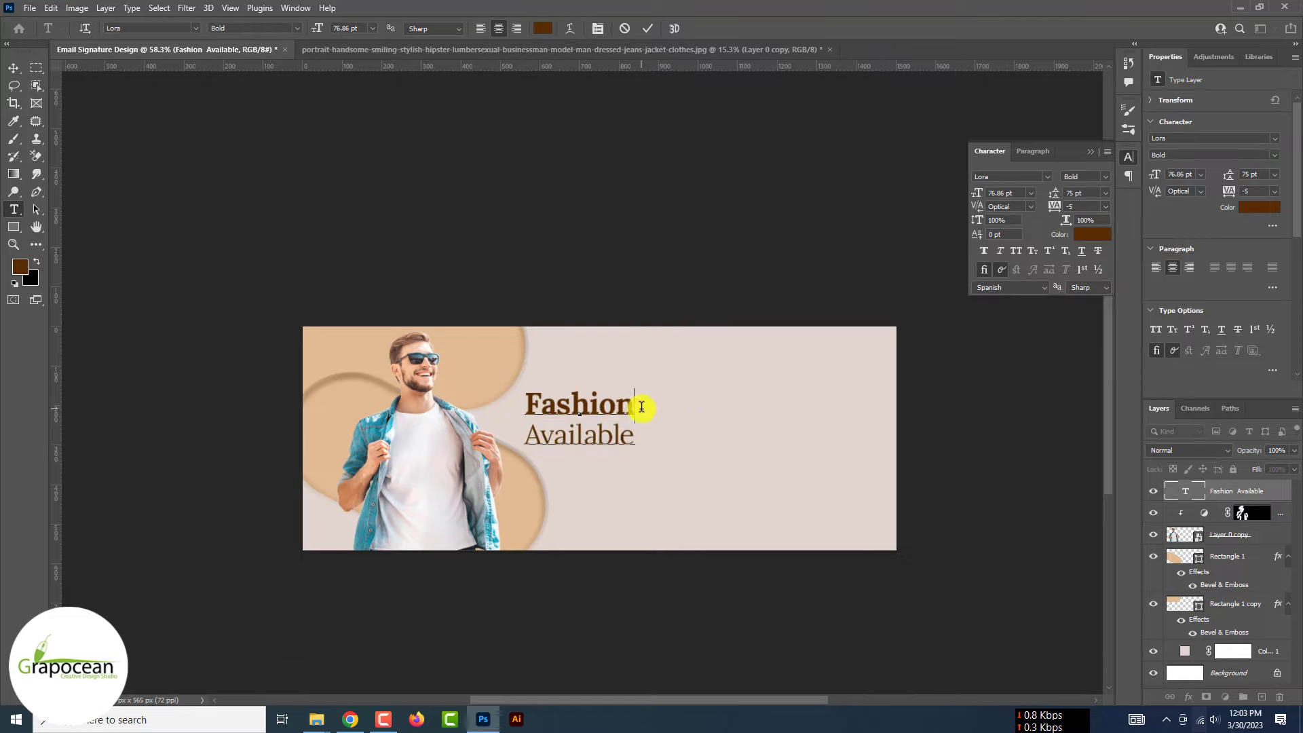
{"action": "key", "text": "BackSpace"}
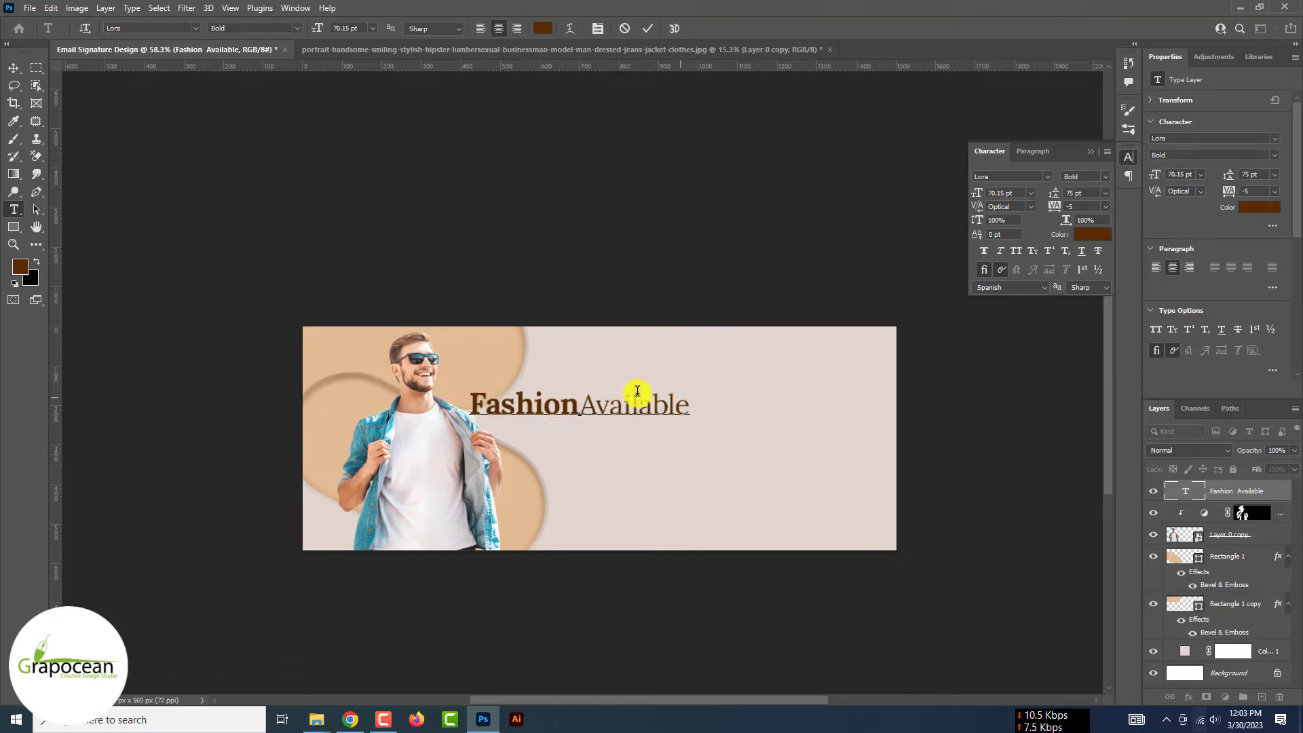
{"action": "left_click", "coordinate": [12, 72]}
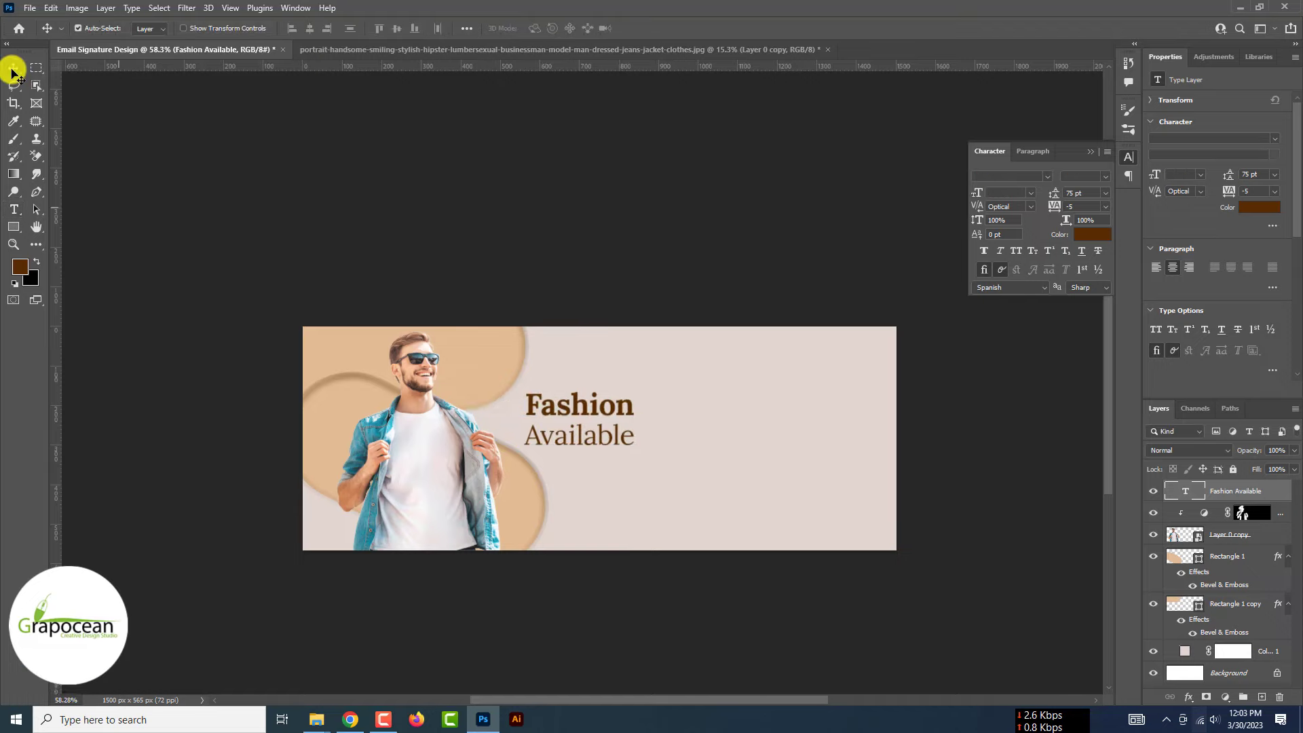
{"action": "left_click", "coordinate": [17, 206]}
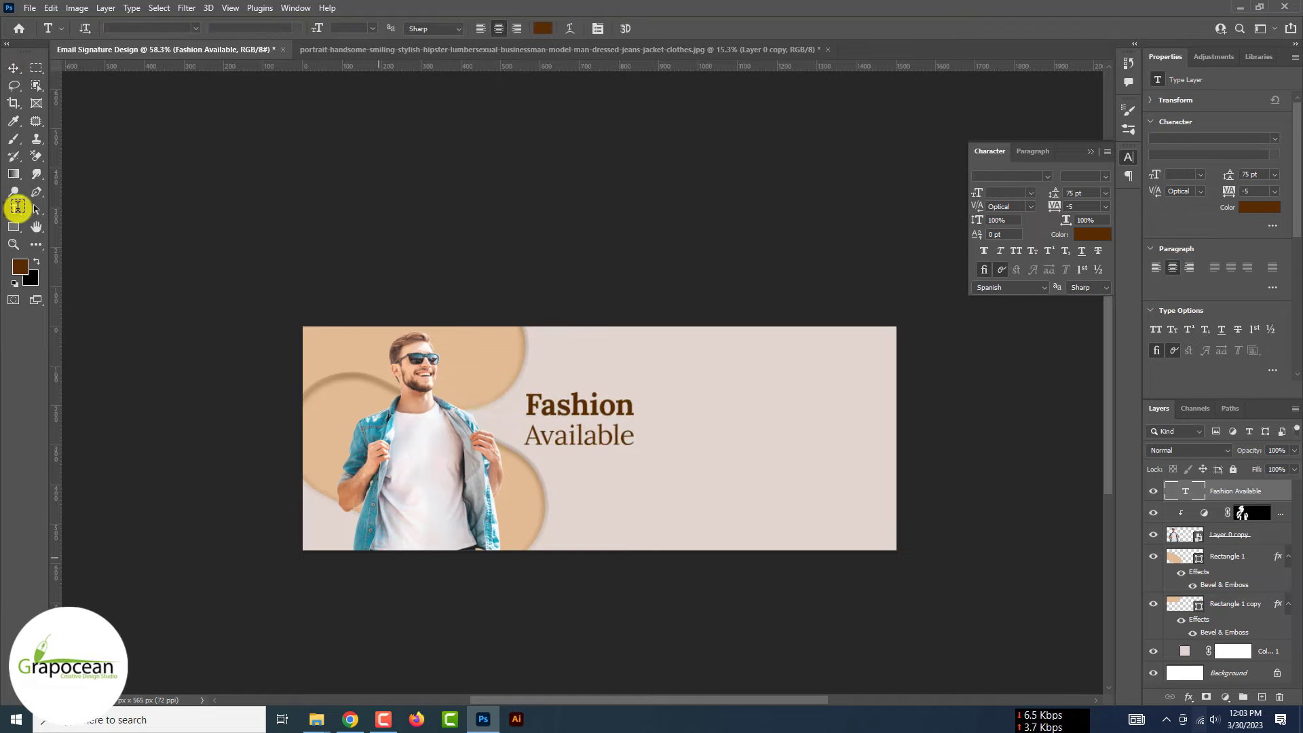
Add a larger 'Professional Email Signature' tagline and position it beneath the Fashion Available heading
{"action": "left_click", "coordinate": [573, 491]}
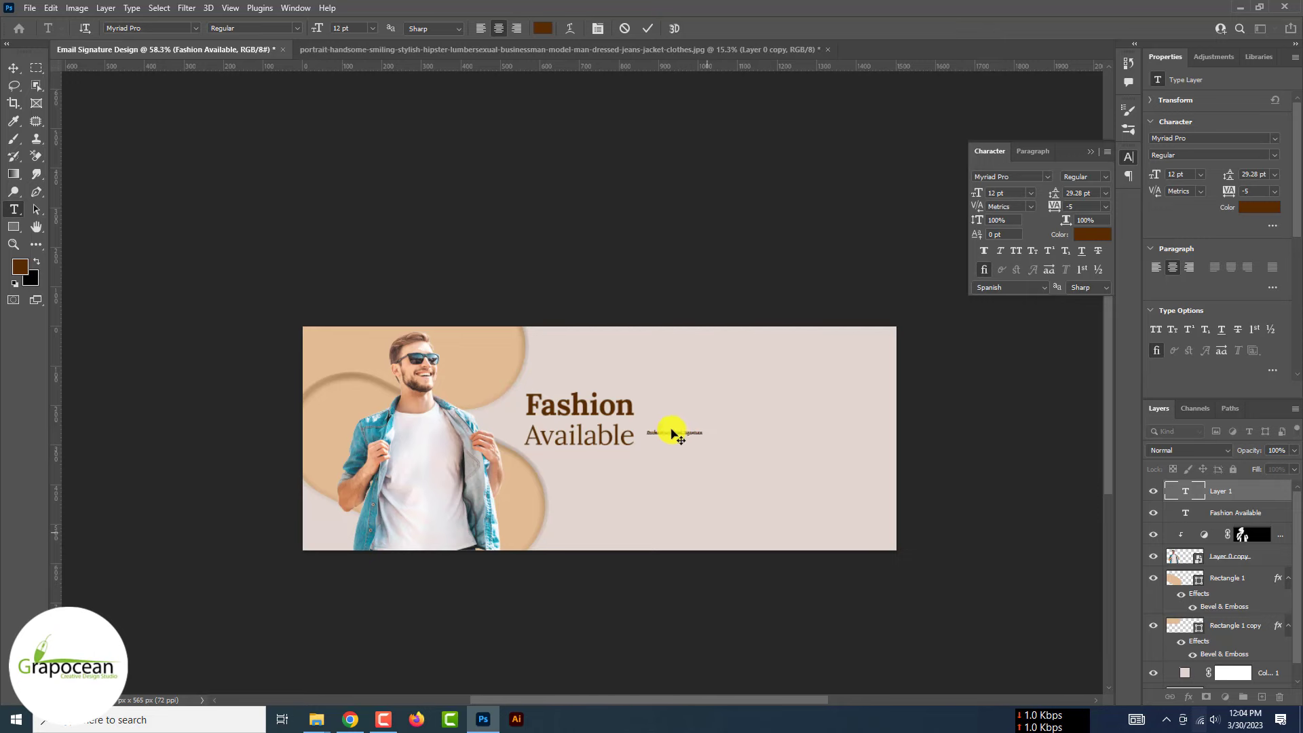
{"action": "scroll", "coordinate": [672, 433], "scroll_direction": "up", "scroll_amount": 3}
{"action": "key", "text": "ctrl+a"}
{"action": "left_click_drag", "start_coordinate": [317, 28], "coordinate": [324, 28]}
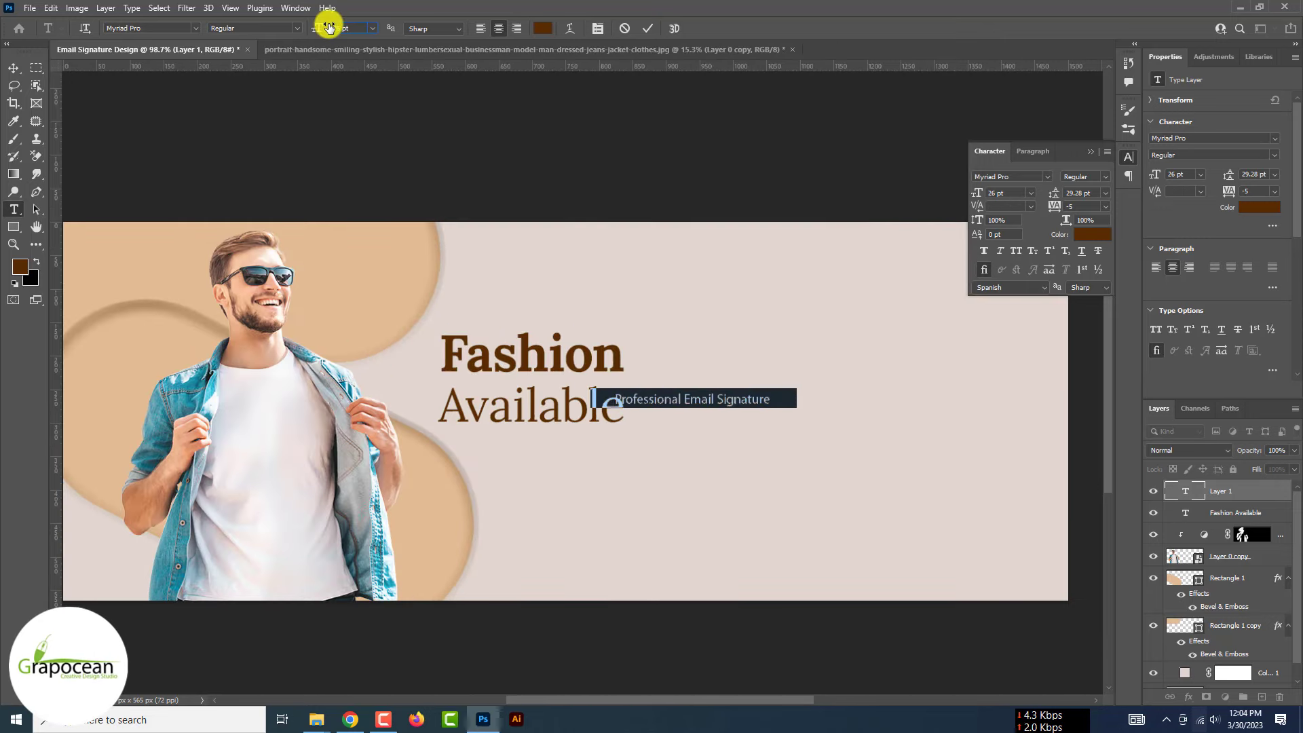
{"action": "left_click", "coordinate": [14, 68]}
{"action": "left_click_drag", "start_coordinate": [524, 341], "coordinate": [539, 271]}
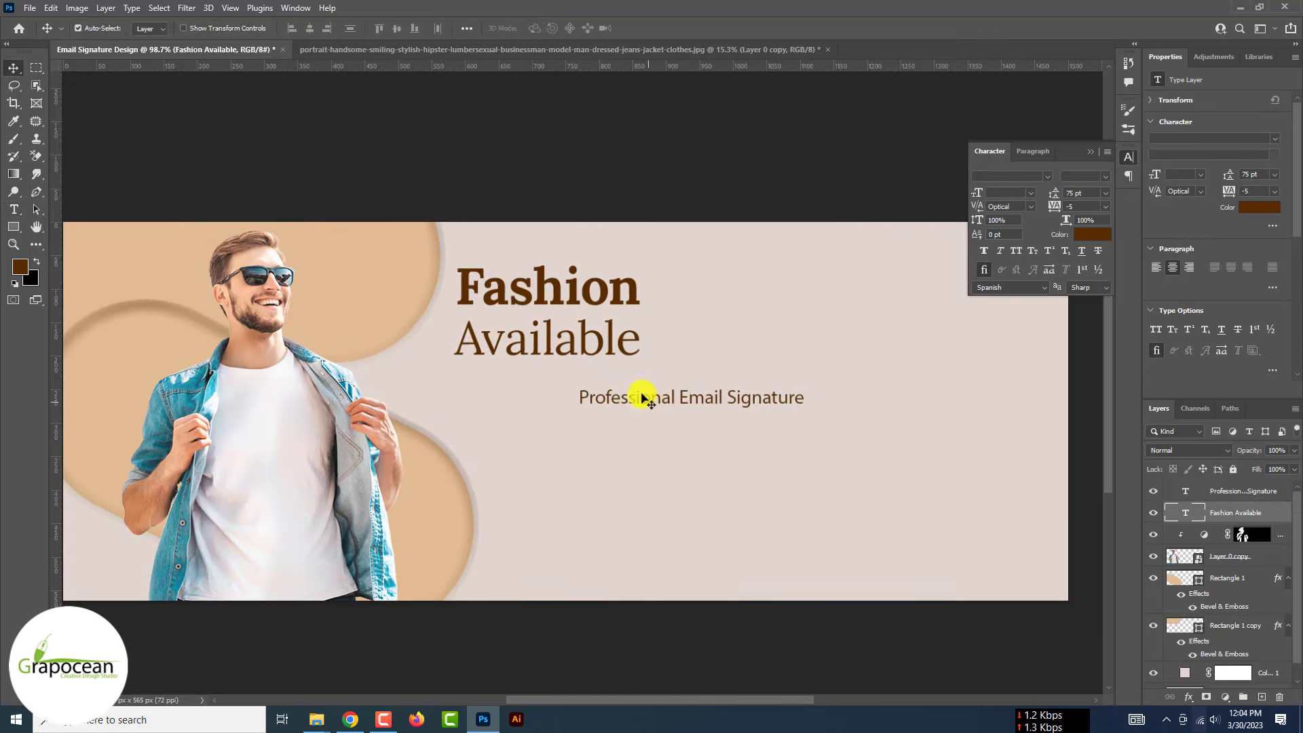
{"action": "left_click_drag", "start_coordinate": [646, 399], "coordinate": [526, 399]}
{"action": "scroll", "coordinate": [527, 401], "scroll_direction": "down", "scroll_amount": 3}
Enter the phone number right of the divider line and move it up and right
{"action": "left_click", "coordinate": [13, 209]}
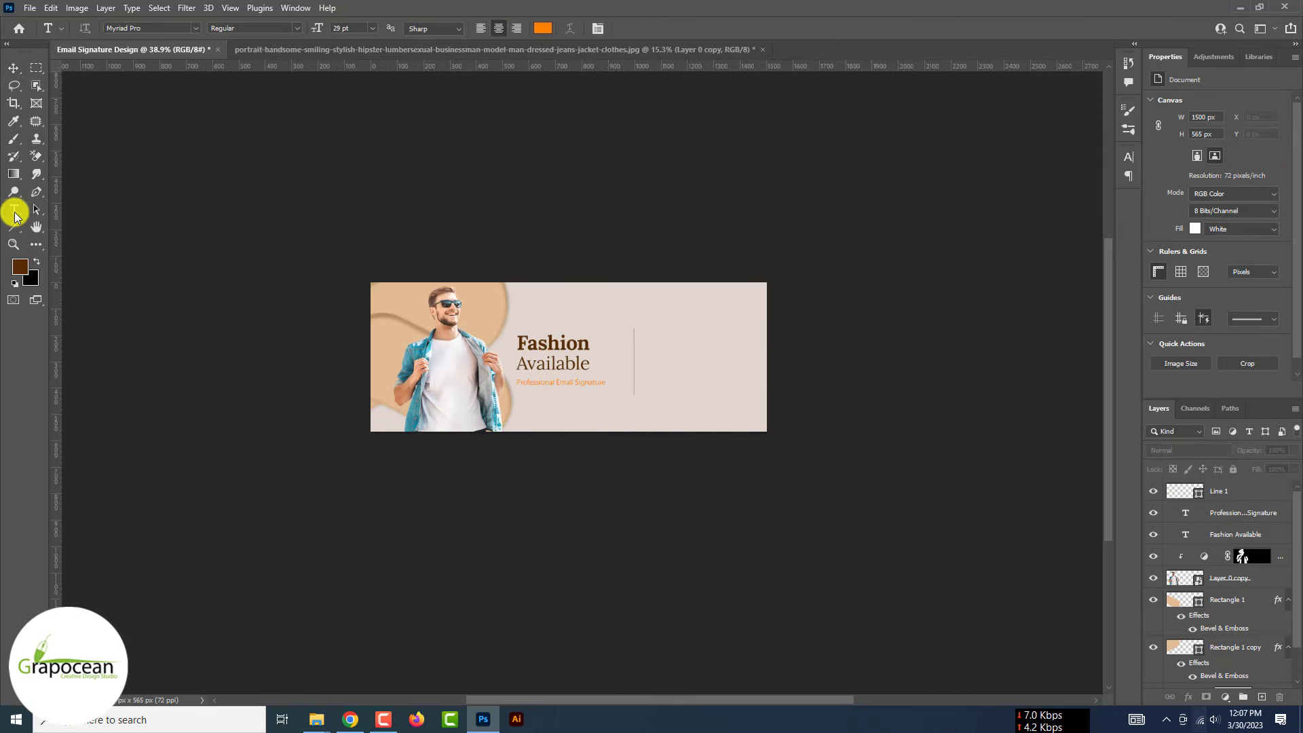
{"action": "scroll", "coordinate": [636, 347], "scroll_direction": "up", "scroll_amount": 3}
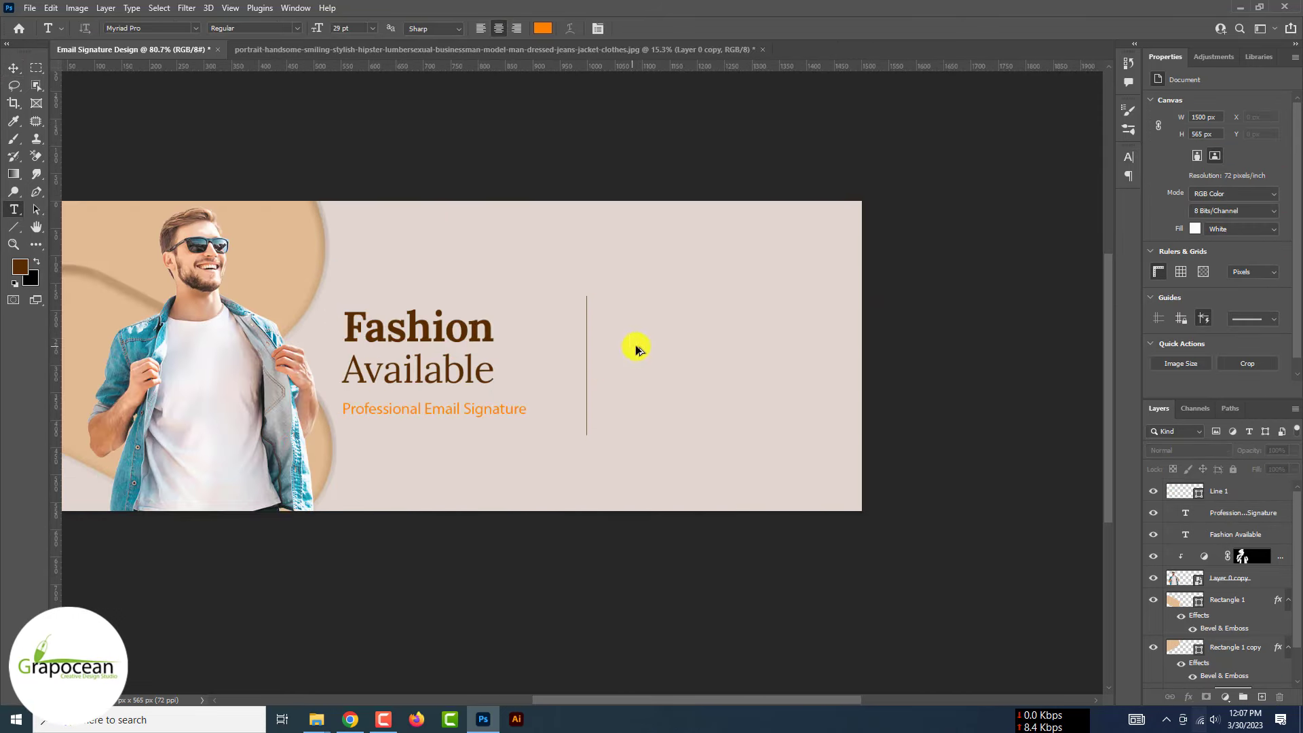
{"action": "left_click", "coordinate": [638, 346]}
{"action": "key", "text": "BackSpace"}
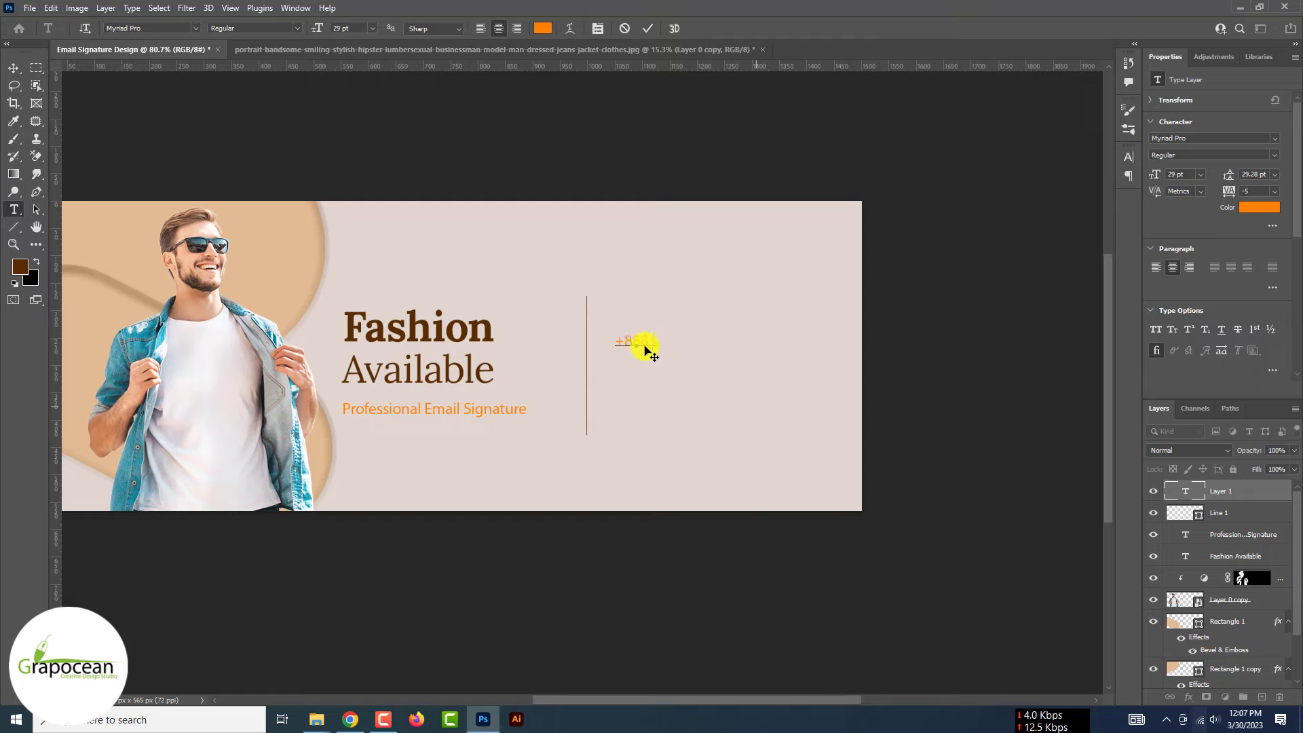
{"action": "type", "text": "717165391"}
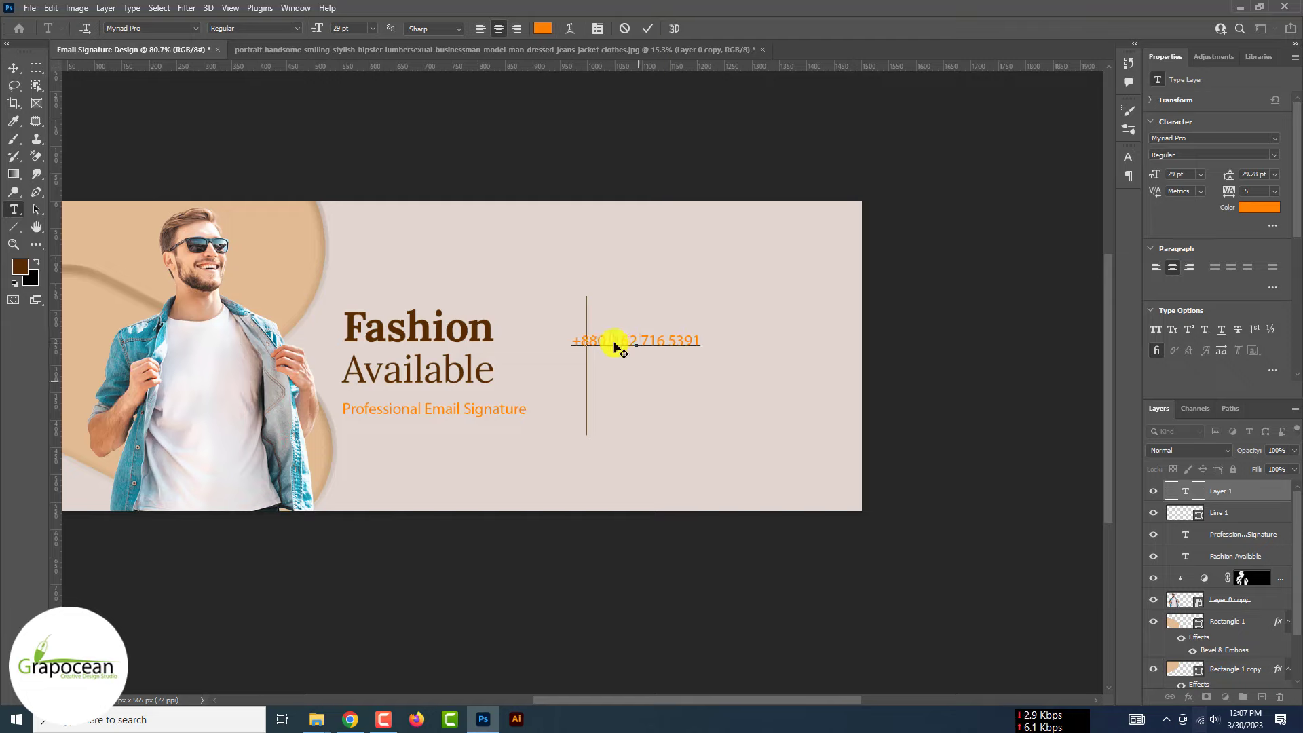
{"action": "key", "text": "ctrl+Return"}
{"action": "key", "text": "v"}
{"action": "left_click_drag", "start_coordinate": [673, 336], "coordinate": [721, 328]}
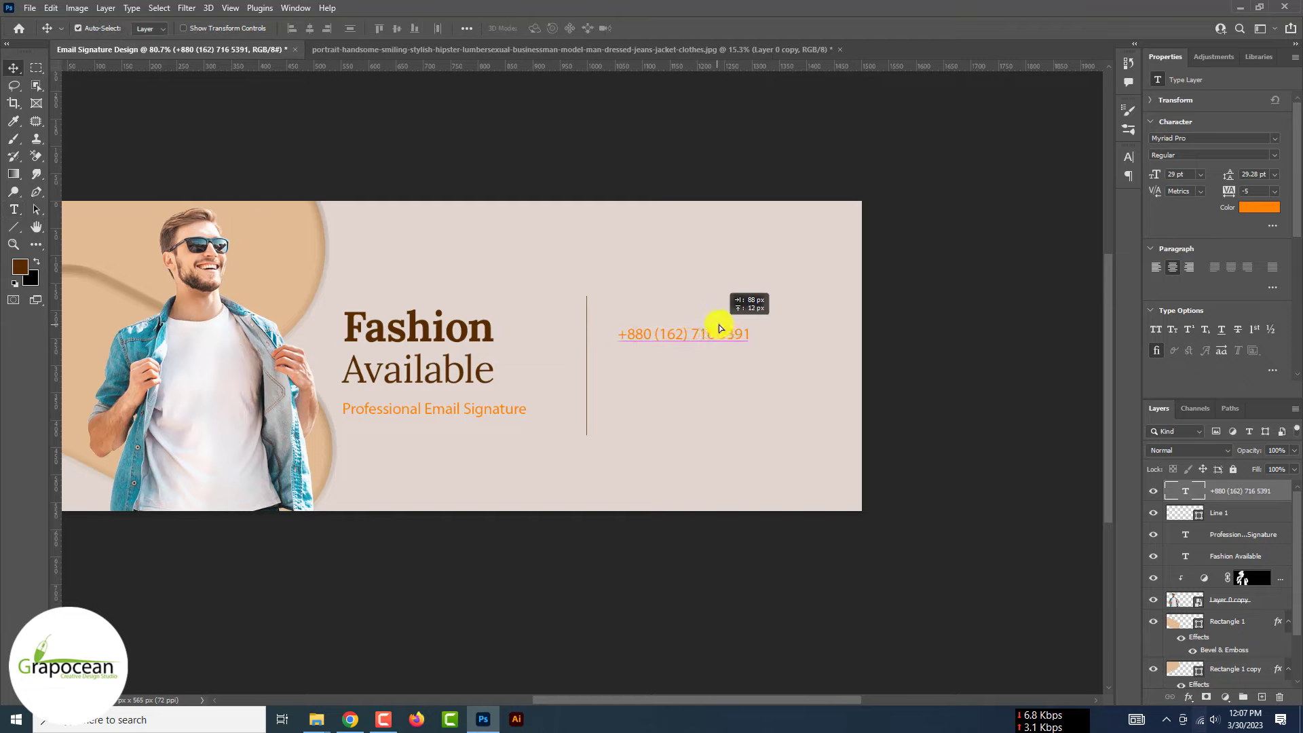
Set the phone number to 22 pt and place a duplicate just below it
{"action": "left_click", "coordinate": [14, 209]}
{"action": "left_click_drag", "start_coordinate": [609, 325], "coordinate": [961, 329]}
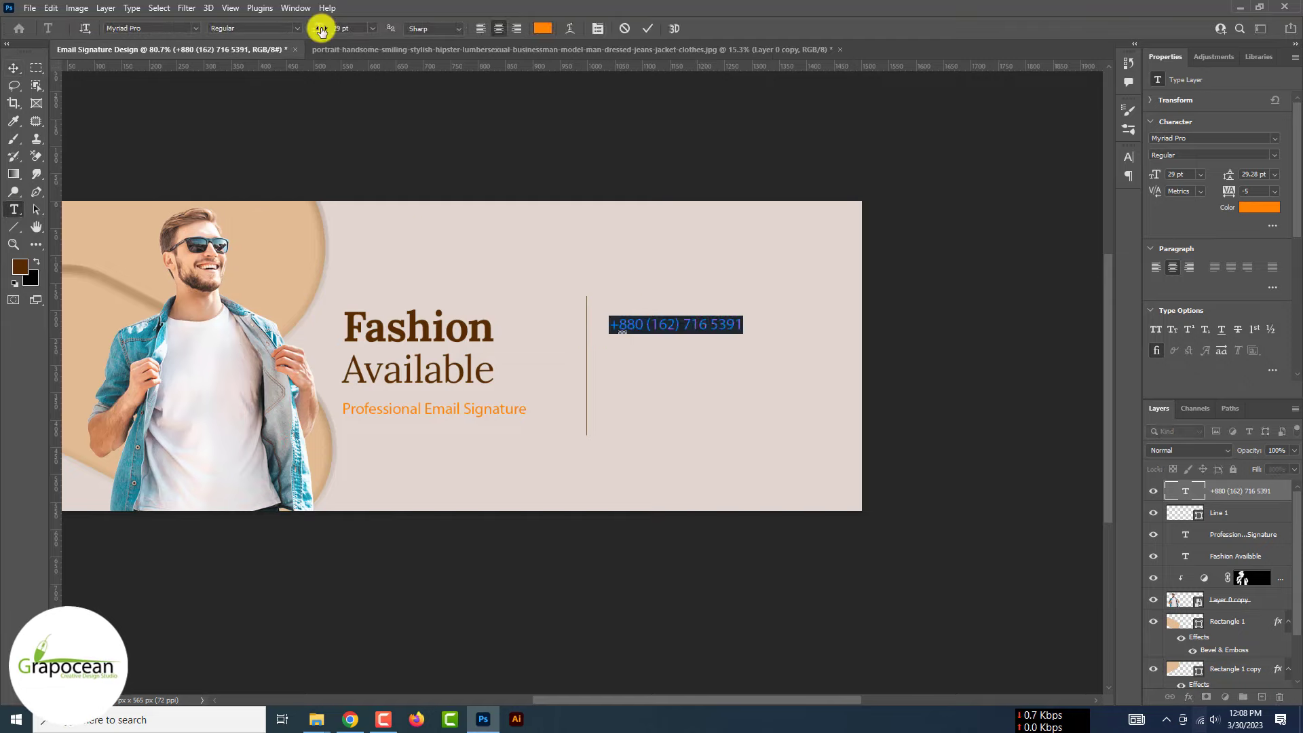
{"action": "left_click", "coordinate": [12, 70]}
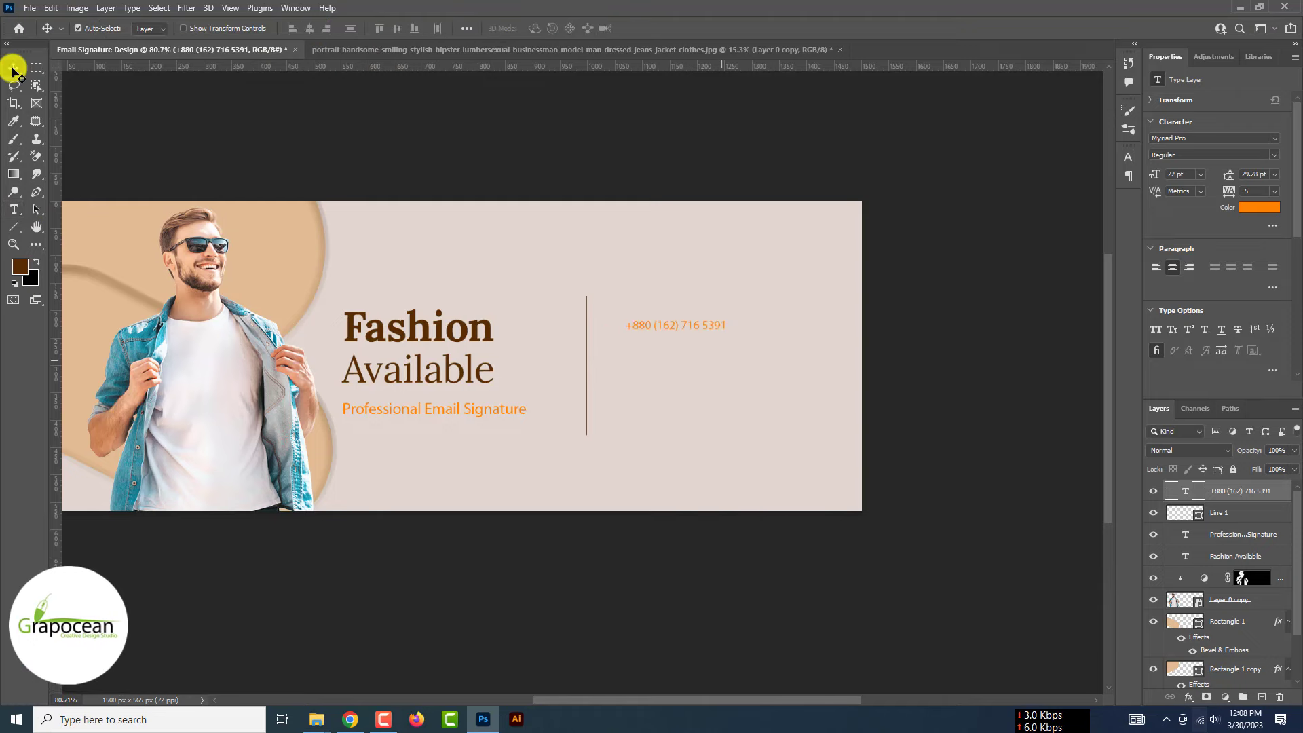
{"action": "key", "text": "ctrl+minus"}
{"action": "key", "text": "ctrl+minus"}
{"action": "scroll", "coordinate": [708, 256], "scroll_direction": "up", "scroll_amount": 3}
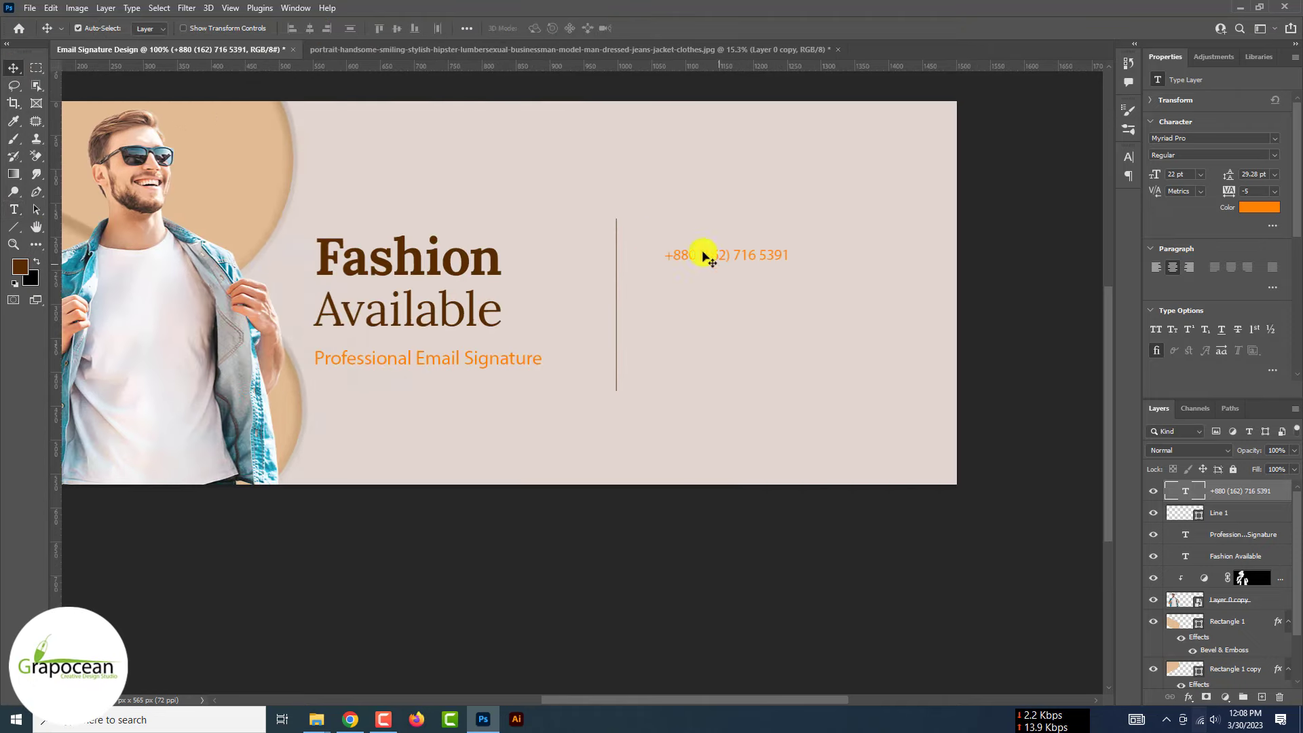
{"action": "left_click_drag", "start_coordinate": [708, 256], "coordinate": [718, 292]}
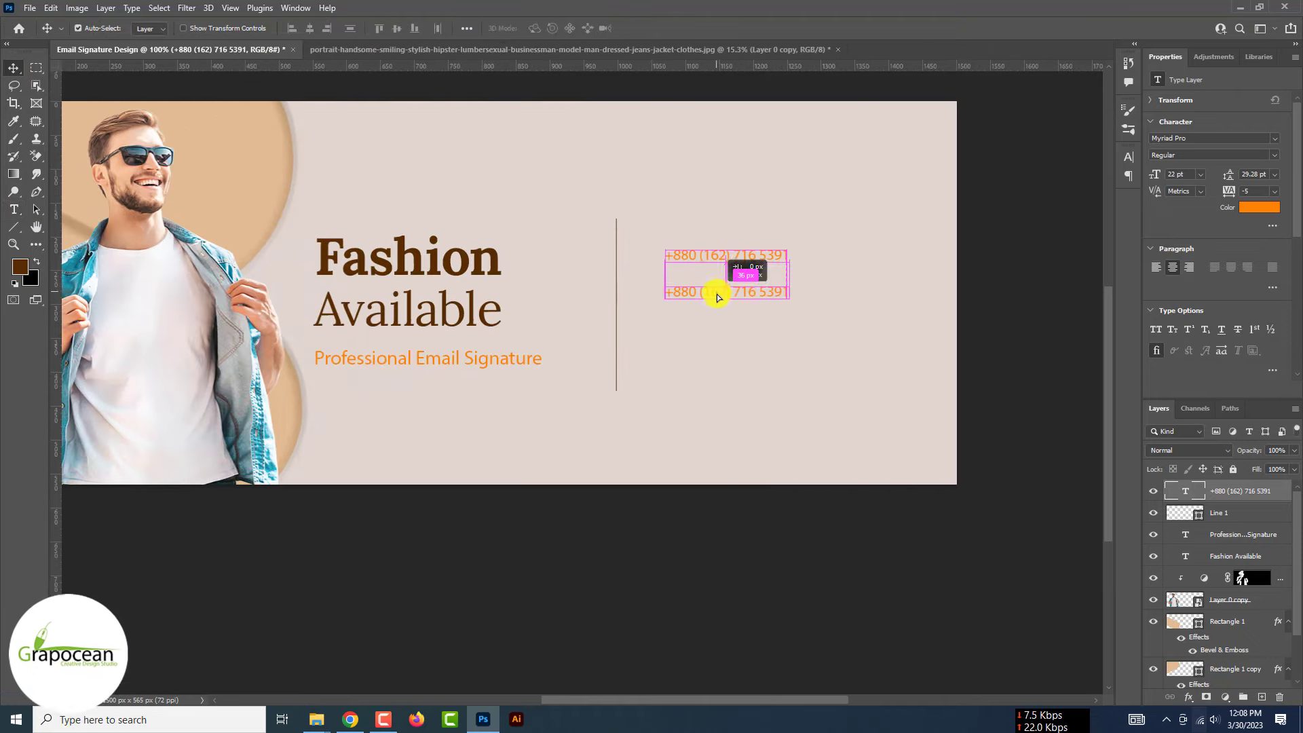
Replace the duplicated line with the outlook.com email address and nudge it up slightly
{"action": "left_click", "coordinate": [25, 214]}
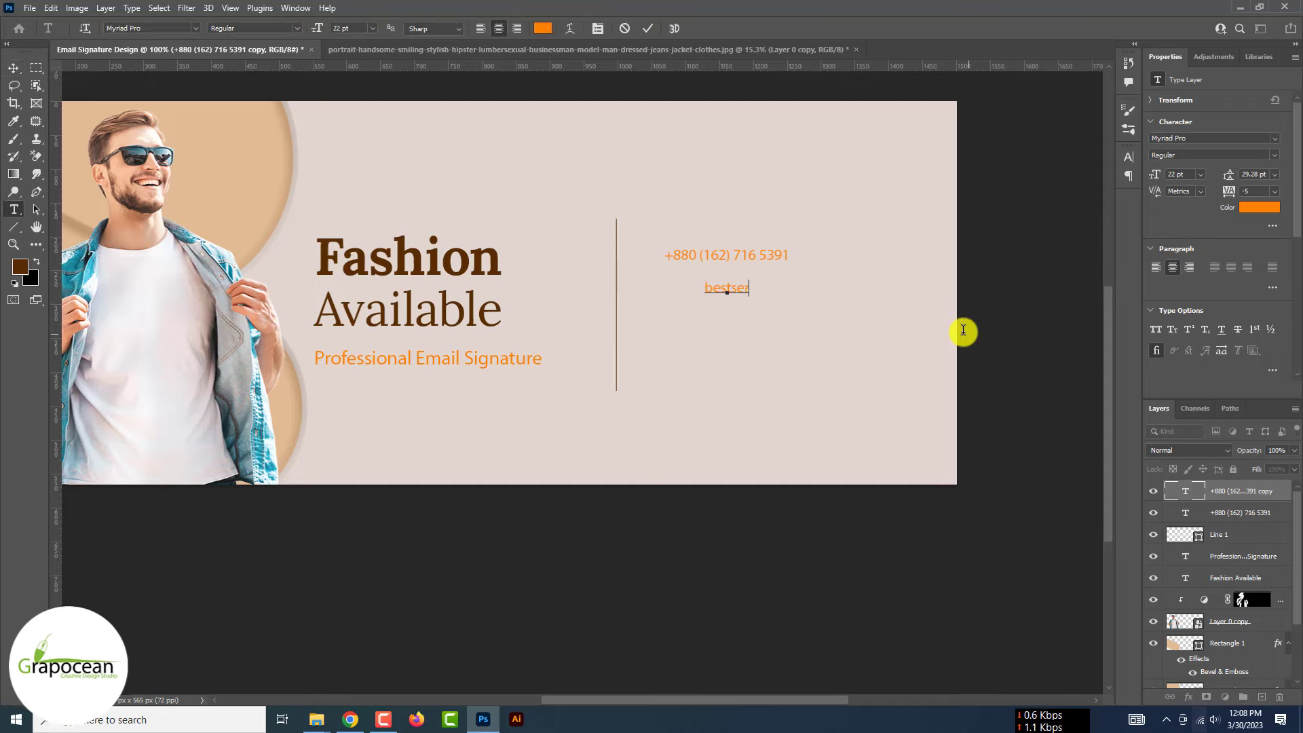
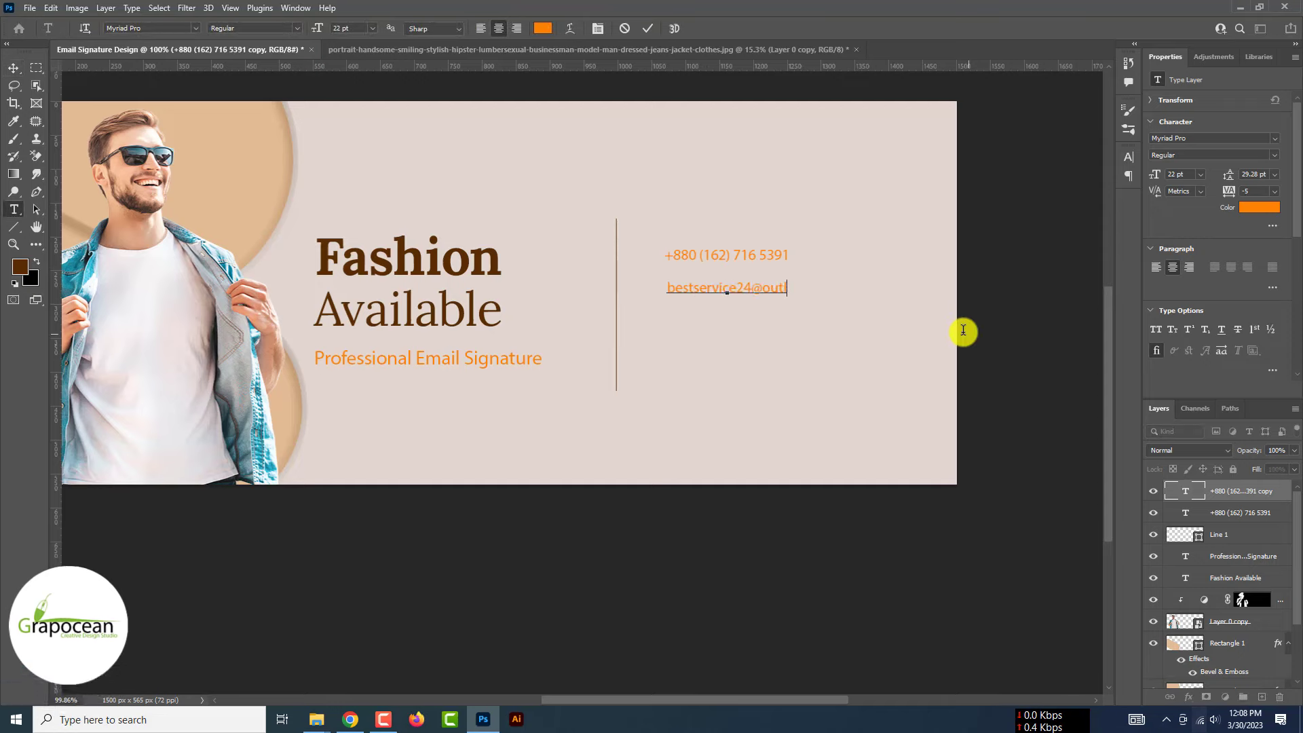
{"action": "left_click", "coordinate": [12, 67]}
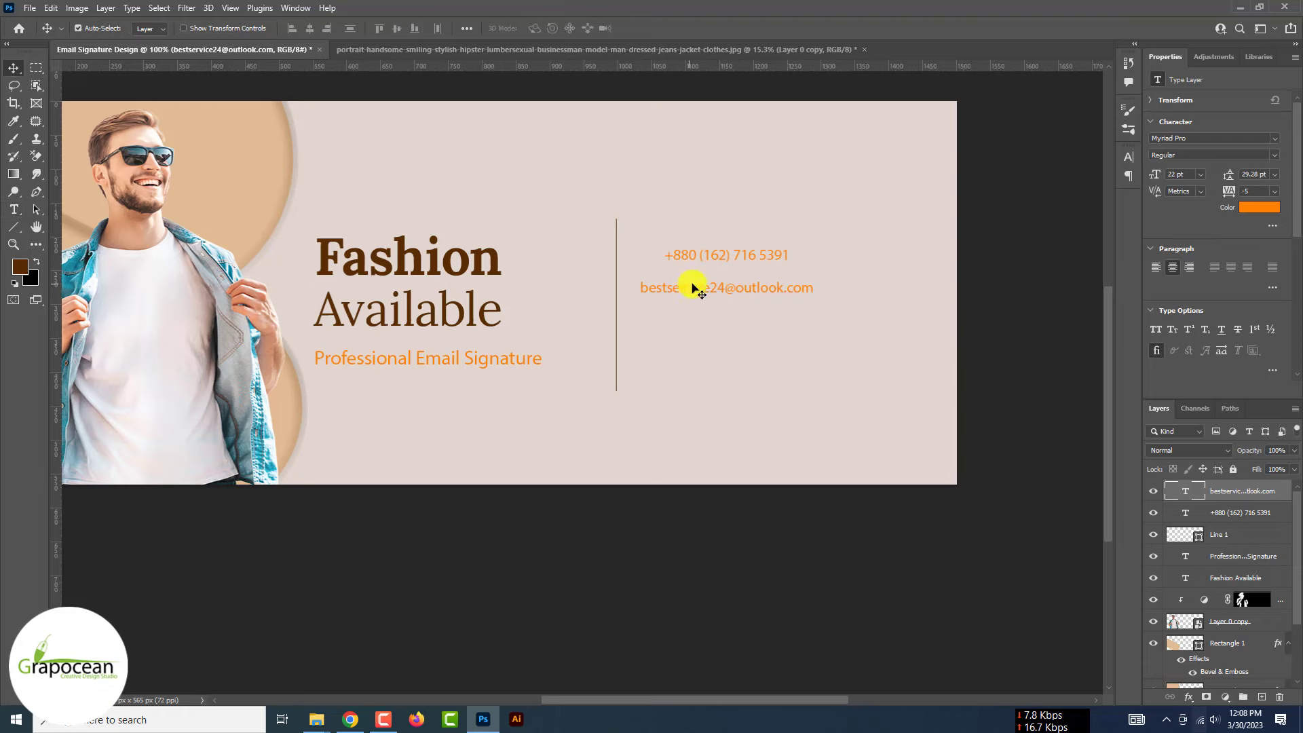
{"action": "scroll", "coordinate": [719, 298], "scroll_direction": "down", "scroll_amount": 1}
{"action": "scroll", "coordinate": [750, 312], "scroll_direction": "up", "scroll_amount": 2}
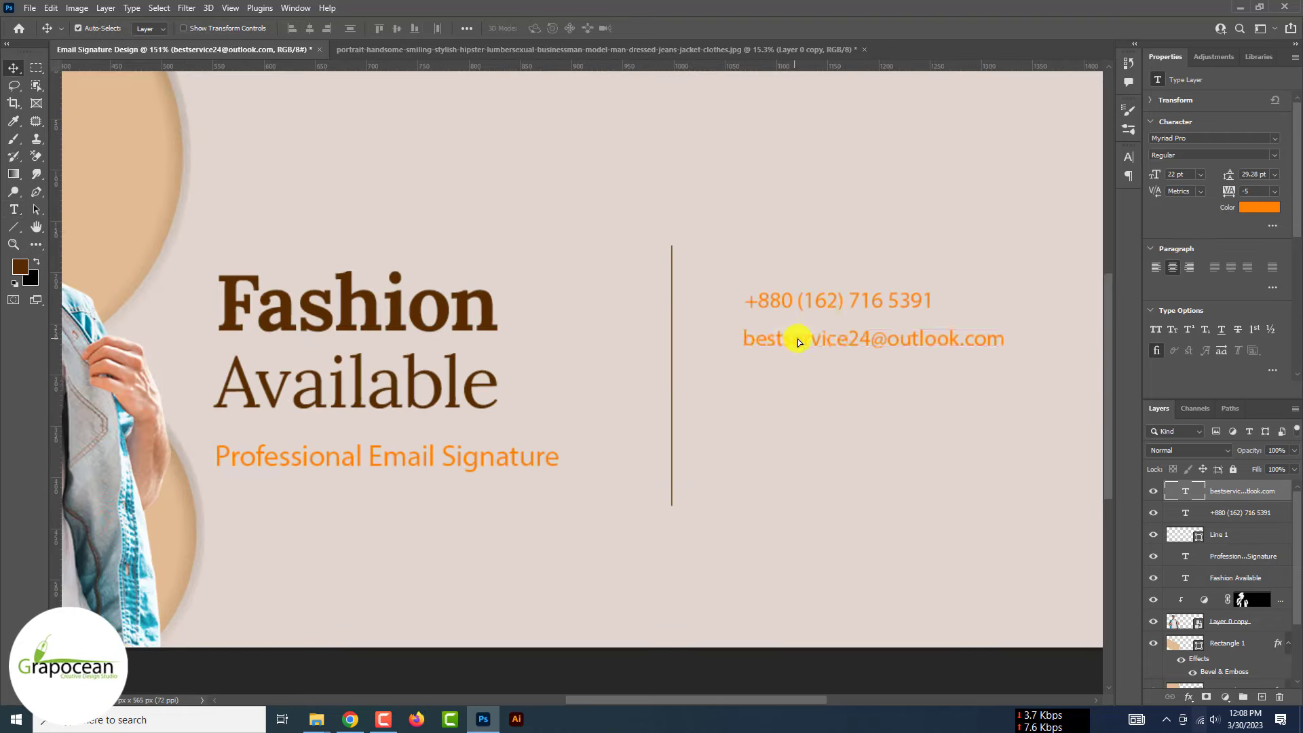
{"action": "left_click_drag", "start_coordinate": [798, 341], "coordinate": [801, 334]}
Set the phone number's font to Lora
{"action": "key", "text": "t"}
{"action": "left_click_drag", "start_coordinate": [745, 301], "coordinate": [934, 300]}
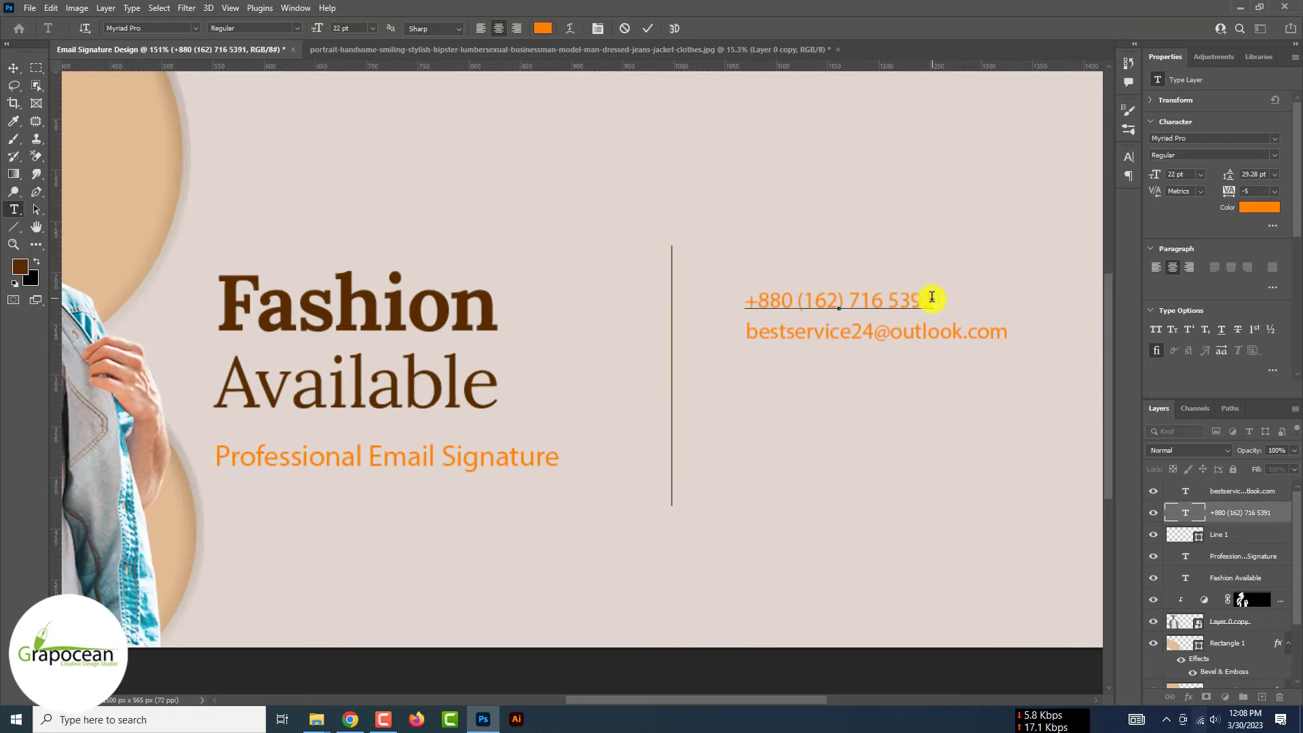
{"action": "left_click", "coordinate": [192, 30]}
{"action": "left_click_drag", "start_coordinate": [385, 266], "coordinate": [384, 58]}
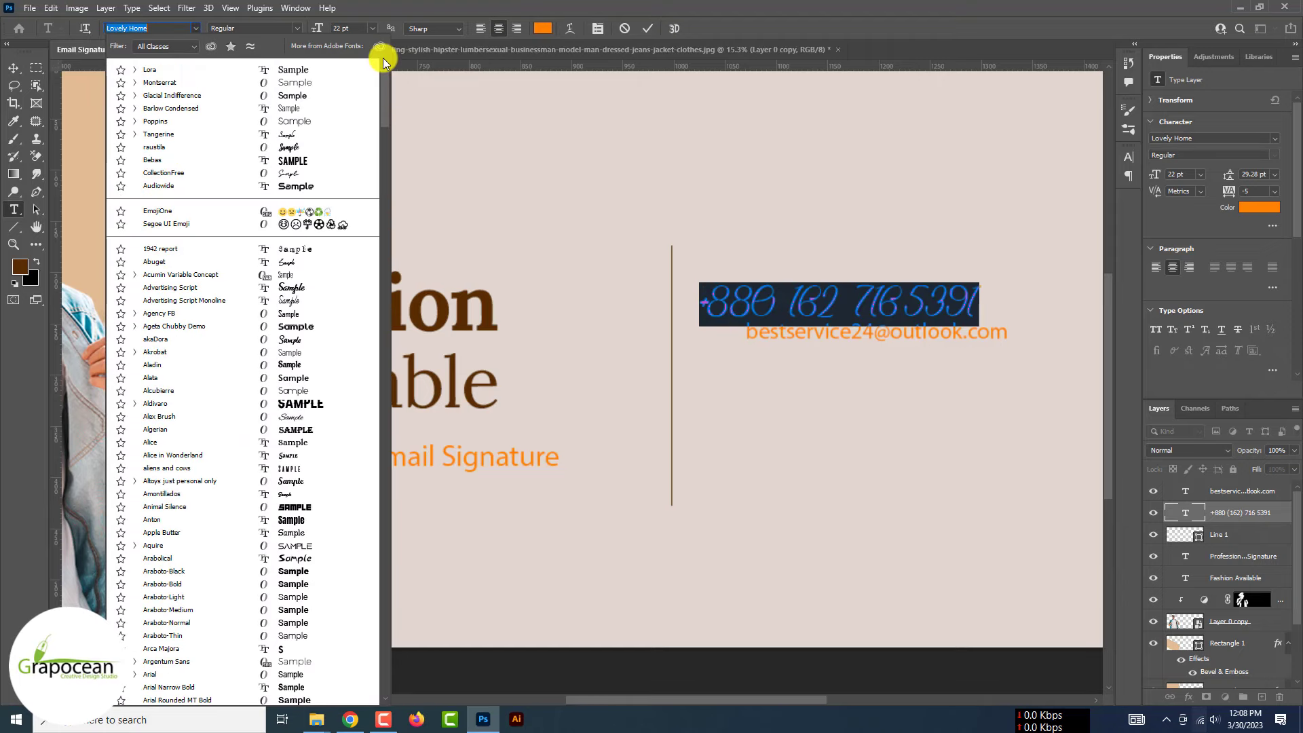
{"action": "left_click", "coordinate": [303, 83]}
{"action": "left_click", "coordinate": [198, 28]}
{"action": "key", "text": "Down"}
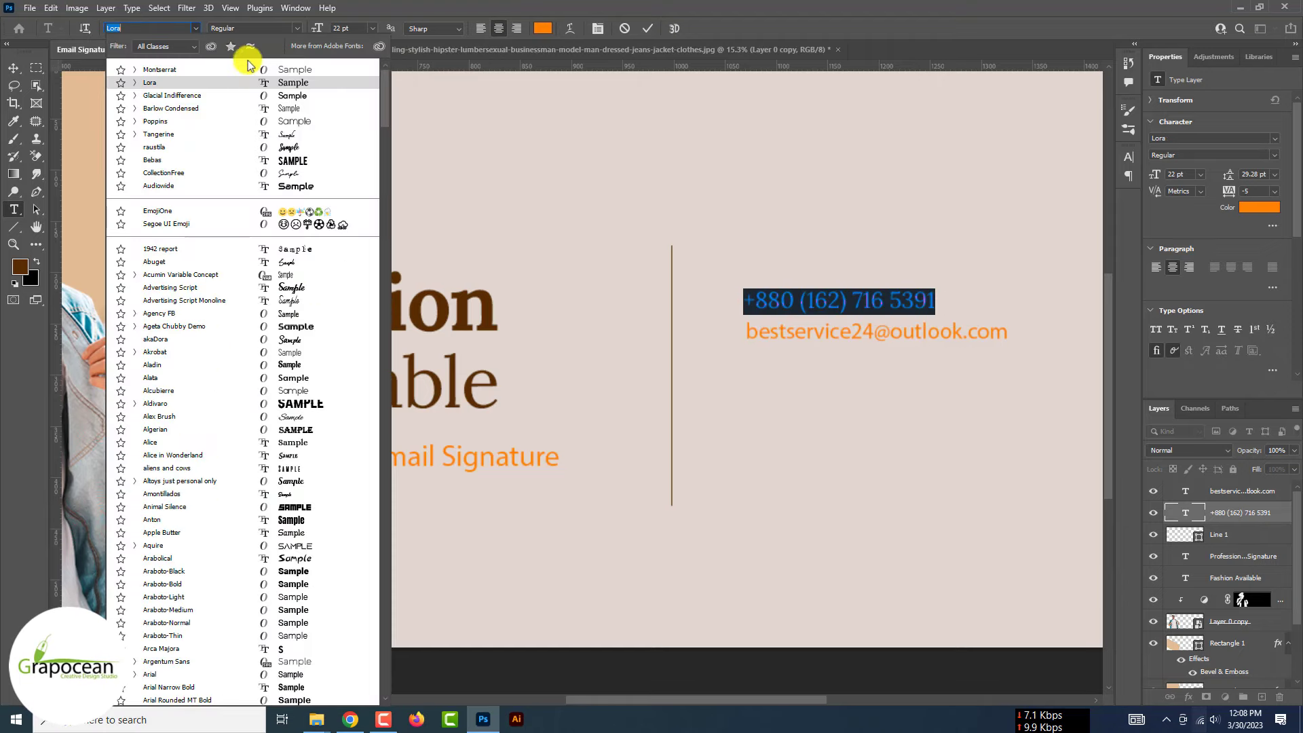
{"action": "left_click", "coordinate": [282, 82]}
{"action": "left_click", "coordinate": [13, 68]}
{"action": "key", "text": "ctrl+0"}
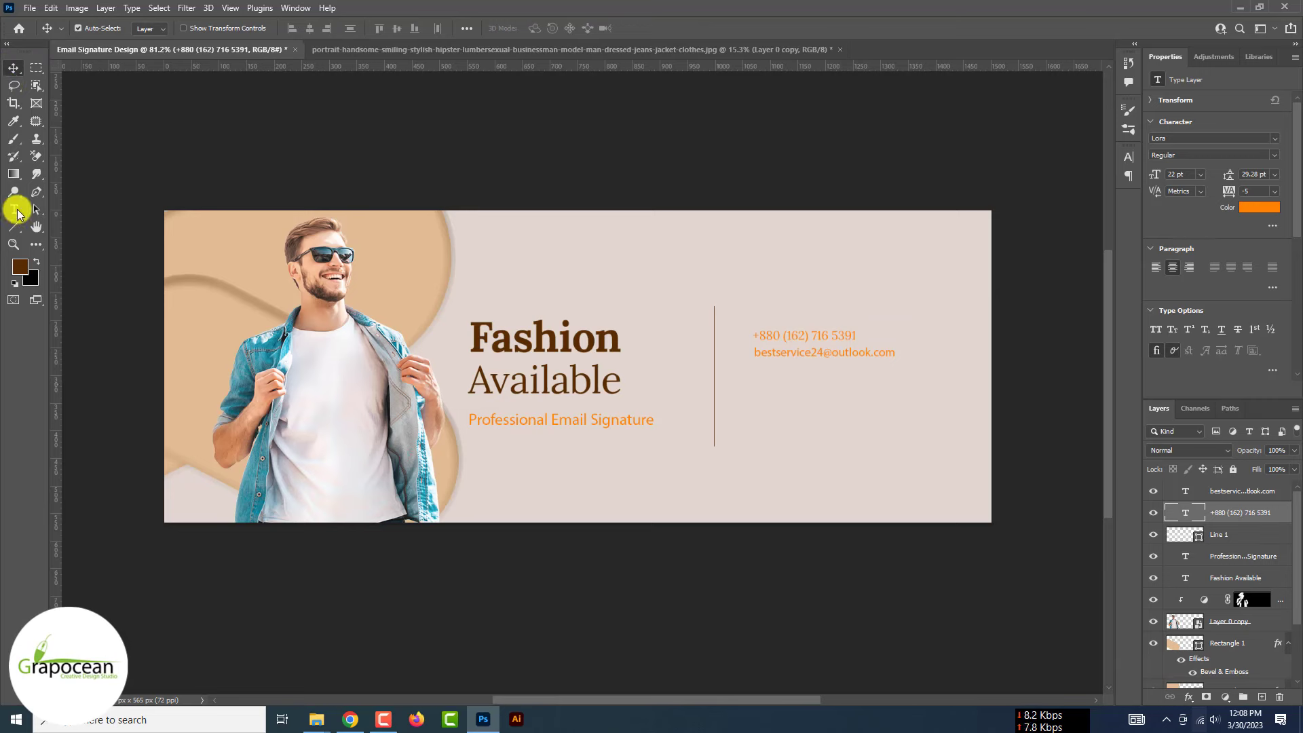
Apply Lora to the email address and drag a copy of the email line below
{"action": "left_click", "coordinate": [17, 214]}
{"action": "key", "text": "ctrl+plus"}
{"action": "left_click_drag", "start_coordinate": [896, 352], "coordinate": [573, 323]}
{"action": "left_click", "coordinate": [192, 28]}
{"action": "key", "text": "Down"}
{"action": "key", "text": "Down"}
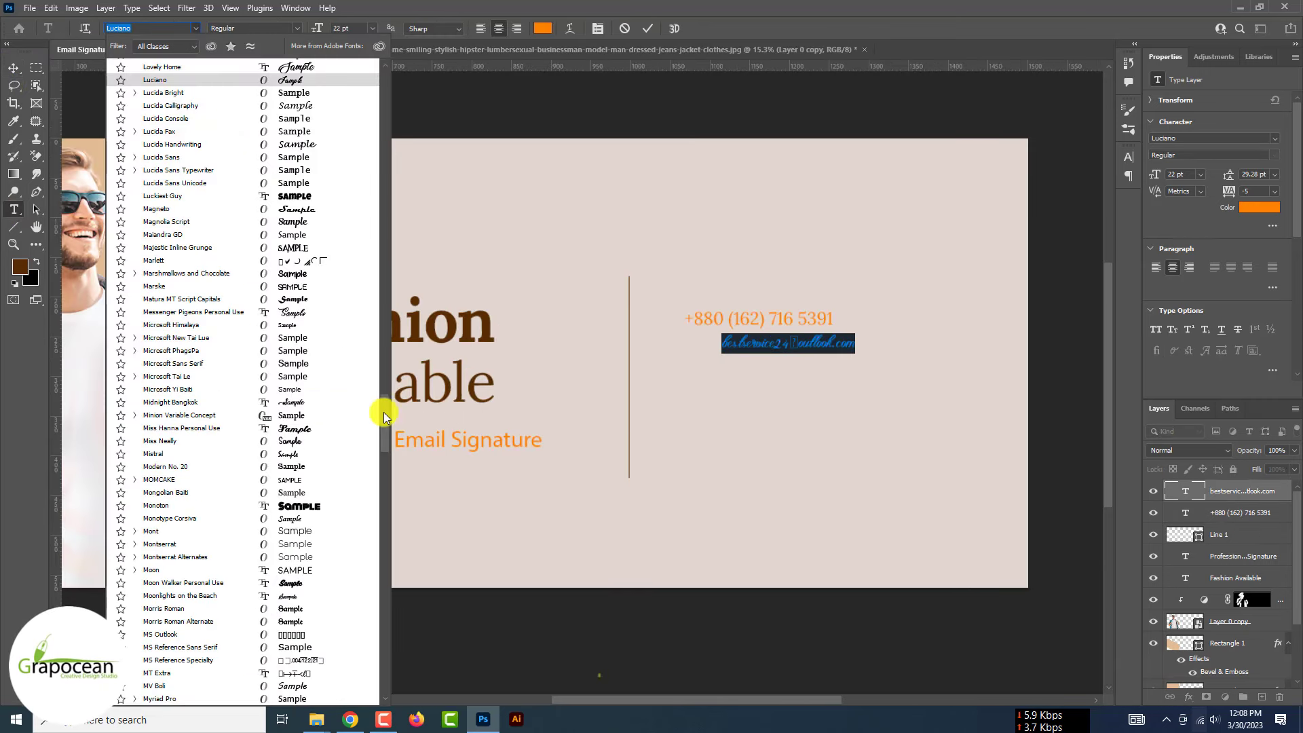
{"action": "left_click_drag", "start_coordinate": [384, 412], "coordinate": [382, 80]}
{"action": "left_click", "coordinate": [290, 70]}
{"action": "left_click", "coordinate": [13, 68]}
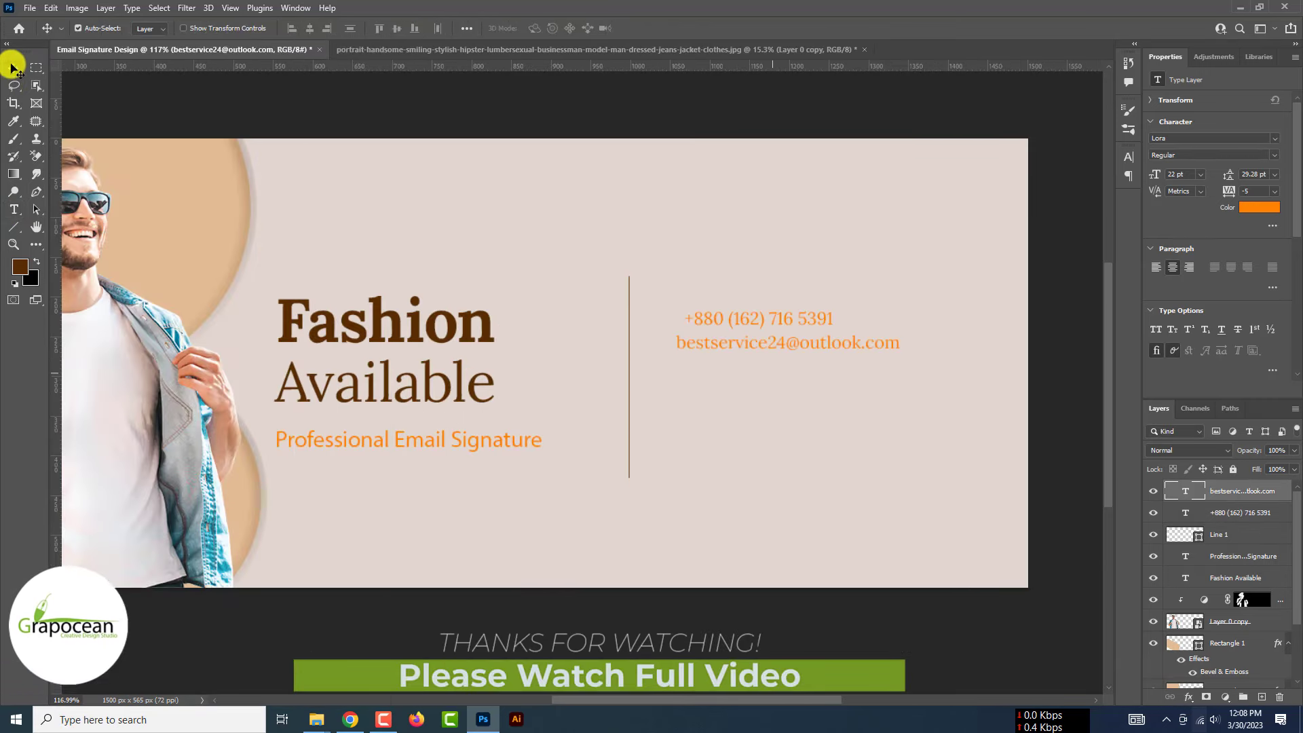
{"action": "key", "text": "ctrl+plus"}
{"action": "mouse_move", "coordinate": [718, 335]}
{"action": "left_mouse_down"}
{"action": "mouse_move", "coordinate": [732, 335]}
{"action": "mouse_move", "coordinate": [718, 361]}
{"action": "left_mouse_up"}
{"action": "scroll", "coordinate": [731, 332], "scroll_direction": "down", "scroll_amount": 5}
{"action": "scroll", "coordinate": [727, 335], "scroll_direction": "up", "scroll_amount": 3}
Replace the duplicate email with '123, your place name, your city name, USA' on two lines
{"action": "left_click", "coordinate": [14, 209]}
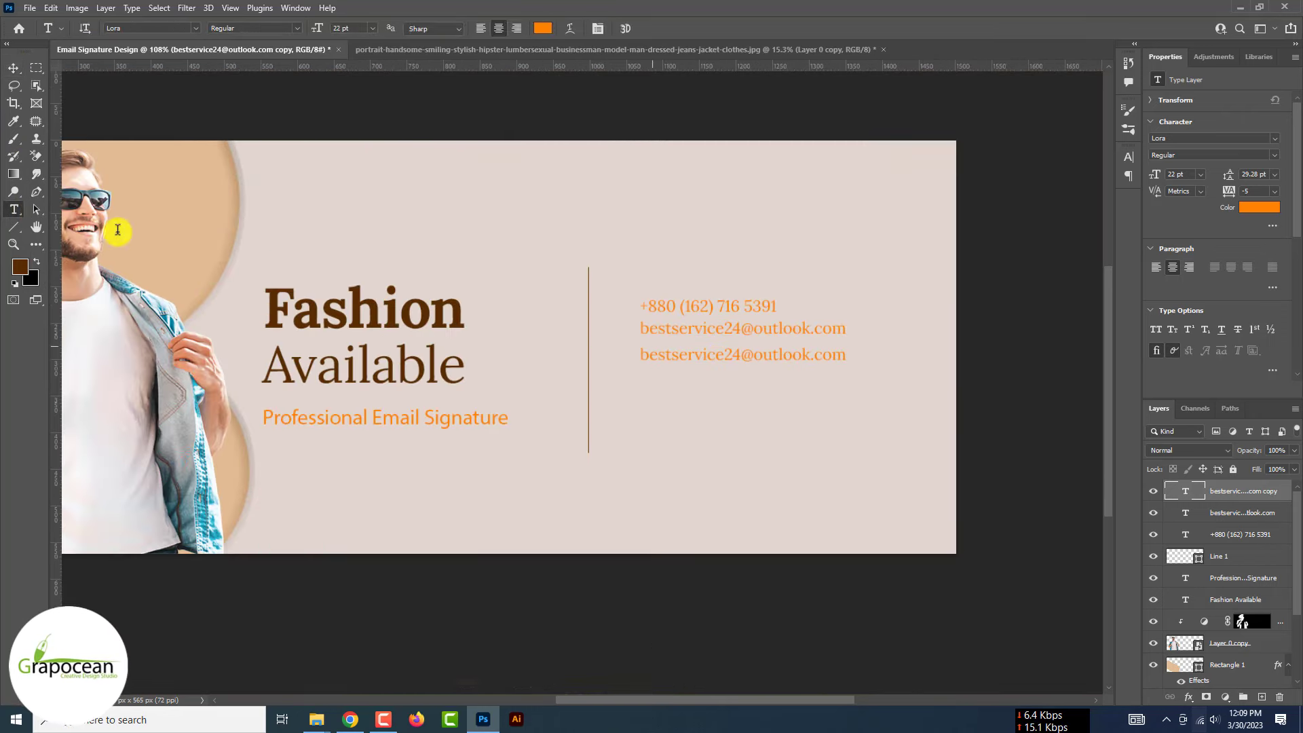
{"action": "key", "text": "ctrl+a"}
{"action": "key", "text": "BackSpace"}
{"action": "type", "text": "1"}
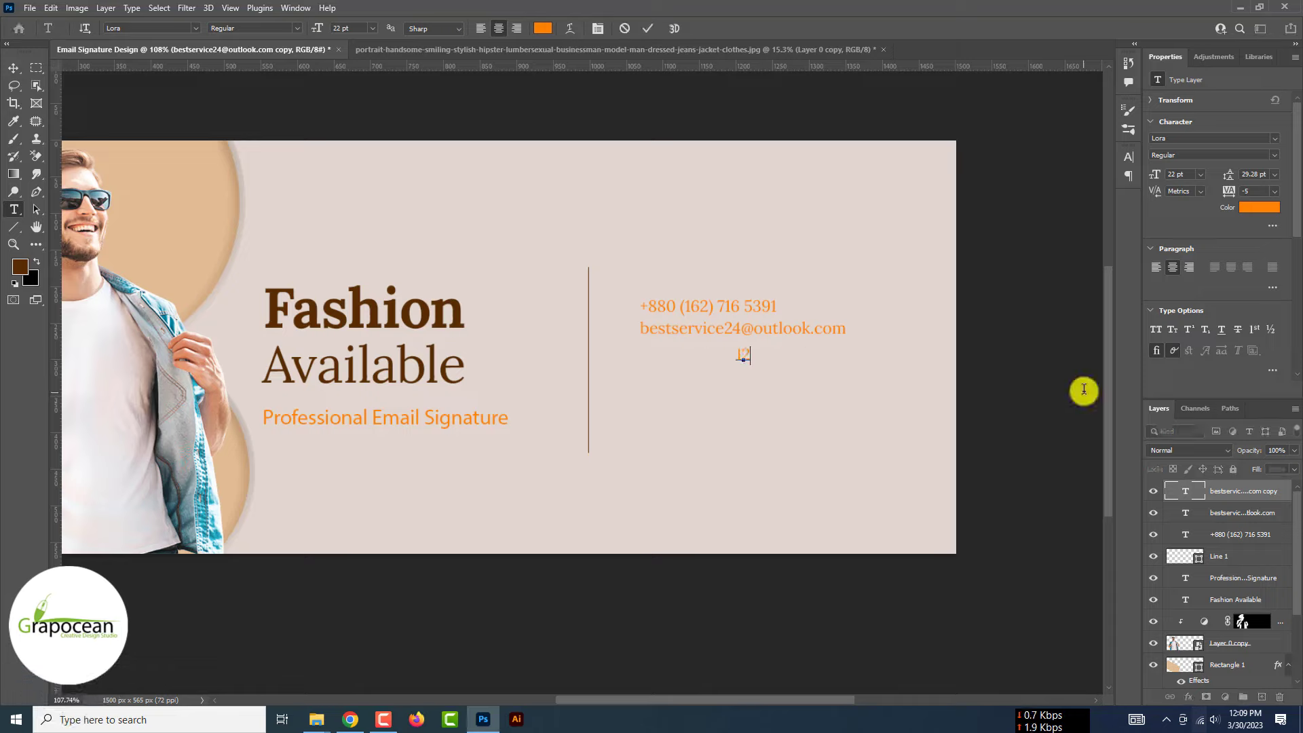
{"action": "type", "text": "23, your place"}
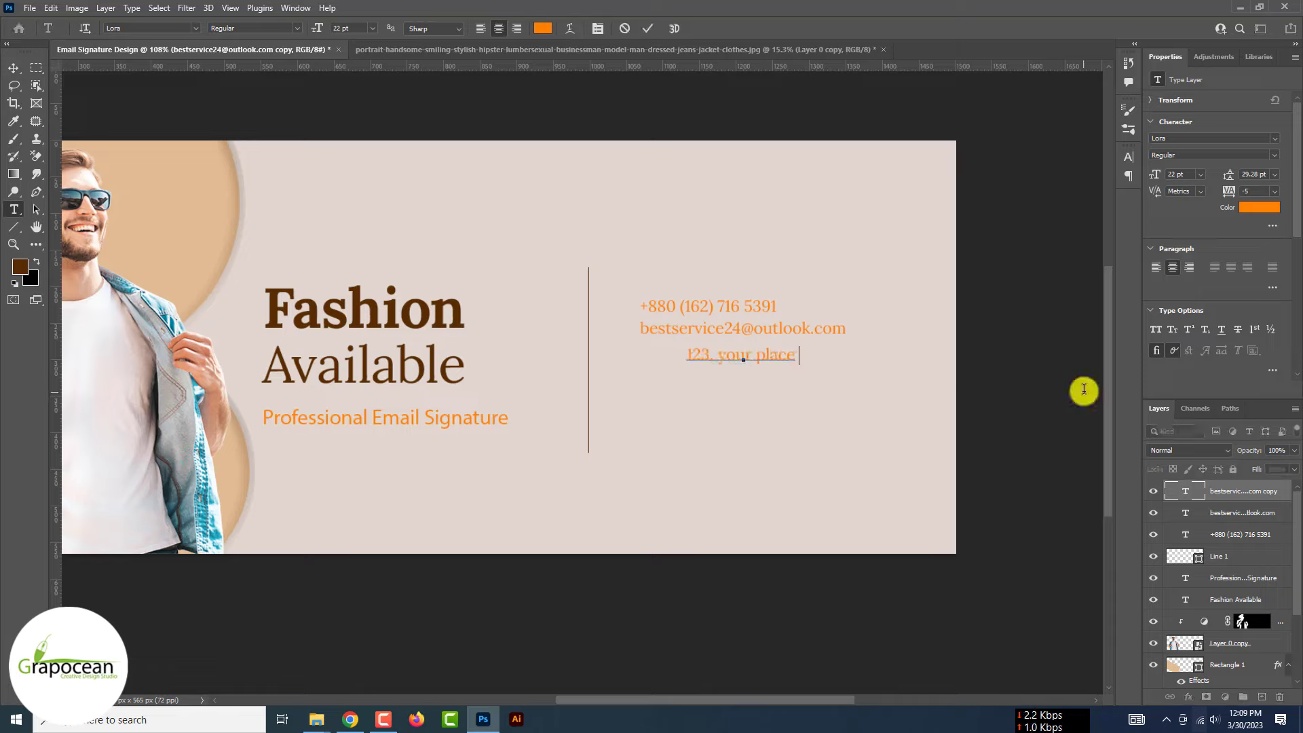
{"action": "type", "text": " name, your city "}
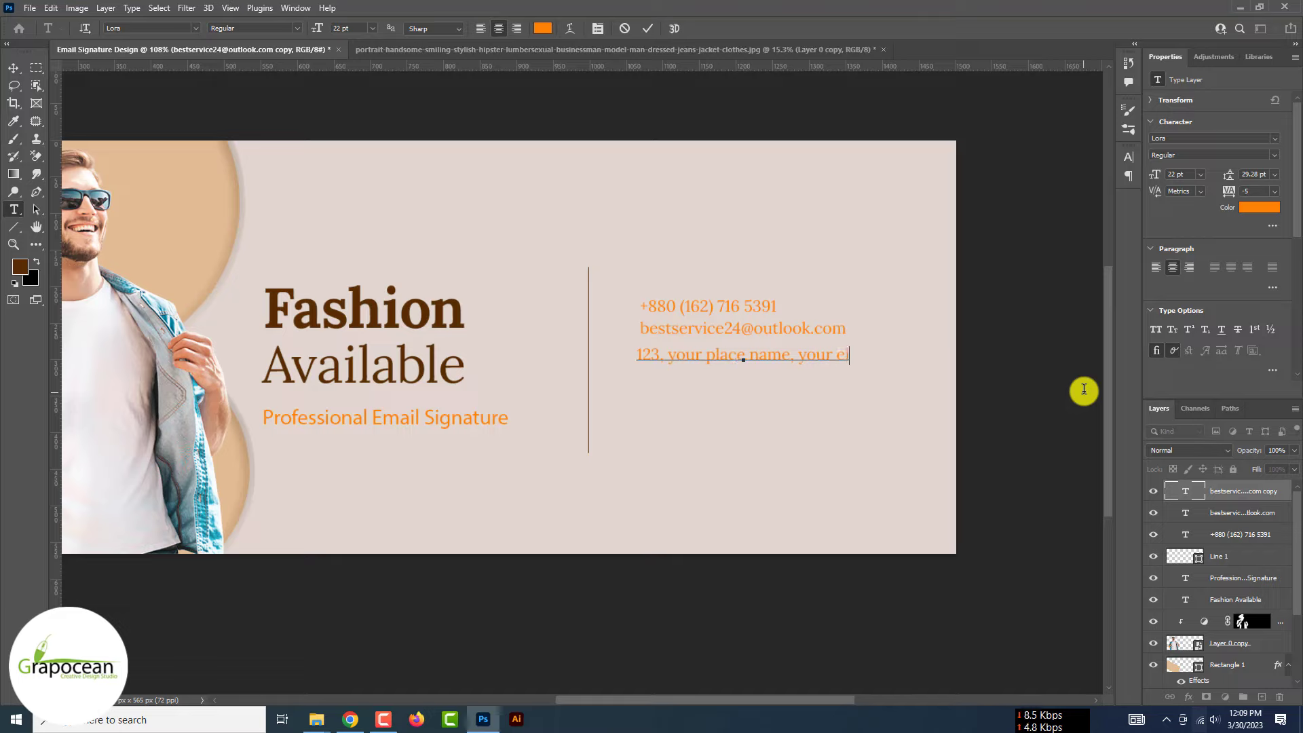
{"action": "type", "text": "name, "}
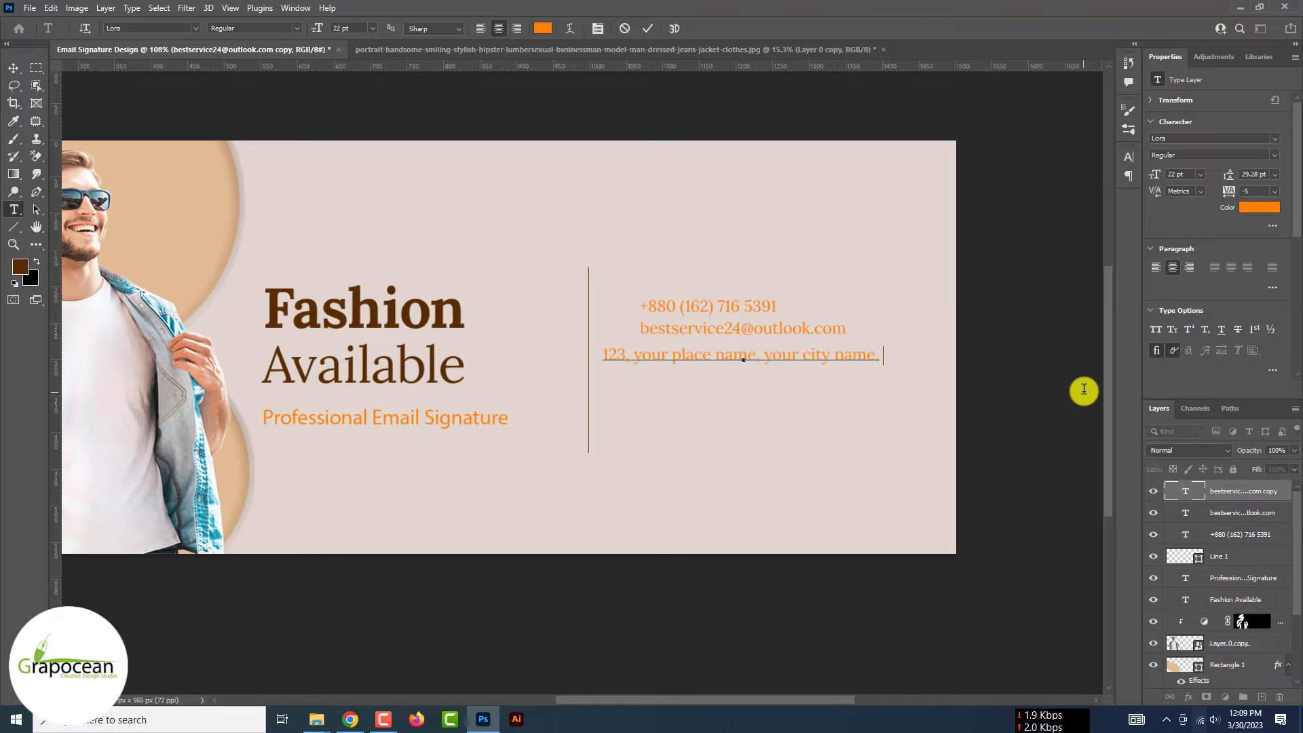
{"action": "type", "text": "USA"}
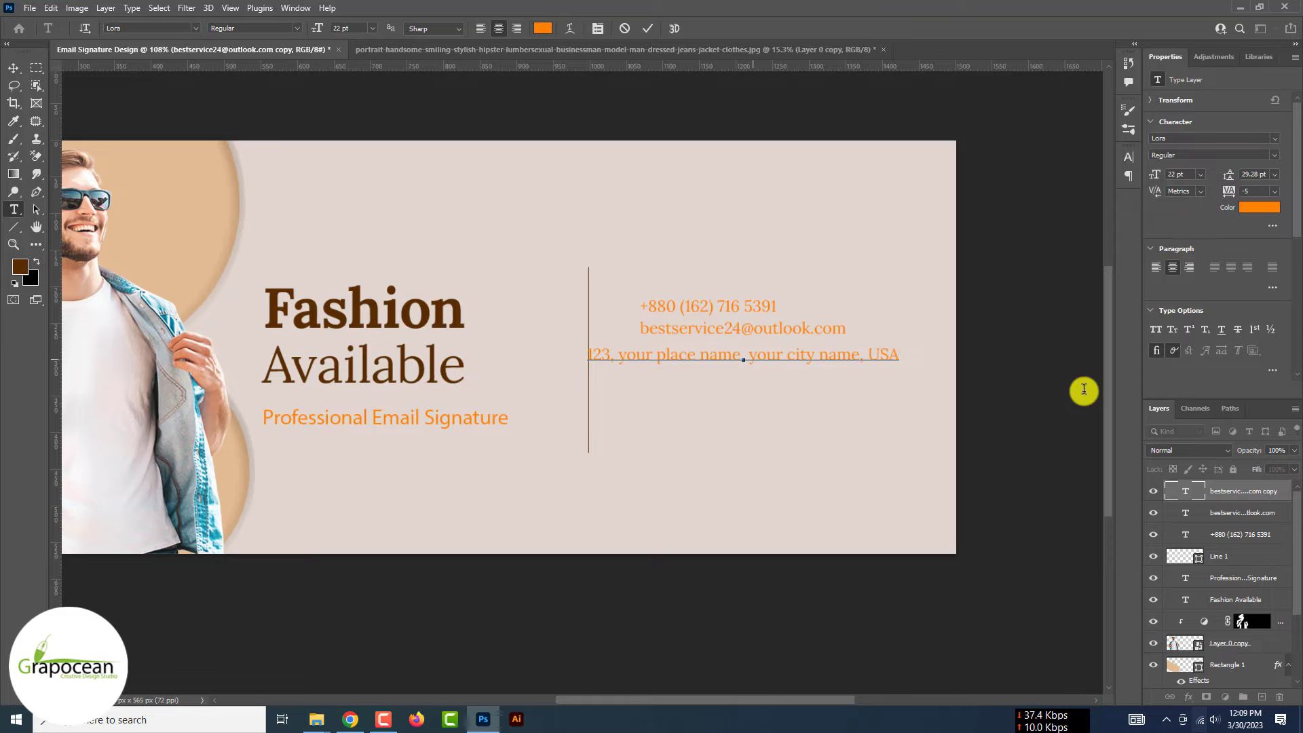
{"action": "left_click", "coordinate": [747, 356]}
{"action": "key", "text": "Return"}
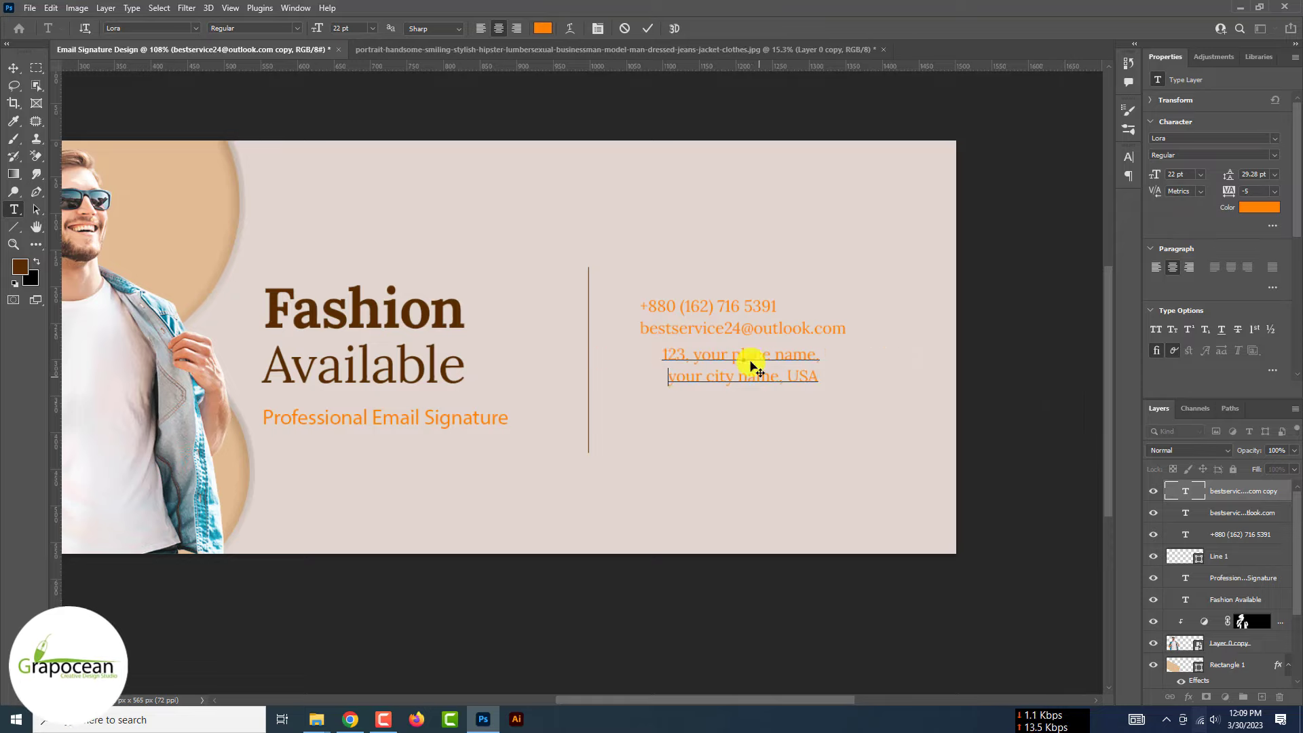
{"action": "key", "text": "Left"}
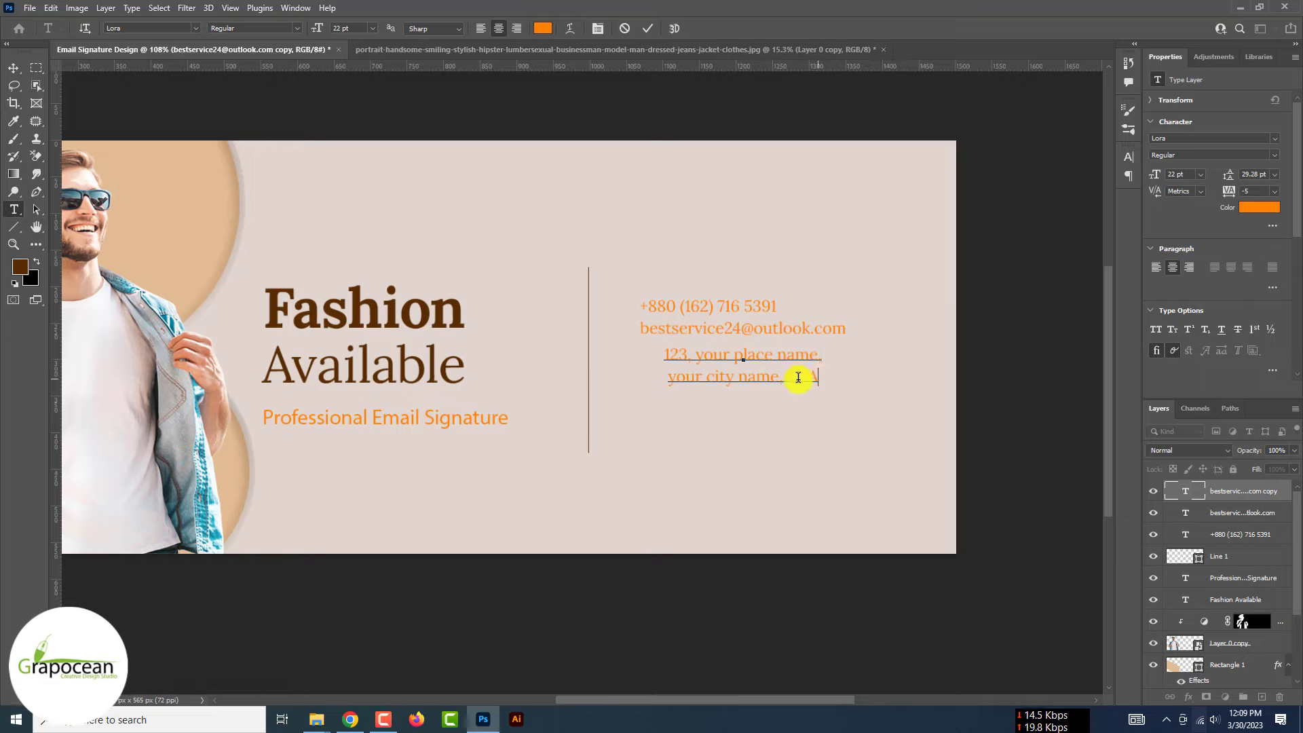
Left-align the address and move it beneath the email line
{"action": "key", "text": "ctrl+a"}
{"action": "left_click", "coordinate": [481, 28]}
{"action": "left_click", "coordinate": [14, 68]}
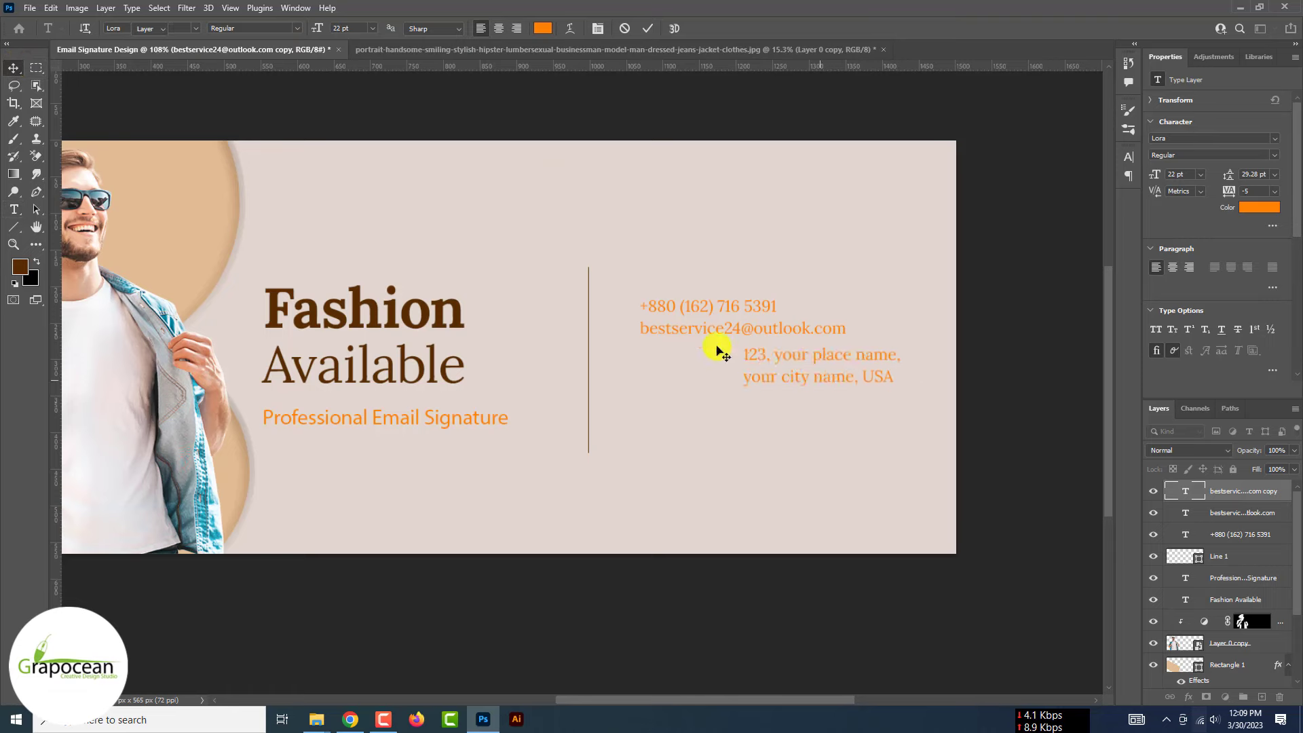
{"action": "left_click_drag", "start_coordinate": [718, 351], "coordinate": [706, 393]}
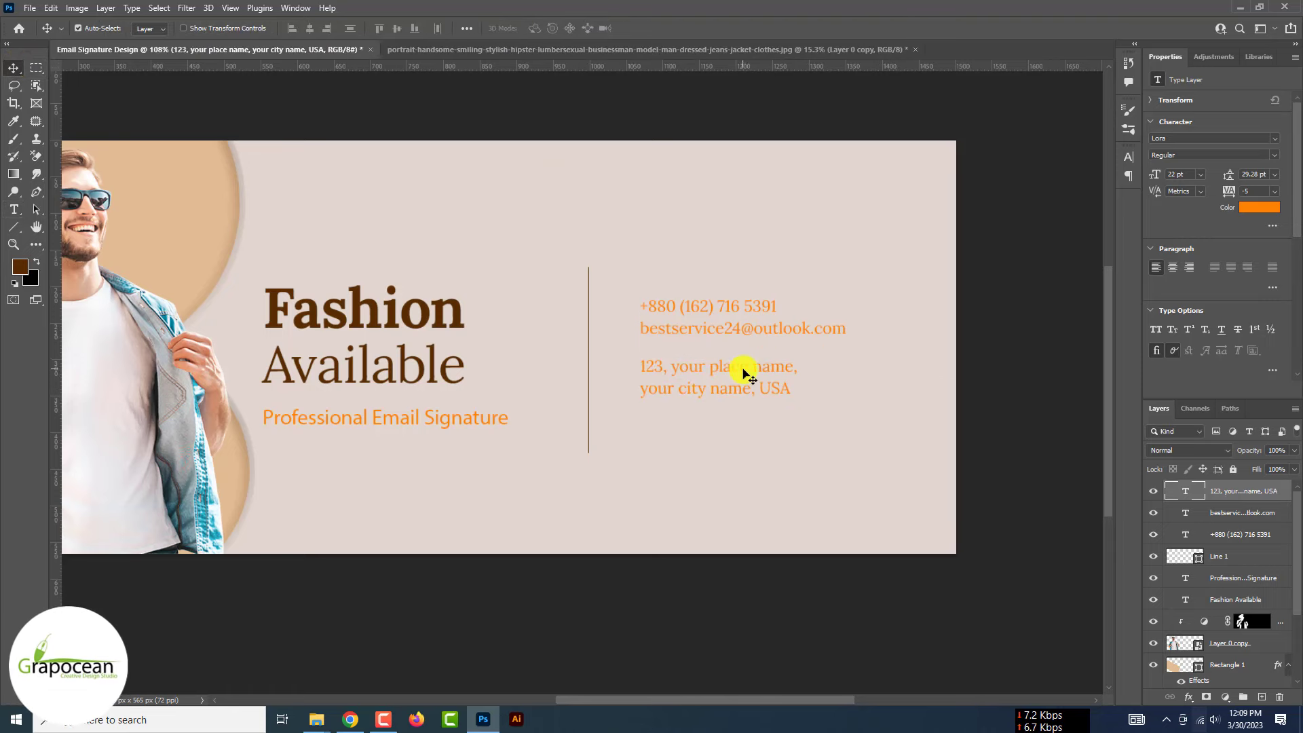
{"action": "key", "text": "ctrl+0"}
Colour the address brown (592d00), sampled from the Fashion heading
{"action": "left_click", "coordinate": [14, 209]}
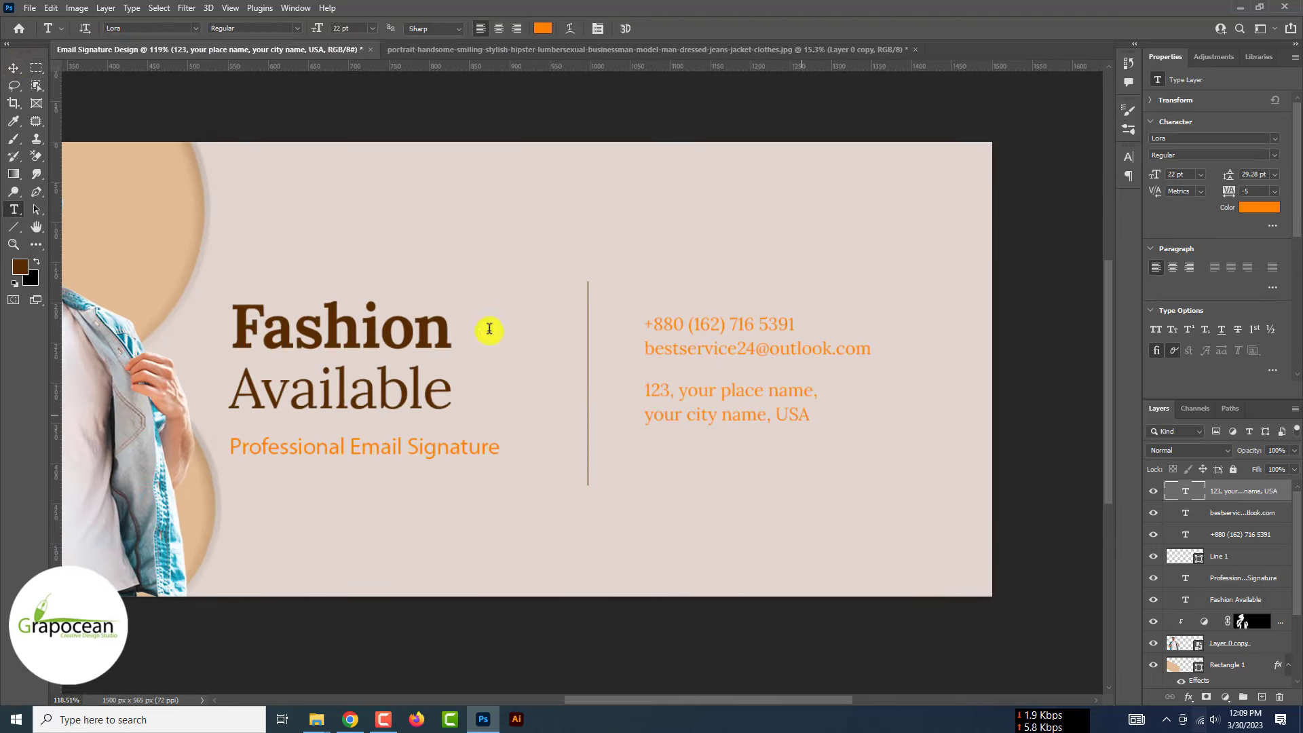
{"action": "left_click", "coordinate": [652, 383]}
{"action": "key", "text": "ctrl+a"}
{"action": "left_click", "coordinate": [543, 28]}
{"action": "left_click", "coordinate": [445, 329]}
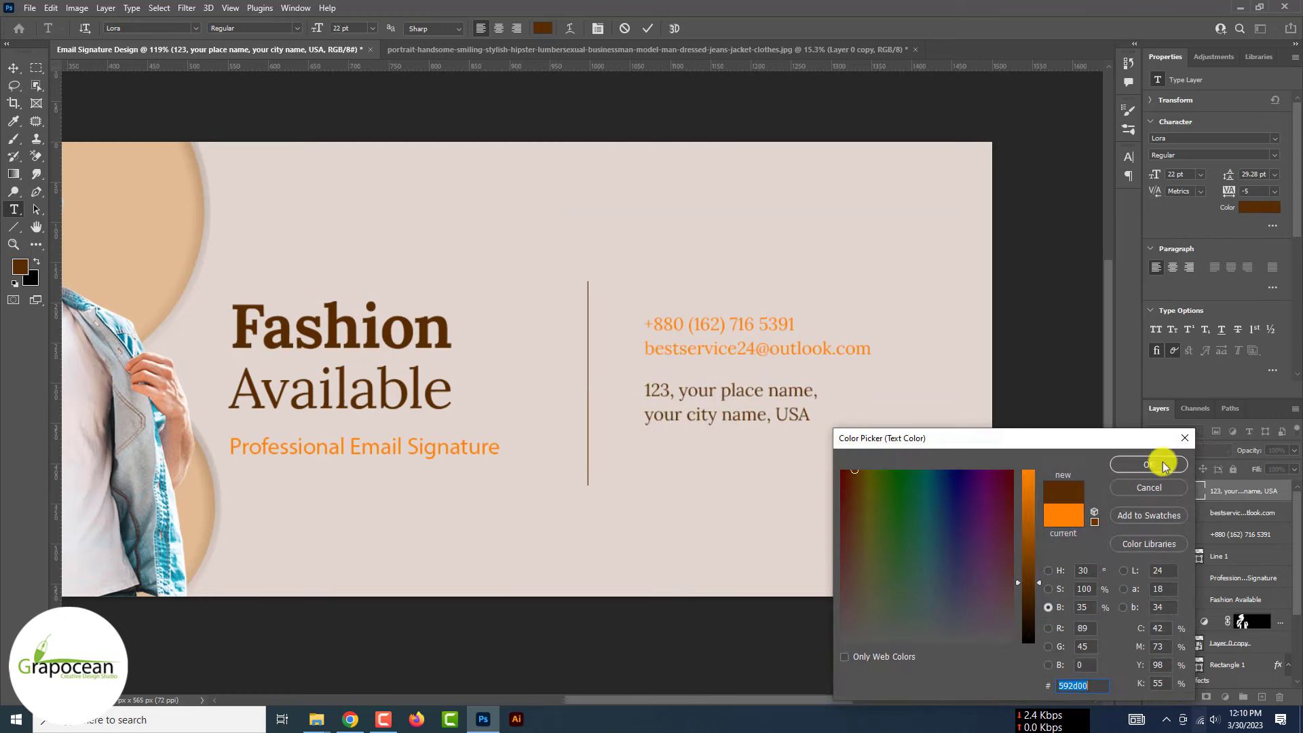
{"action": "left_click", "coordinate": [1149, 464]}
Reduce the address text to 15 pt
{"action": "left_click_drag", "start_coordinate": [807, 415], "coordinate": [627, 395]}
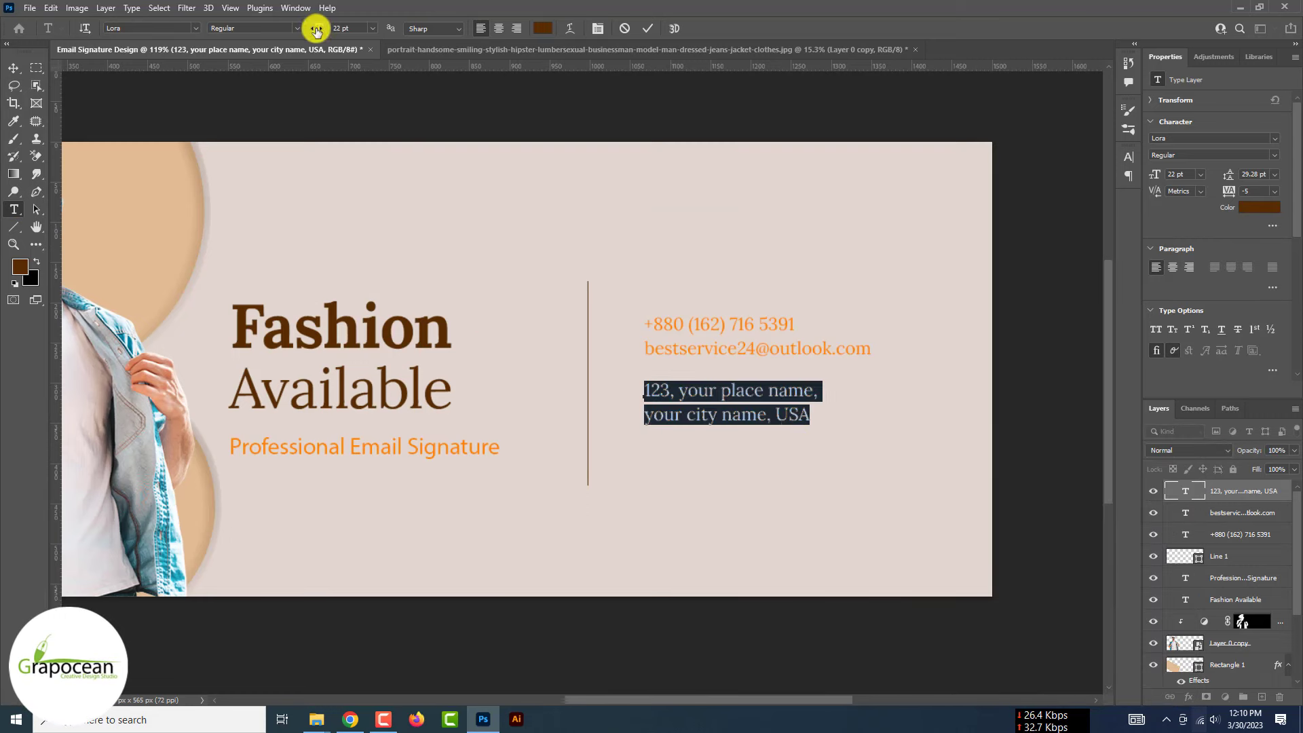
{"action": "left_click", "coordinate": [762, 414]}
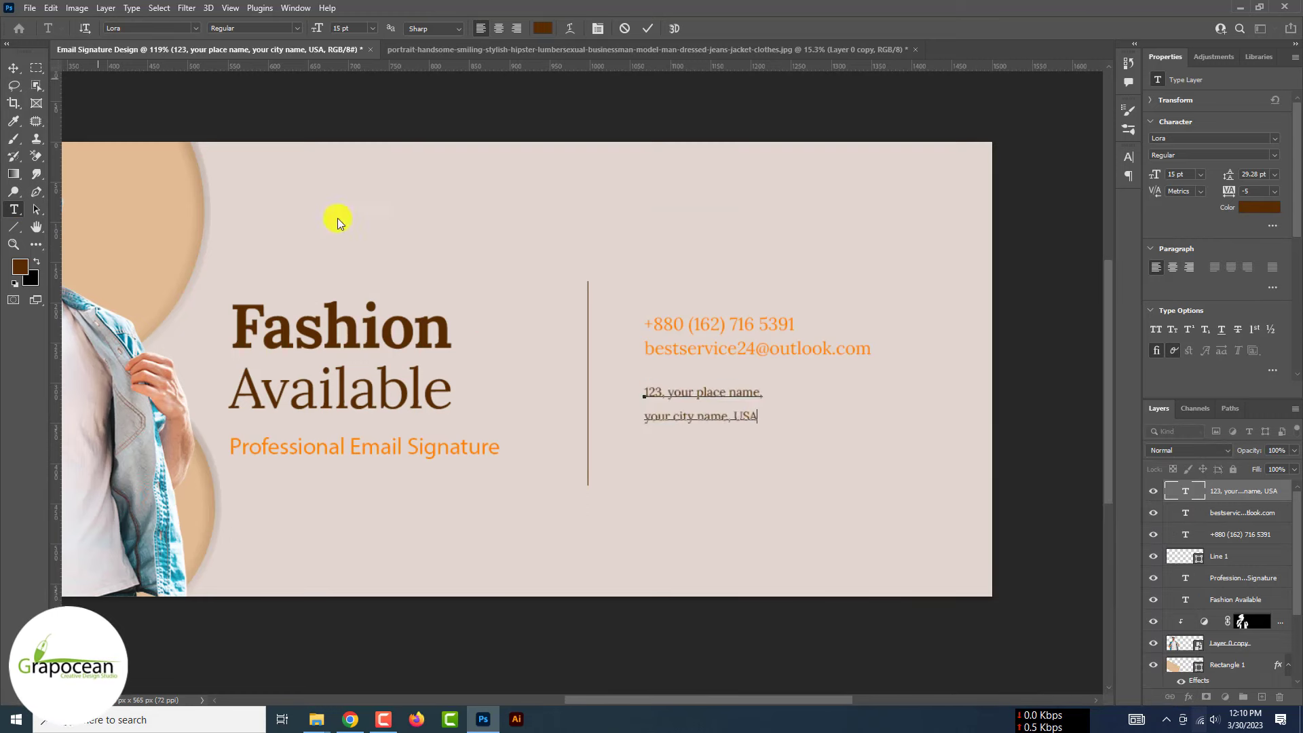
{"action": "left_click", "coordinate": [17, 70]}
{"action": "left_click", "coordinate": [14, 209]}
{"action": "scroll", "coordinate": [747, 416], "scroll_direction": "up", "scroll_amount": 3}
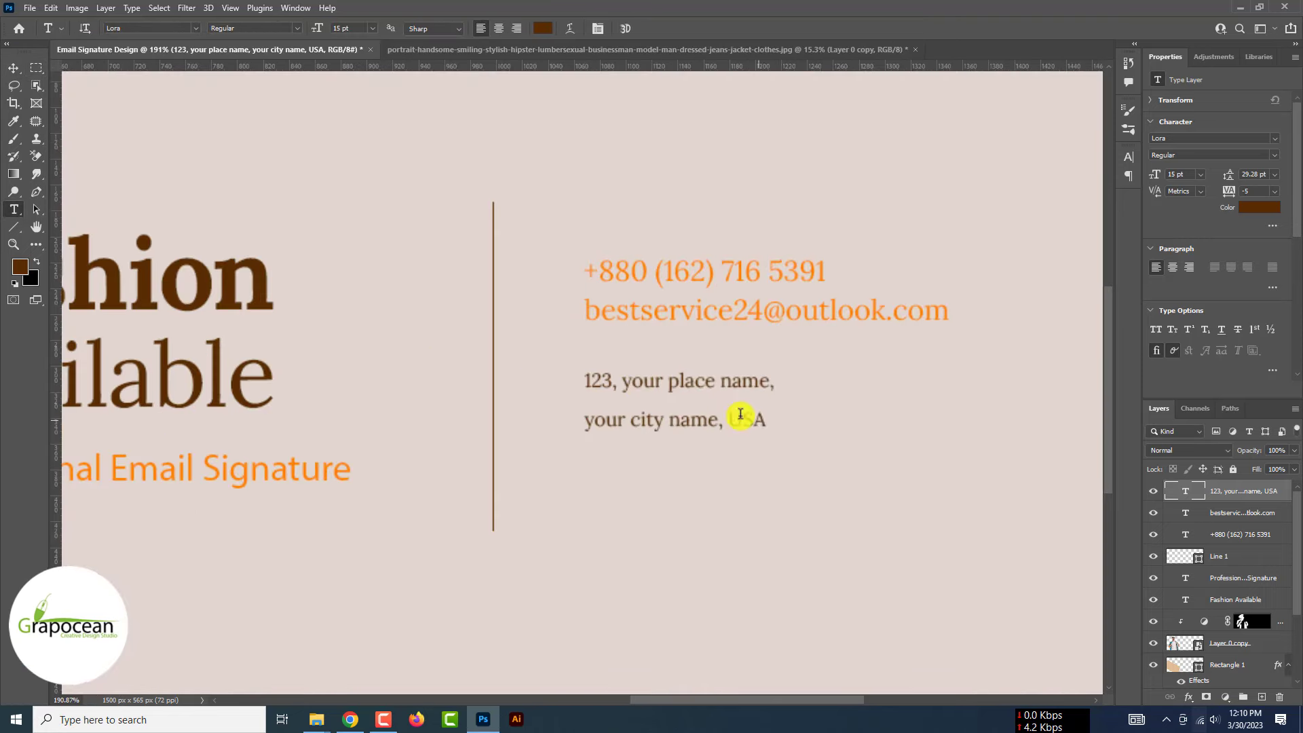
{"action": "left_click_drag", "start_coordinate": [768, 415], "coordinate": [518, 417]}
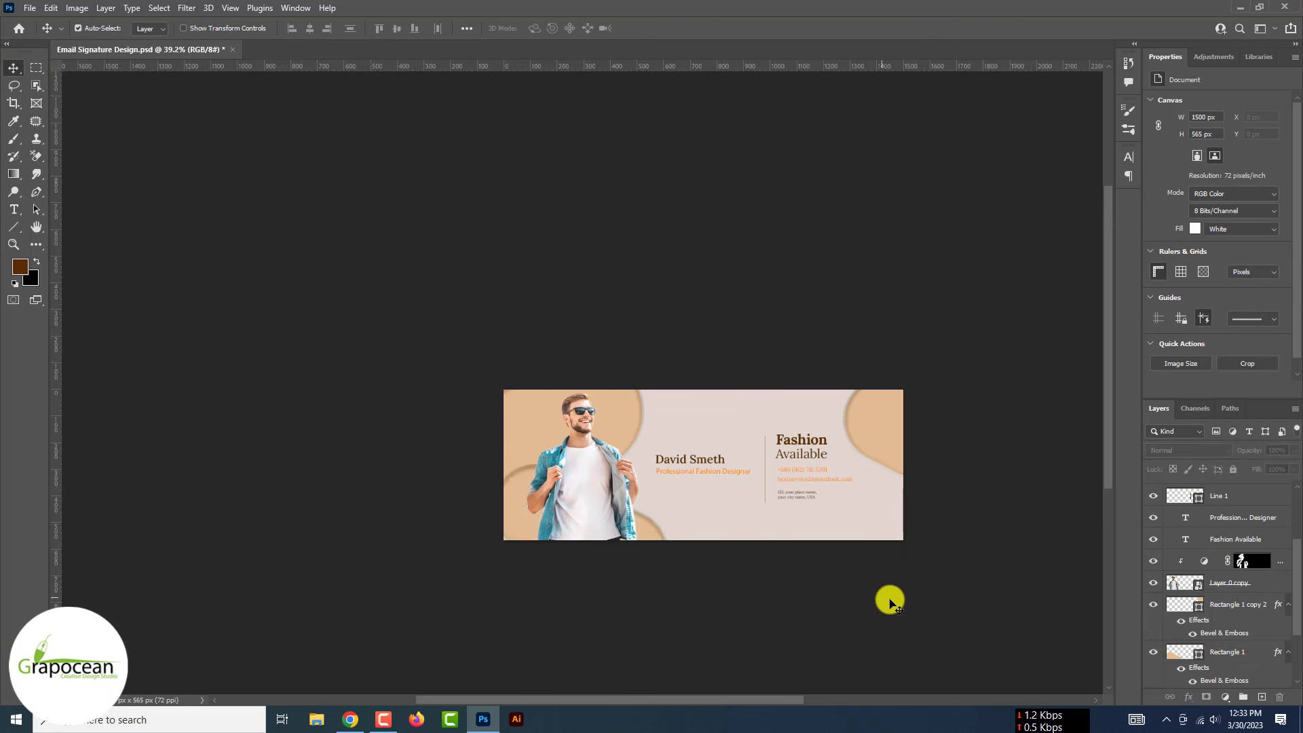
Give the arch shape a thick outline stroke, sampling the beige and saturating it to orange
{"action": "scroll", "coordinate": [890, 601], "scroll_direction": "up", "scroll_amount": 5}
{"action": "right_click", "coordinate": [1229, 604]}
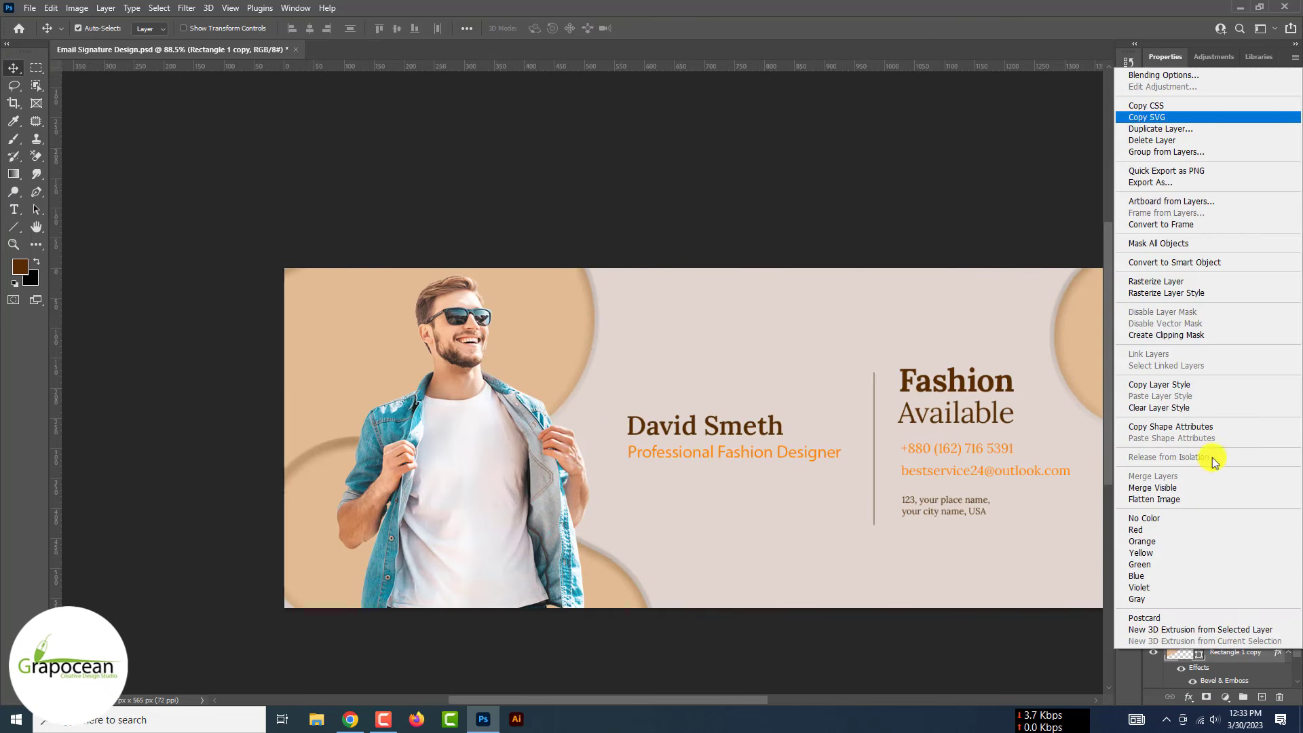
{"action": "left_click", "coordinate": [1171, 14]}
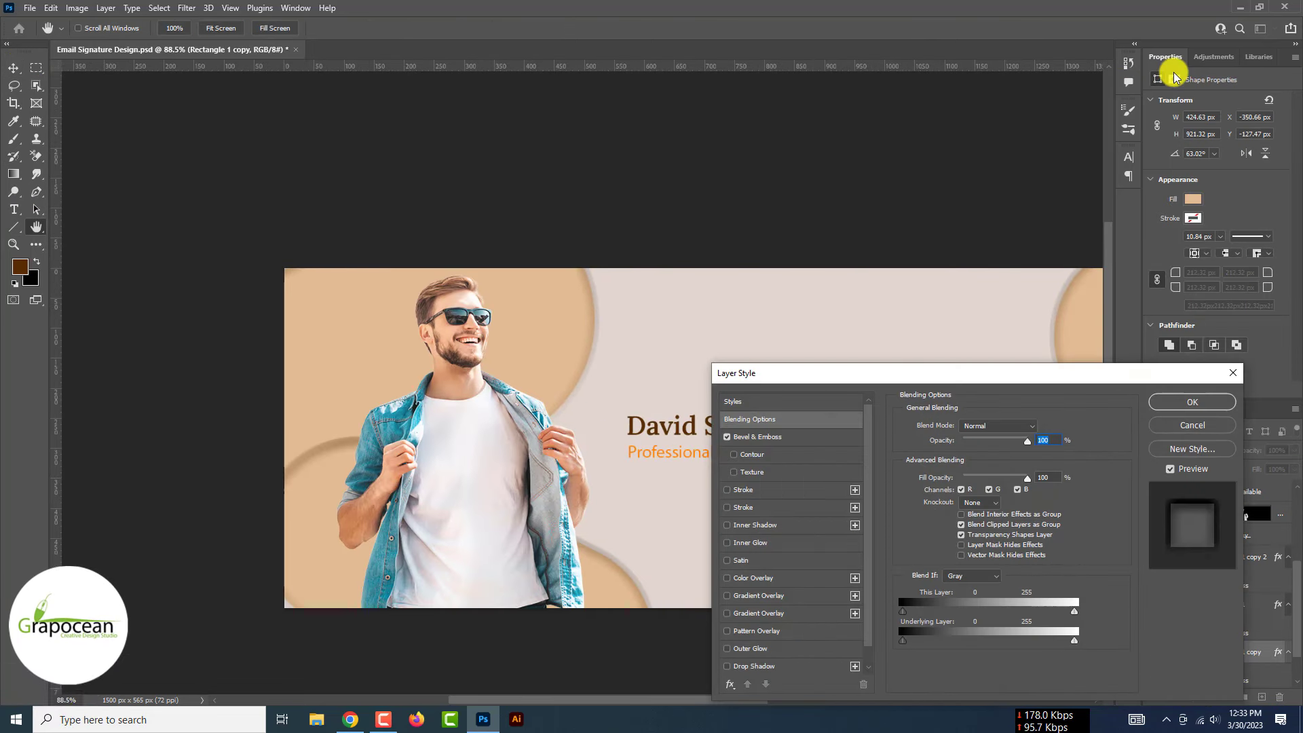
{"action": "left_click", "coordinate": [744, 508]}
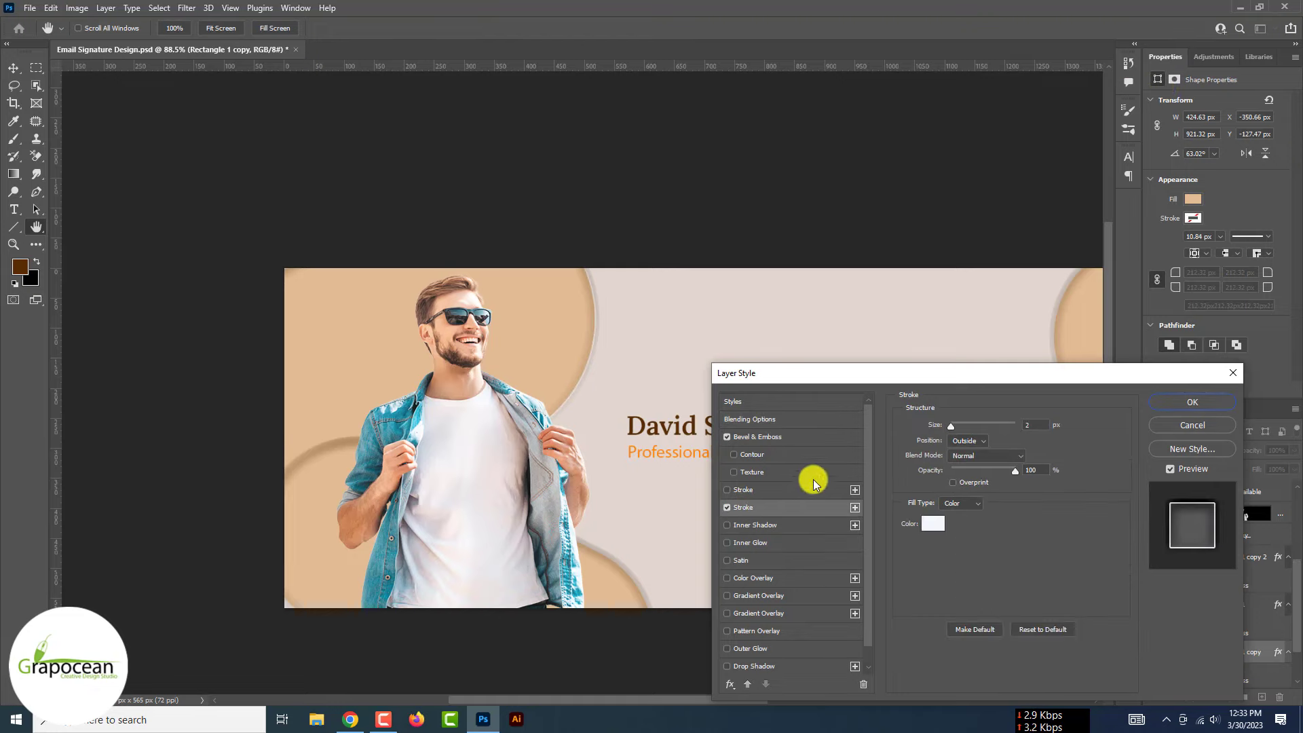
{"action": "left_click_drag", "start_coordinate": [950, 425], "coordinate": [976, 425]}
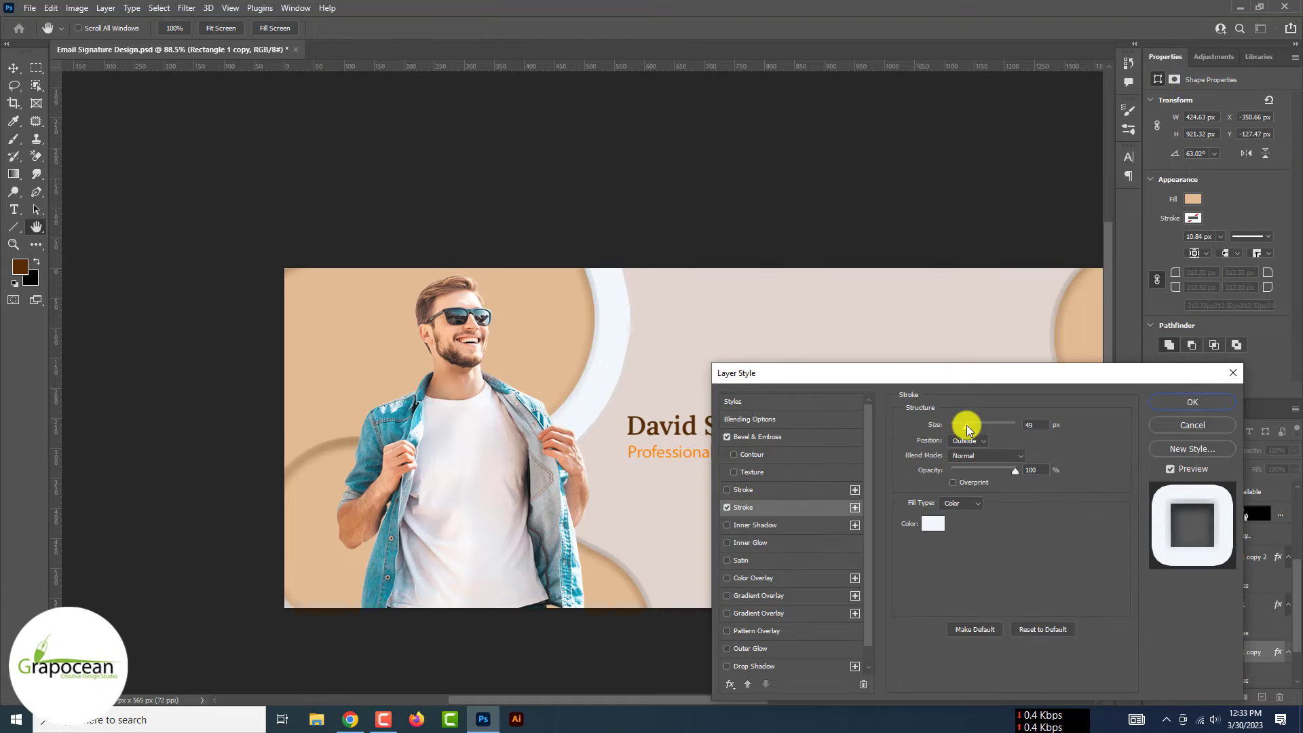
{"action": "left_click", "coordinate": [932, 523]}
{"action": "left_click", "coordinate": [577, 347]}
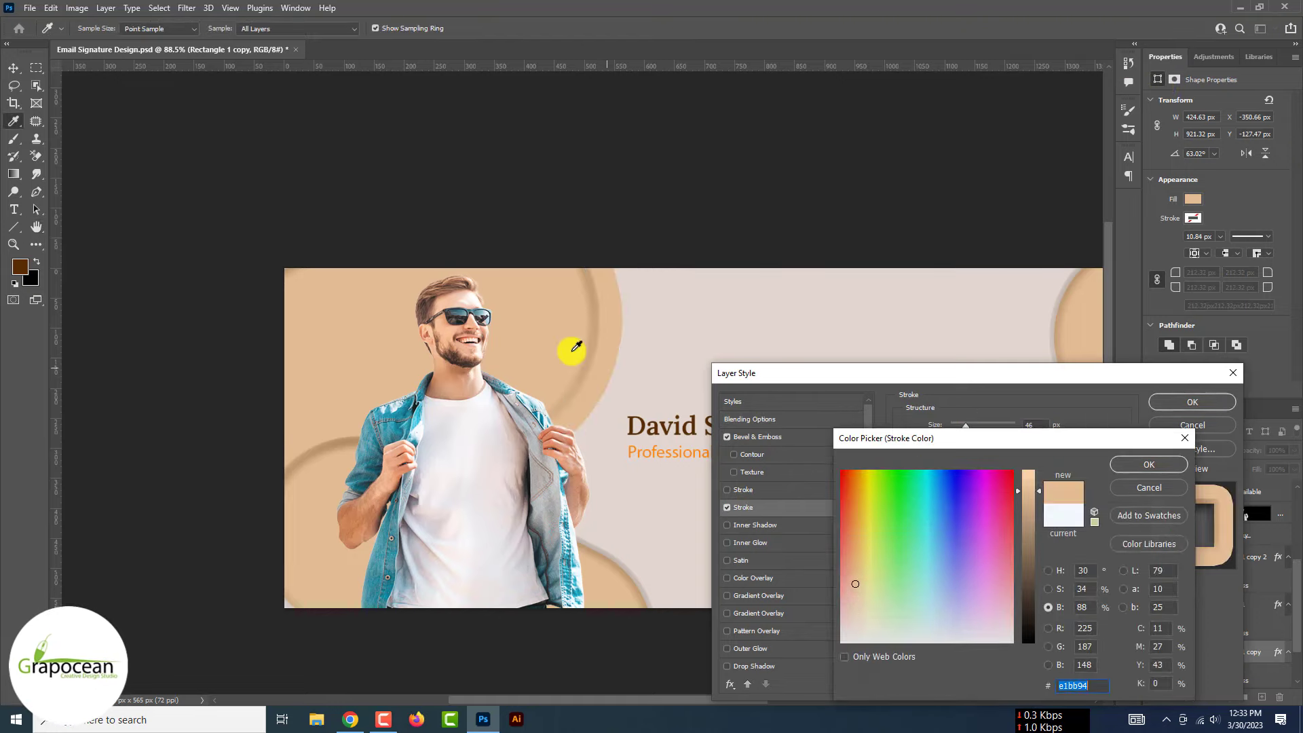
{"action": "left_click", "coordinate": [1049, 589]}
{"action": "left_click_drag", "start_coordinate": [1027, 542], "coordinate": [1048, 456]}
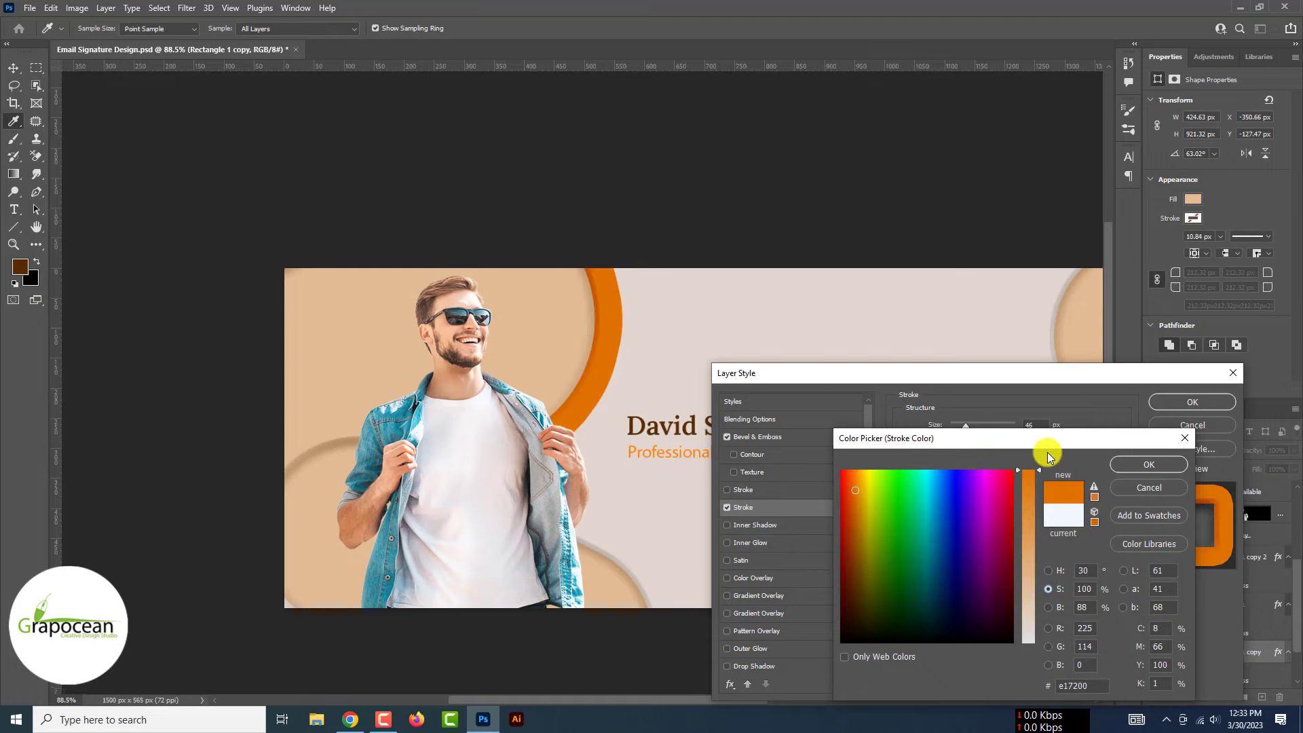
Set the arch's outline stroke colour to orange #e17200 and apply the style
{"action": "right_click", "coordinate": [1095, 687]}
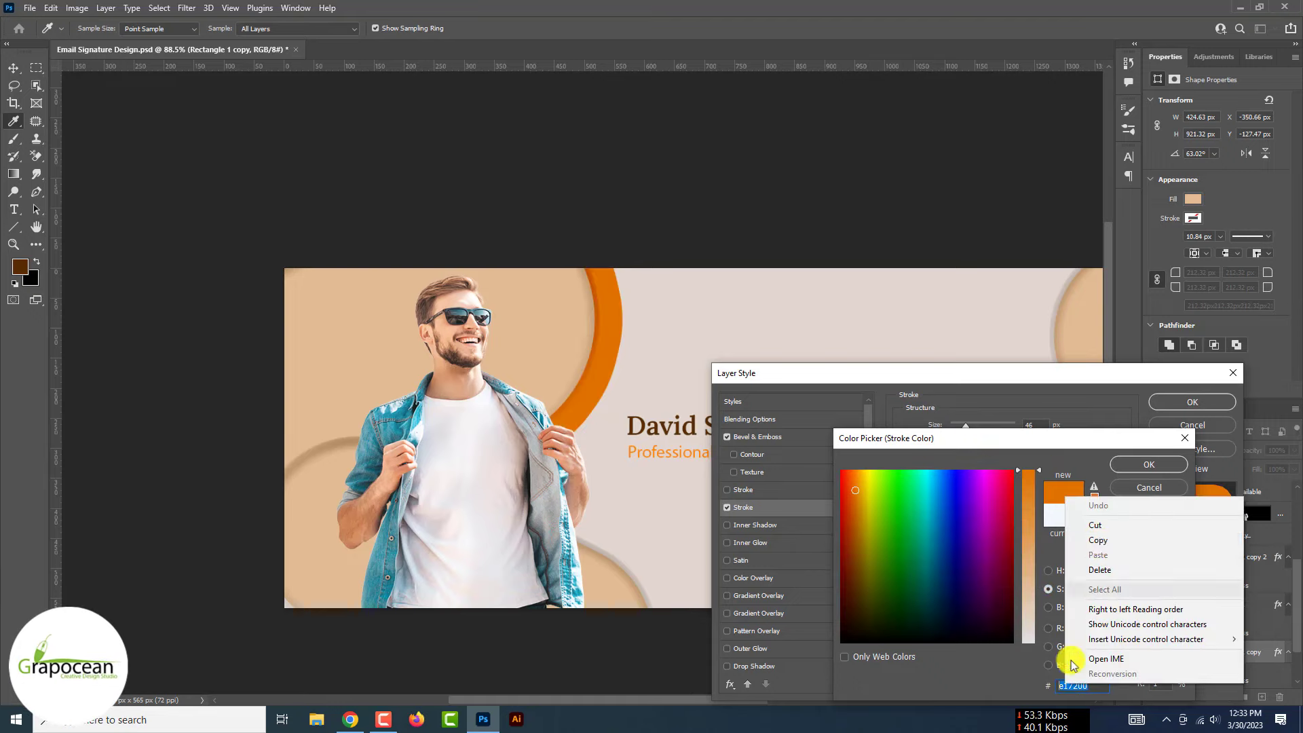
{"action": "left_click", "coordinate": [1174, 471]}
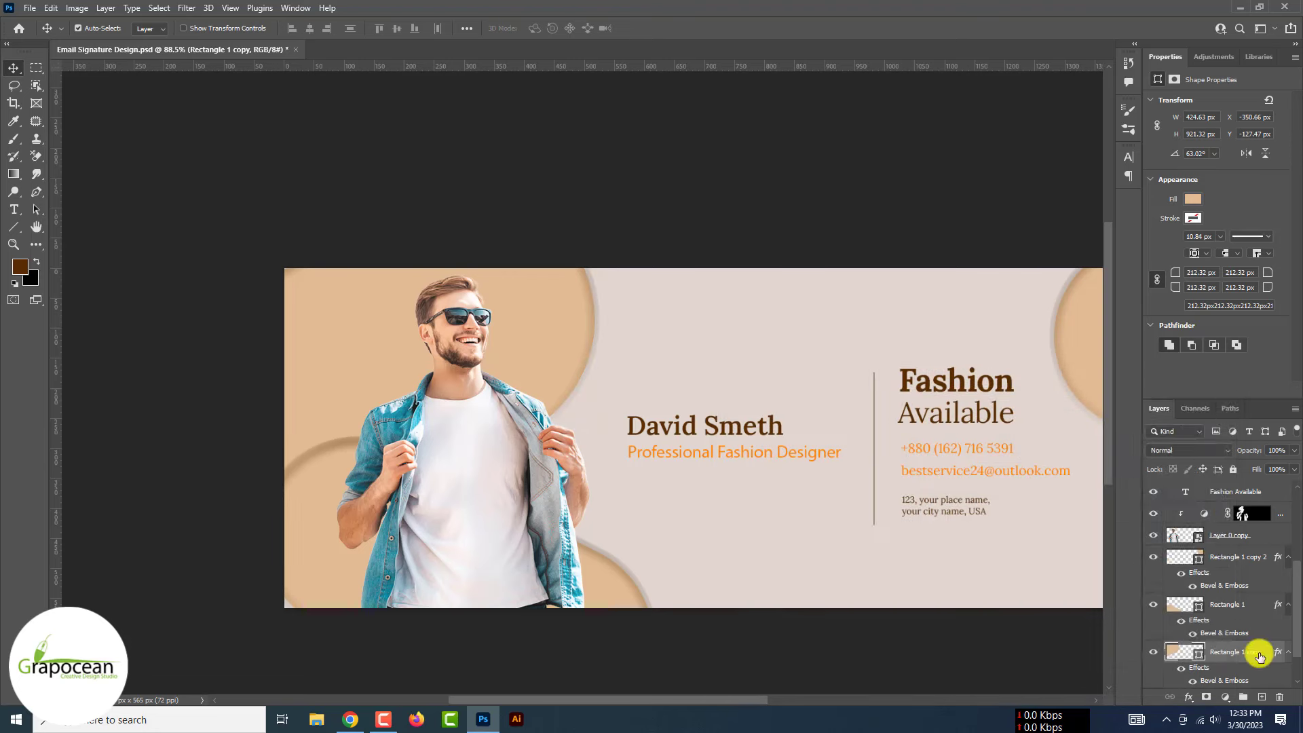
{"action": "right_click", "coordinate": [1252, 652]}
{"action": "left_click", "coordinate": [1172, 79]}
{"action": "left_click", "coordinate": [743, 489]}
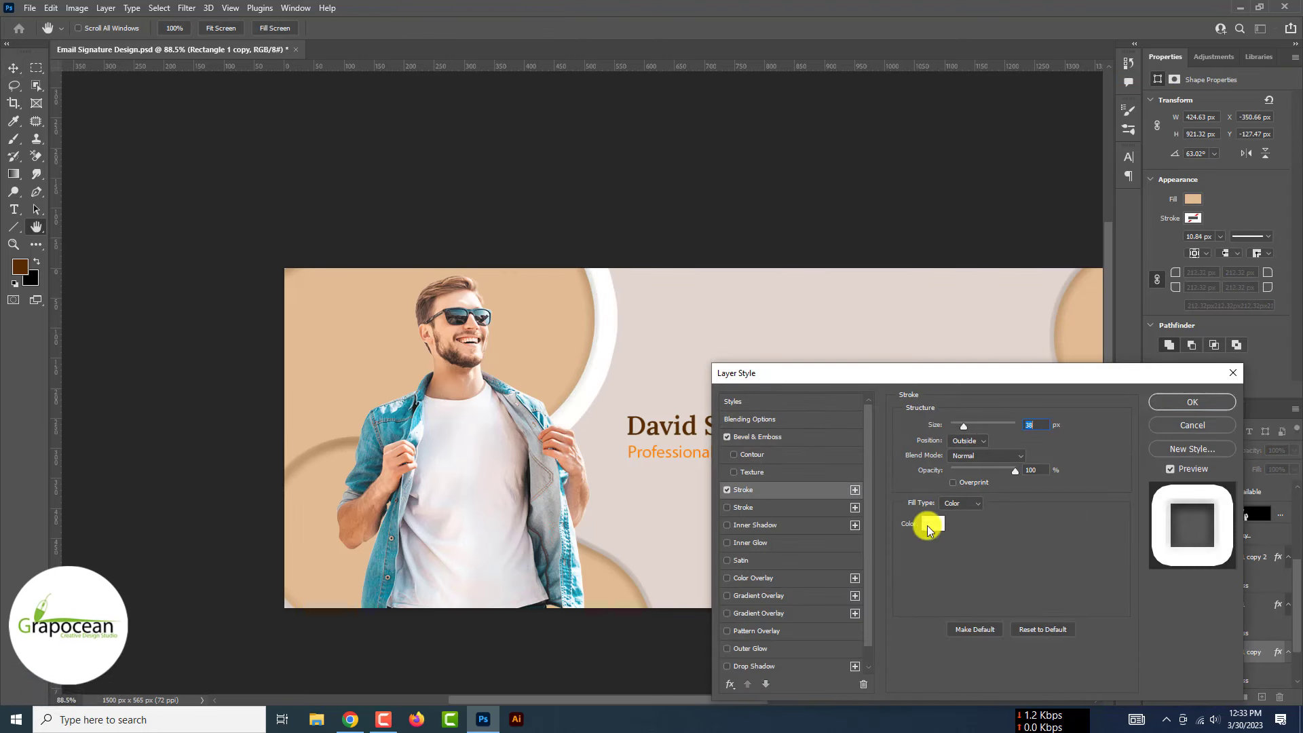
{"action": "left_click", "coordinate": [931, 523]}
{"action": "type", "text": "e17200"}
{"action": "left_click", "coordinate": [1161, 465]}
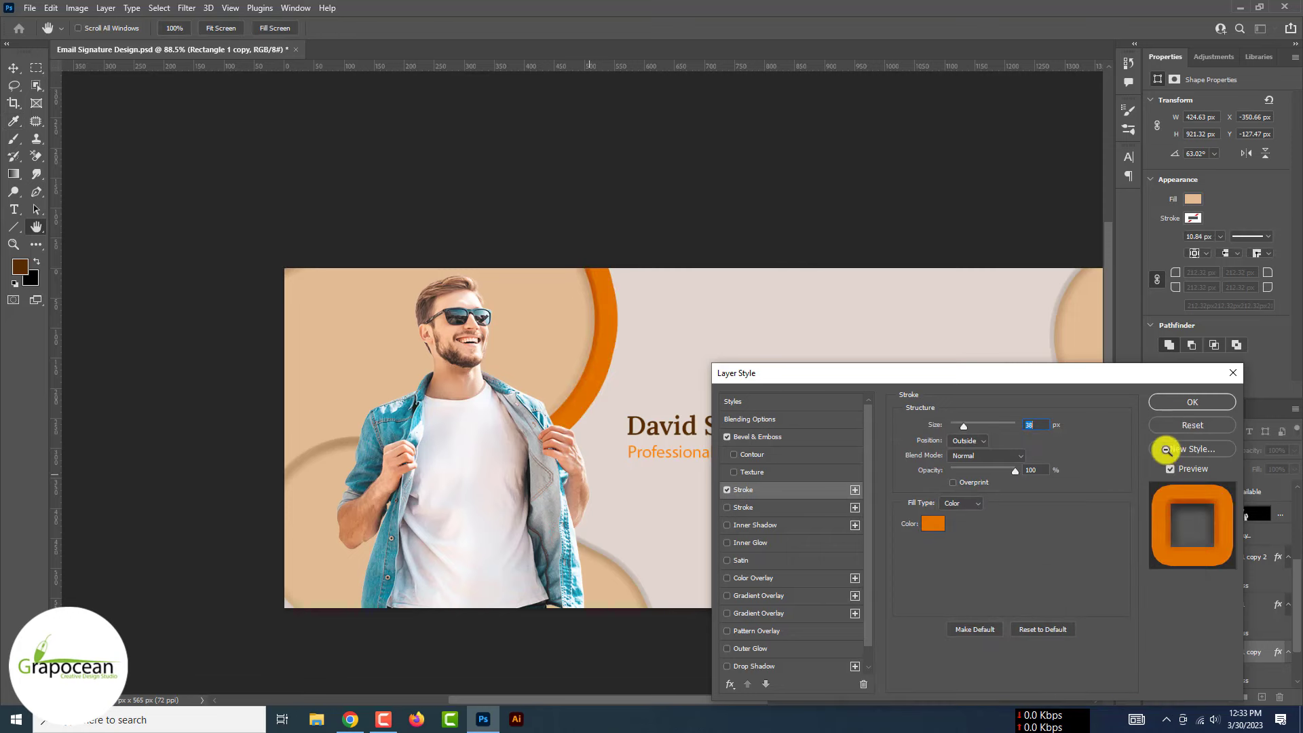
{"action": "left_click", "coordinate": [1192, 402]}
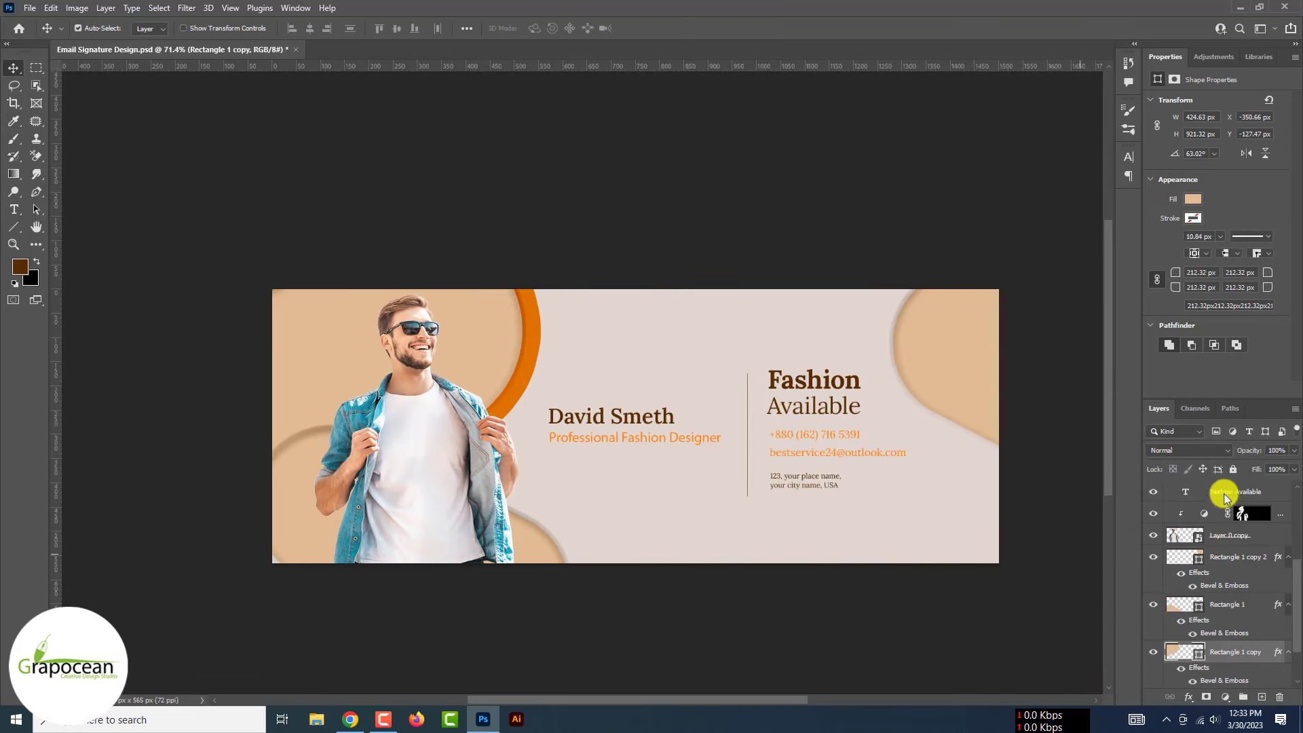
Copy the orange outline effect onto the other arch and zoom out to view the banner
{"action": "left_click_drag", "start_coordinate": [1278, 653], "coordinate": [1274, 611]}
{"action": "key", "text": "ctrl+minus"}
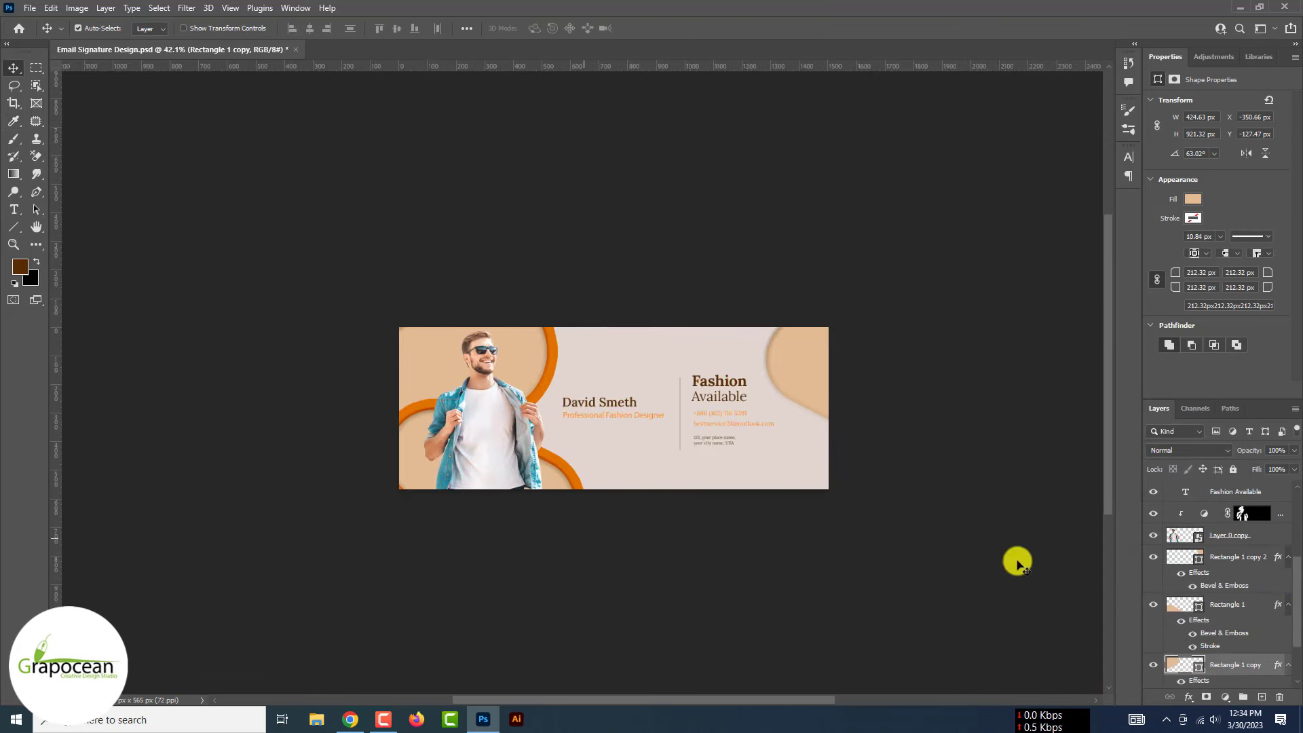
{"action": "scroll", "coordinate": [577, 482], "scroll_direction": "up", "scroll_amount": 3}
{"action": "left_click", "coordinate": [149, 378]}
{"action": "scroll", "coordinate": [544, 393], "scroll_direction": "up", "scroll_amount": 2}
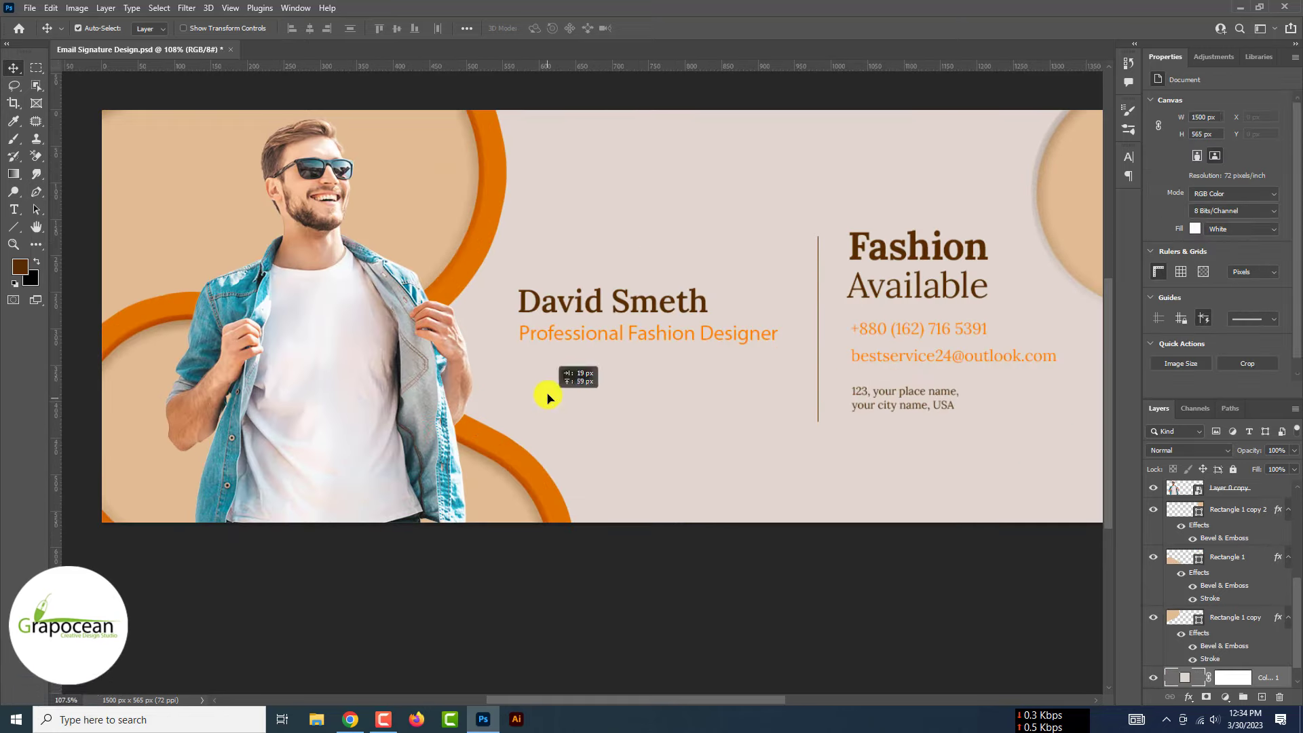
{"action": "scroll", "coordinate": [565, 536], "scroll_direction": "down", "scroll_amount": 2}
{"action": "scroll", "coordinate": [553, 539], "scroll_direction": "down", "scroll_amount": 2}
{"action": "scroll", "coordinate": [556, 425], "scroll_direction": "up", "scroll_amount": 2}
Nudge the Rectangle 1 arch slightly left with Shift+Left, then deselect
{"action": "left_click", "coordinate": [558, 425]}
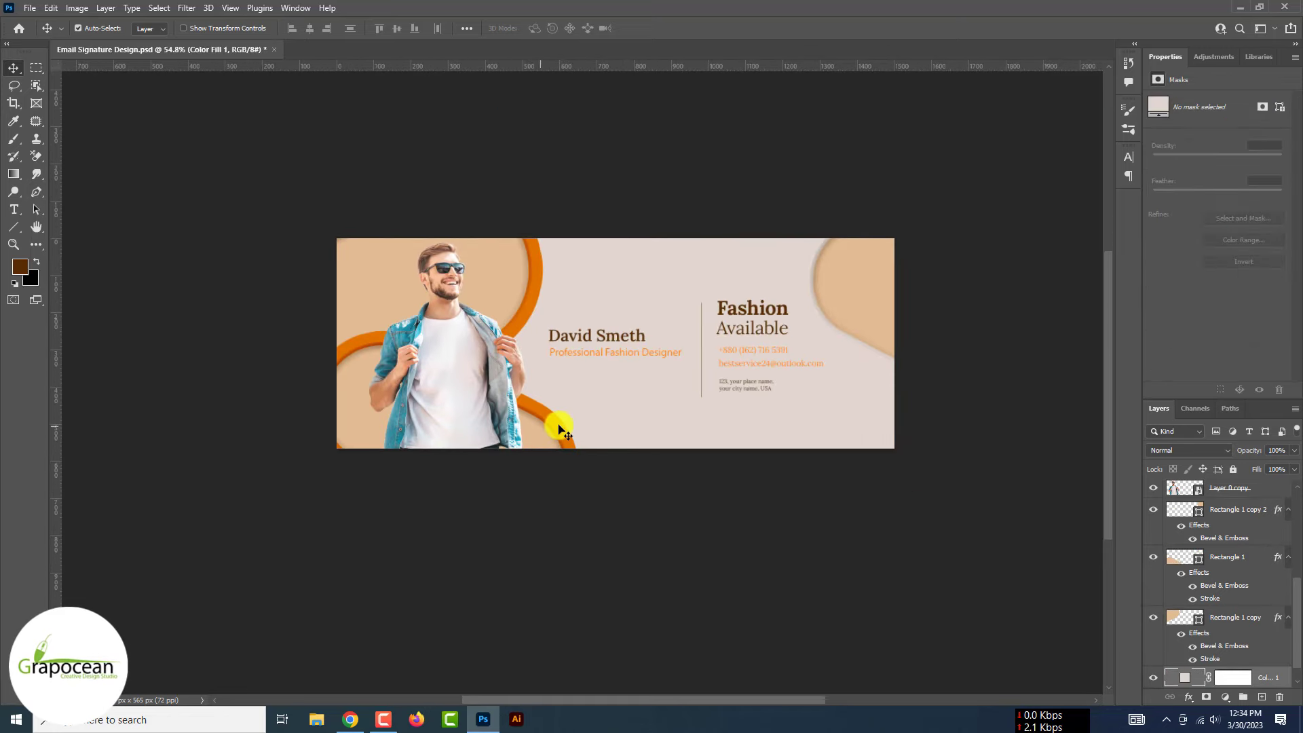
{"action": "left_click", "coordinate": [1153, 596]}
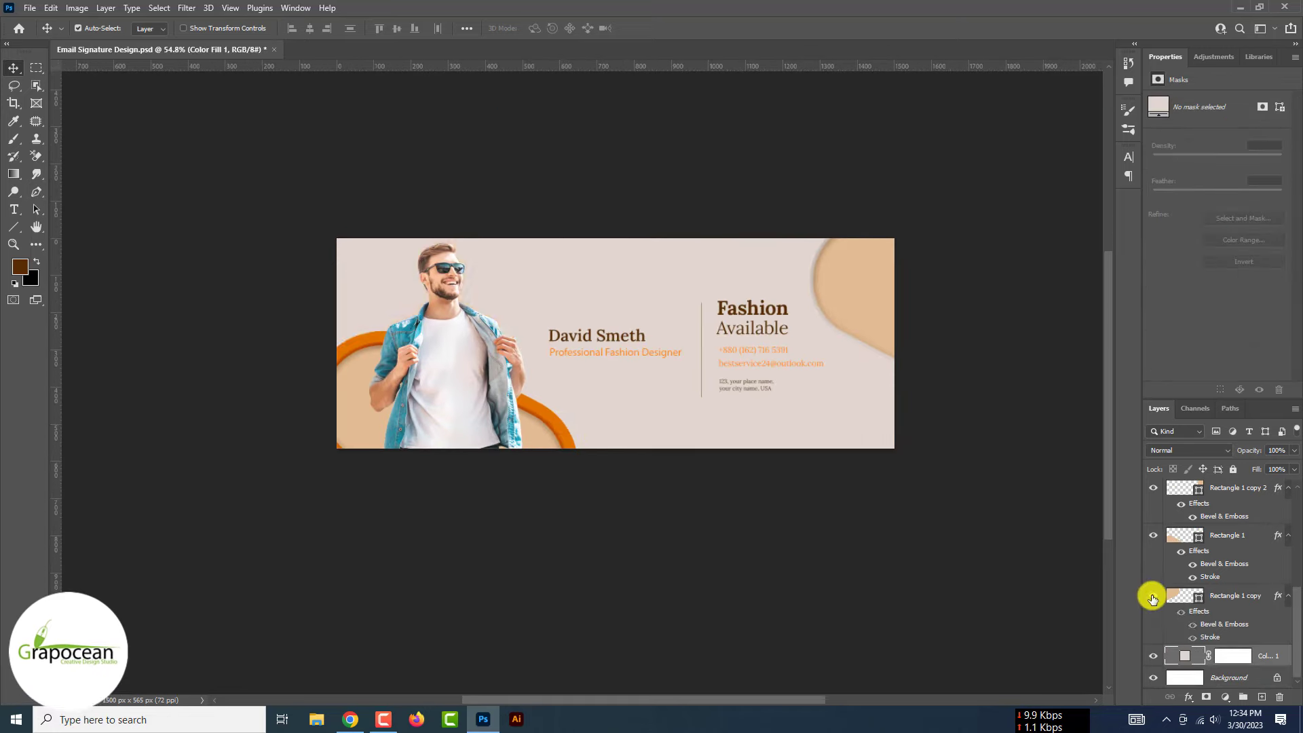
{"action": "left_click", "coordinate": [1222, 539]}
{"action": "key", "text": "shift+Left"}
{"action": "key", "text": "shift+Left"}
{"action": "key", "text": "shift+Left"}
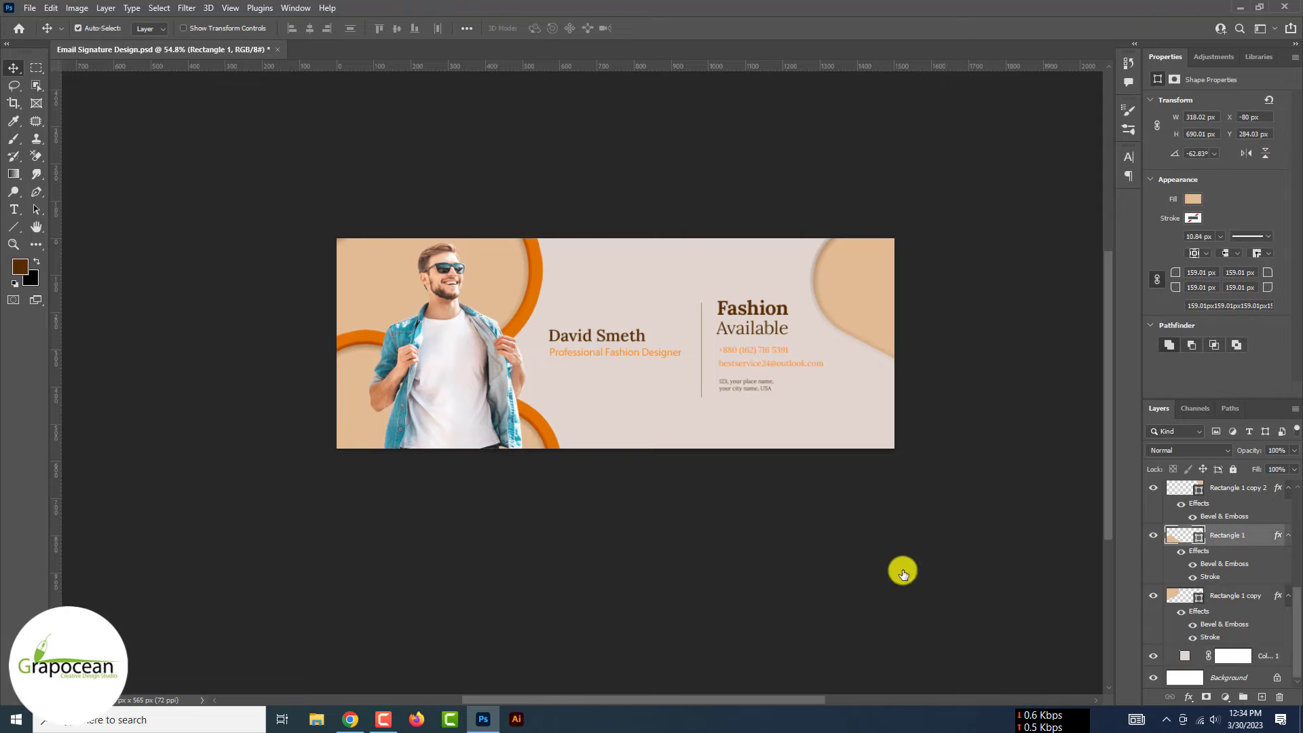
{"action": "left_click", "coordinate": [651, 595]}
{"action": "scroll", "coordinate": [652, 596], "scroll_direction": "down", "scroll_amount": 3}
{"action": "scroll", "coordinate": [582, 454], "scroll_direction": "up", "scroll_amount": 4}
{"action": "left_click", "coordinate": [593, 408]}
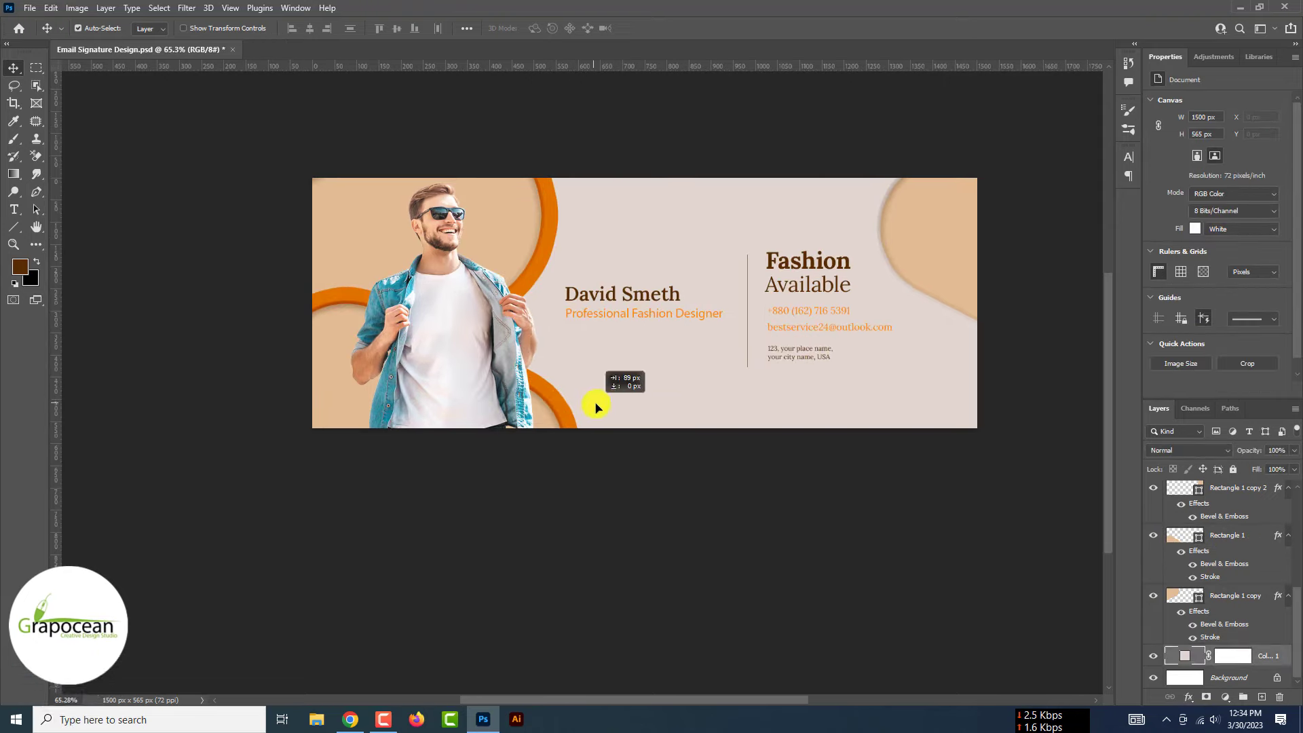
Rotate the lower orange arch (Rectangle 1) diagonally behind the man and commit
{"action": "left_click", "coordinate": [1181, 536]}
{"action": "key", "text": "ctrl+t"}
{"action": "mouse_move", "coordinate": [594, 573]}
{"action": "left_mouse_down"}
{"action": "mouse_move", "coordinate": [582, 237]}
{"action": "mouse_move", "coordinate": [534, 541]}
{"action": "mouse_move", "coordinate": [590, 279]}
{"action": "left_mouse_up"}
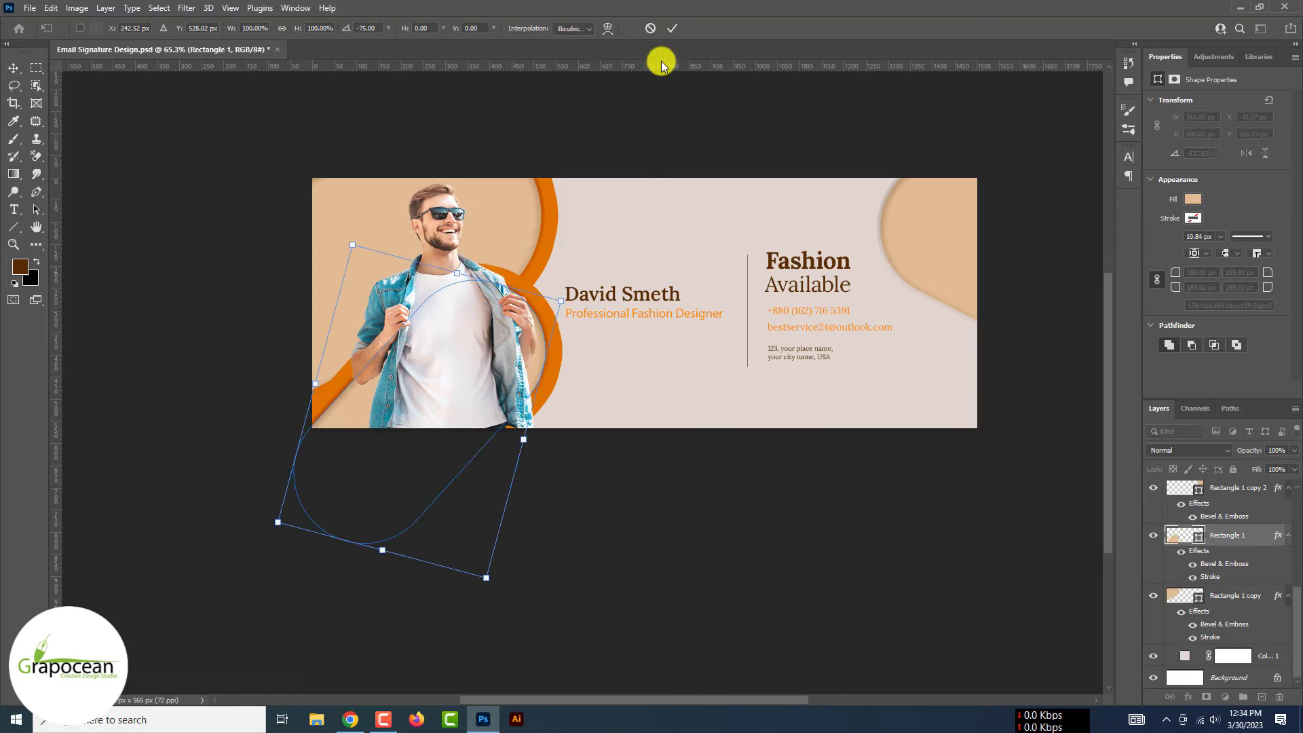
{"action": "scroll", "coordinate": [529, 384], "scroll_direction": "up", "scroll_amount": 1}
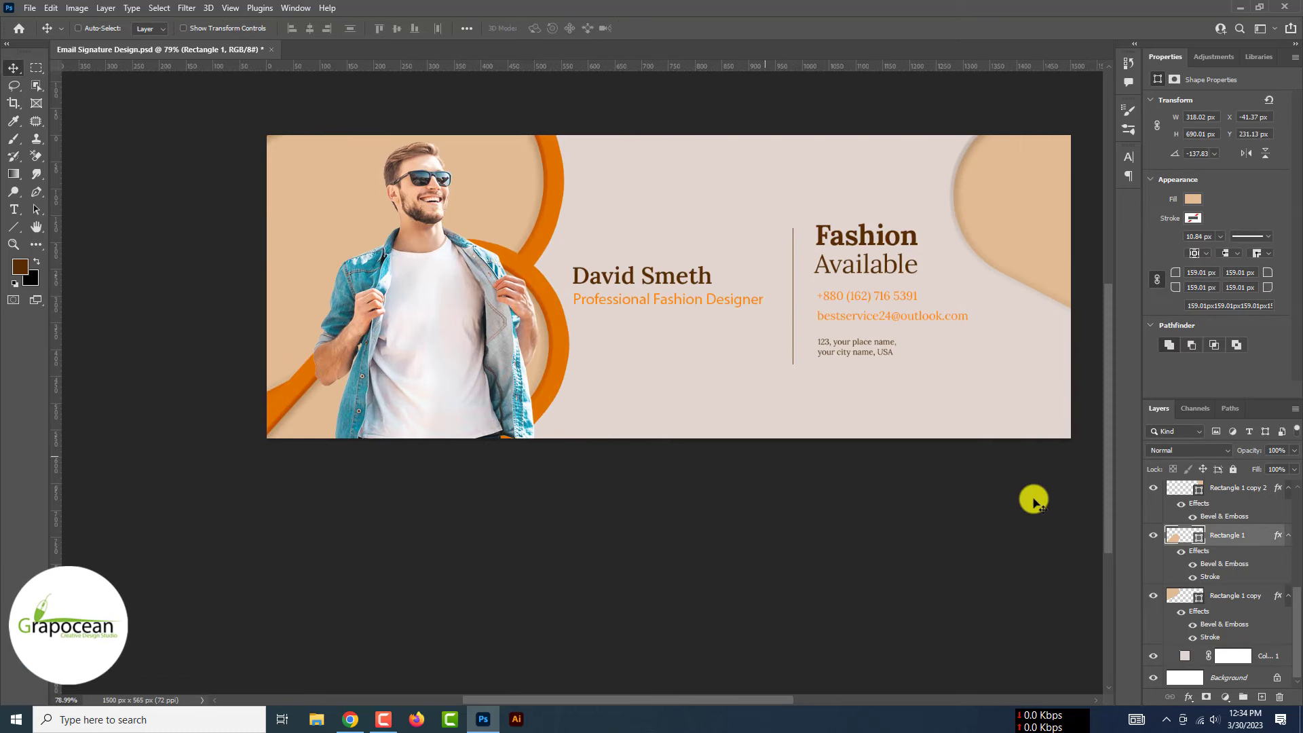
{"action": "key", "text": "ctrl+t"}
{"action": "left_click_drag", "start_coordinate": [563, 387], "coordinate": [527, 332]}
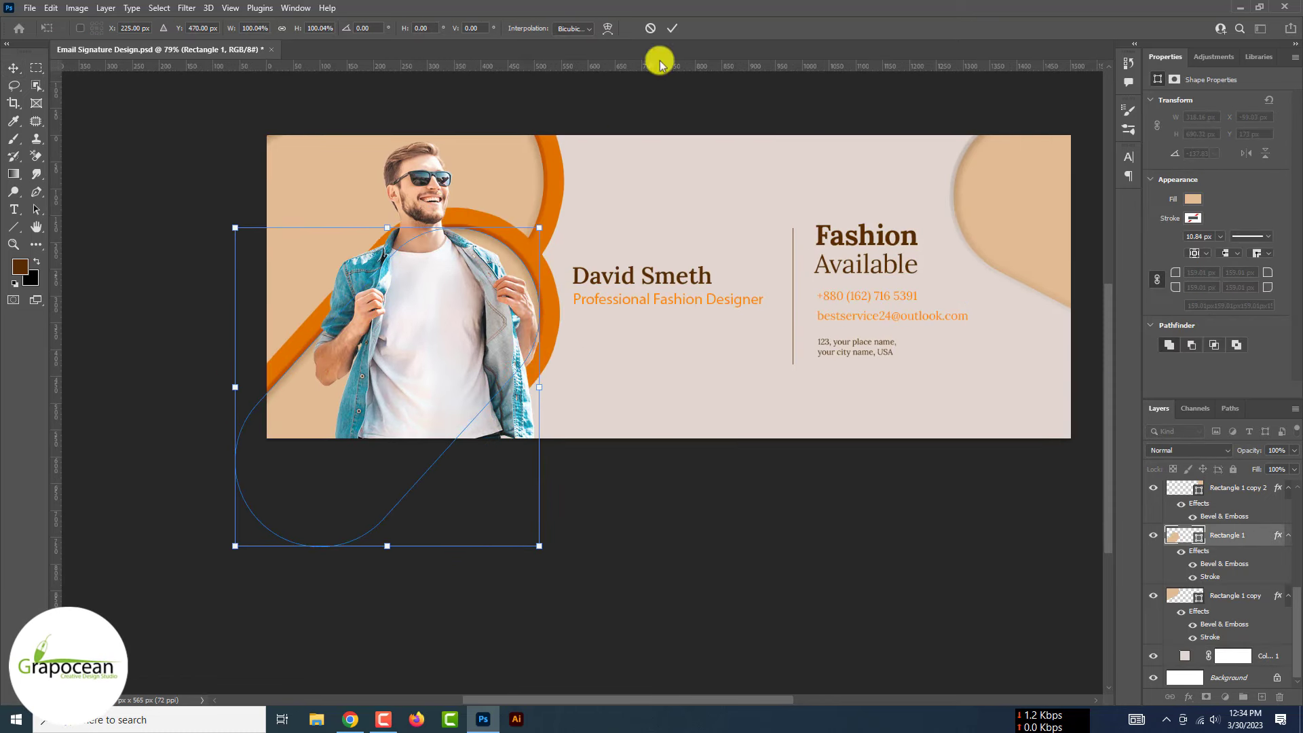
{"action": "left_click", "coordinate": [672, 28]}
Rotate the second orange arch, commit, and drag it into place
{"action": "left_click", "coordinate": [1225, 595]}
{"action": "key", "text": "ctrl+t"}
{"action": "left_click_drag", "start_coordinate": [610, 518], "coordinate": [609, 354]}
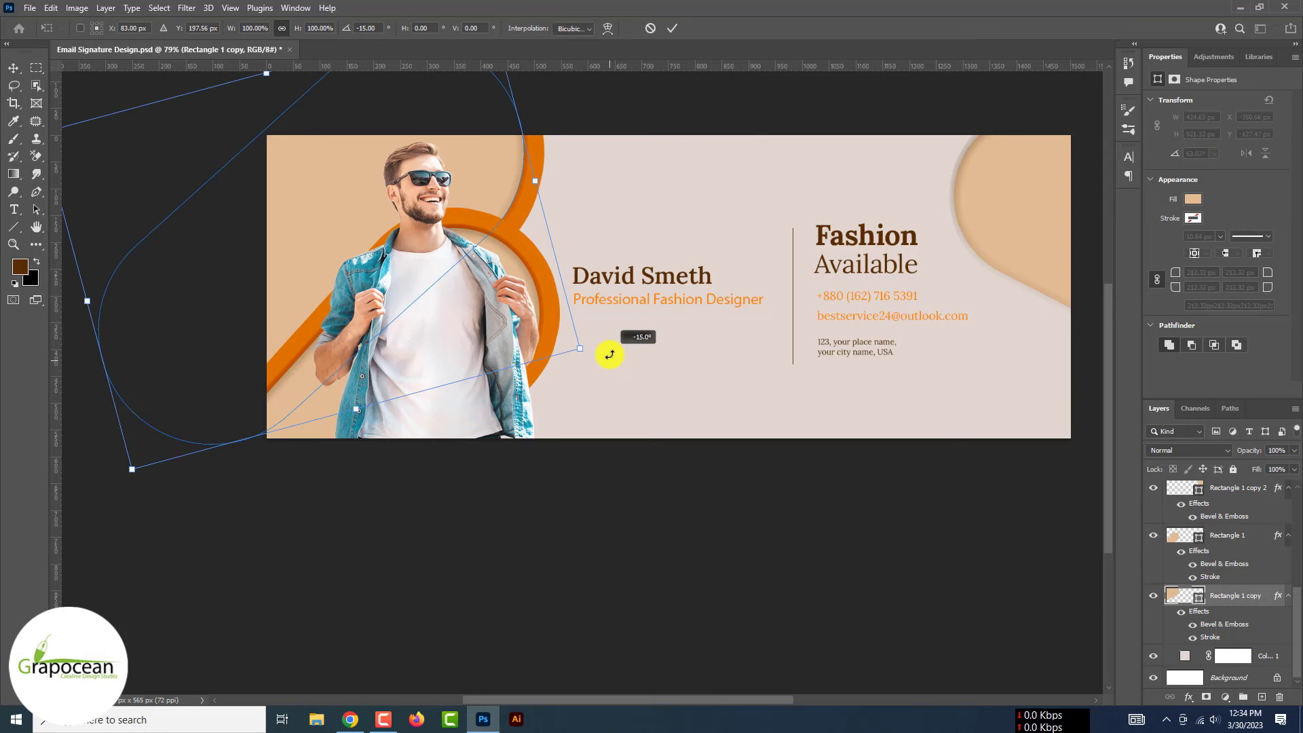
{"action": "left_click", "coordinate": [672, 27]}
{"action": "scroll", "coordinate": [638, 567], "scroll_direction": "down", "scroll_amount": 2}
{"action": "left_click", "coordinate": [631, 536]}
{"action": "scroll", "coordinate": [535, 300], "scroll_direction": "up", "scroll_amount": 2}
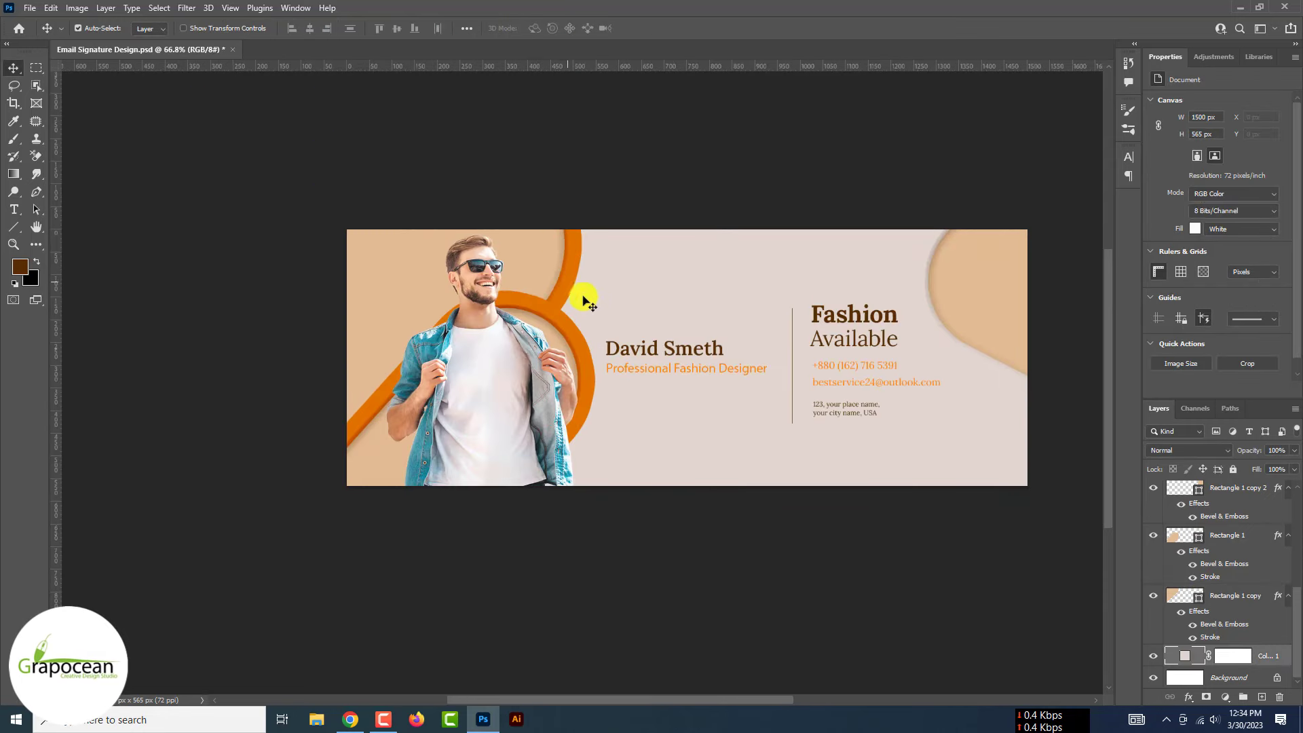
{"action": "left_click_drag", "start_coordinate": [585, 299], "coordinate": [610, 367]}
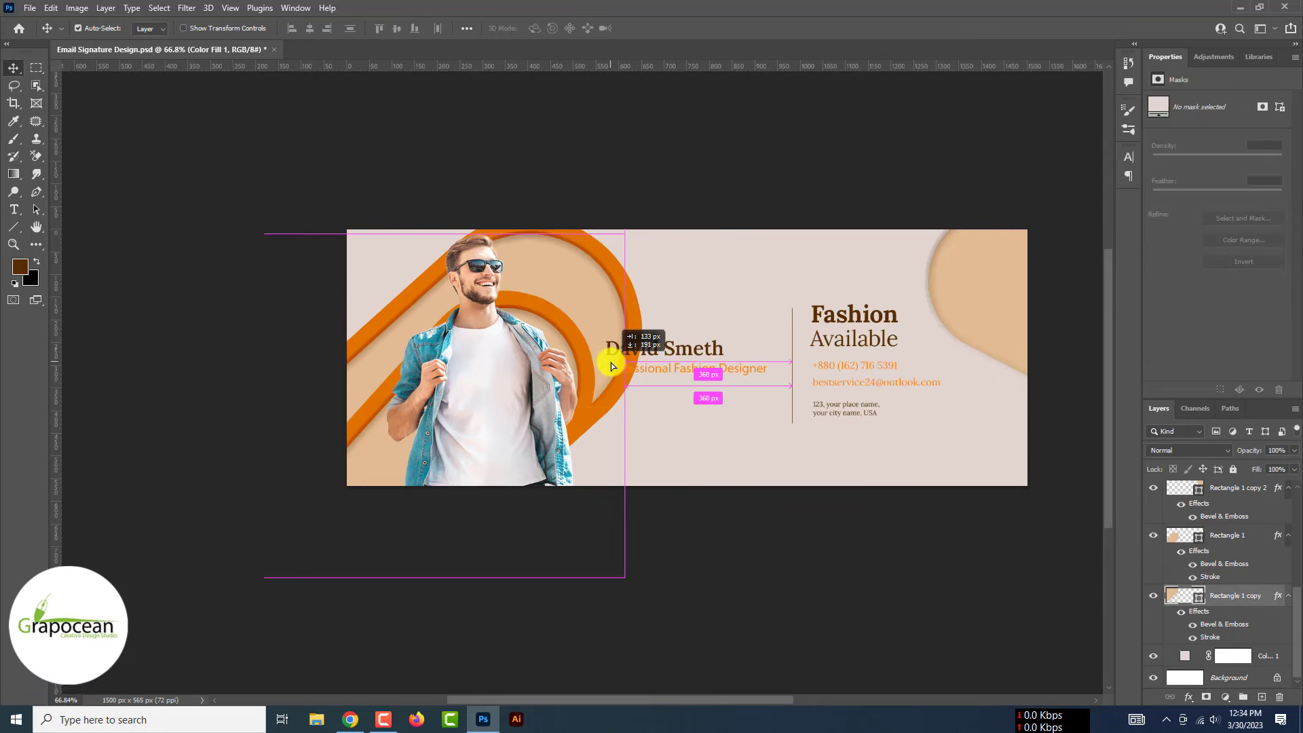
Finish shifting the arch left, then scale up the name and title text
{"action": "left_click_drag", "start_coordinate": [611, 367], "coordinate": [607, 361]}
{"action": "left_click", "coordinate": [669, 545]}
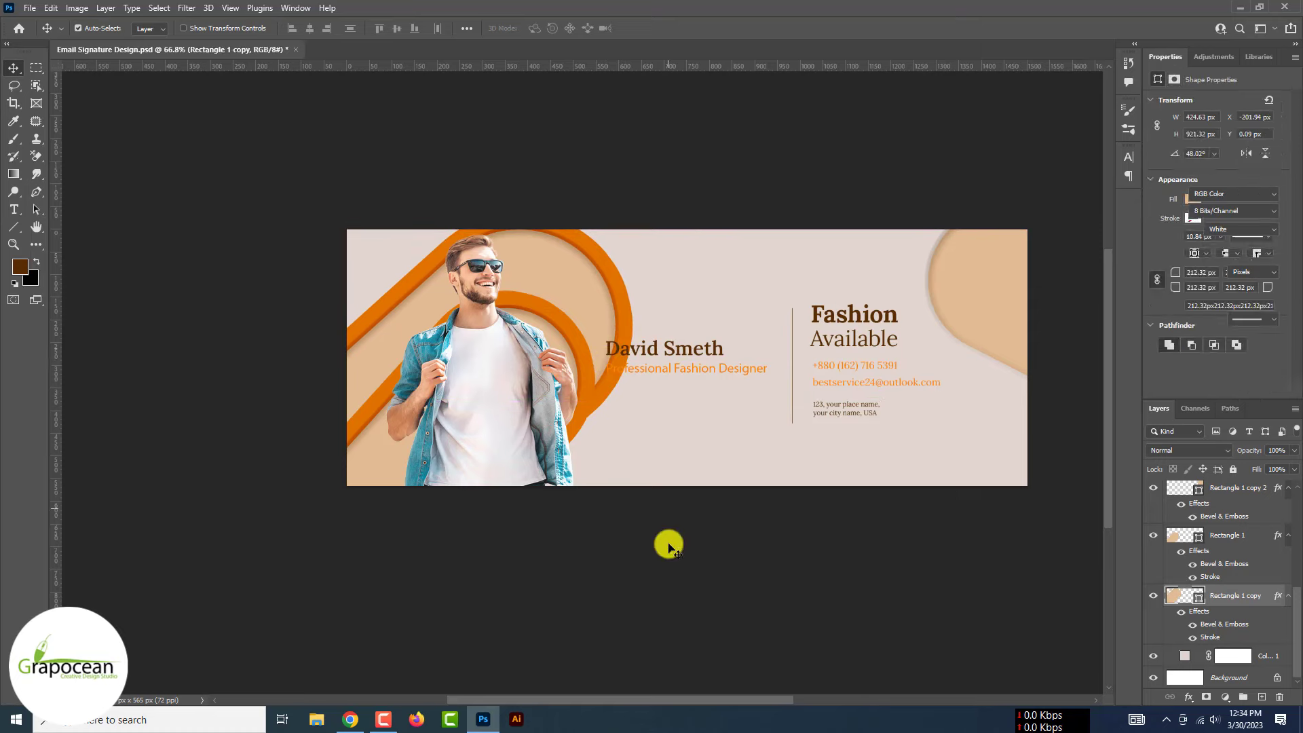
{"action": "left_click", "coordinate": [689, 366]}
{"action": "key", "text": "ctrl+t"}
{"action": "left_click_drag", "start_coordinate": [768, 377], "coordinate": [779, 392]}
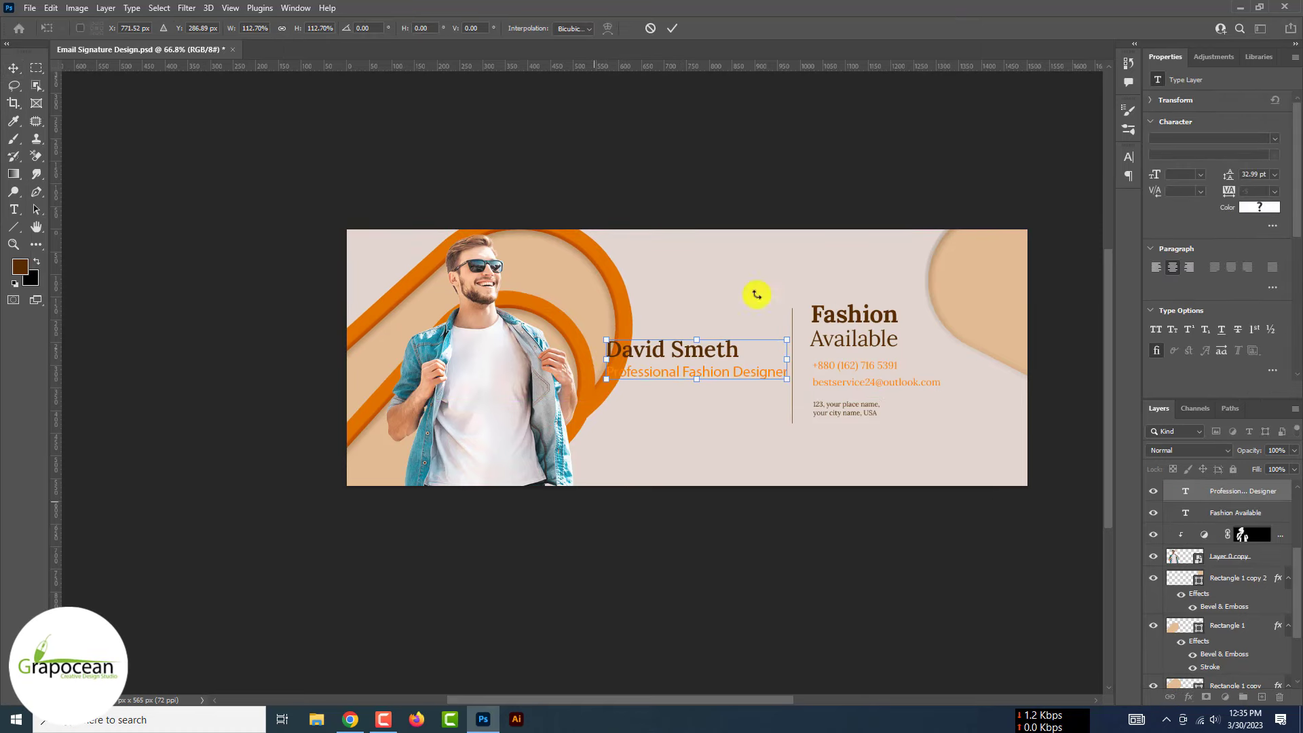
{"action": "key", "text": "Return"}
Move the orange arcs so they nest as concentric rings behind the man
{"action": "left_click_drag", "start_coordinate": [467, 437], "coordinate": [499, 479]}
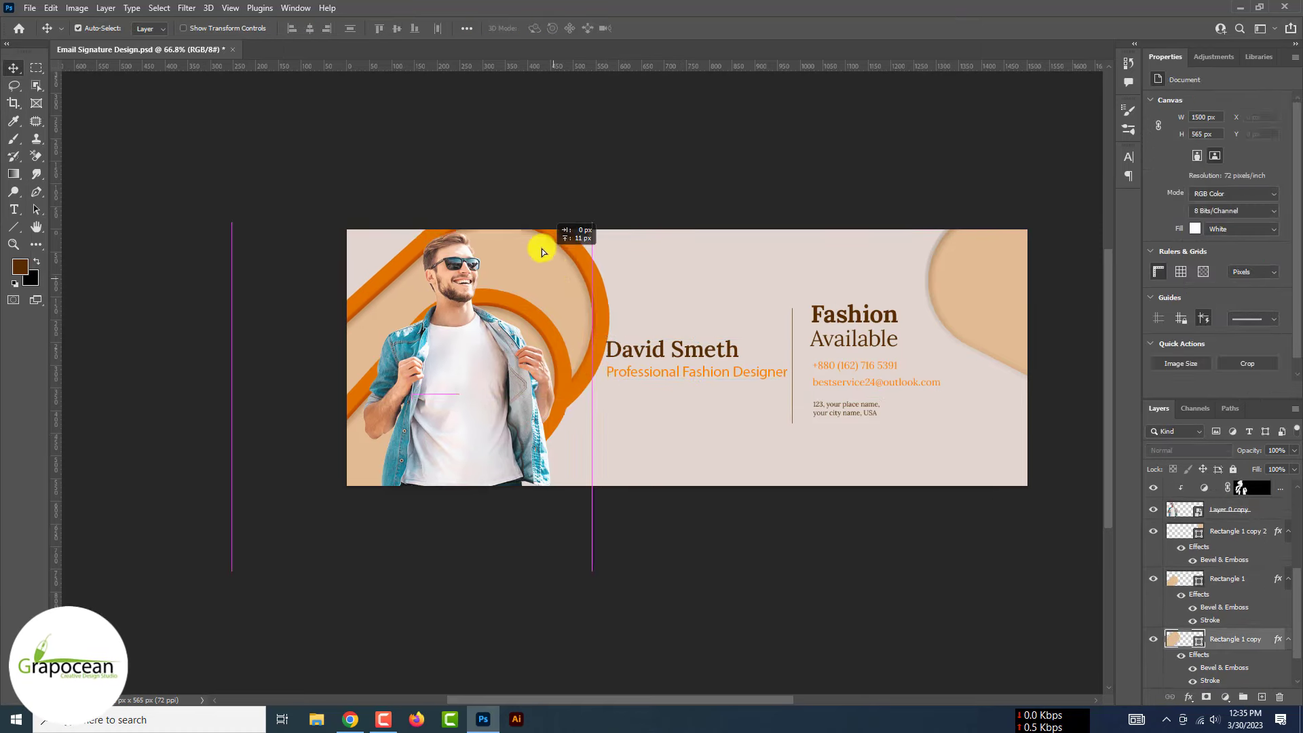
{"action": "left_click_drag", "start_coordinate": [537, 245], "coordinate": [540, 247]}
{"action": "scroll", "coordinate": [581, 553], "scroll_direction": "down", "scroll_amount": 2}
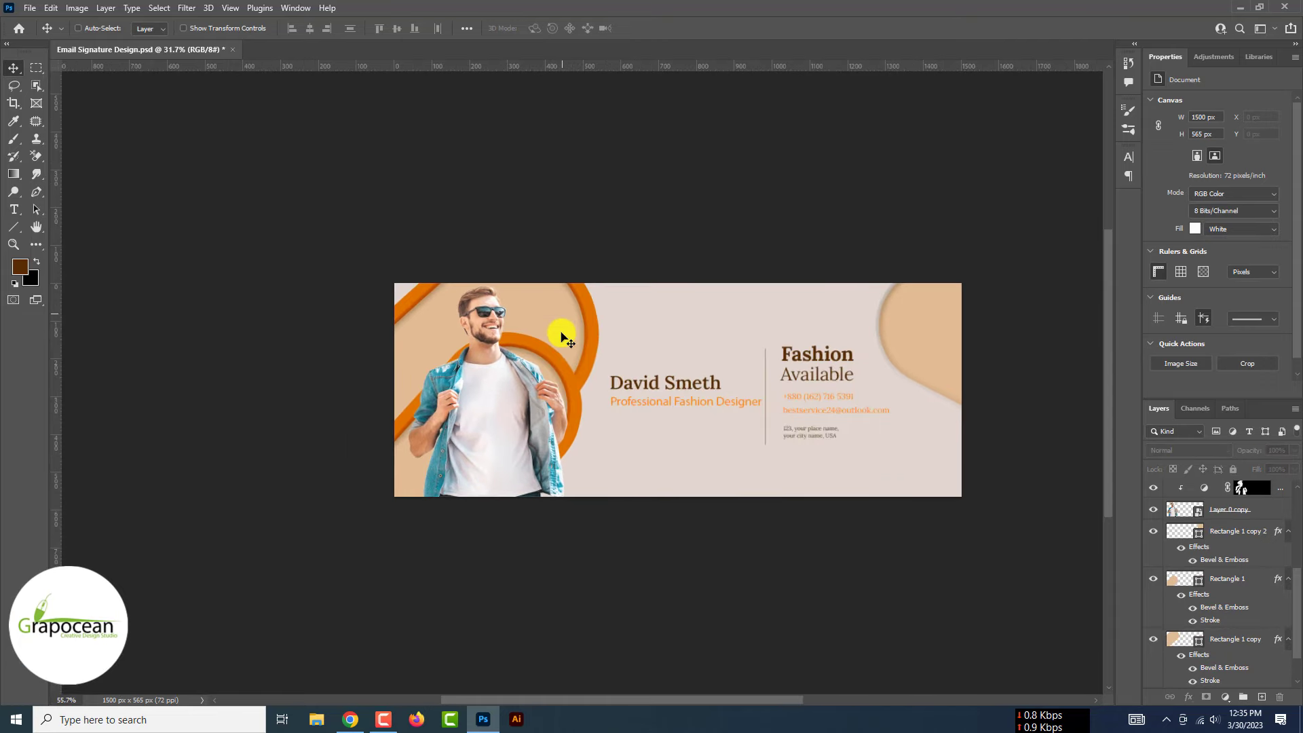
{"action": "mouse_move", "coordinate": [567, 339]}
{"action": "left_mouse_down"}
{"action": "mouse_move", "coordinate": [526, 378]}
{"action": "mouse_move", "coordinate": [553, 364]}
{"action": "mouse_move", "coordinate": [572, 406]}
{"action": "left_mouse_up"}
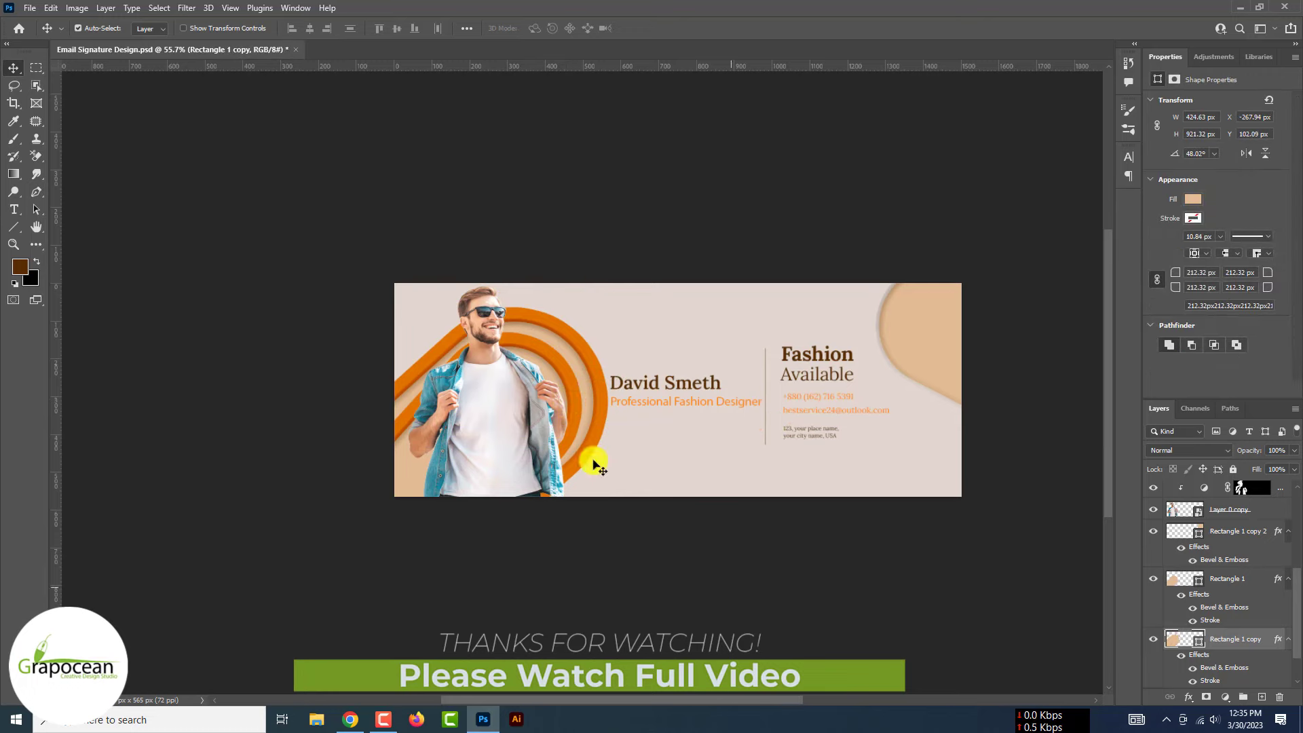
{"action": "scroll", "coordinate": [532, 430], "scroll_direction": "up", "scroll_amount": 1}
{"action": "left_click", "coordinate": [495, 509]}
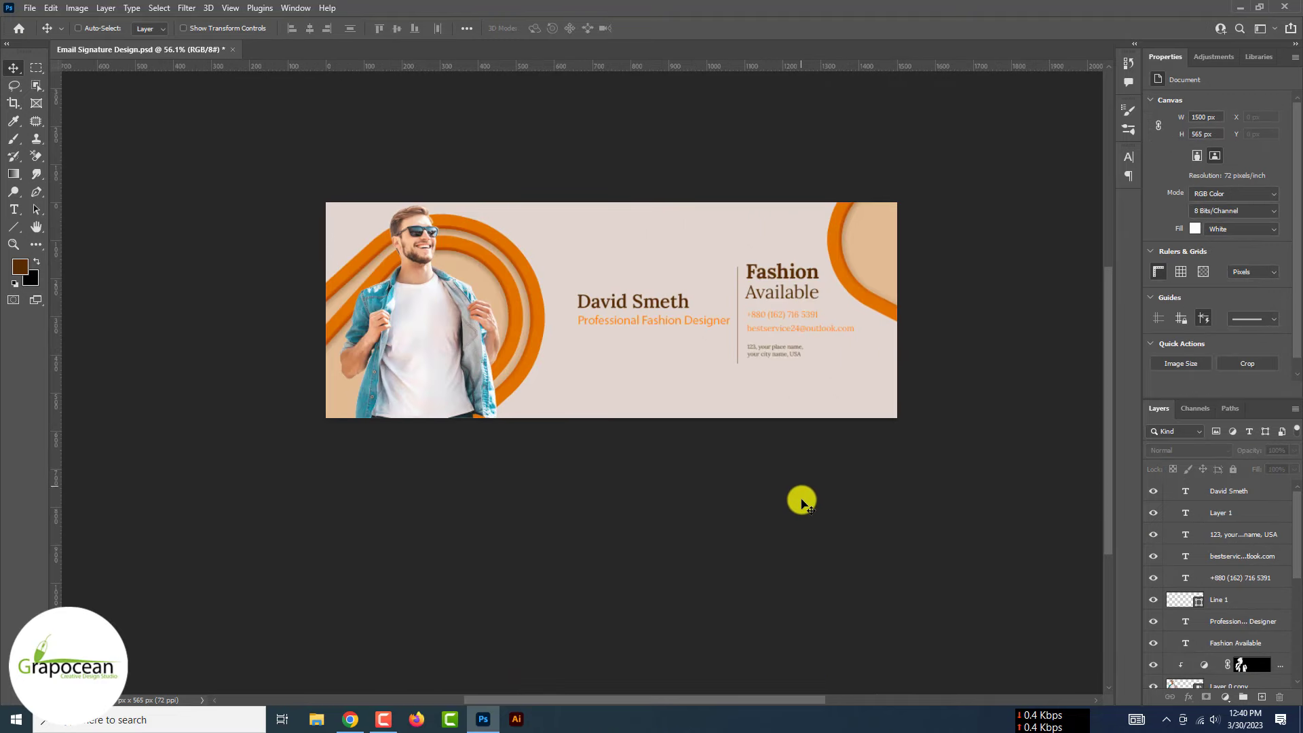
Open the four social icon PNGs (Pinterest, Behance, Instagram, Facebook) from Downloads
{"action": "left_click", "coordinate": [30, 8]}
{"action": "left_click", "coordinate": [41, 35]}
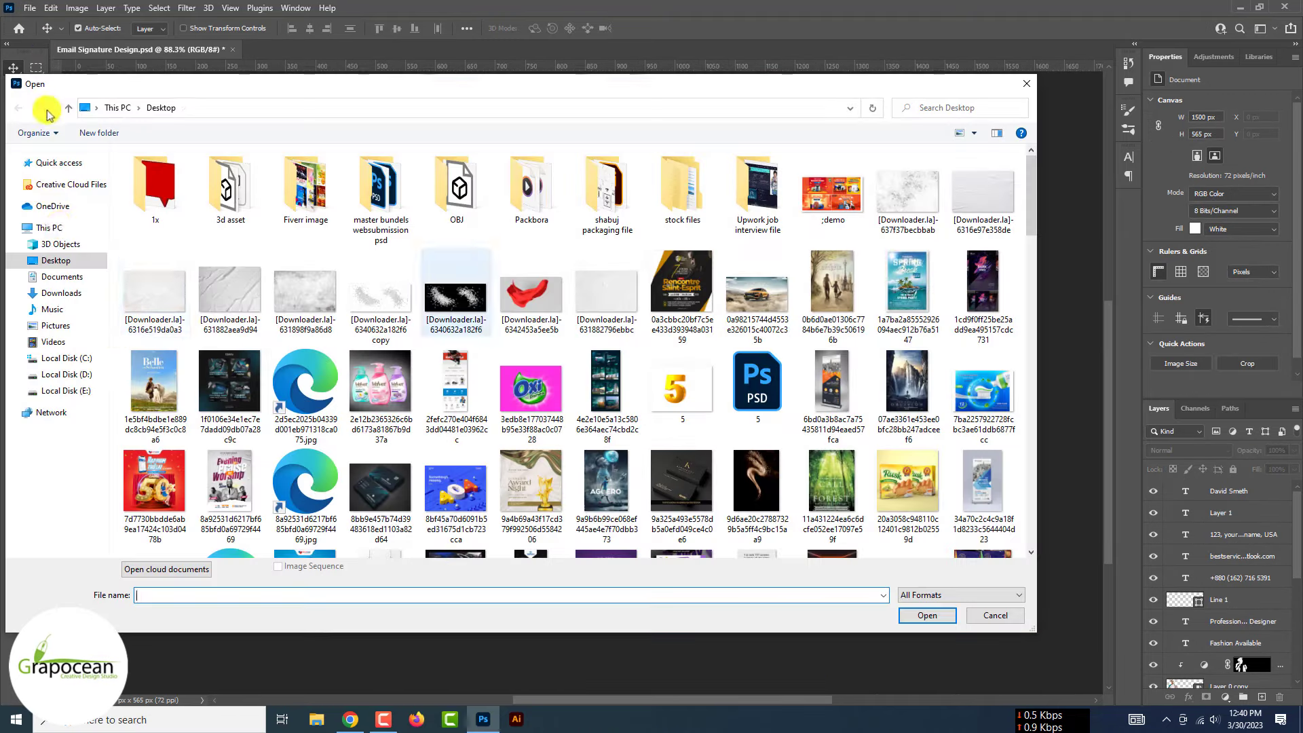
{"action": "left_click", "coordinate": [67, 293]}
{"action": "left_click", "coordinate": [145, 285]}
{"action": "left_click", "coordinate": [907, 291], "text": "shift"}
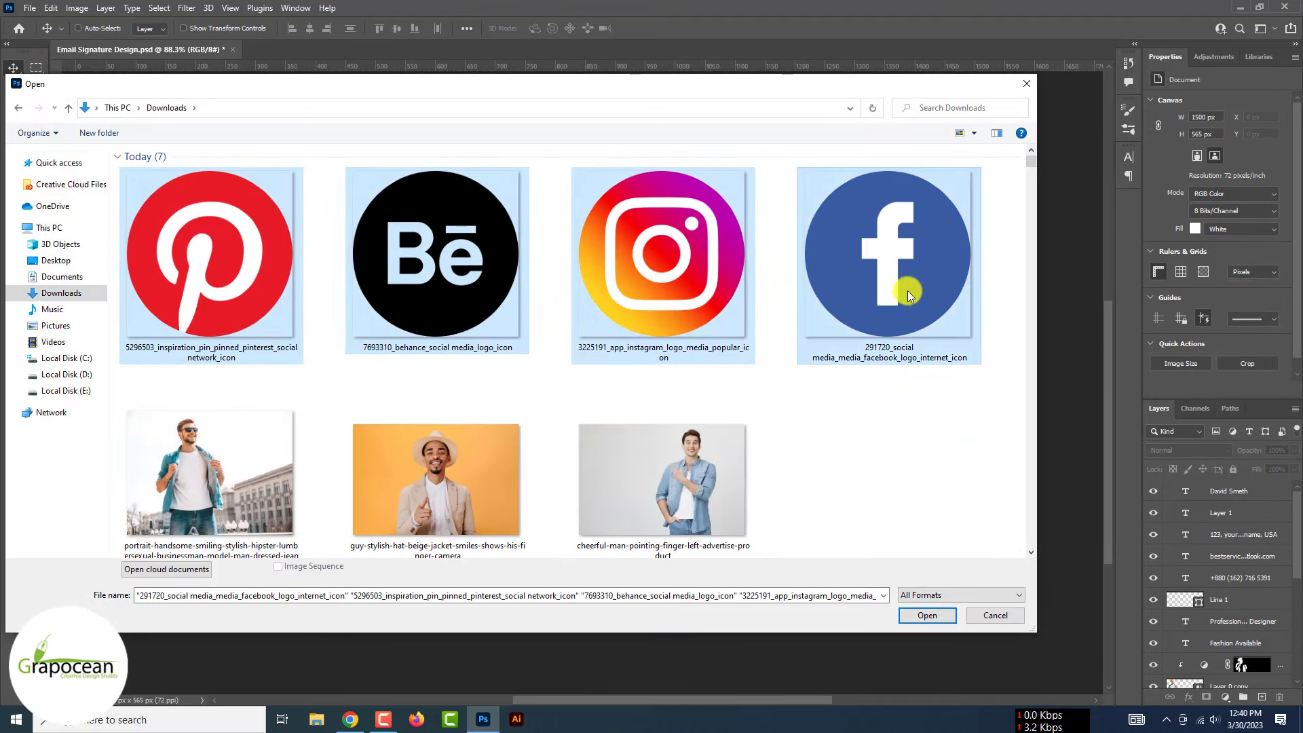
{"action": "left_click", "coordinate": [931, 615]}
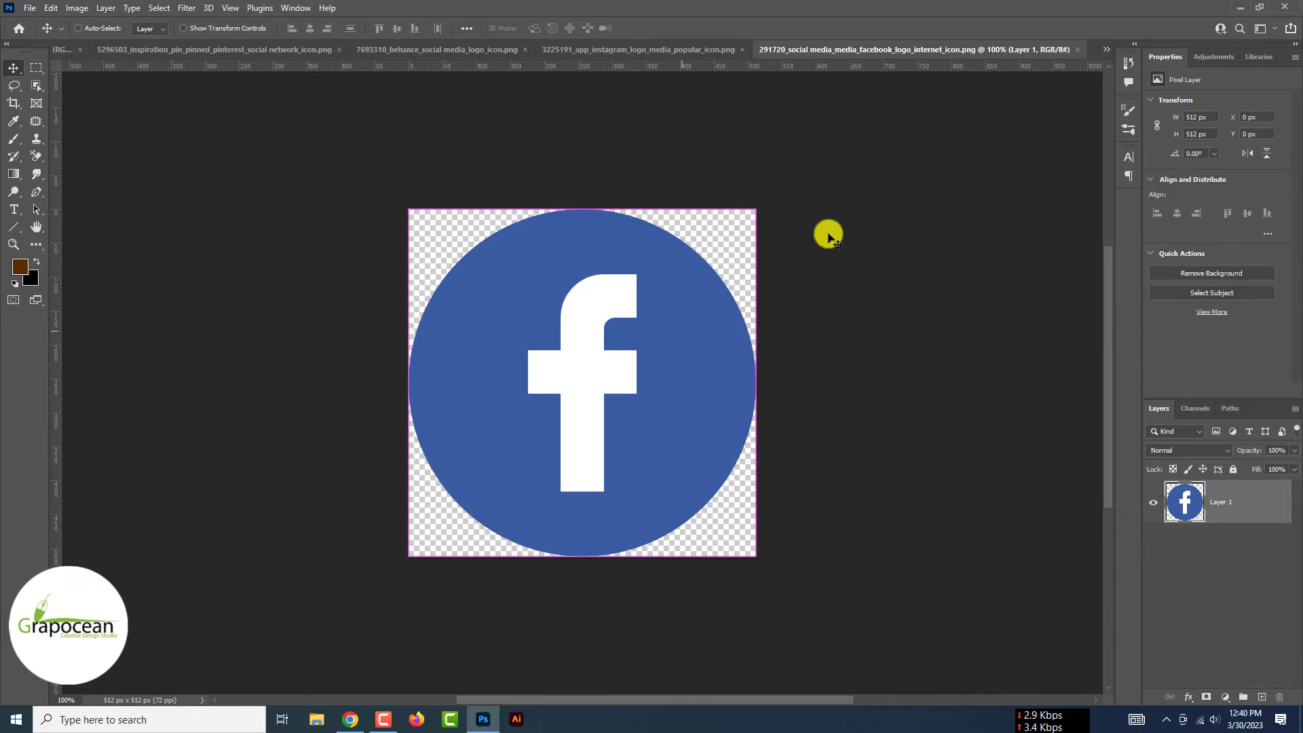
Convert the Facebook icon layer to a smart object
{"action": "right_click", "coordinate": [1222, 505]}
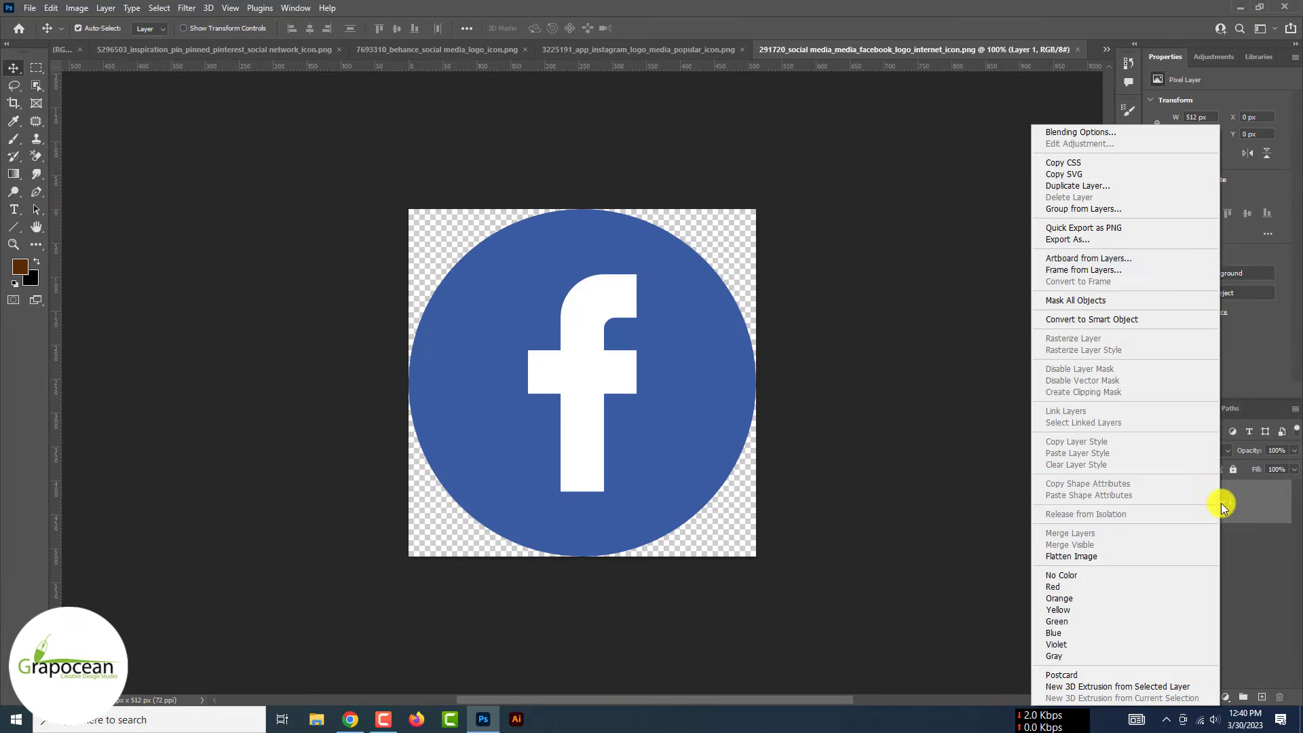
{"action": "left_click", "coordinate": [1114, 322]}
{"action": "left_click", "coordinate": [1107, 49]}
Place the Facebook icon in the signature, scaled to about 38 px beneath the job title
{"action": "left_click", "coordinate": [1039, 50]}
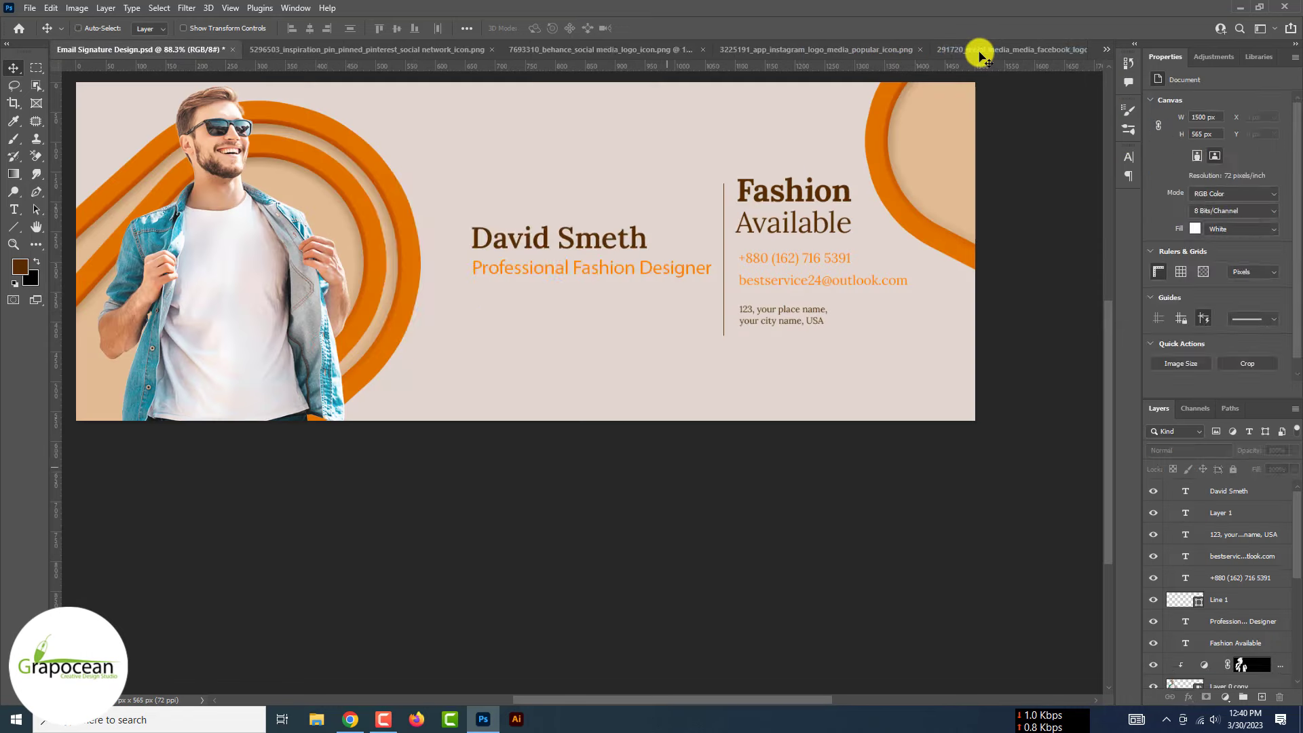
{"action": "left_click_drag", "start_coordinate": [981, 54], "coordinate": [981, 55]}
{"action": "key", "text": "ctrl+t"}
{"action": "left_click_drag", "start_coordinate": [680, 98], "coordinate": [419, 397]}
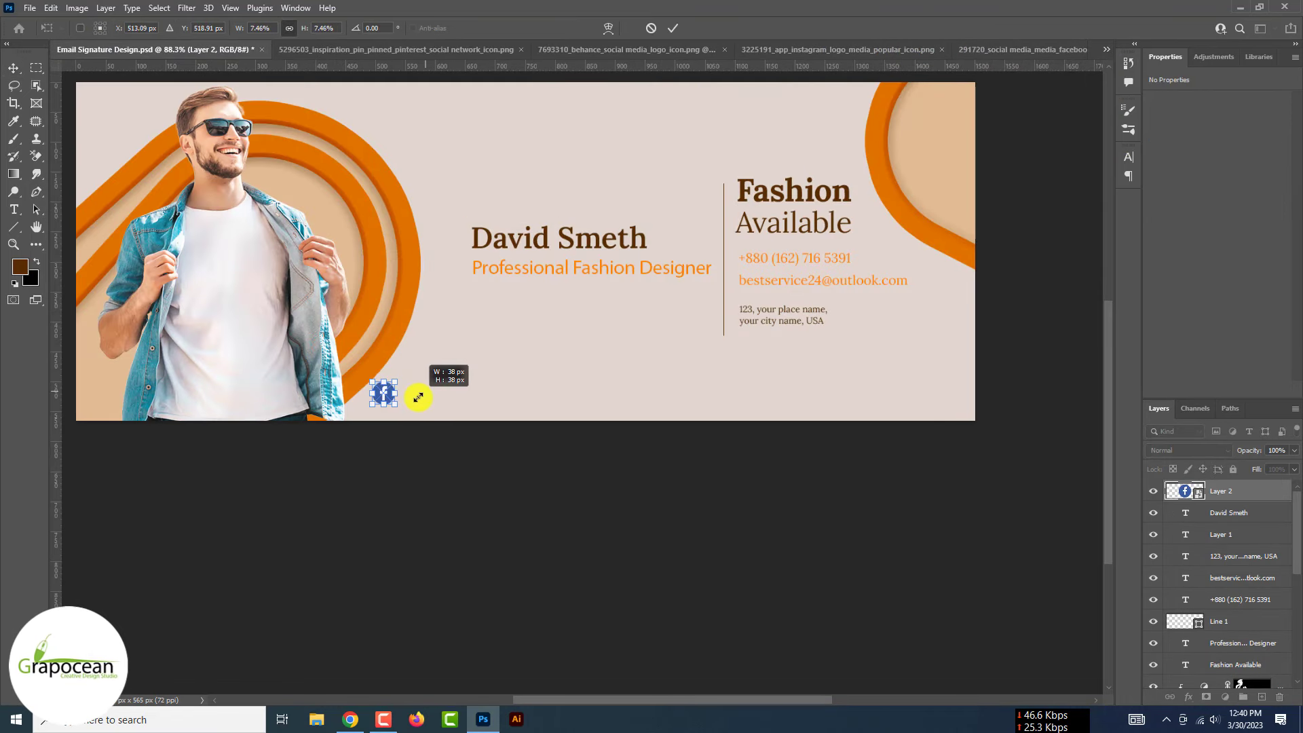
{"action": "left_click_drag", "start_coordinate": [716, 412], "coordinate": [496, 322]}
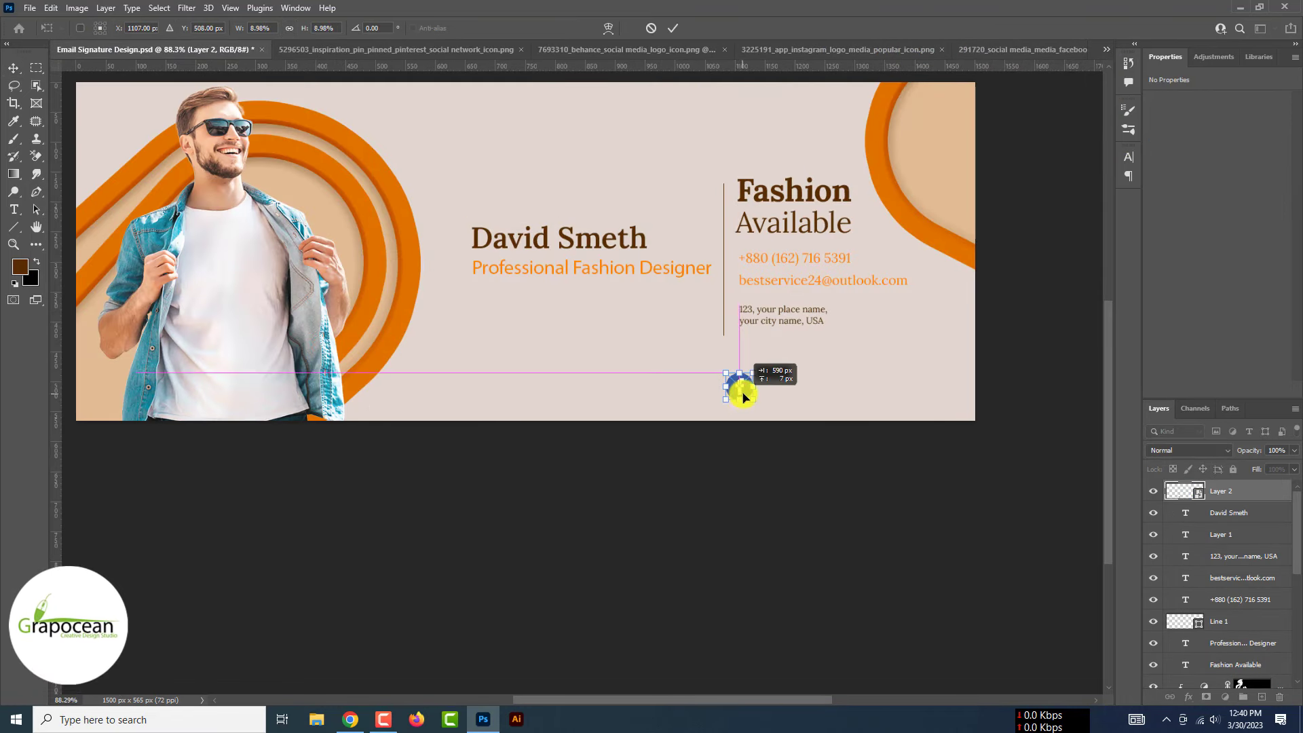
{"action": "left_click", "coordinate": [672, 28]}
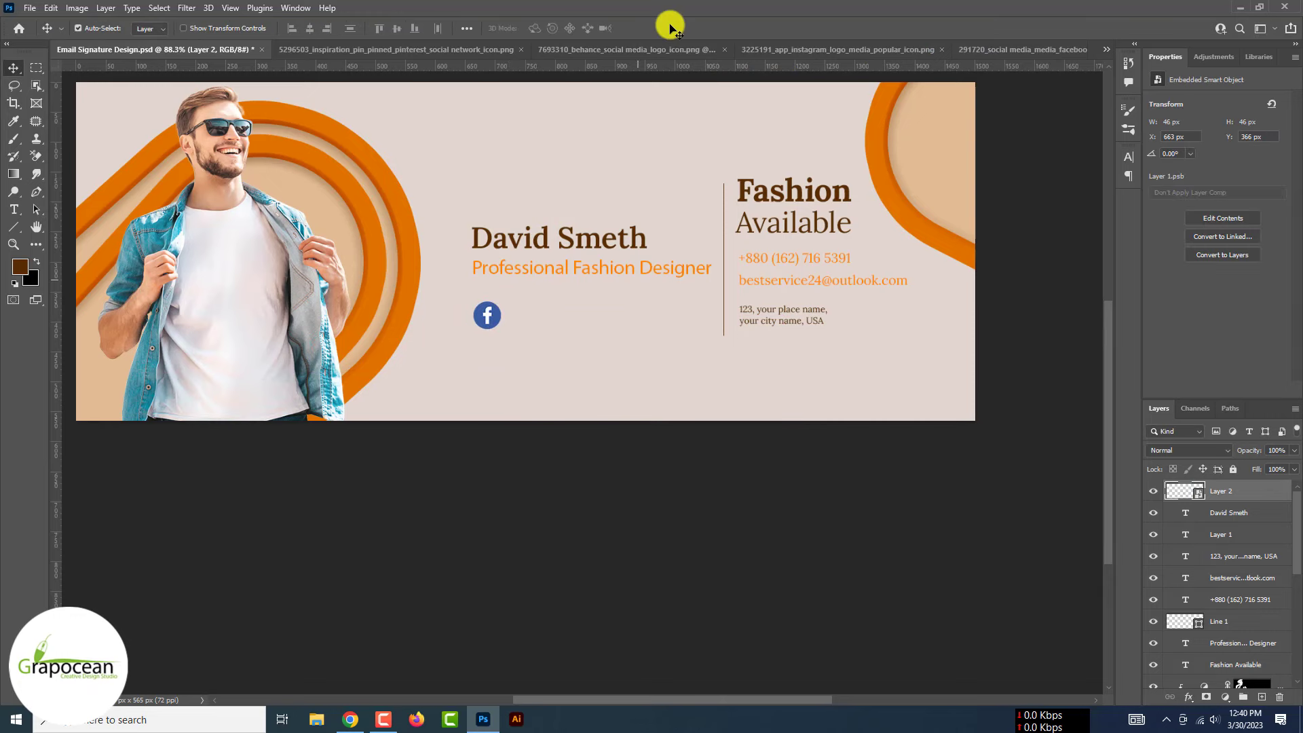
Drag the Instagram logo into the signature document
{"action": "left_click", "coordinate": [1046, 50]}
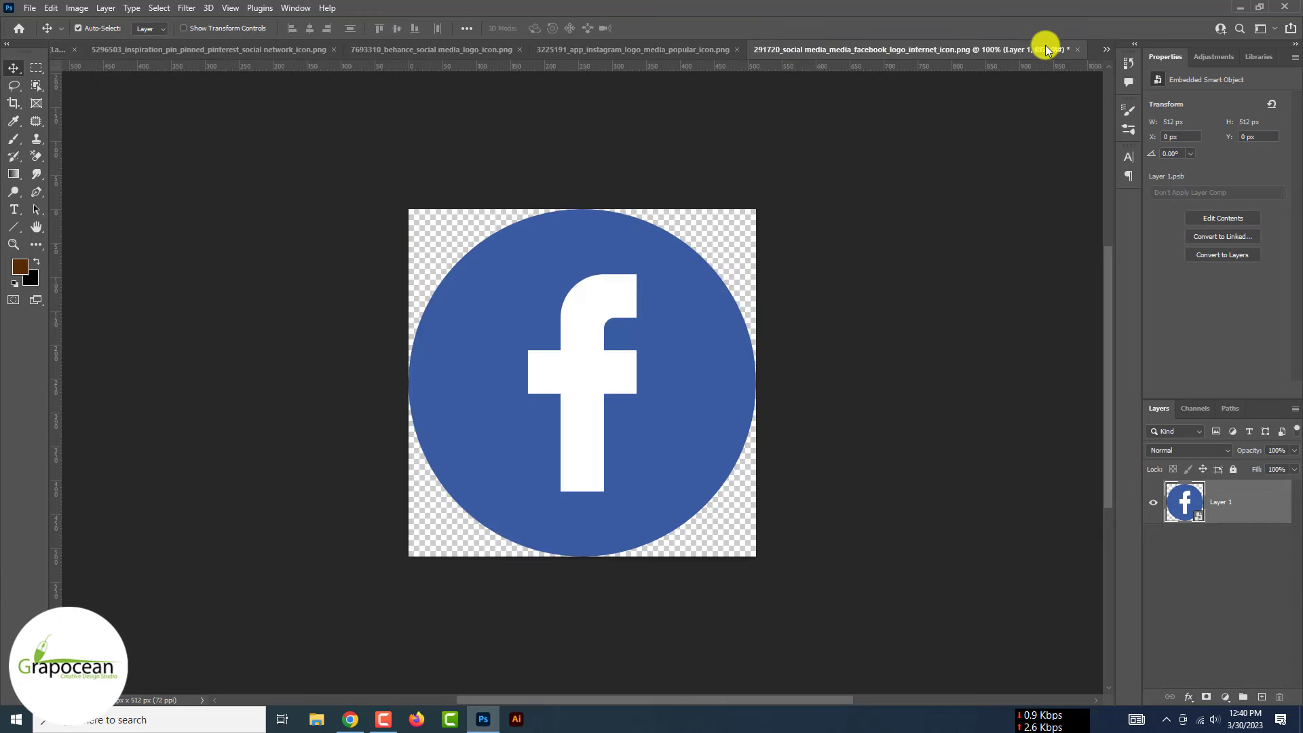
{"action": "left_click", "coordinate": [670, 54]}
{"action": "left_click_drag", "start_coordinate": [850, 244], "coordinate": [981, 60]}
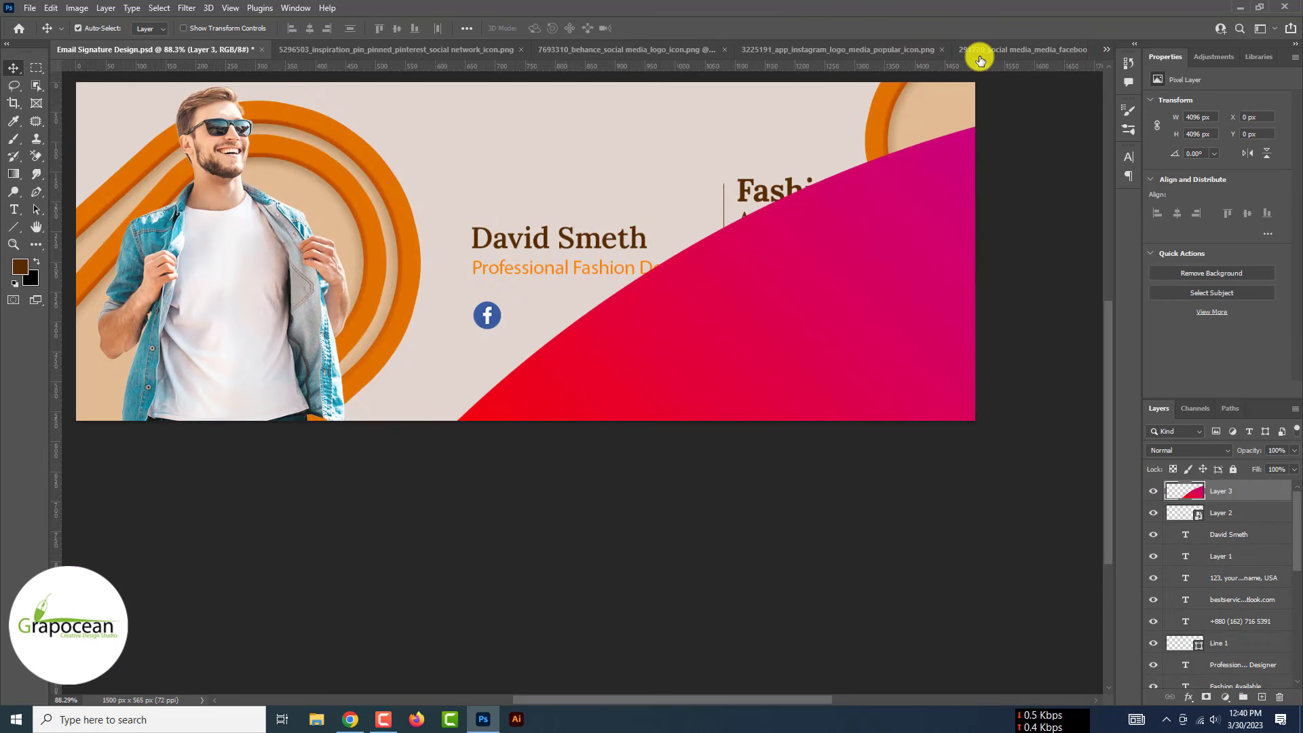
Undo the placed Instagram layer and convert the Instagram logo to a smart object
{"action": "key", "text": "ctrl+z"}
{"action": "left_click", "coordinate": [1107, 50]}
{"action": "left_click", "coordinate": [998, 99]}
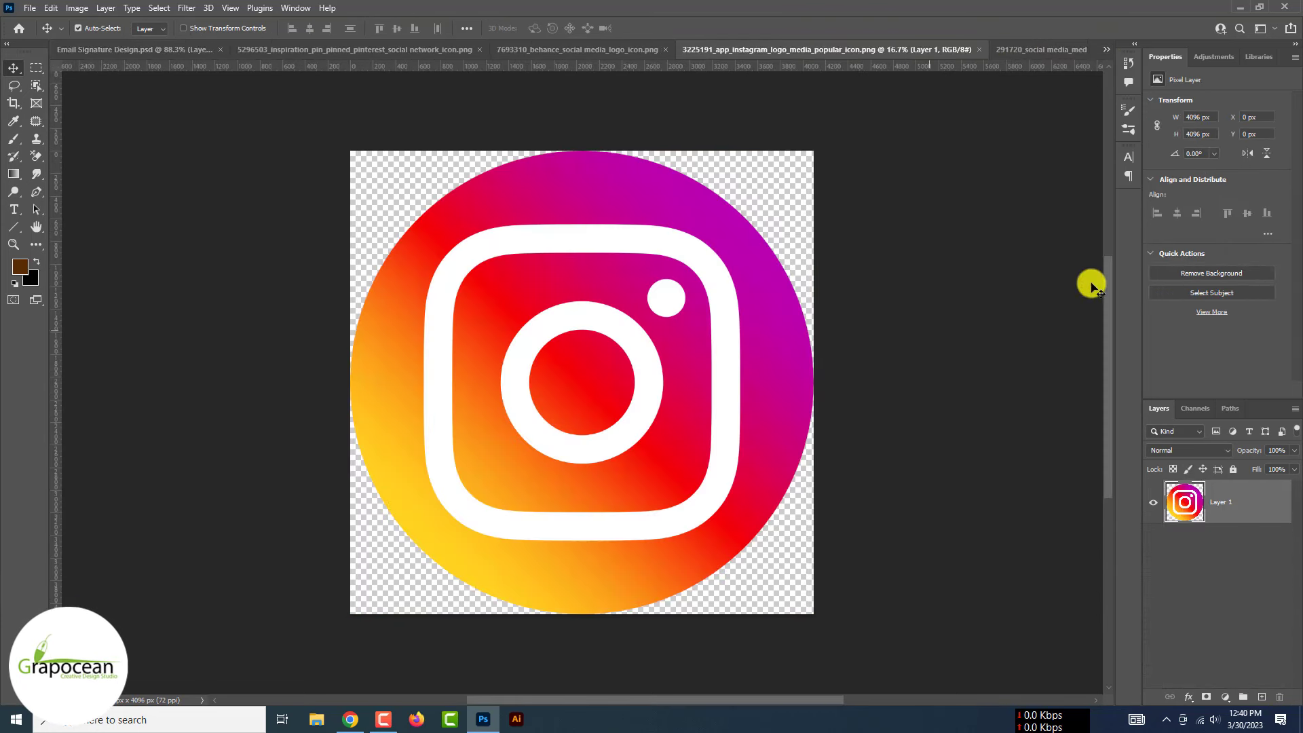
{"action": "right_click", "coordinate": [1255, 504]}
{"action": "left_click", "coordinate": [1142, 316]}
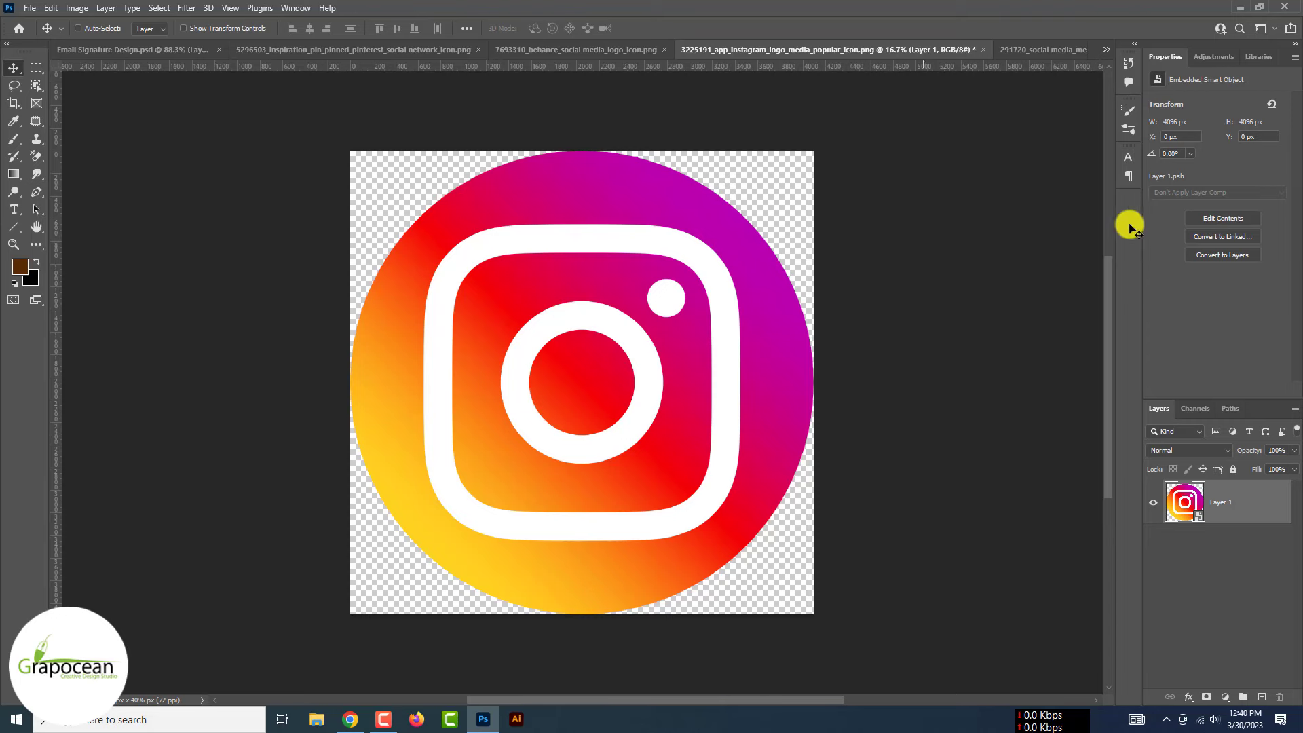
{"action": "left_click", "coordinate": [1105, 52]}
{"action": "left_click", "coordinate": [1036, 46]}
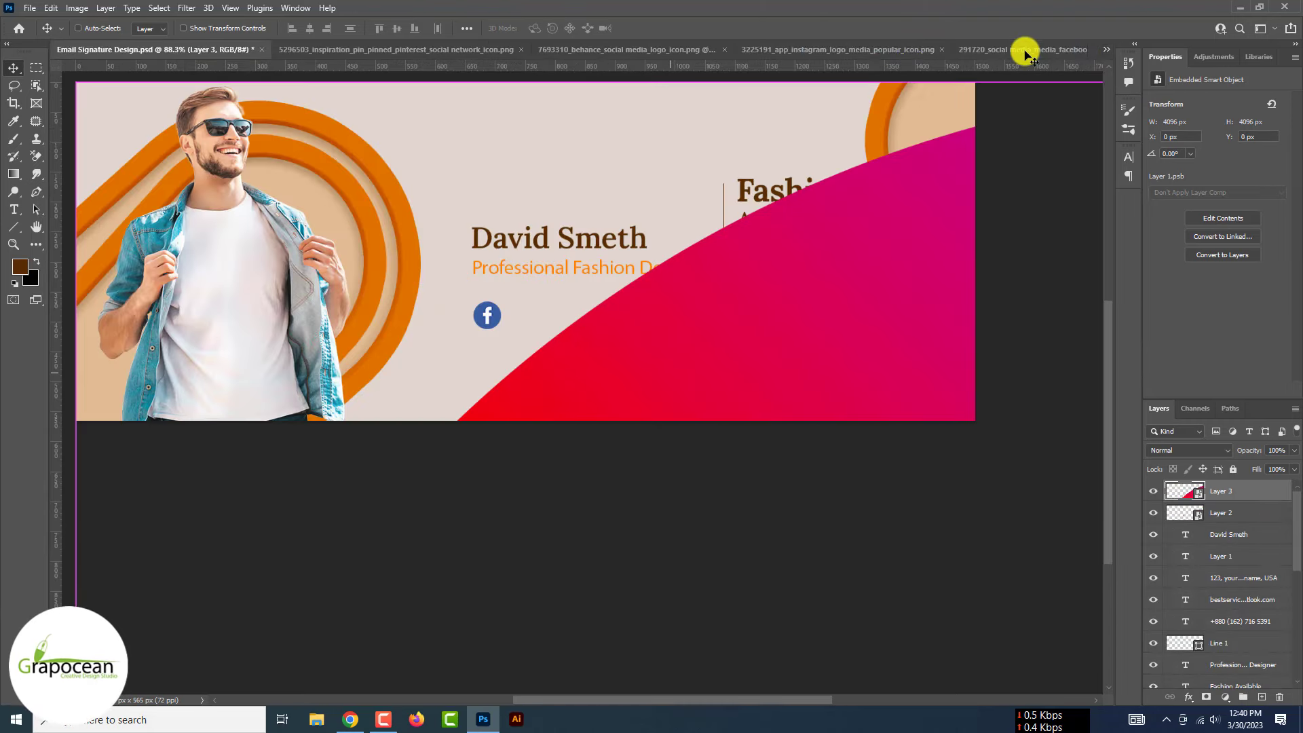
Shrink the oversized Instagram logo down roughly over the banner
{"action": "key", "text": "ctrl+t"}
{"action": "key", "text": "ctrl+0"}
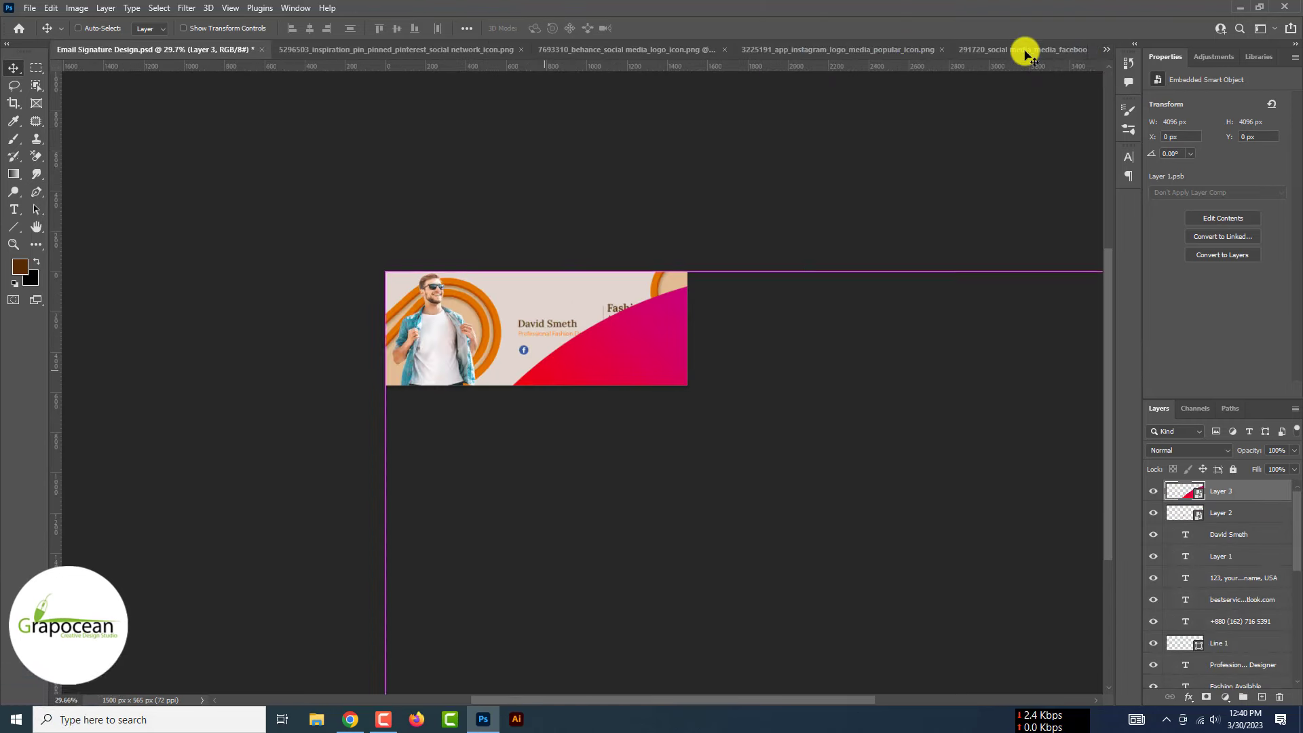
{"action": "left_click_drag", "start_coordinate": [387, 272], "coordinate": [525, 418]}
{"action": "left_click_drag", "start_coordinate": [771, 600], "coordinate": [456, 239]}
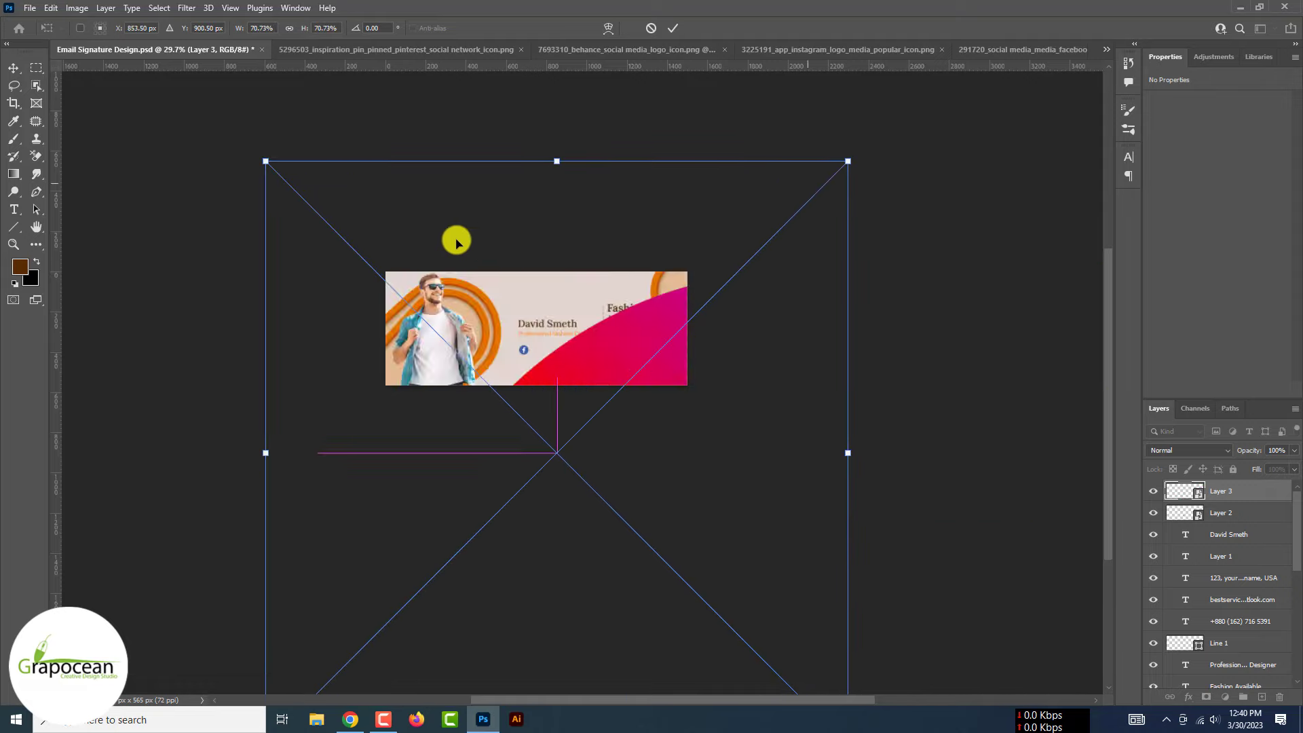
{"action": "left_click_drag", "start_coordinate": [847, 160], "coordinate": [550, 457]}
{"action": "left_click_drag", "start_coordinate": [463, 539], "coordinate": [589, 330]}
{"action": "left_click_drag", "start_coordinate": [650, 276], "coordinate": [510, 491]}
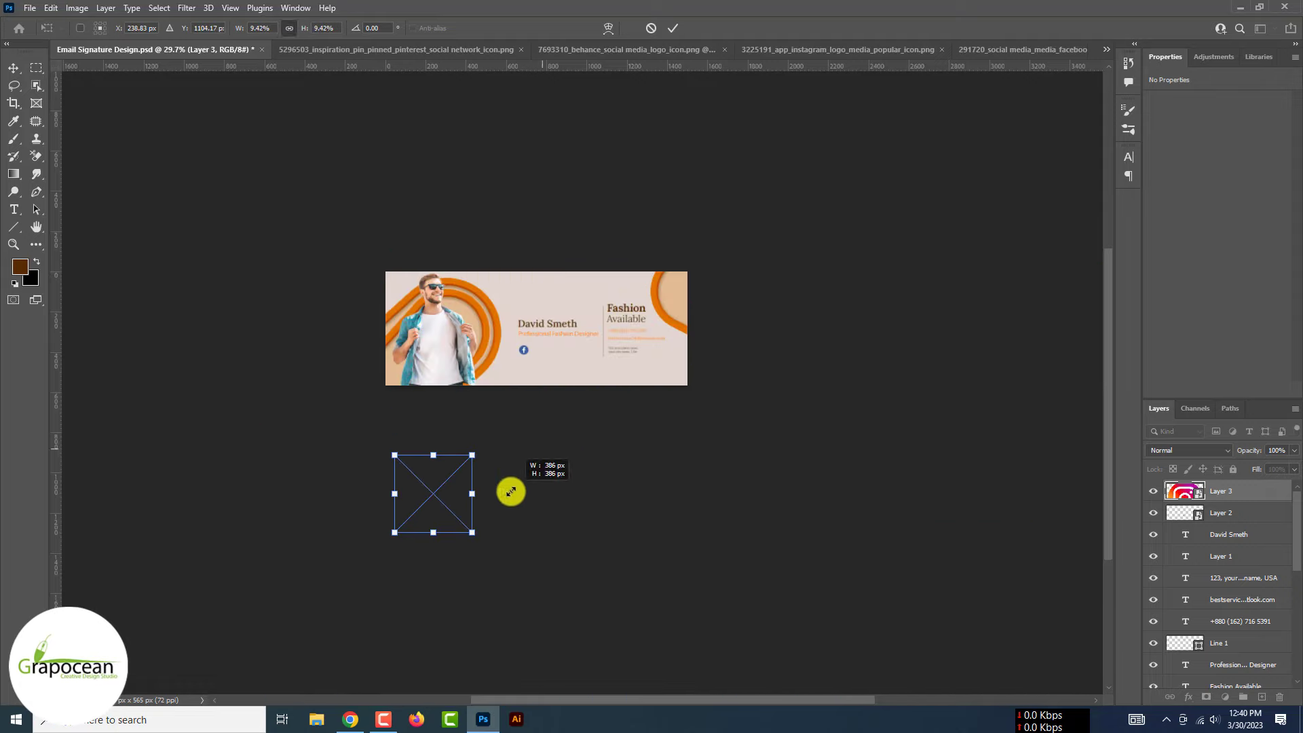
Fine-tune the Instagram icon to 46 px to match Facebook and commit the transform
{"action": "scroll", "coordinate": [563, 362], "scroll_direction": "up", "scroll_amount": 5}
{"action": "mouse_move", "coordinate": [774, 108]}
{"action": "left_mouse_down"}
{"action": "mouse_move", "coordinate": [488, 475]}
{"action": "mouse_move", "coordinate": [475, 288]}
{"action": "left_mouse_up"}
{"action": "scroll", "coordinate": [475, 287], "scroll_direction": "up", "scroll_amount": 3}
{"action": "mouse_move", "coordinate": [538, 197]}
{"action": "left_mouse_down"}
{"action": "mouse_move", "coordinate": [425, 343]}
{"action": "mouse_move", "coordinate": [216, 312]}
{"action": "left_mouse_up"}
{"action": "scroll", "coordinate": [282, 189], "scroll_direction": "up", "scroll_amount": 3}
{"action": "left_click_drag", "start_coordinate": [282, 189], "coordinate": [297, 181]}
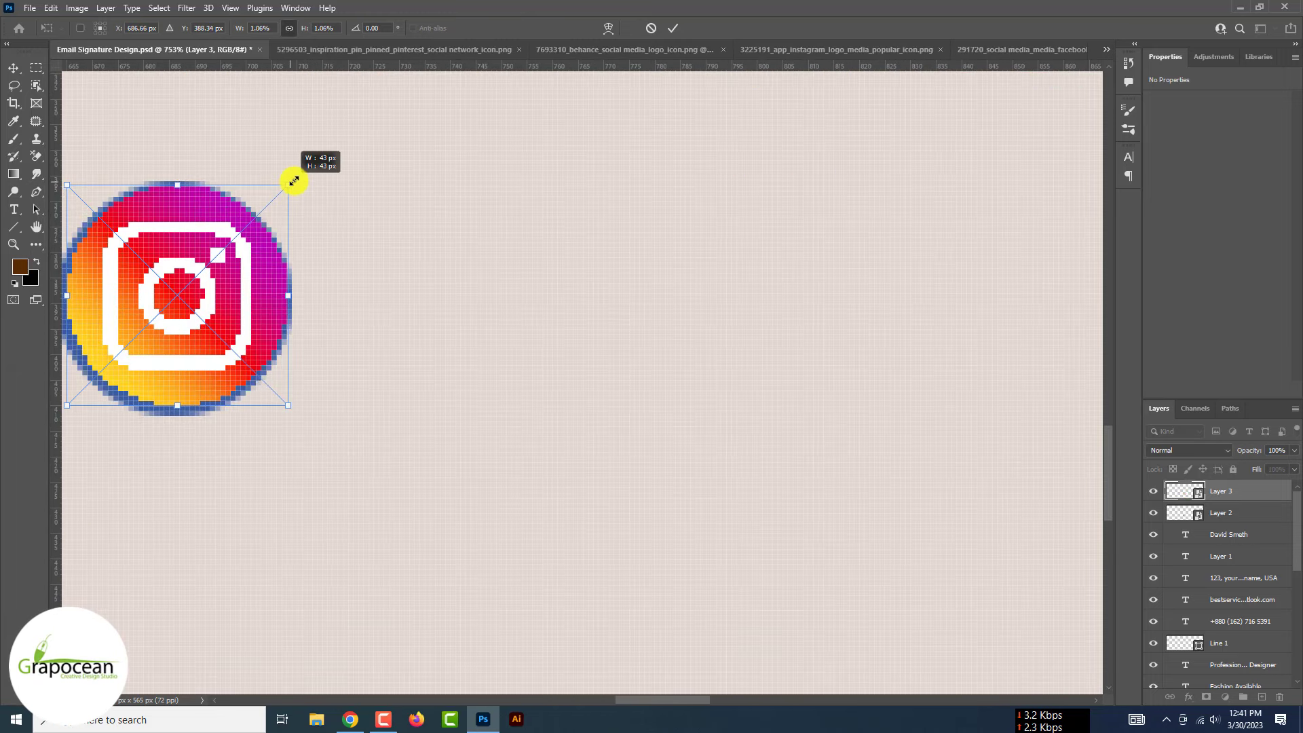
{"action": "left_click_drag", "start_coordinate": [67, 394], "coordinate": [122, 397]}
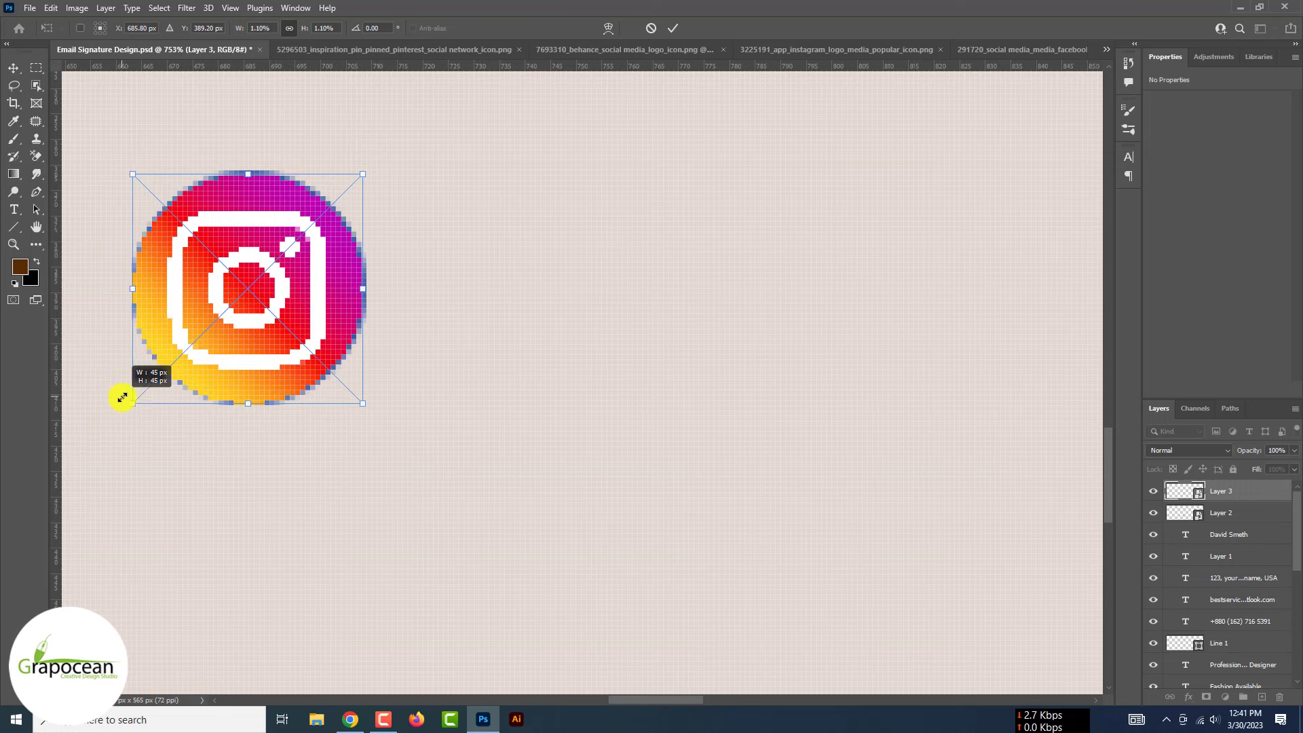
{"action": "left_click_drag", "start_coordinate": [136, 404], "coordinate": [134, 408]}
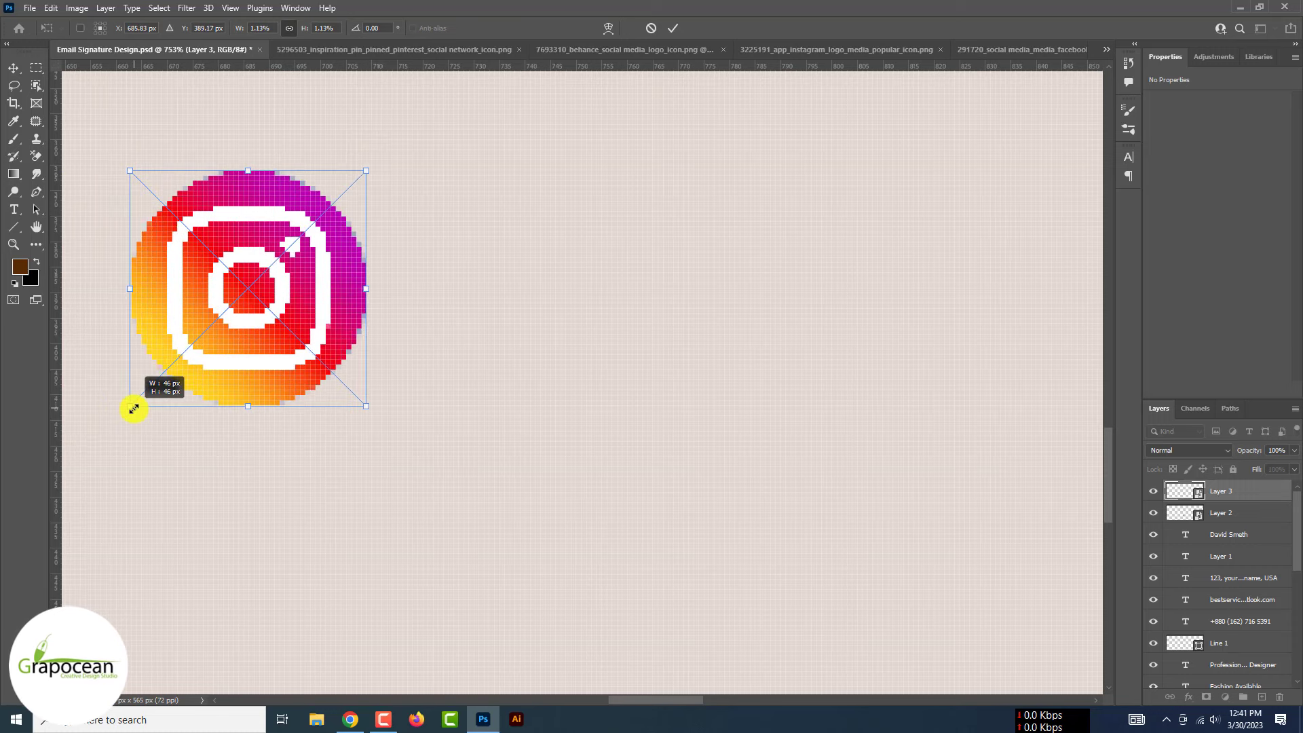
{"action": "left_click", "coordinate": [677, 29]}
Position the Instagram icon evenly spaced to the right of the Facebook icon
{"action": "left_click_drag", "start_coordinate": [247, 300], "coordinate": [696, 309]}
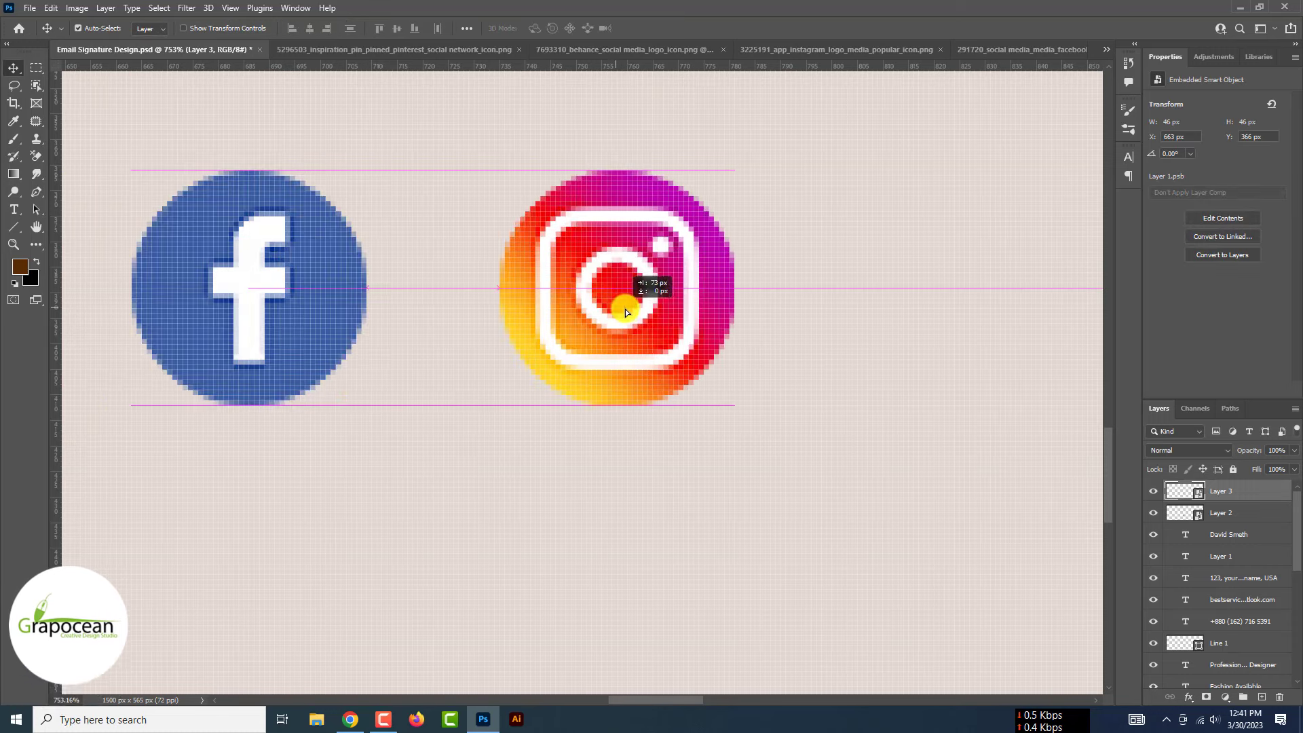
{"action": "scroll", "coordinate": [694, 303], "scroll_direction": "down", "scroll_amount": 5}
{"action": "scroll", "coordinate": [663, 320], "scroll_direction": "down", "scroll_amount": 3}
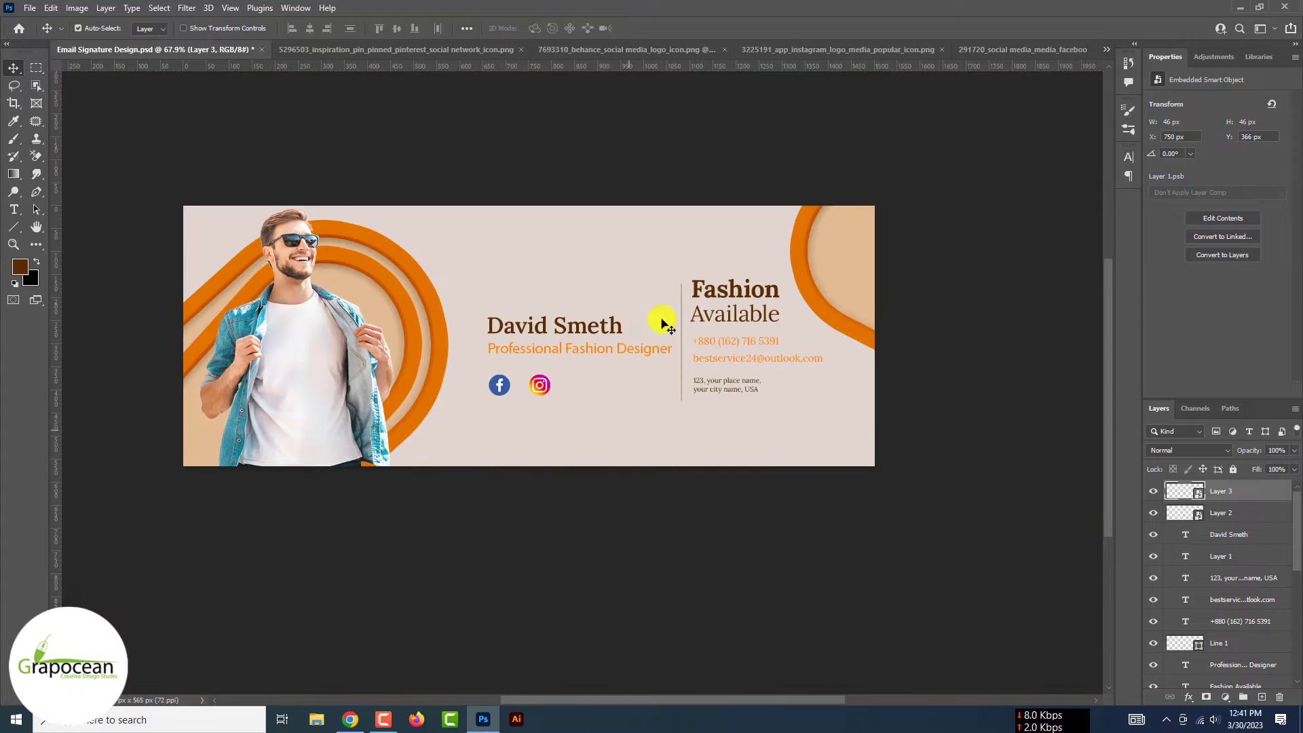
{"action": "scroll", "coordinate": [663, 319], "scroll_direction": "up", "scroll_amount": 3}
{"action": "scroll", "coordinate": [528, 381], "scroll_direction": "up", "scroll_amount": 1}
{"action": "left_click_drag", "start_coordinate": [510, 386], "coordinate": [509, 384]}
{"action": "scroll", "coordinate": [509, 384], "scroll_direction": "down", "scroll_amount": 3}
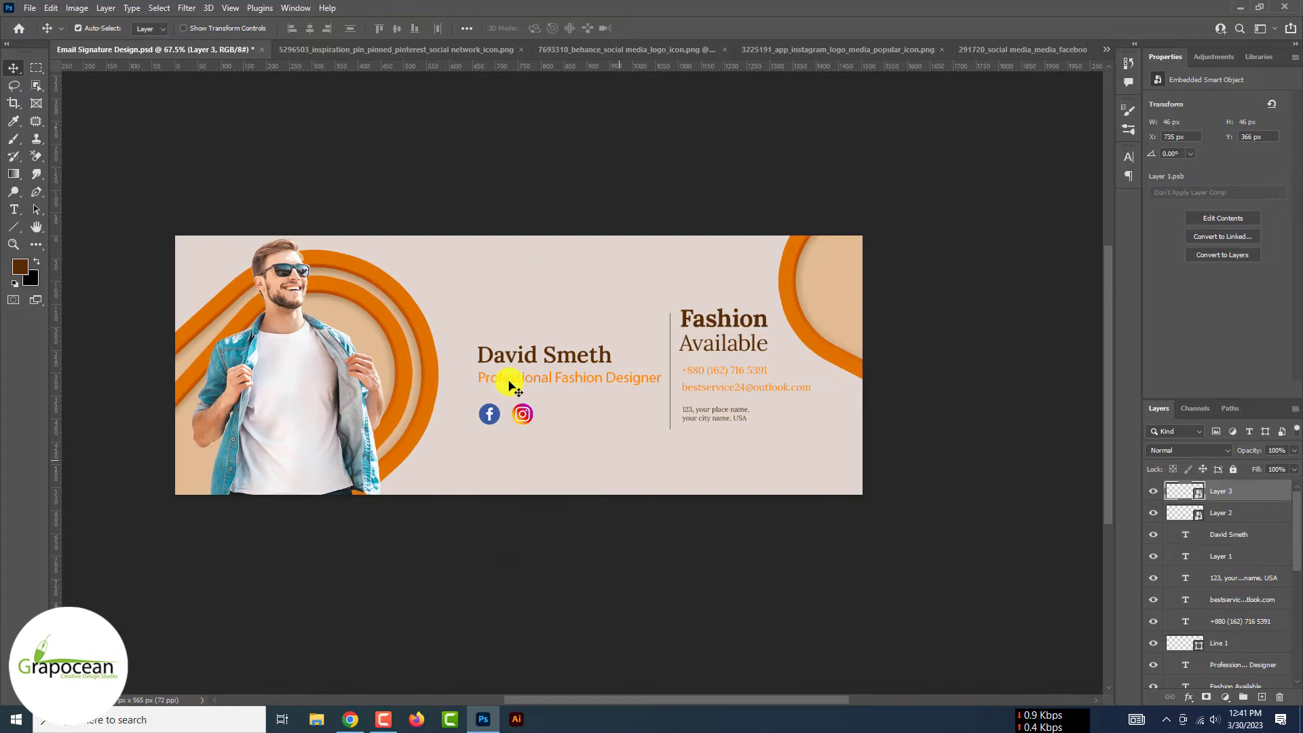
{"action": "scroll", "coordinate": [509, 384], "scroll_direction": "down", "scroll_amount": 2}
{"action": "scroll", "coordinate": [509, 384], "scroll_direction": "up", "scroll_amount": 3}
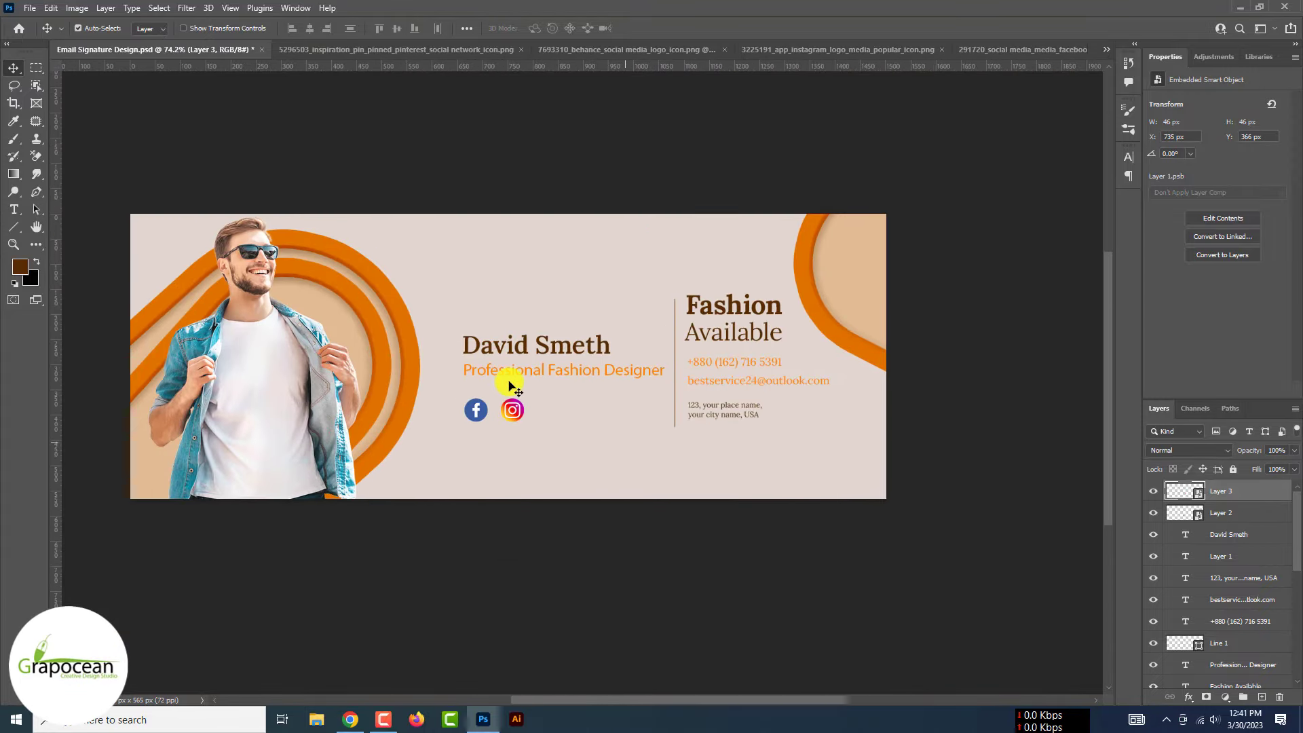
{"action": "scroll", "coordinate": [512, 391], "scroll_direction": "up", "scroll_amount": 2}
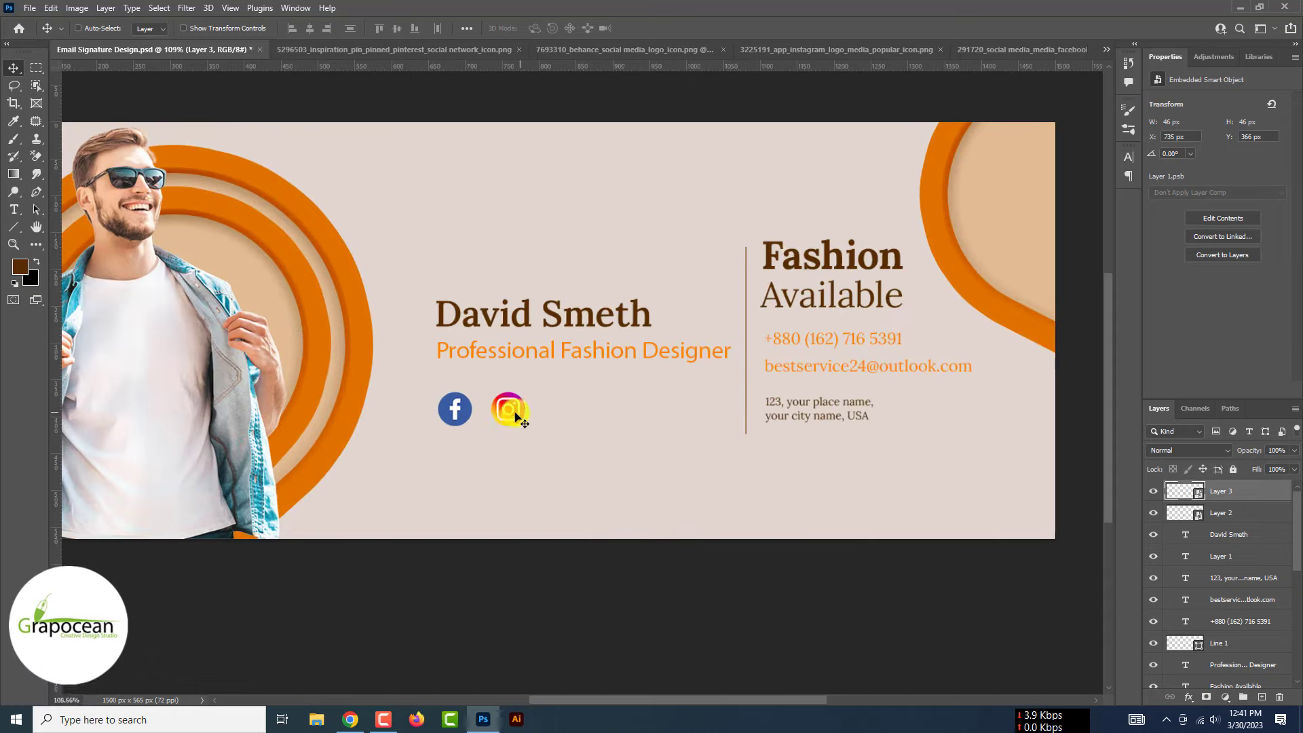
{"action": "left_click_drag", "start_coordinate": [512, 410], "coordinate": [507, 415]}
{"action": "scroll", "coordinate": [509, 407], "scroll_direction": "down", "scroll_amount": 2}
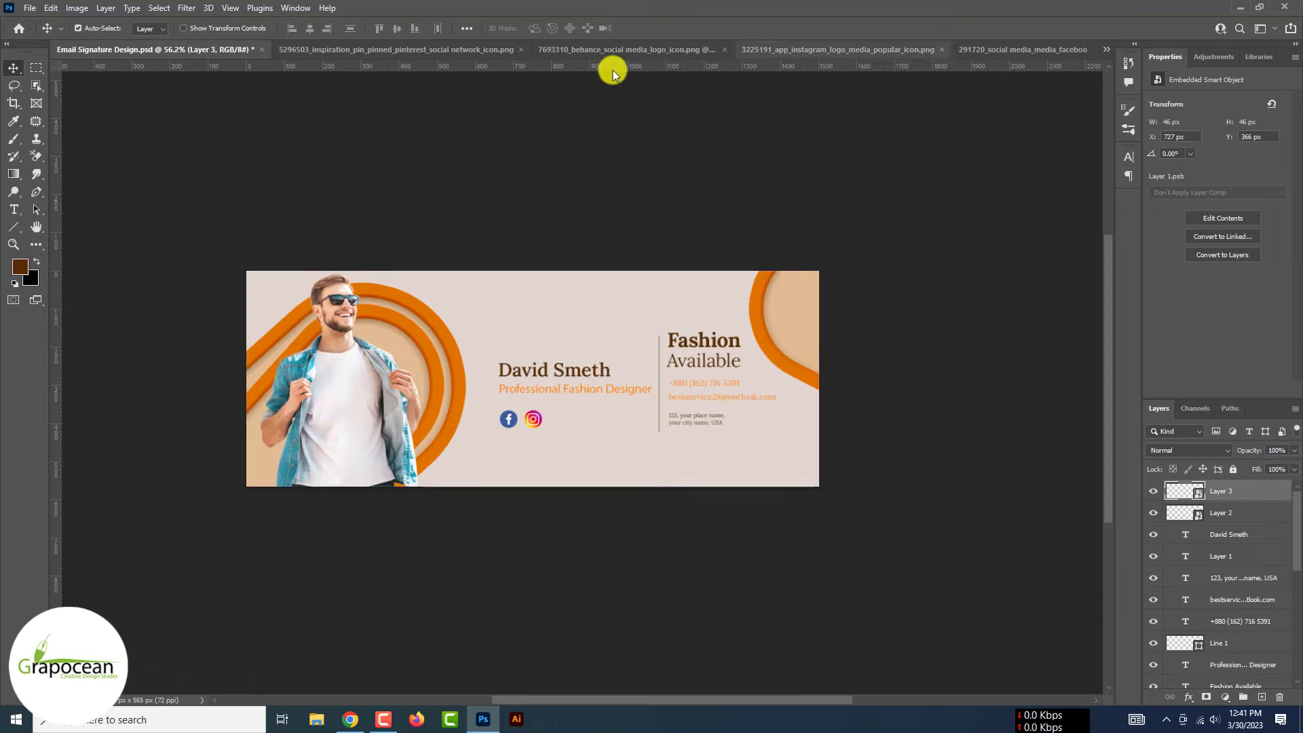
{"action": "left_click", "coordinate": [620, 47]}
Convert the Behance layer to a smart object and drag it into the signature
{"action": "right_click", "coordinate": [1271, 493]}
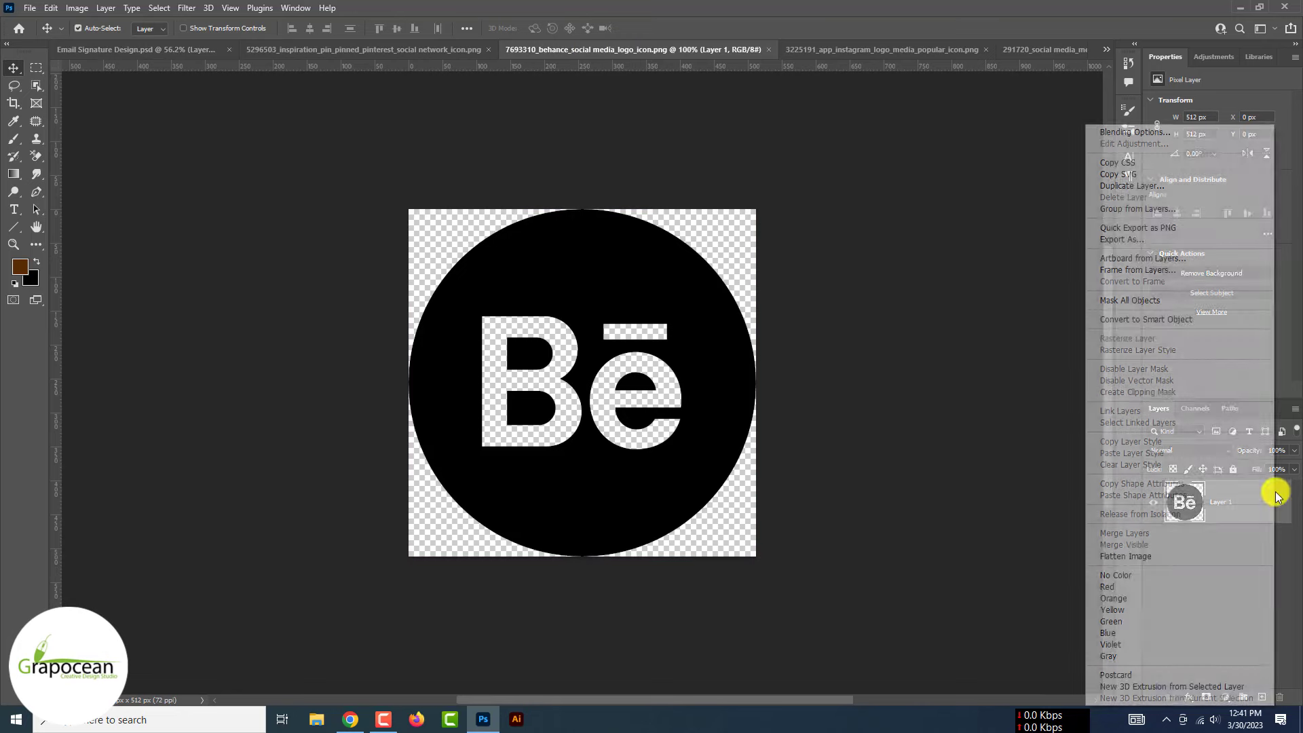
{"action": "left_click", "coordinate": [1156, 243]}
{"action": "left_click_drag", "start_coordinate": [1123, 154], "coordinate": [1025, 54]}
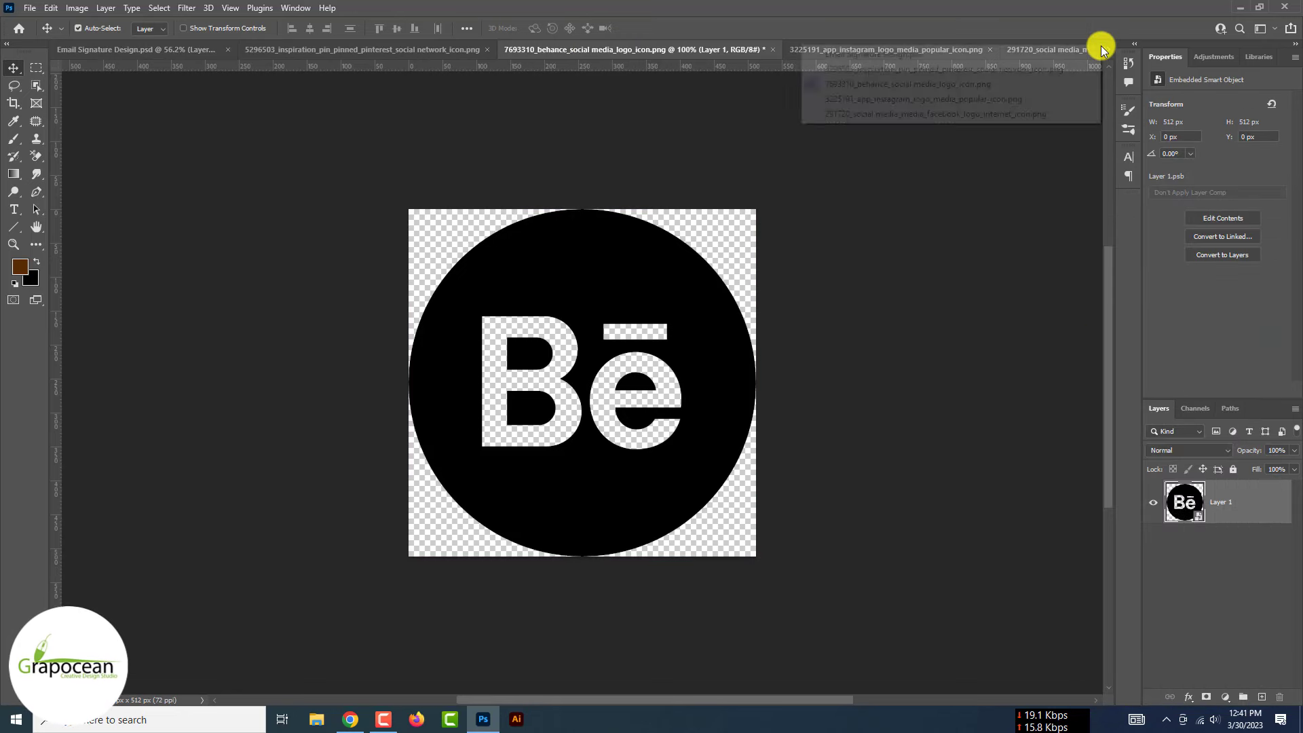
Scale the Behance icon down to 46 px and commit the transform
{"action": "key", "text": "ctrl+t"}
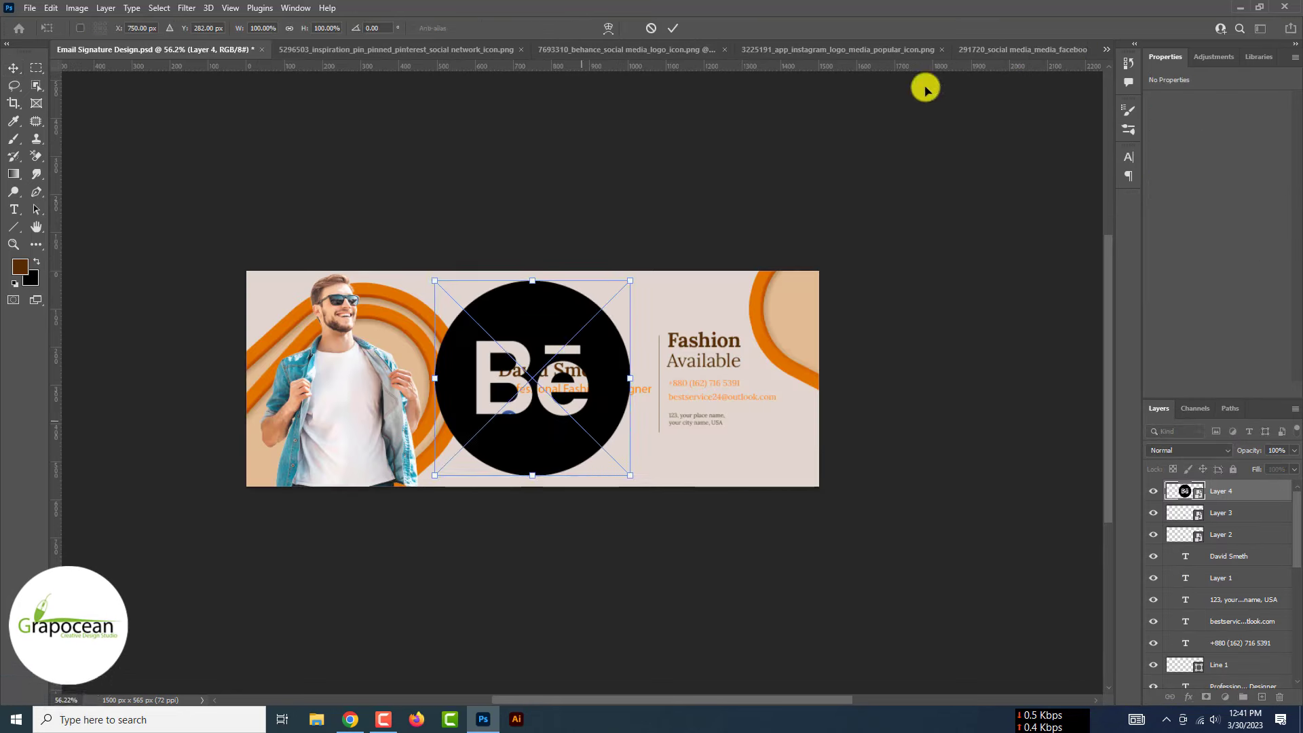
{"action": "scroll", "coordinate": [654, 183], "scroll_direction": "up", "scroll_amount": 3}
{"action": "mouse_move", "coordinate": [654, 183]}
{"action": "left_mouse_down"}
{"action": "mouse_move", "coordinate": [436, 456]}
{"action": "mouse_move", "coordinate": [553, 437]}
{"action": "left_mouse_up"}
{"action": "scroll", "coordinate": [553, 438], "scroll_direction": "up", "scroll_amount": 3}
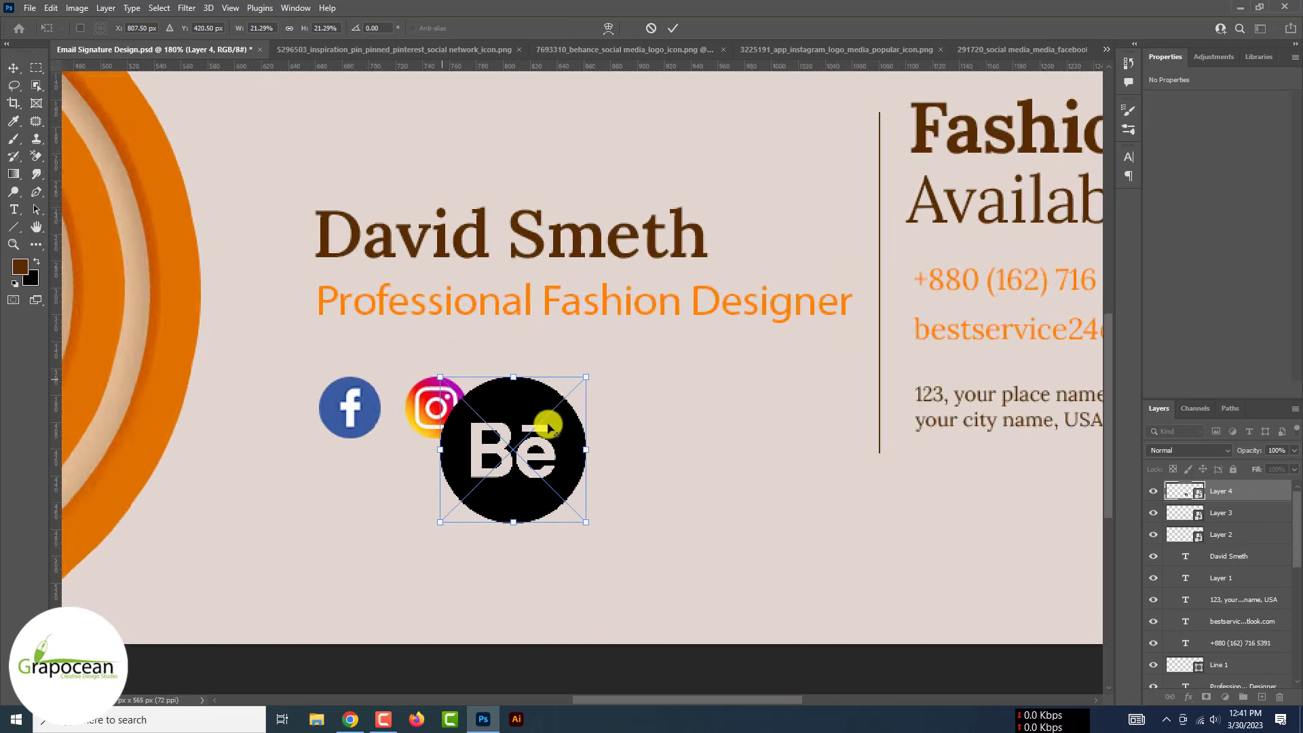
{"action": "scroll", "coordinate": [538, 423], "scroll_direction": "up", "scroll_amount": 2}
{"action": "mouse_move", "coordinate": [603, 346]}
{"action": "left_mouse_down"}
{"action": "mouse_move", "coordinate": [475, 486]}
{"action": "mouse_move", "coordinate": [389, 407]}
{"action": "left_mouse_up"}
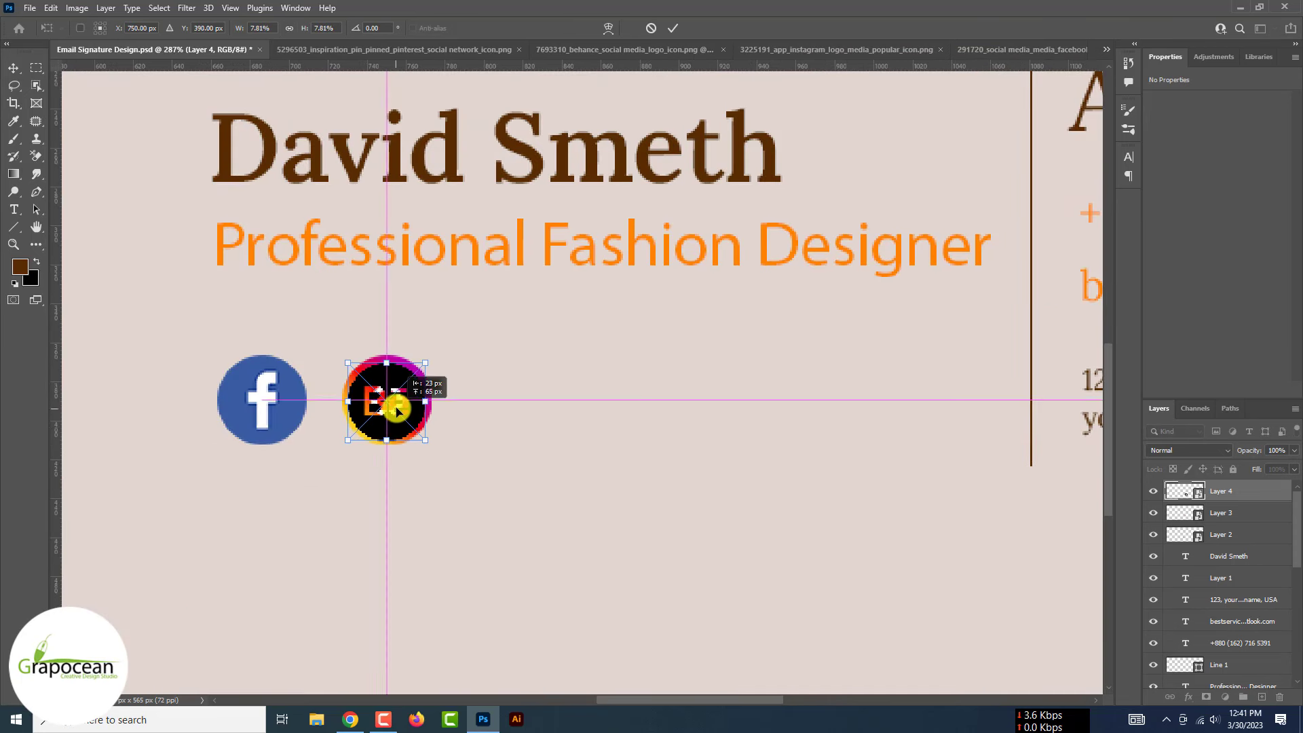
{"action": "scroll", "coordinate": [400, 408], "scroll_direction": "up", "scroll_amount": 2}
{"action": "left_click_drag", "start_coordinate": [308, 466], "coordinate": [302, 477]}
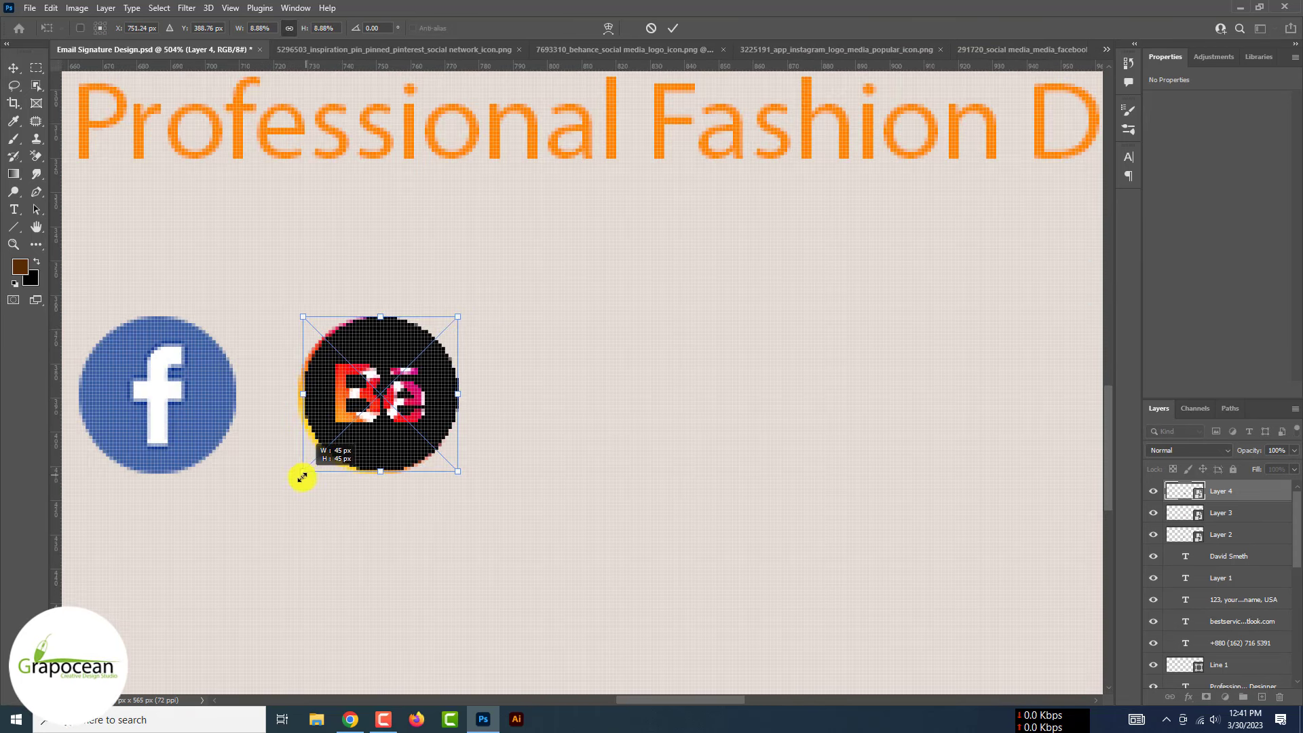
{"action": "left_click_drag", "start_coordinate": [456, 478], "coordinate": [454, 473]}
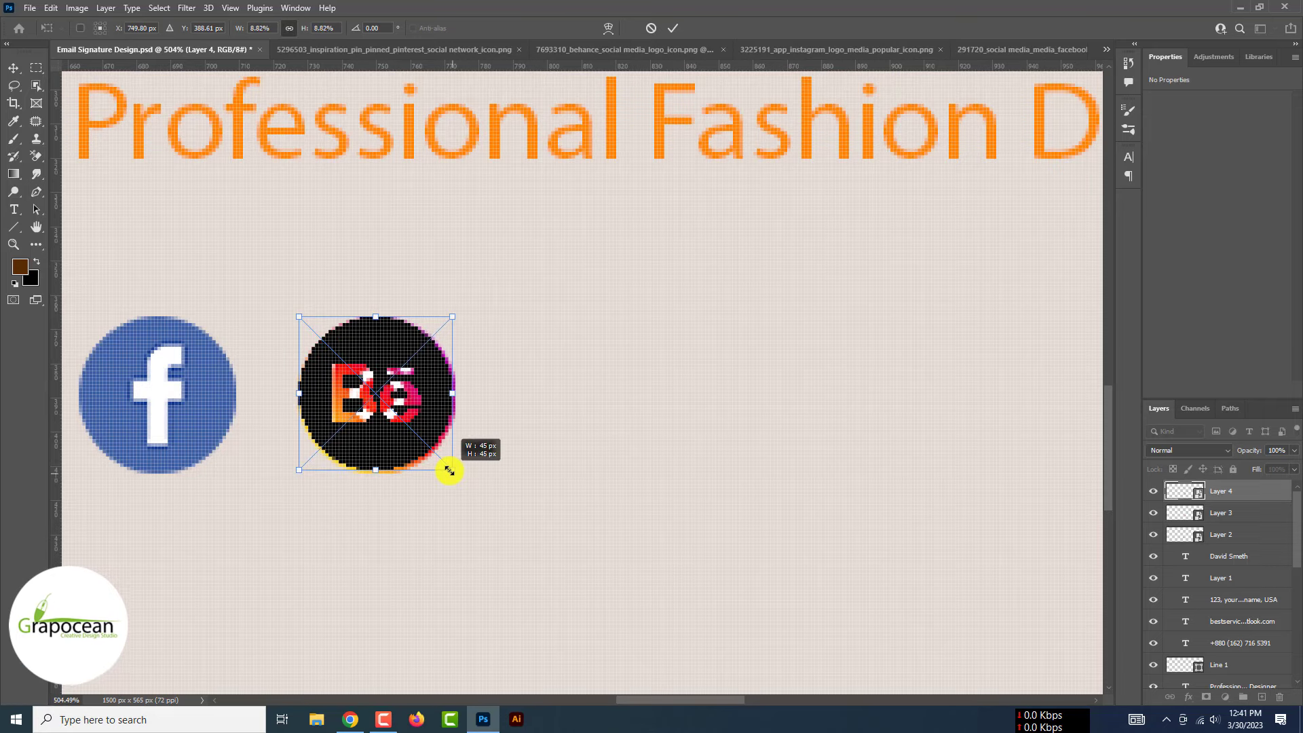
{"action": "left_click", "coordinate": [673, 30]}
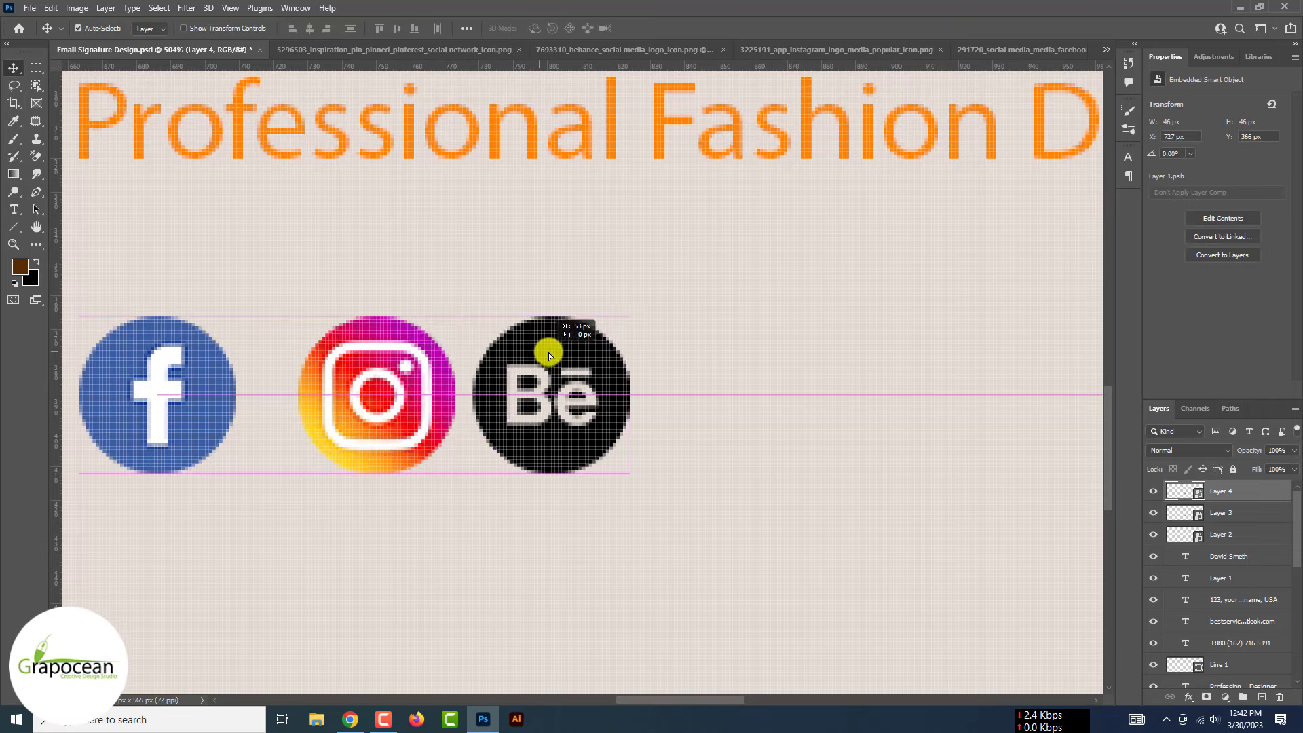
Move the Behance icon into line to the right of the Instagram icon
{"action": "left_click_drag", "start_coordinate": [380, 341], "coordinate": [581, 349]}
{"action": "scroll", "coordinate": [578, 356], "scroll_direction": "down", "scroll_amount": 3}
{"action": "scroll", "coordinate": [578, 356], "scroll_direction": "down", "scroll_amount": 5}
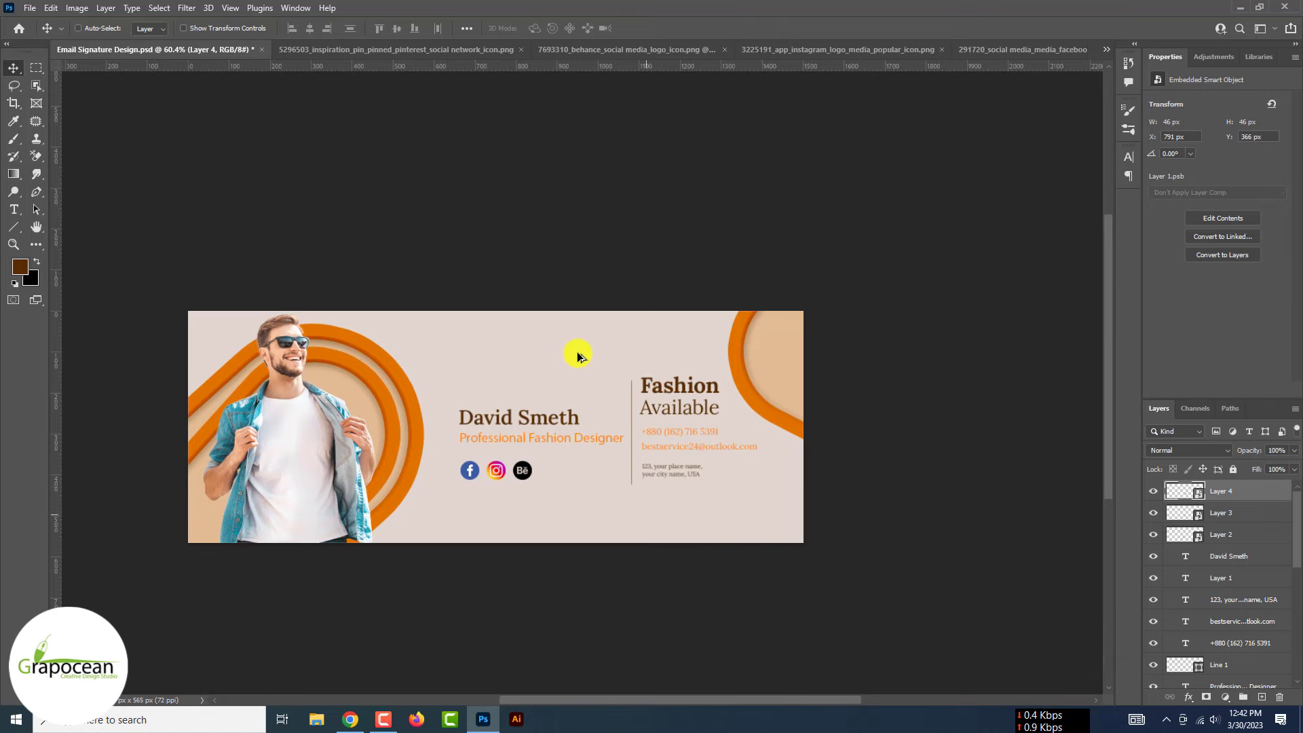
{"action": "scroll", "coordinate": [563, 421], "scroll_direction": "up", "scroll_amount": 2}
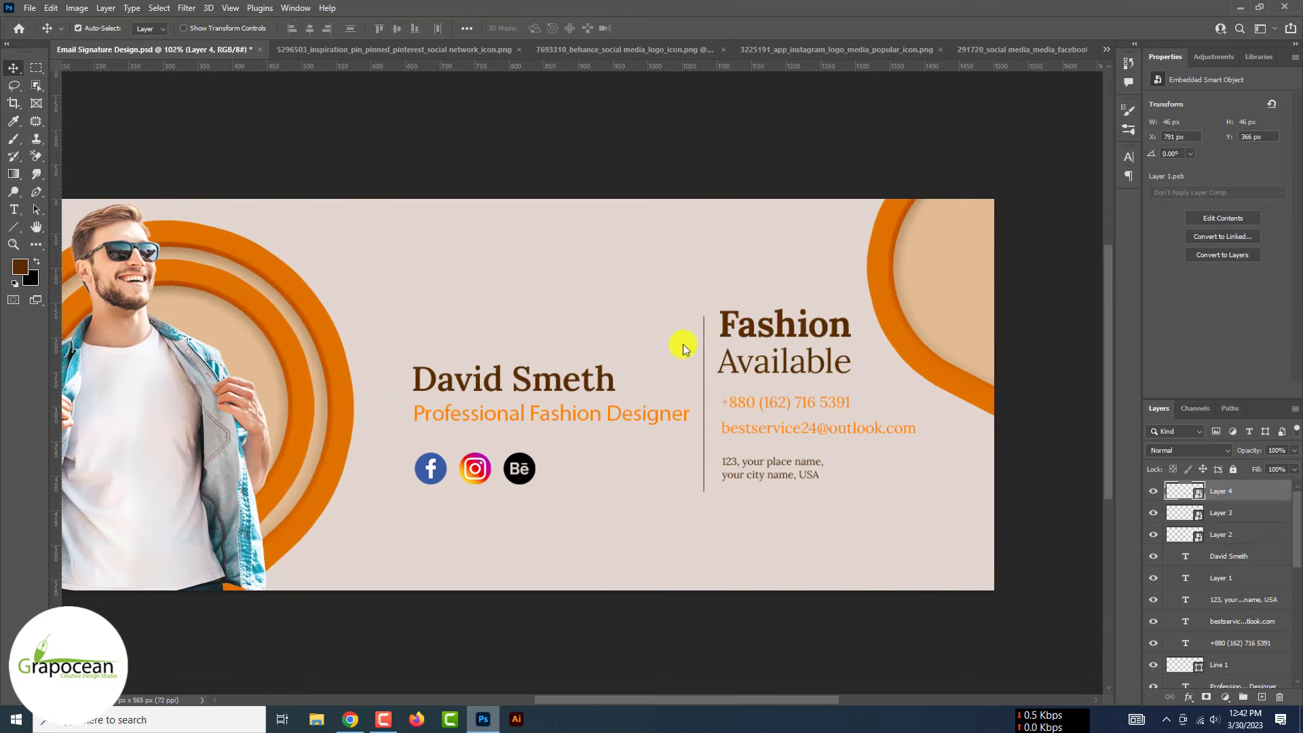
Convert the Pinterest icon layer to a smart object and bring it into the signature
{"action": "left_click", "coordinate": [844, 53]}
{"action": "left_click", "coordinate": [625, 50]}
{"action": "left_click", "coordinate": [883, 50]}
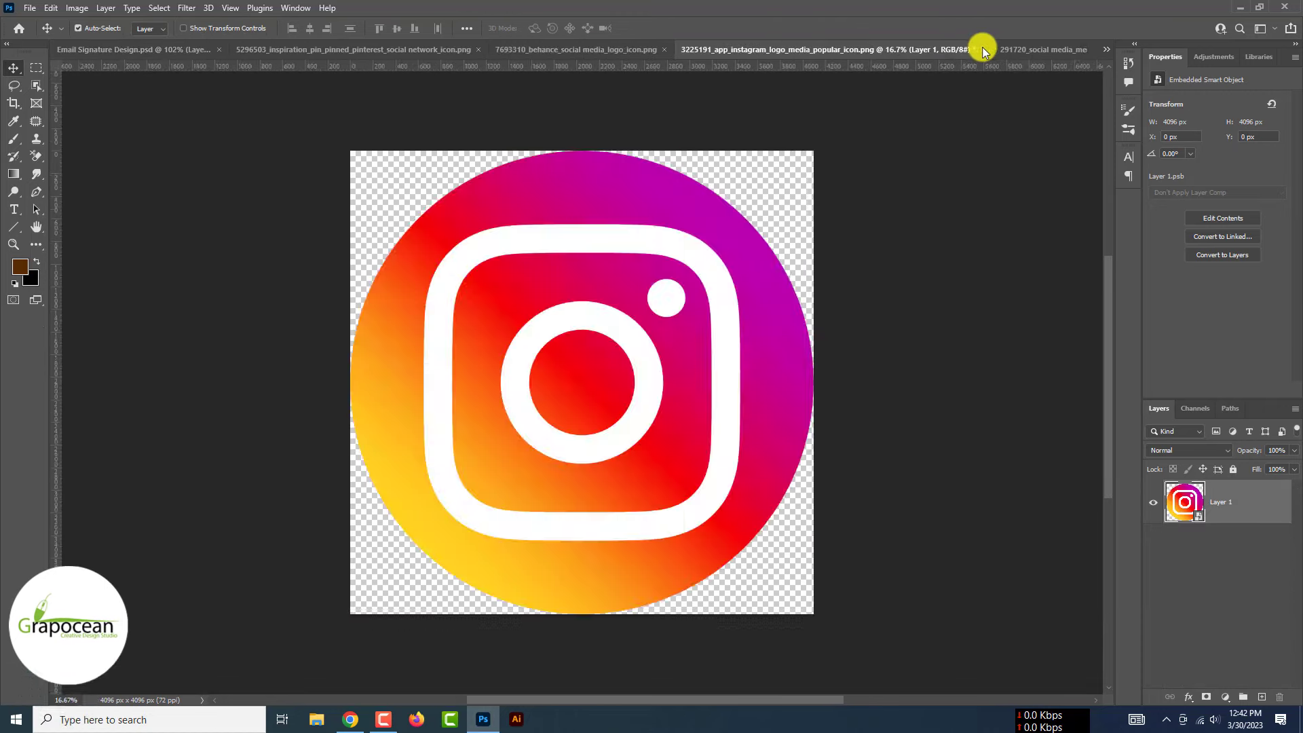
{"action": "left_click", "coordinate": [1011, 50]}
{"action": "left_click", "coordinate": [247, 49]}
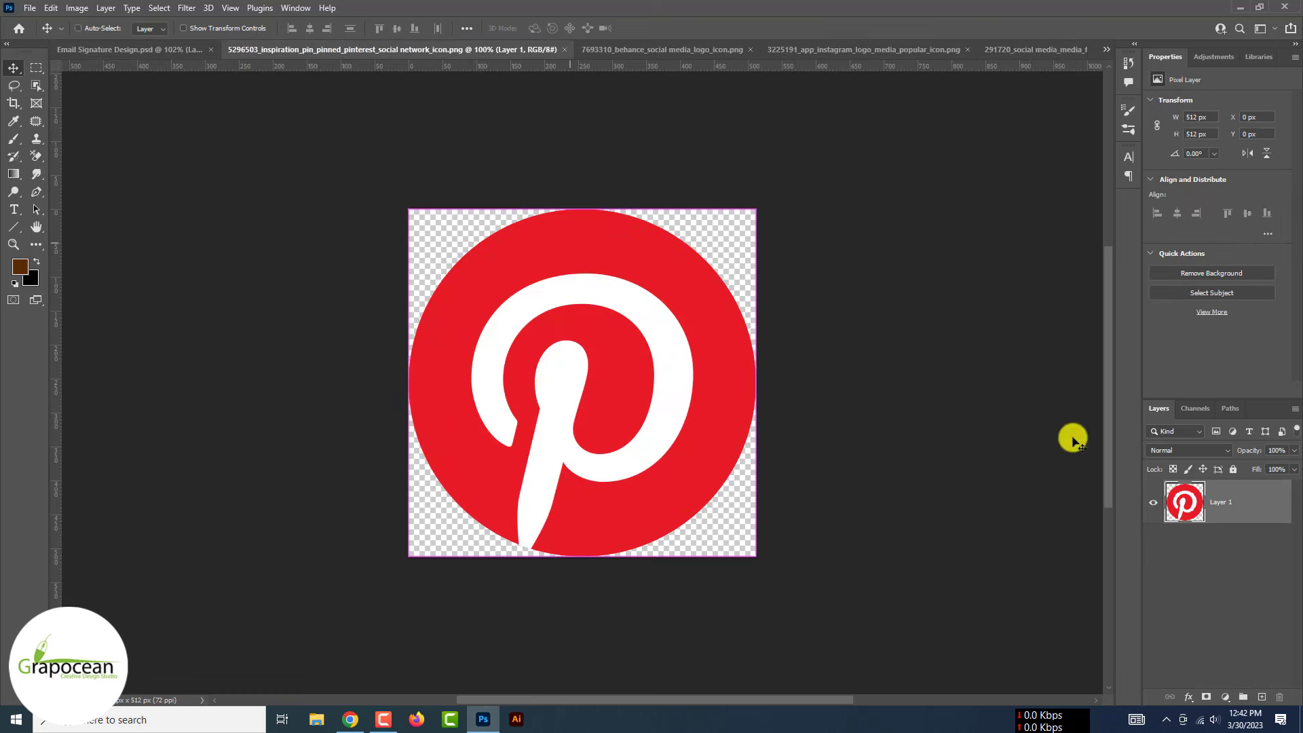
{"action": "right_click", "coordinate": [1239, 502]}
{"action": "left_click", "coordinate": [1145, 319]}
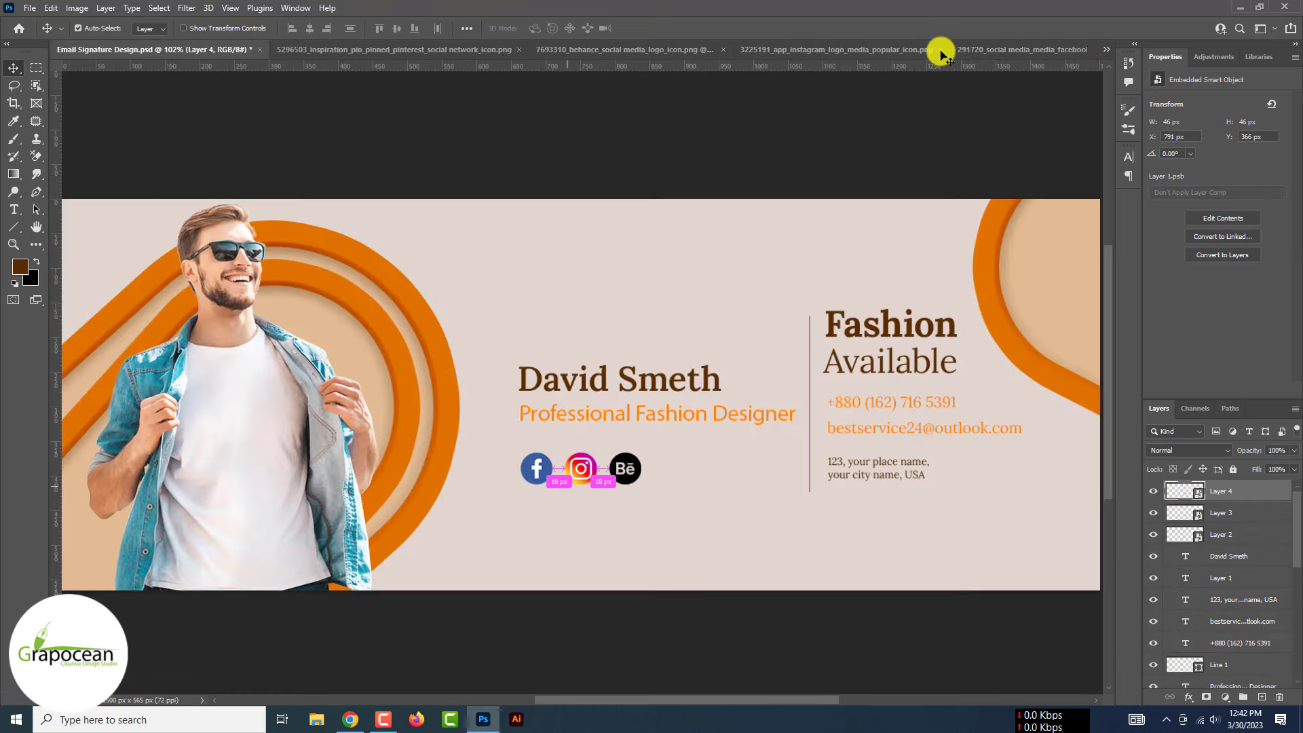
{"action": "left_click_drag", "start_coordinate": [1112, 51], "coordinate": [941, 49]}
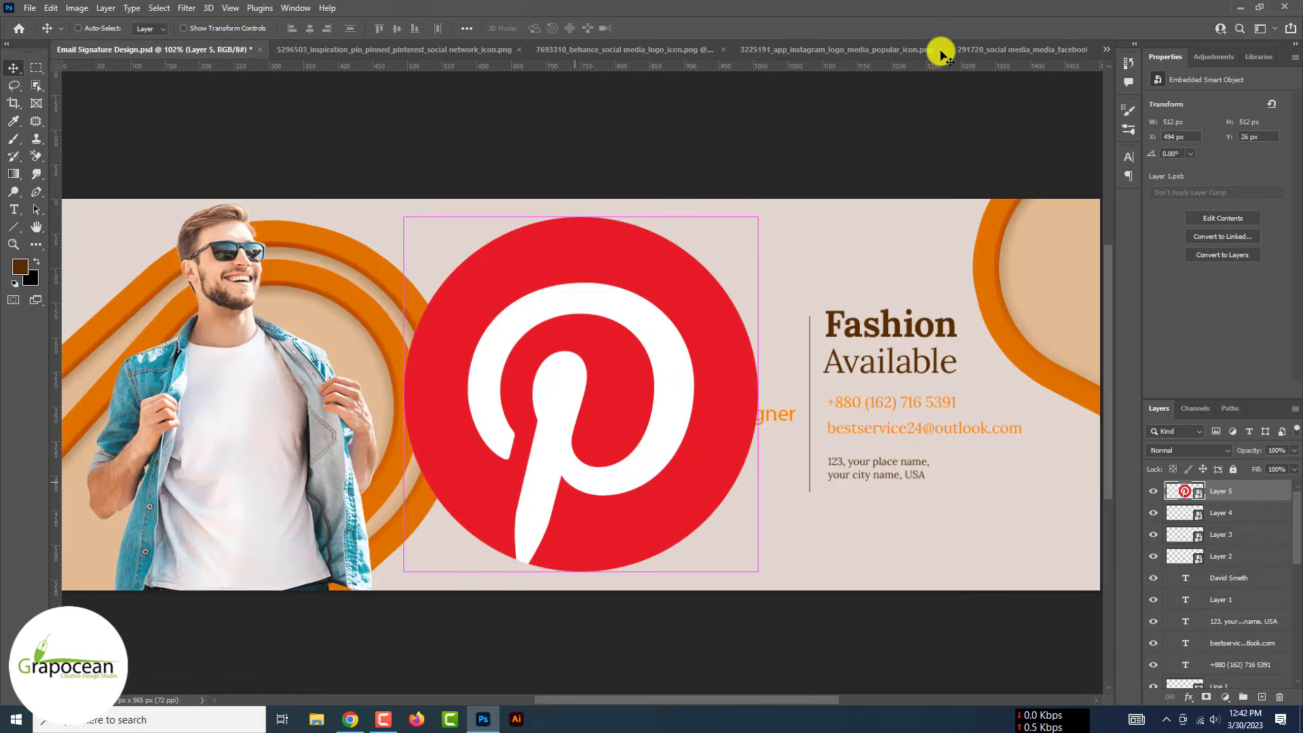
Scale the Pinterest icon to about 46 px and place it near the other icons
{"action": "key", "text": "ctrl+t"}
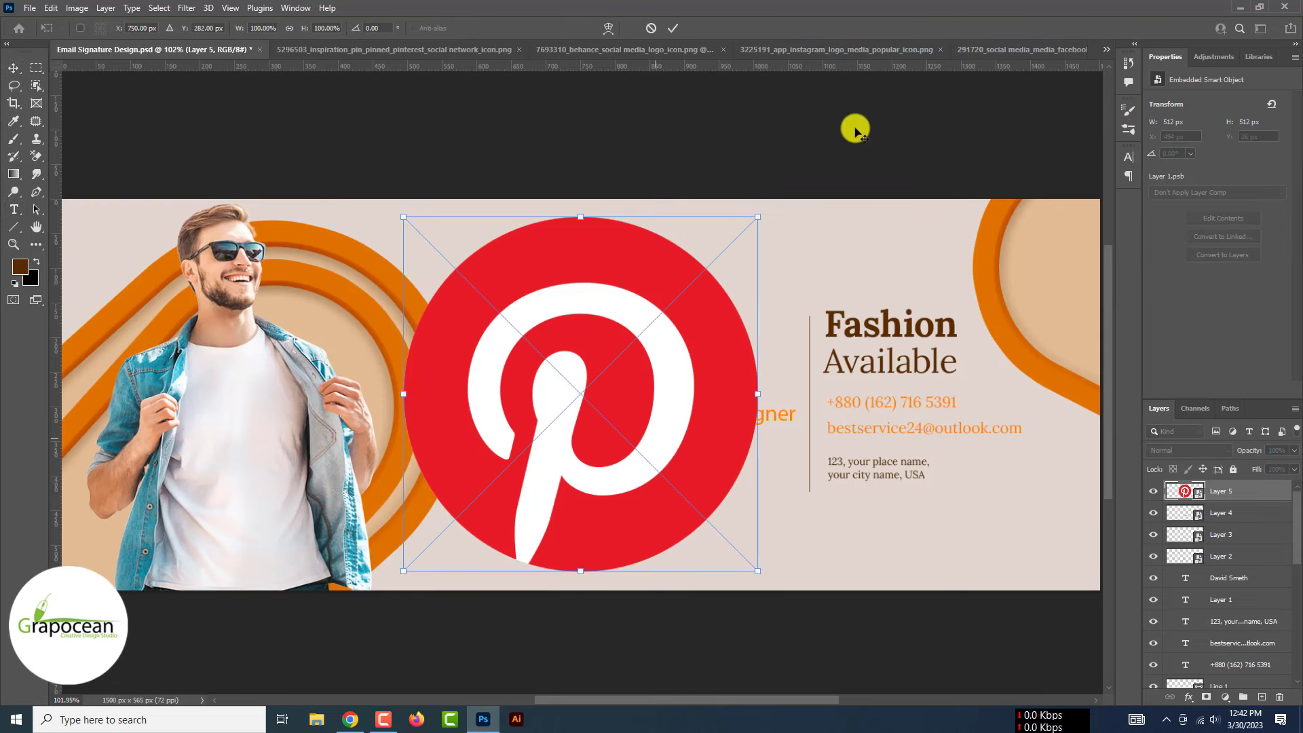
{"action": "left_click_drag", "start_coordinate": [756, 214], "coordinate": [494, 489]}
{"action": "left_click_drag", "start_coordinate": [473, 545], "coordinate": [673, 495]}
{"action": "scroll", "coordinate": [674, 495], "scroll_direction": "up", "scroll_amount": 3}
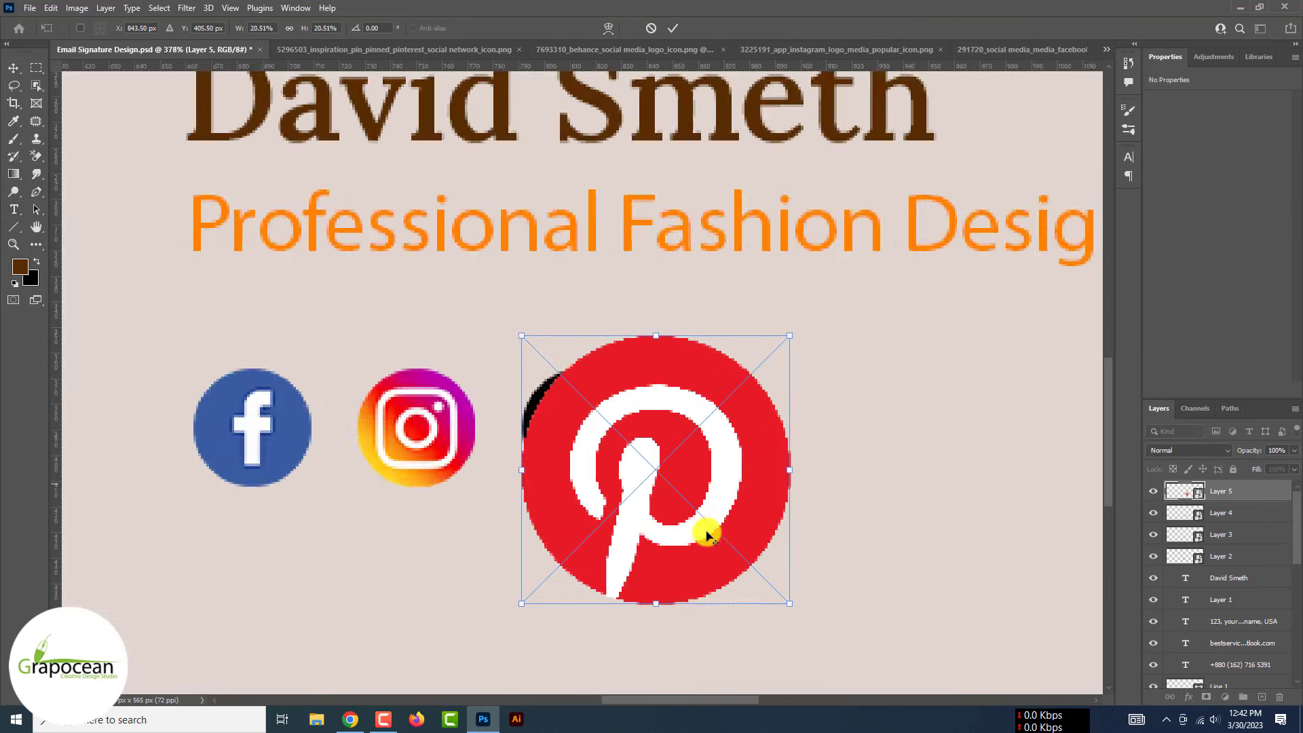
{"action": "scroll", "coordinate": [707, 529], "scroll_direction": "up", "scroll_amount": 2}
{"action": "left_click_drag", "start_coordinate": [873, 674], "coordinate": [597, 387]}
{"action": "left_click_drag", "start_coordinate": [541, 474], "coordinate": [551, 434]}
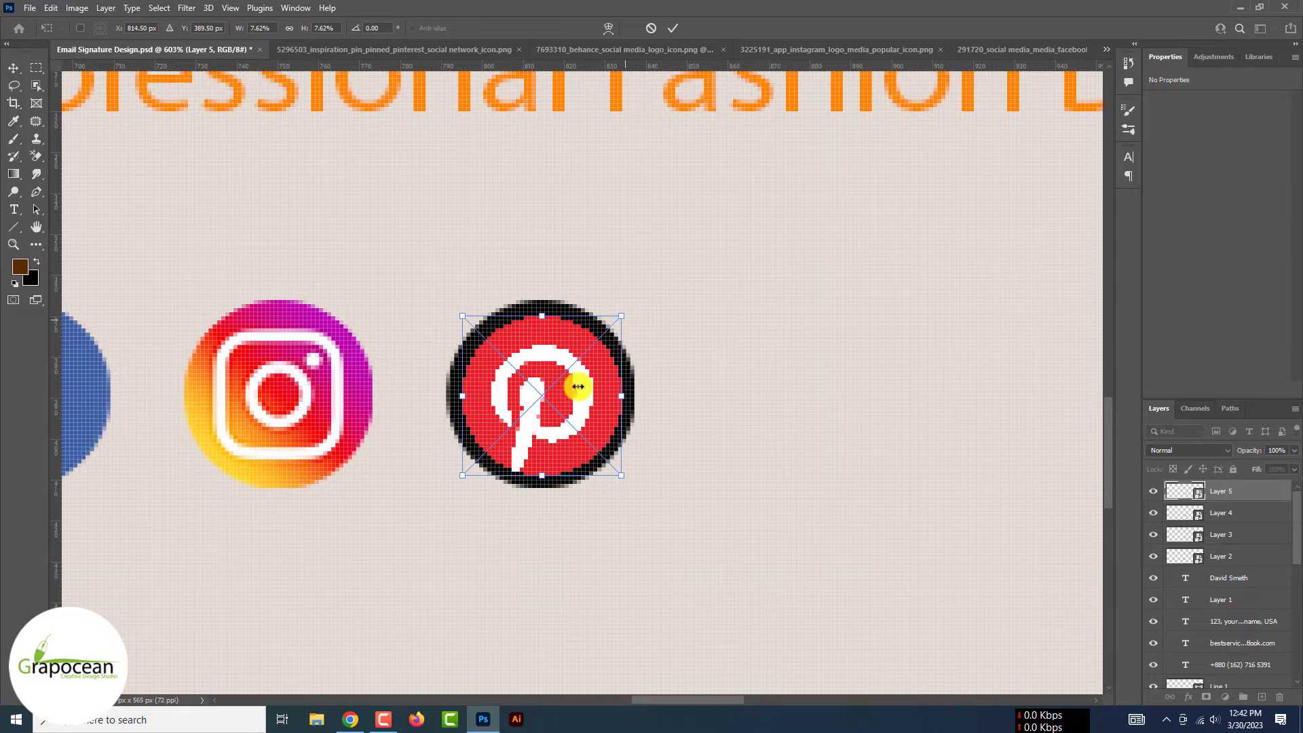
{"action": "left_click_drag", "start_coordinate": [620, 314], "coordinate": [631, 296]}
{"action": "left_click_drag", "start_coordinate": [461, 473], "coordinate": [443, 484]}
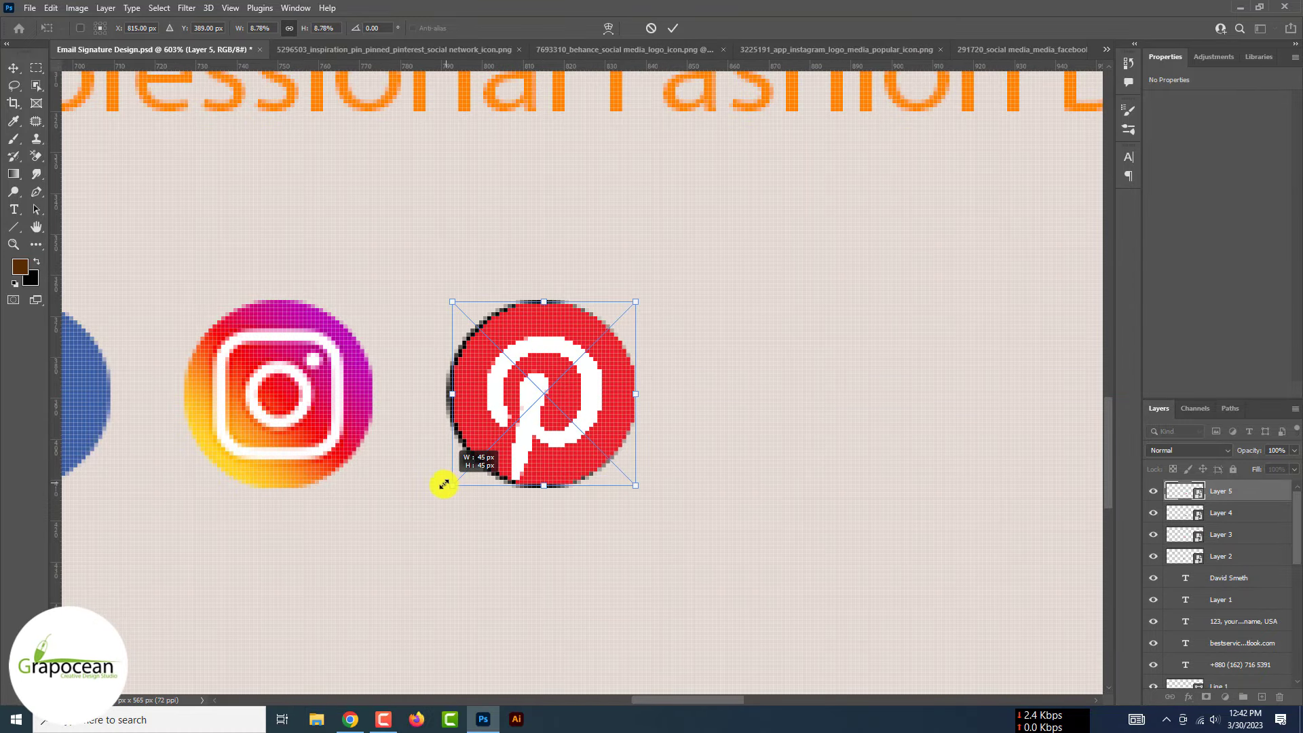
{"action": "left_click_drag", "start_coordinate": [449, 306], "coordinate": [442, 296]}
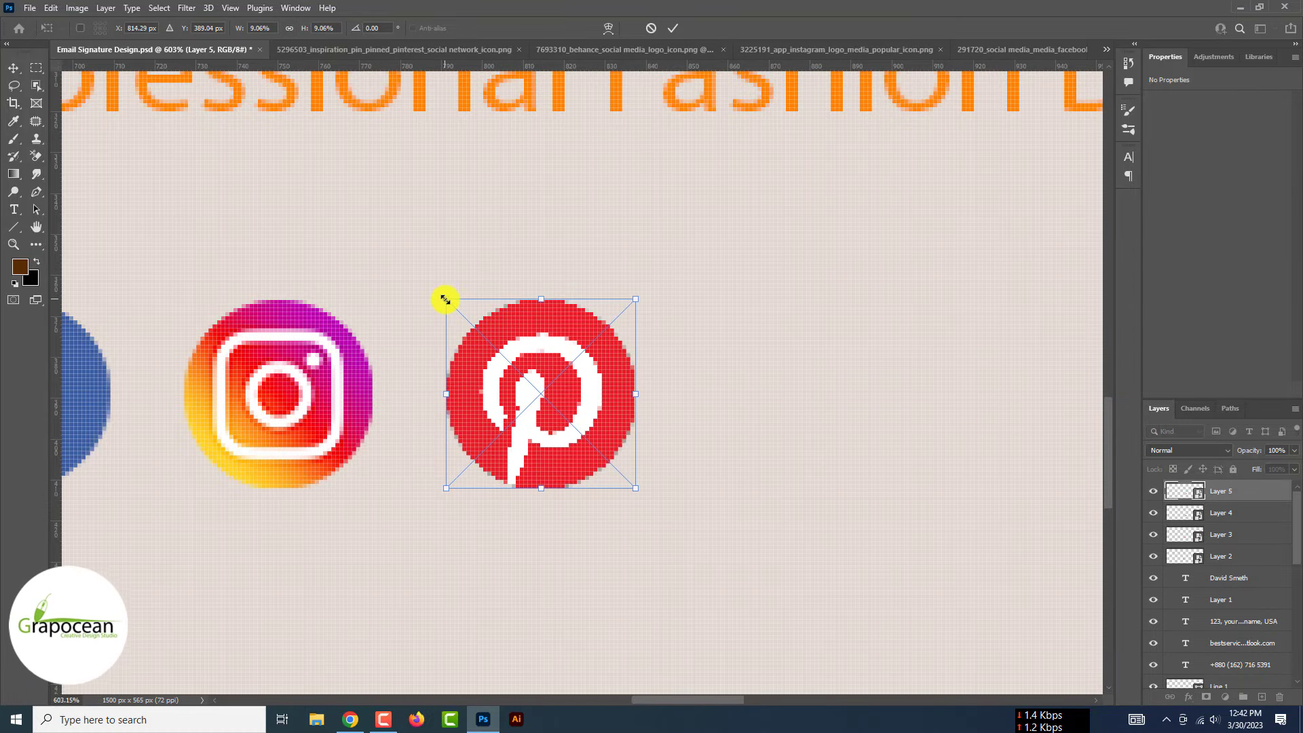
{"action": "left_click", "coordinate": [673, 28]}
Cancel the accidental text and position Pinterest right of Behance with even spacing
{"action": "left_click", "coordinate": [547, 387]}
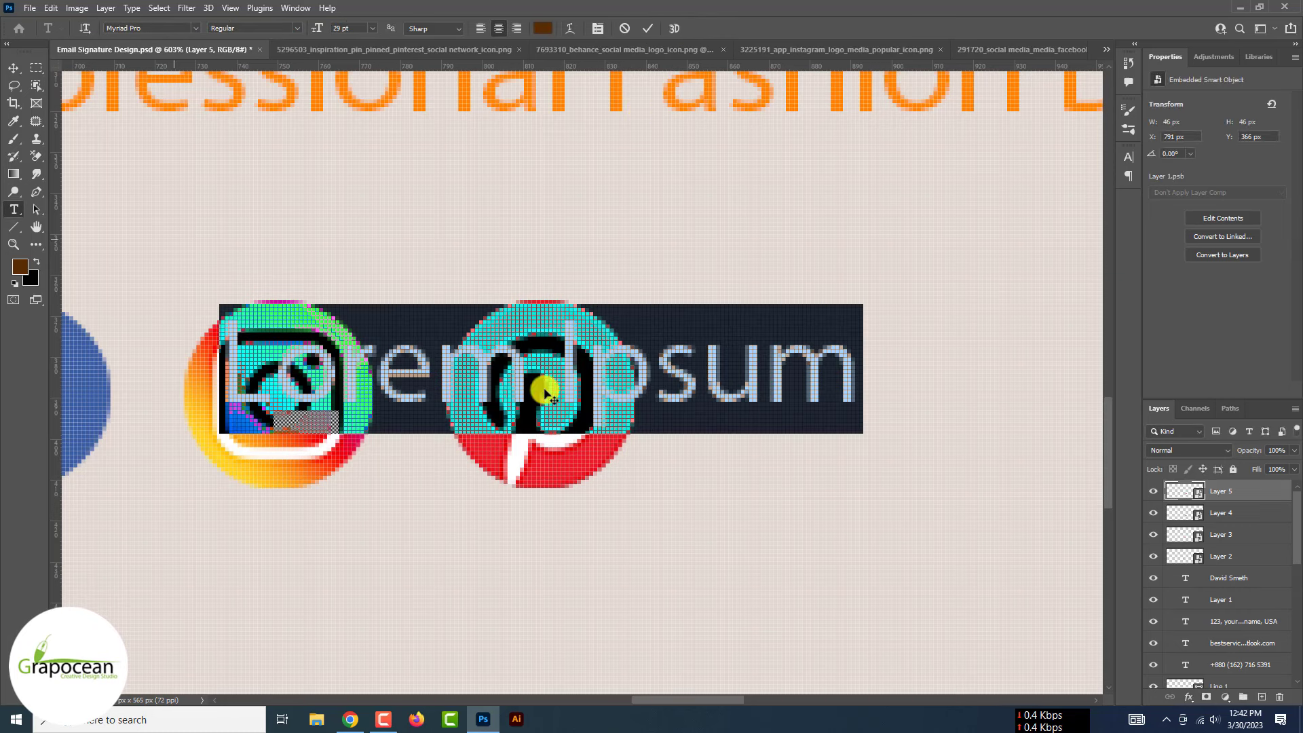
{"action": "left_click", "coordinate": [619, 28]}
{"action": "key", "text": "v"}
{"action": "left_click_drag", "start_coordinate": [501, 390], "coordinate": [792, 390]}
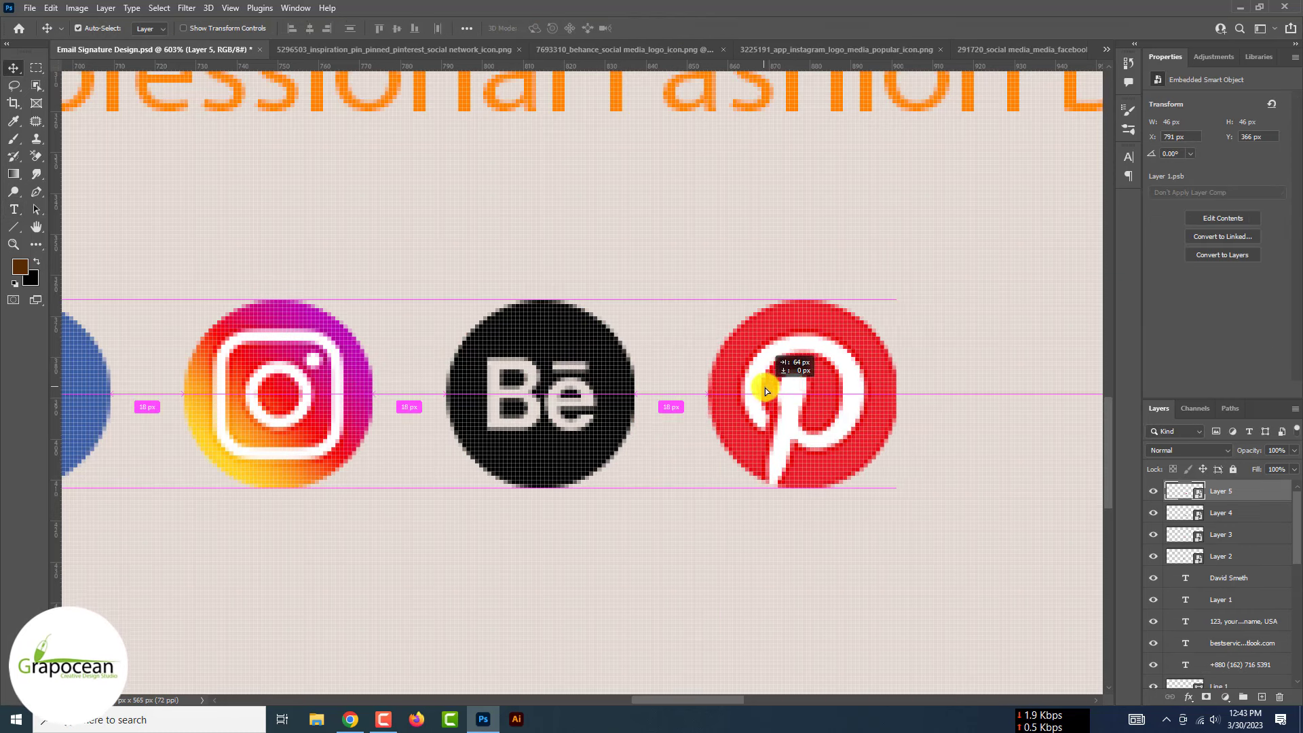
{"action": "left_click_drag", "start_coordinate": [792, 388], "coordinate": [764, 388]}
{"action": "key", "text": "ctrl+0"}
{"action": "key", "text": "ctrl+minus"}
Shrink all four social icons together to about half size
{"action": "left_click", "coordinate": [1222, 555], "text": "shift"}
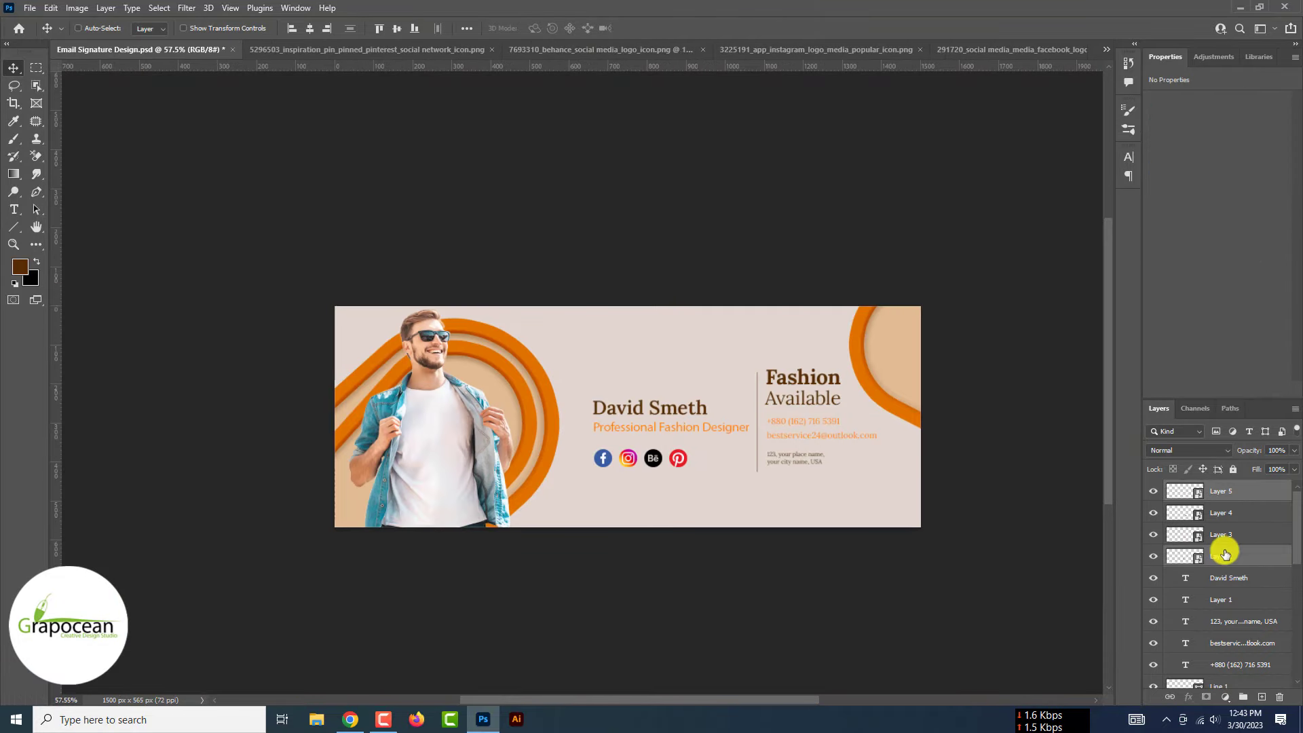
{"action": "key", "text": "ctrl+0"}
{"action": "key", "text": "ctrl+t"}
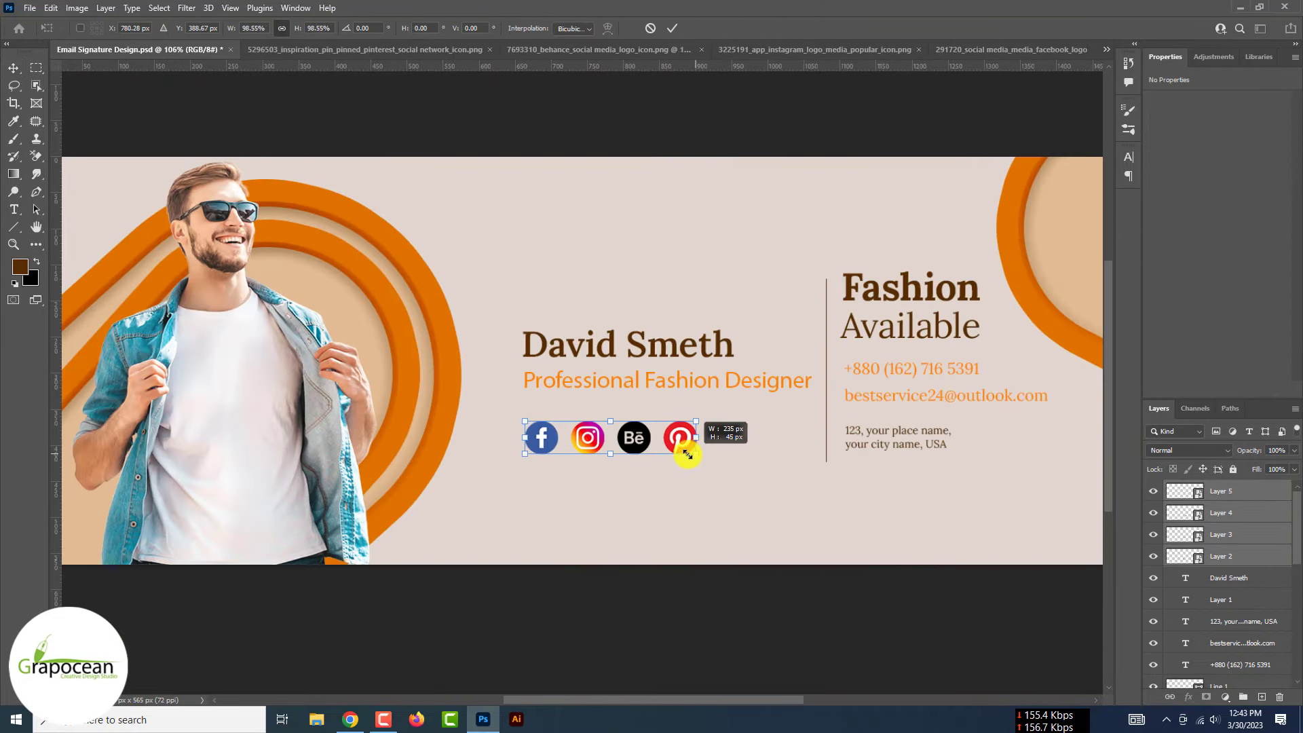
{"action": "left_click_drag", "start_coordinate": [689, 441], "coordinate": [586, 426]}
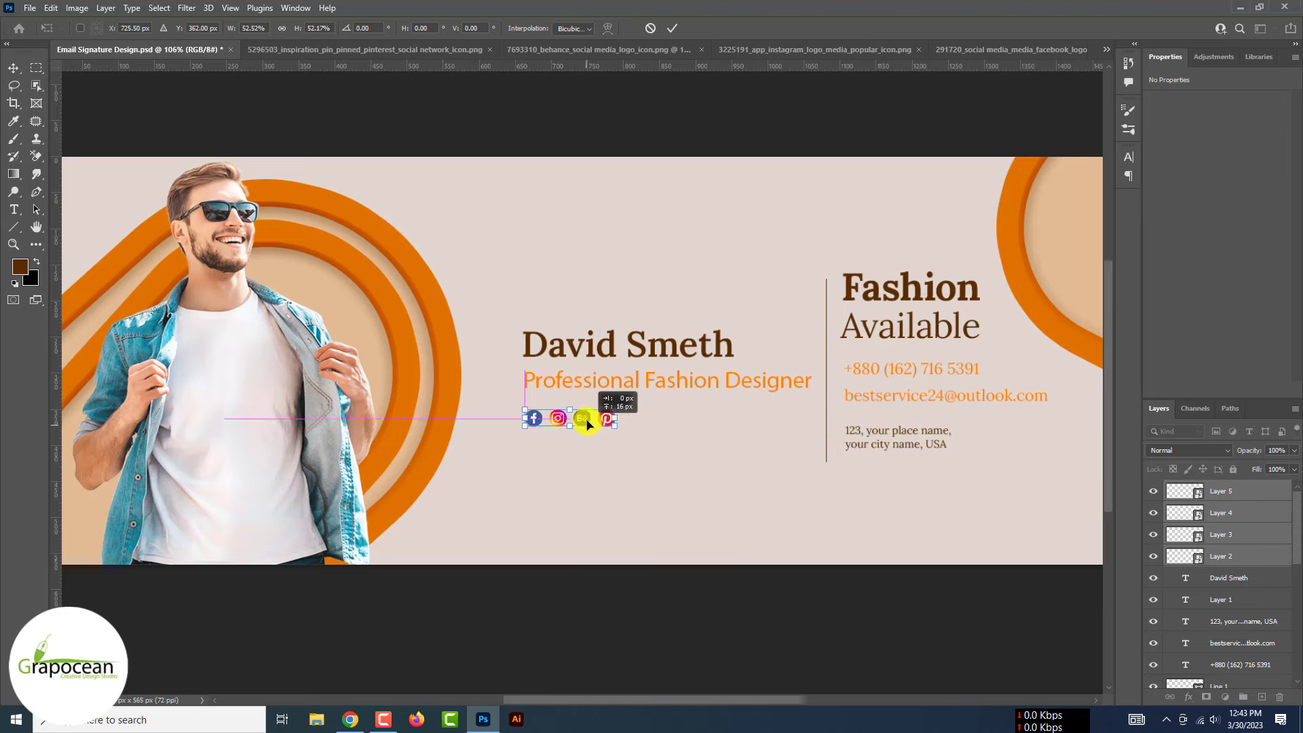
{"action": "left_click", "coordinate": [672, 28]}
{"action": "key", "text": "ctrl+minus"}
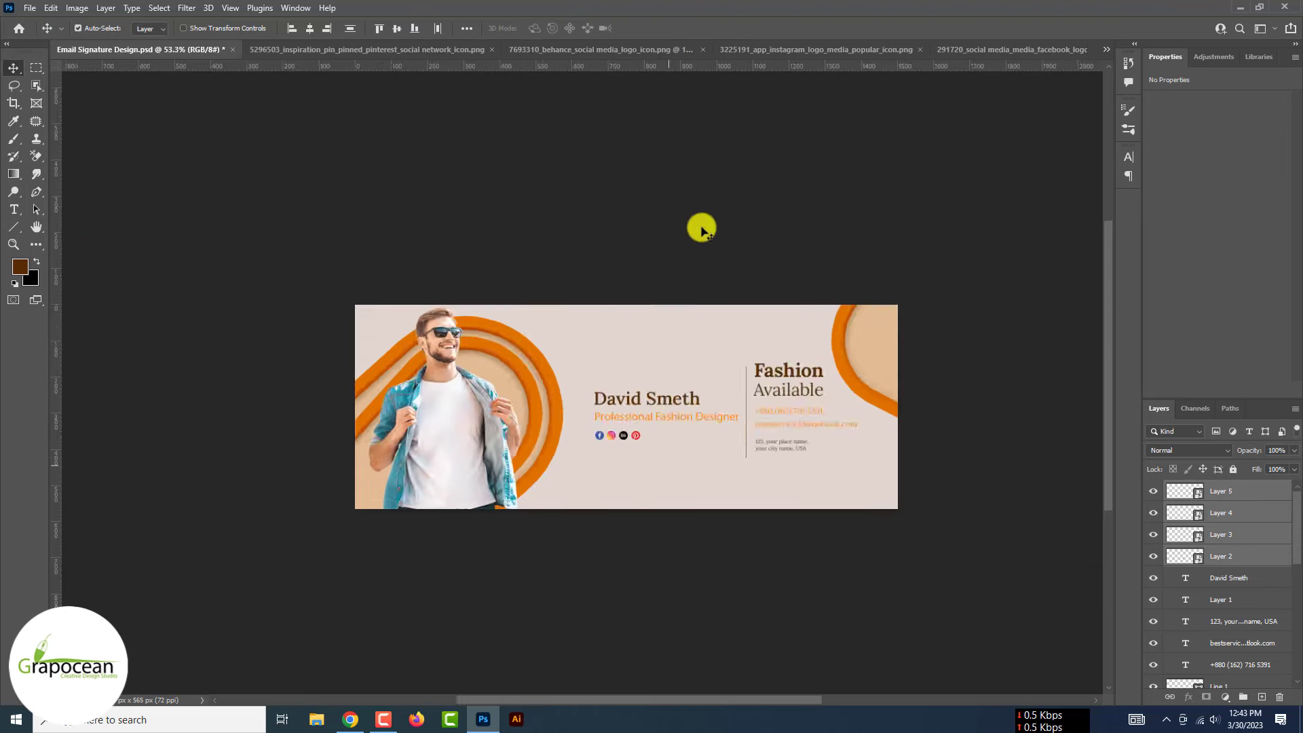
{"action": "key", "text": "ctrl+minus"}
{"action": "key", "text": "ctrl+plus"}
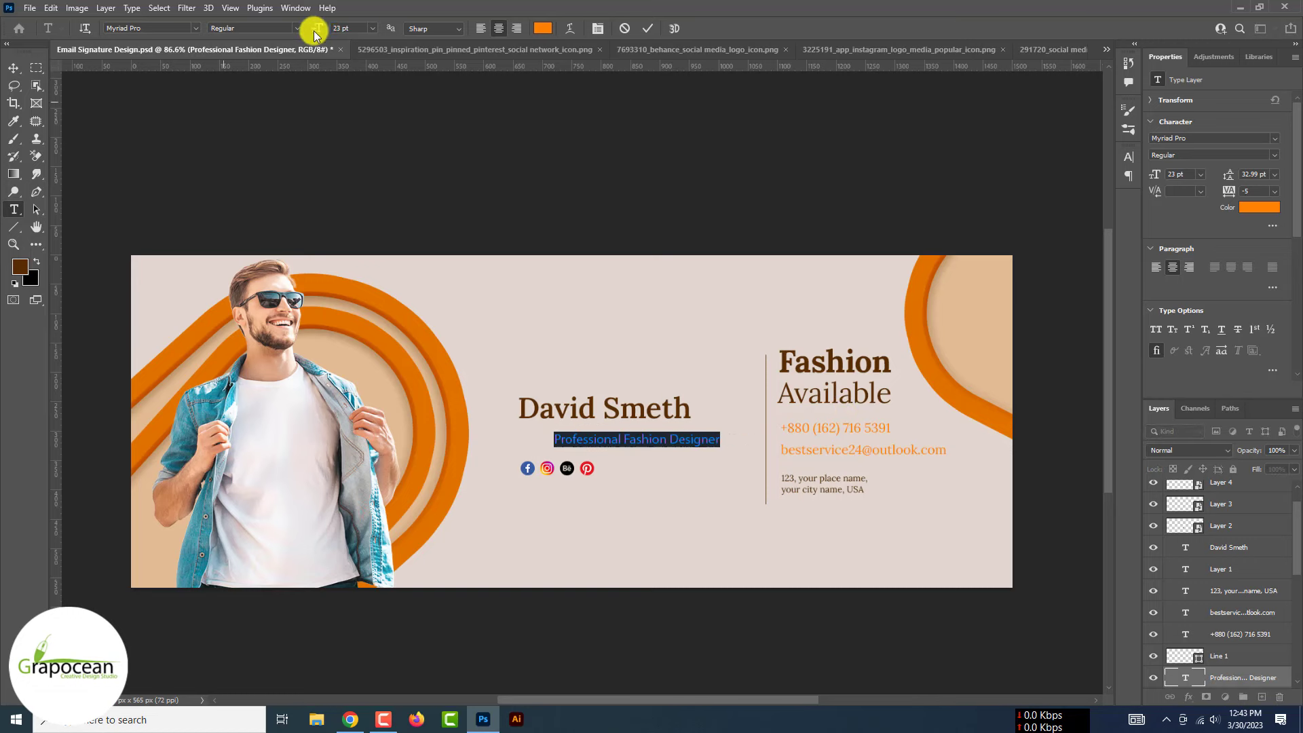
Set the title text in Lora and align it under the name
{"action": "left_click", "coordinate": [197, 27]}
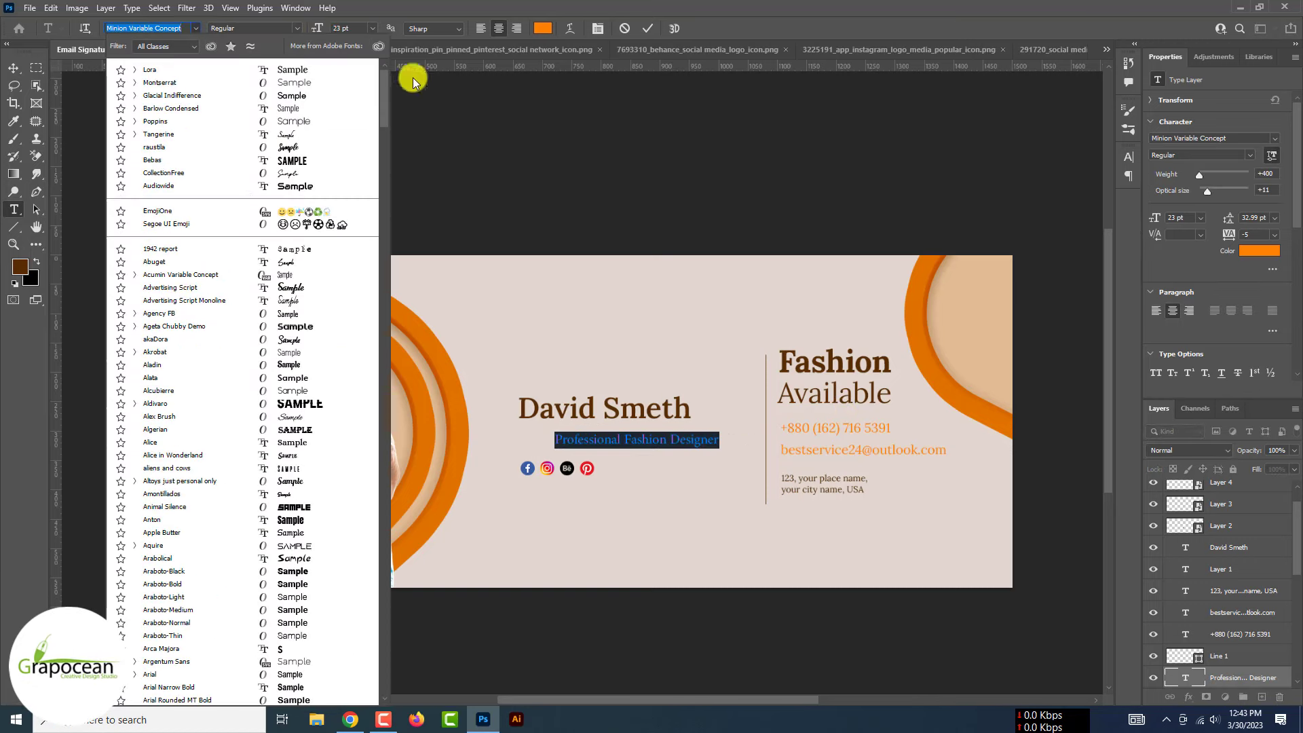
{"action": "left_click", "coordinate": [293, 71]}
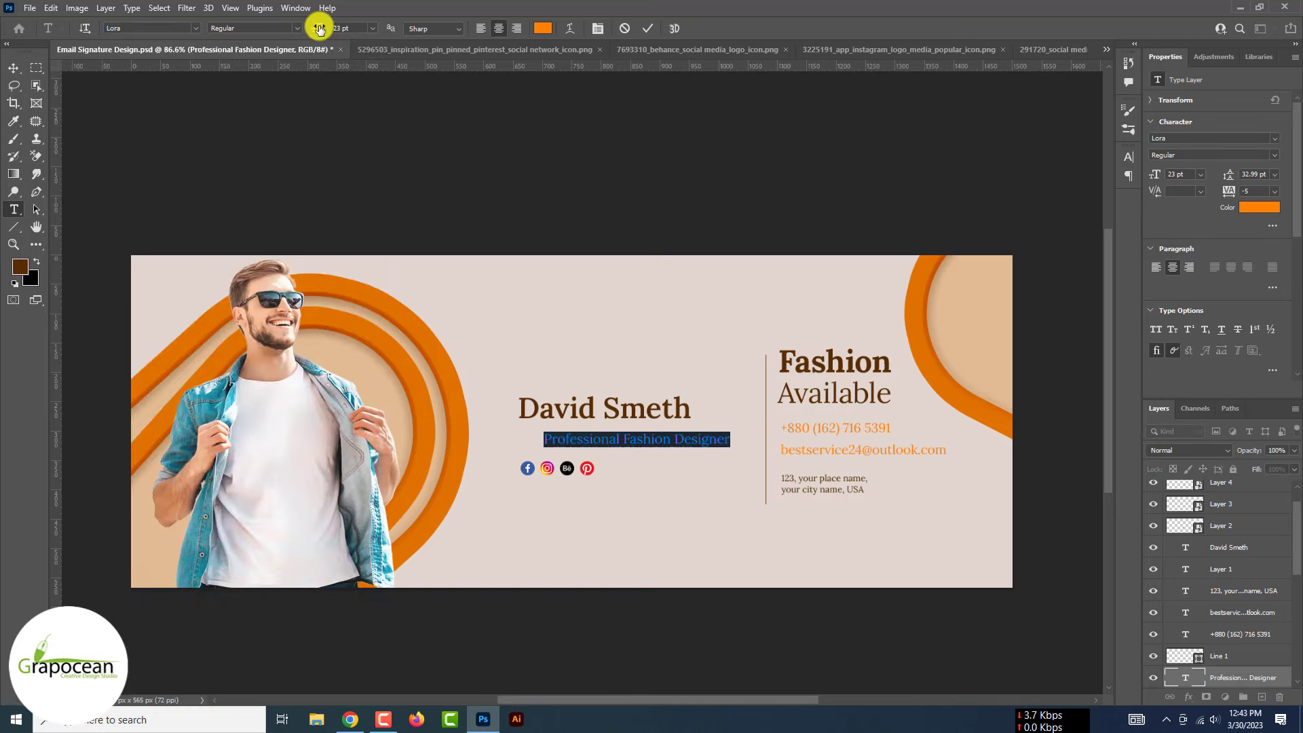
{"action": "left_click_drag", "start_coordinate": [610, 446], "coordinate": [557, 441]}
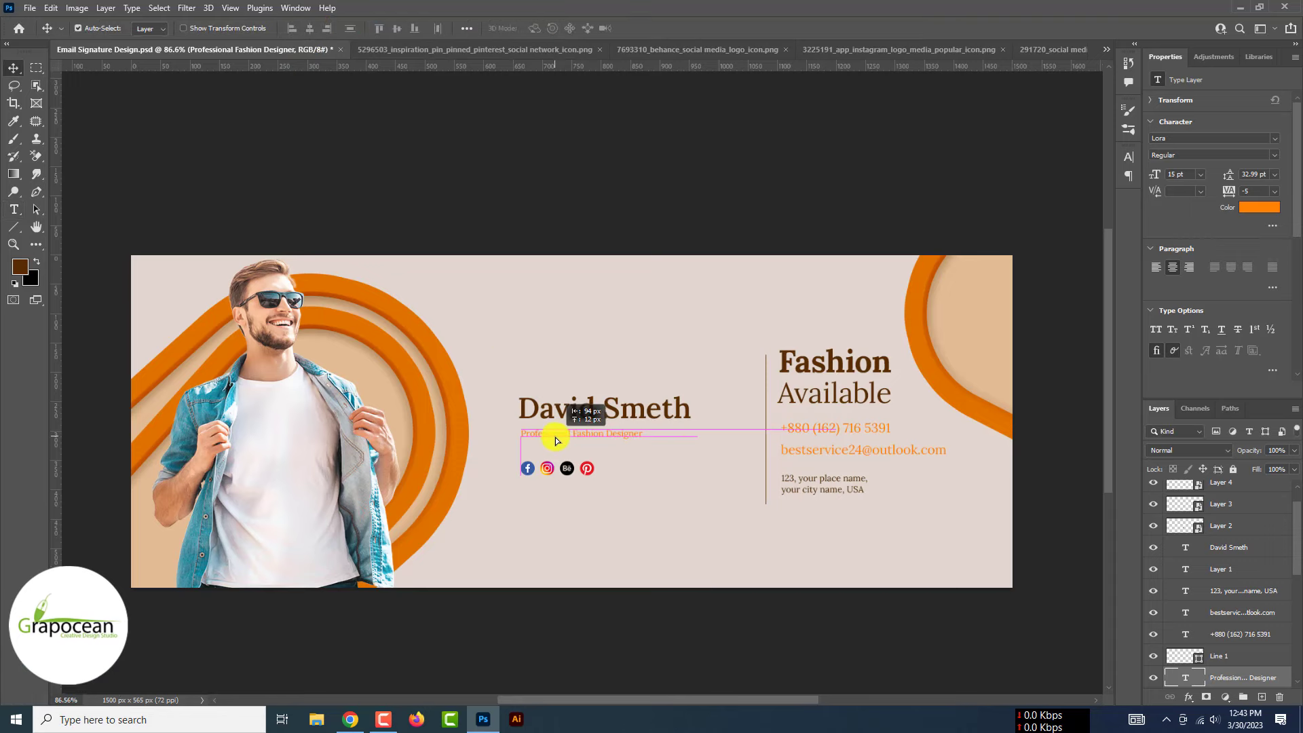
{"action": "scroll", "coordinate": [557, 442], "scroll_direction": "down", "scroll_amount": 2}
{"action": "scroll", "coordinate": [552, 434], "scroll_direction": "up", "scroll_amount": 2}
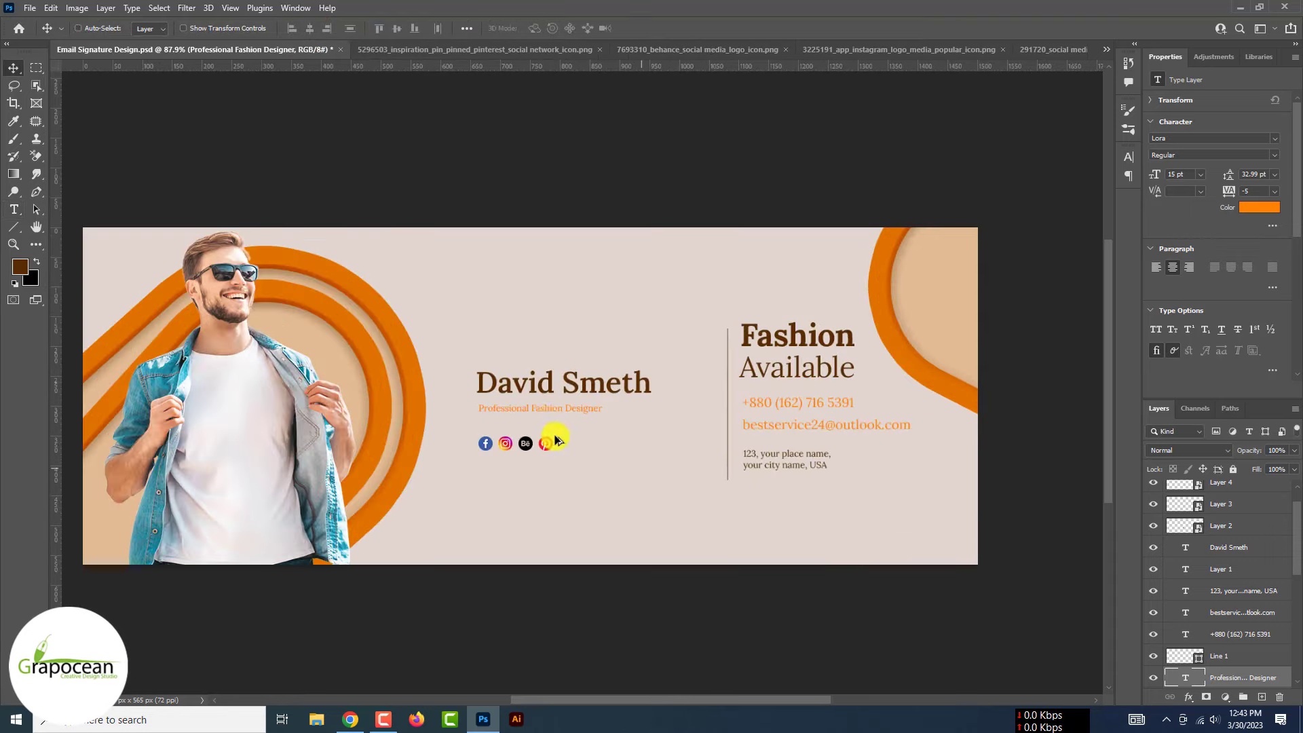
{"action": "scroll", "coordinate": [543, 414], "scroll_direction": "up", "scroll_amount": 2}
{"action": "scroll", "coordinate": [546, 408], "scroll_direction": "up", "scroll_amount": 2}
{"action": "left_click_drag", "start_coordinate": [545, 407], "coordinate": [539, 407]}
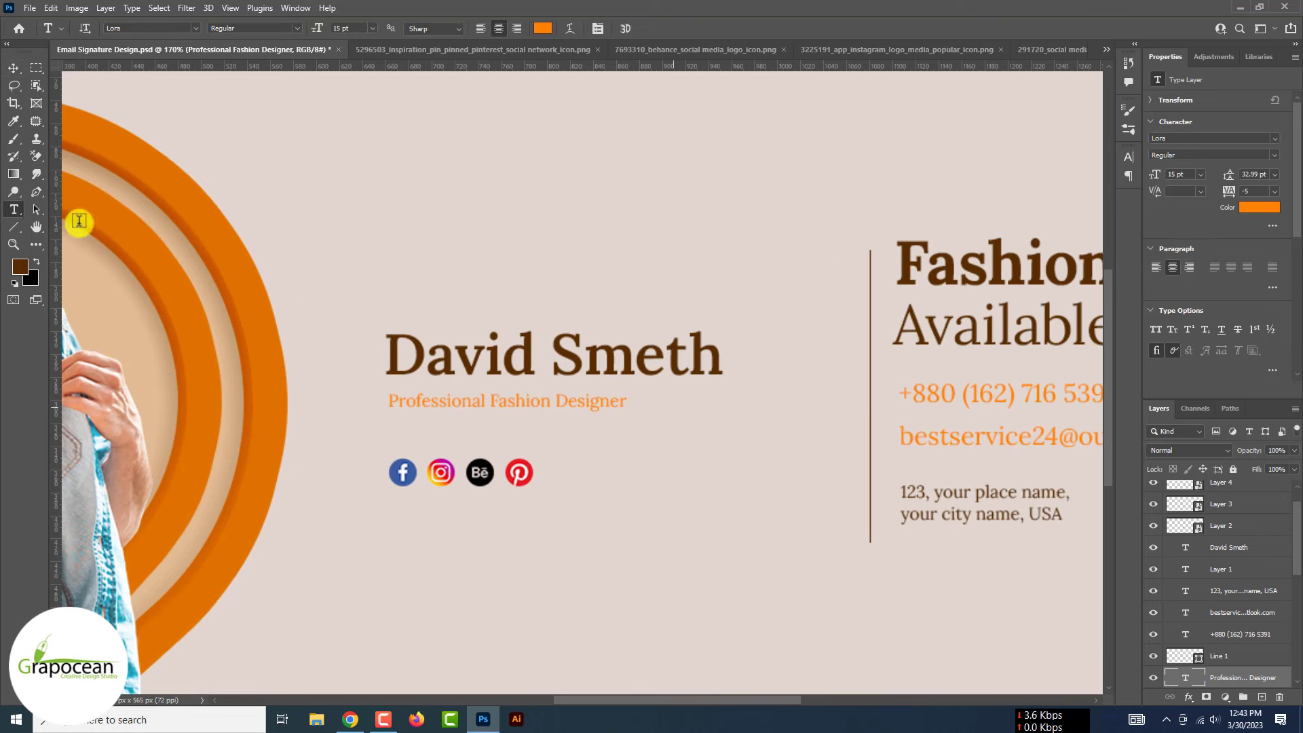
Change the Professional Fashion Designer title to Poppins Light
{"action": "left_click", "coordinate": [286, 30]}
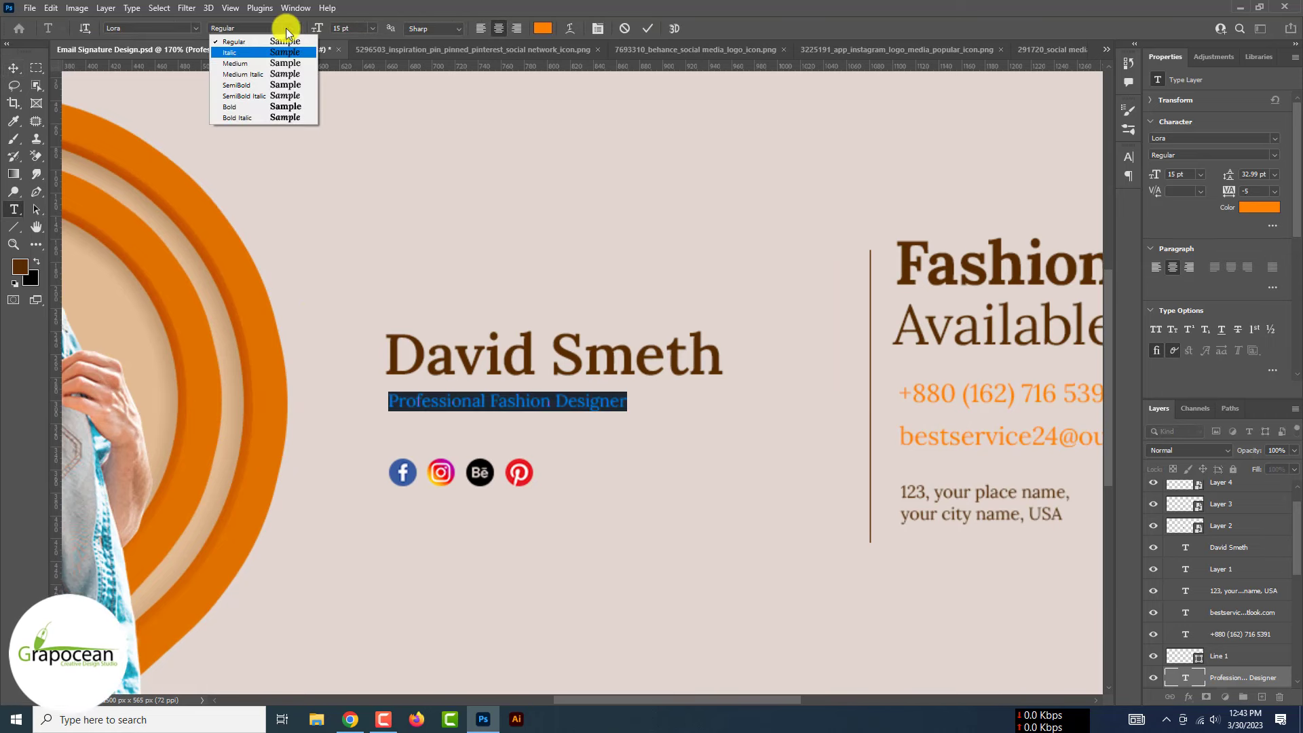
{"action": "left_click", "coordinate": [198, 28]}
{"action": "key", "text": "Down"}
{"action": "key", "text": "Down"}
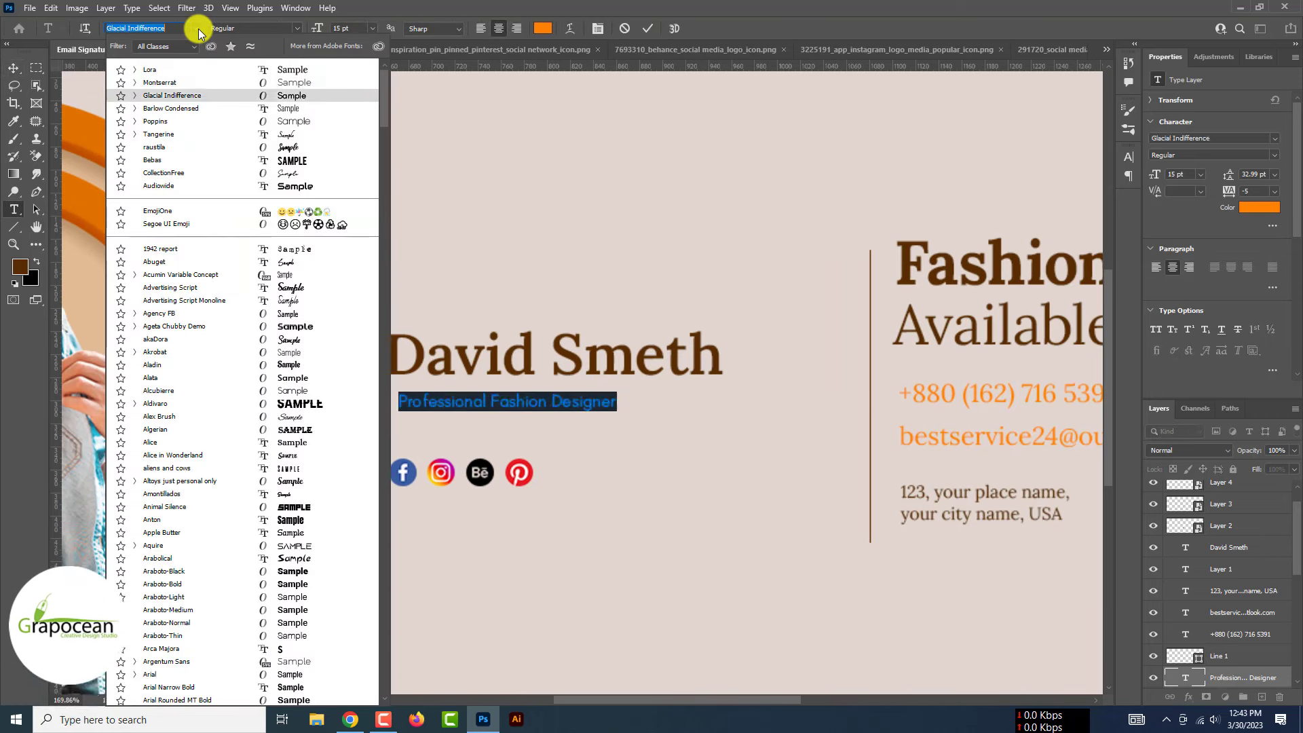
{"action": "left_click", "coordinate": [304, 124]}
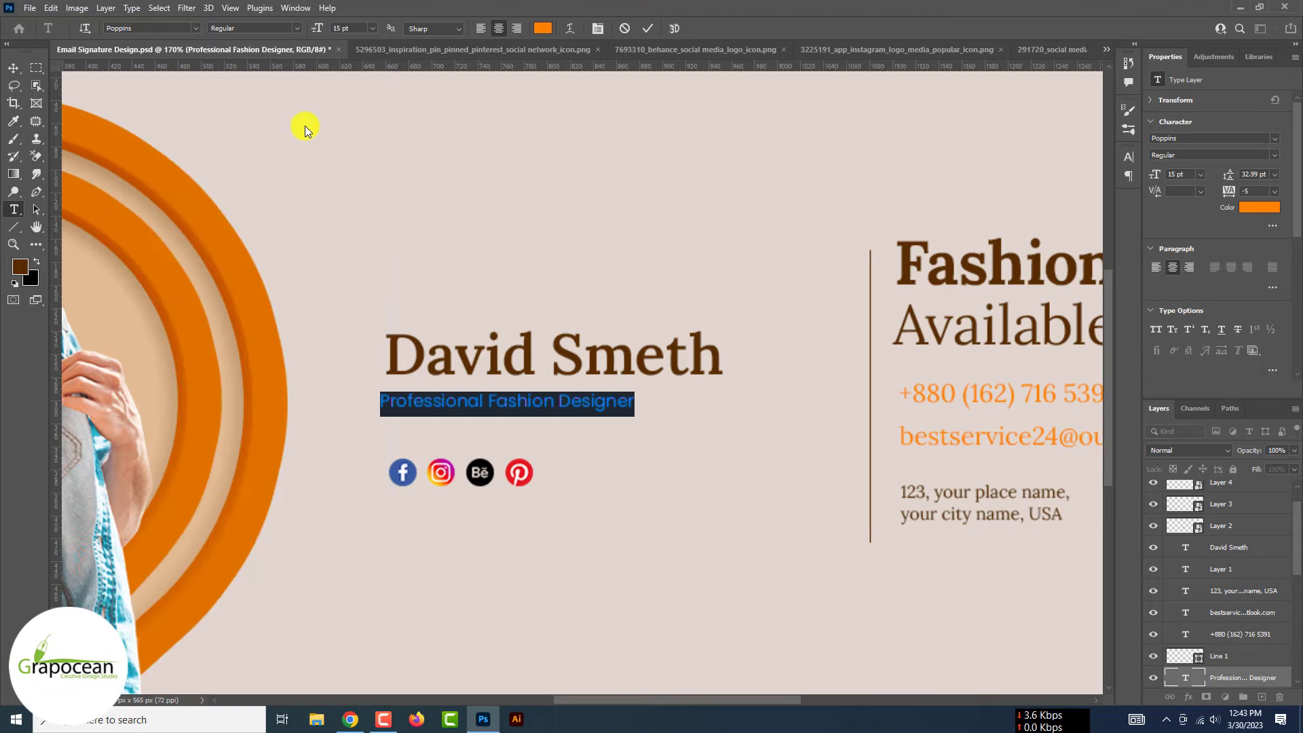
{"action": "left_click", "coordinate": [289, 29]}
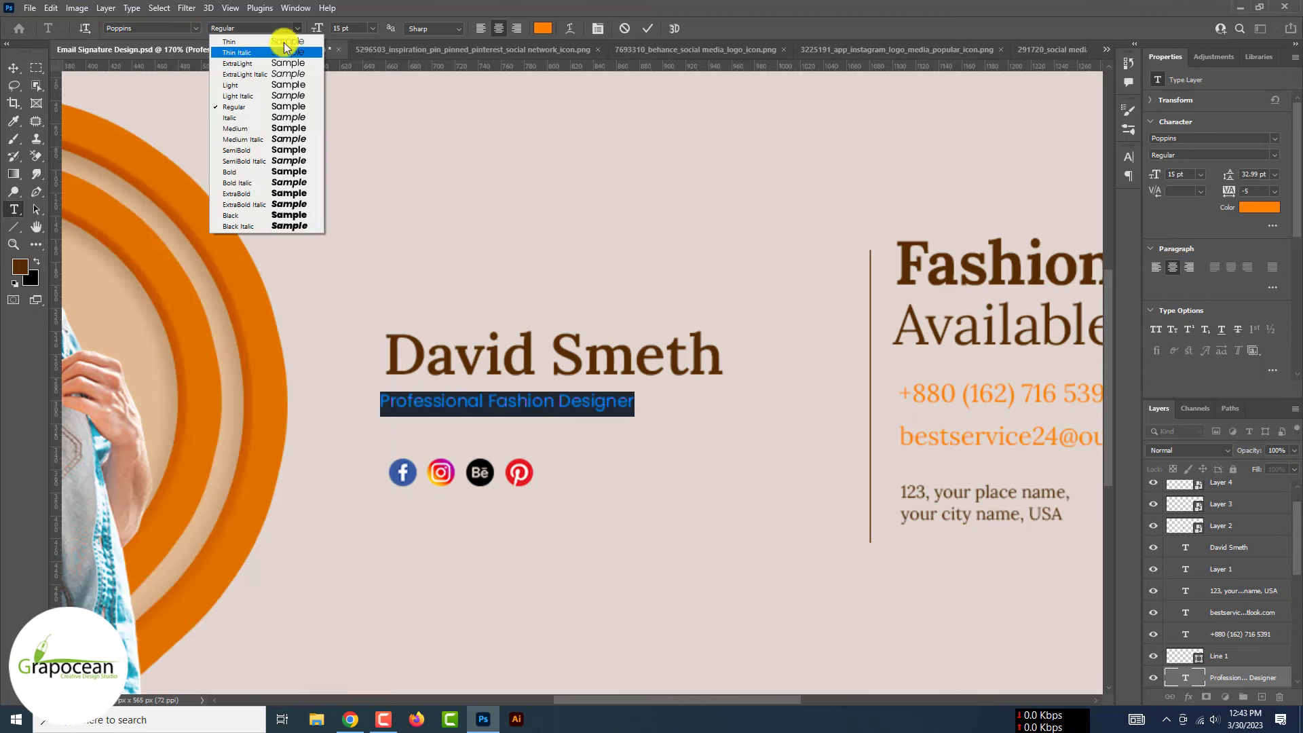
{"action": "left_click", "coordinate": [258, 84]}
{"action": "left_click", "coordinate": [13, 69]}
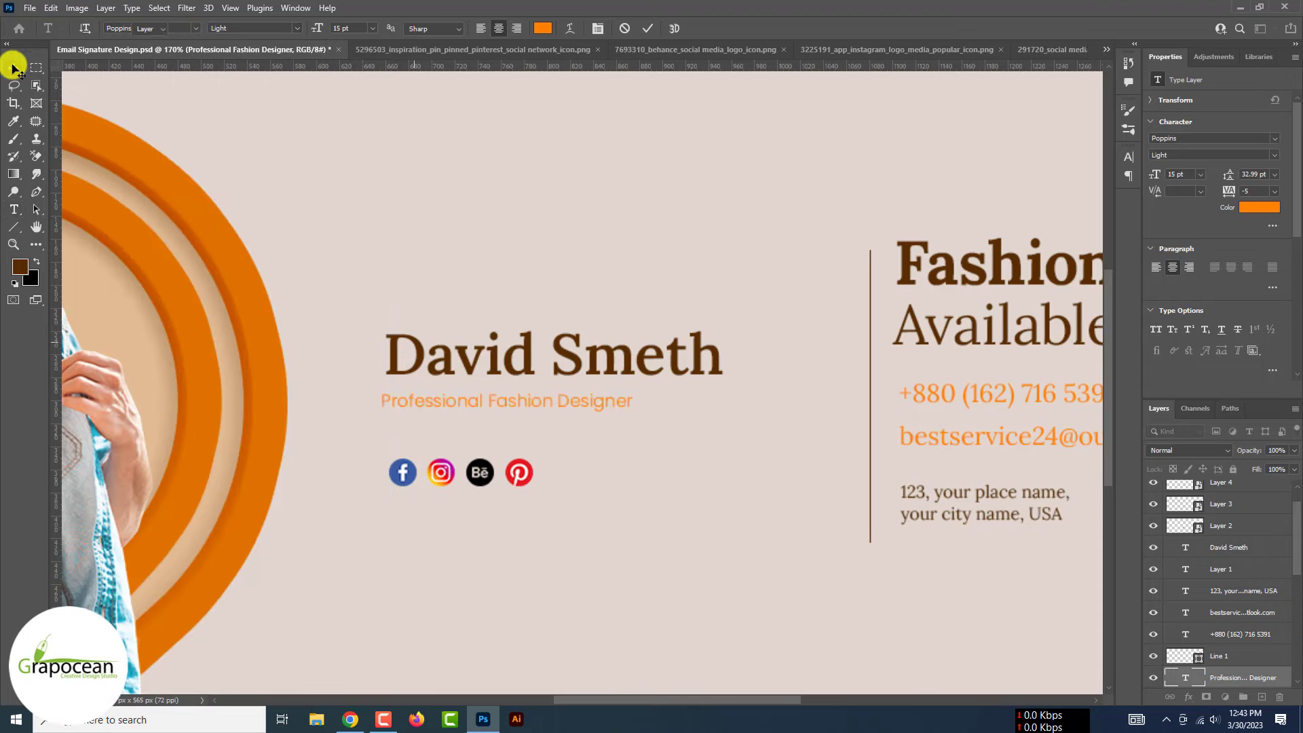
{"action": "left_click_drag", "start_coordinate": [504, 409], "coordinate": [503, 407]}
{"action": "key", "text": "ctrl+minus"}
{"action": "key", "text": "ctrl+minus"}
{"action": "key", "text": "ctrl+minus"}
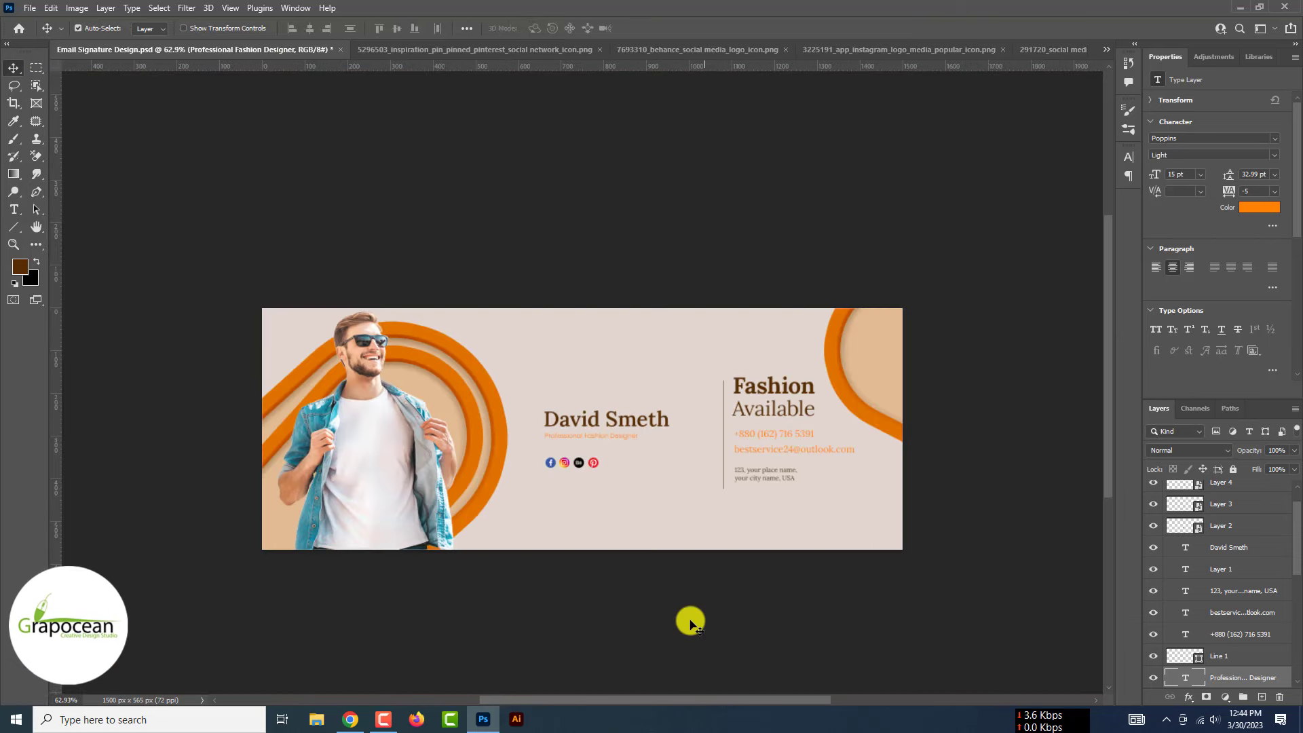
{"action": "key", "text": "ctrl+minus"}
{"action": "key", "text": "ctrl+minus"}
{"action": "key", "text": "ctrl+0"}
{"action": "scroll", "coordinate": [621, 454], "scroll_direction": "up", "scroll_amount": 3}
{"action": "left_click", "coordinate": [598, 407], "text": "ctrl"}
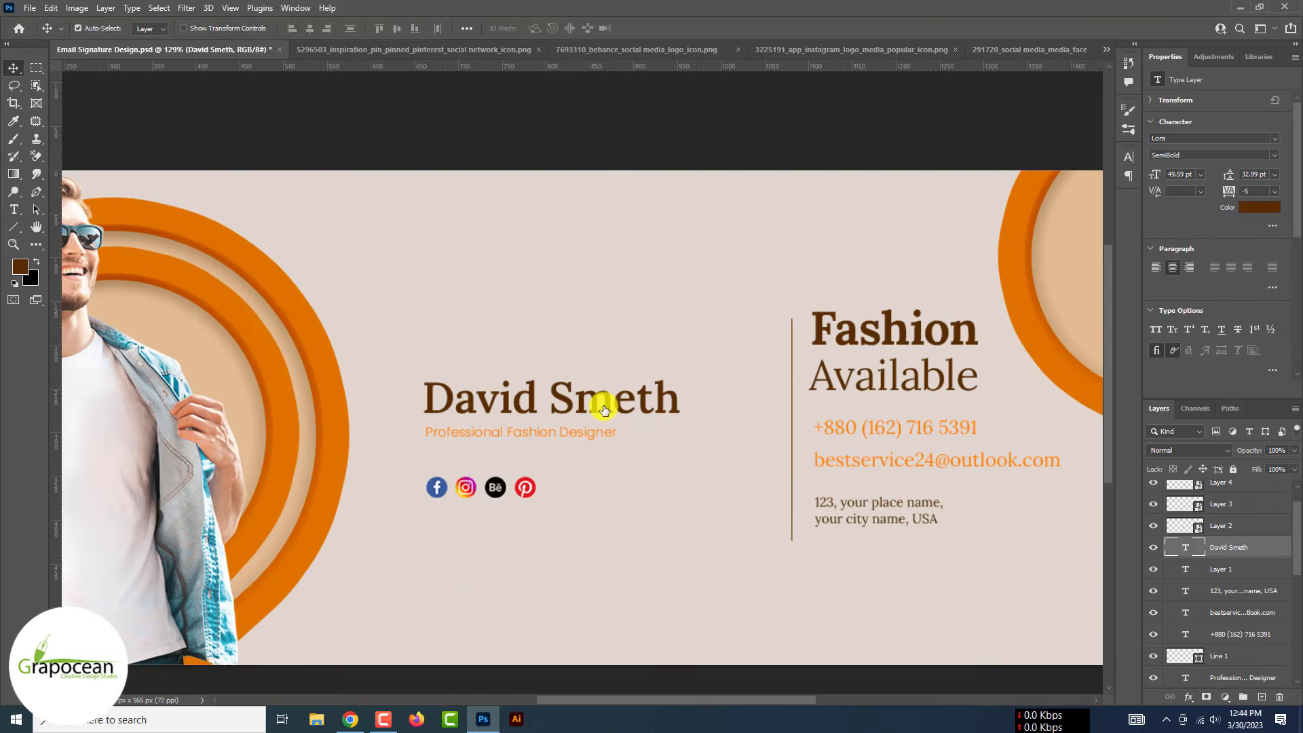
Enlarge the name and title together and shift the block slightly left
{"action": "scroll", "coordinate": [1243, 611], "scroll_direction": "down", "scroll_amount": 1}
{"action": "left_click", "coordinate": [1242, 634], "text": "ctrl"}
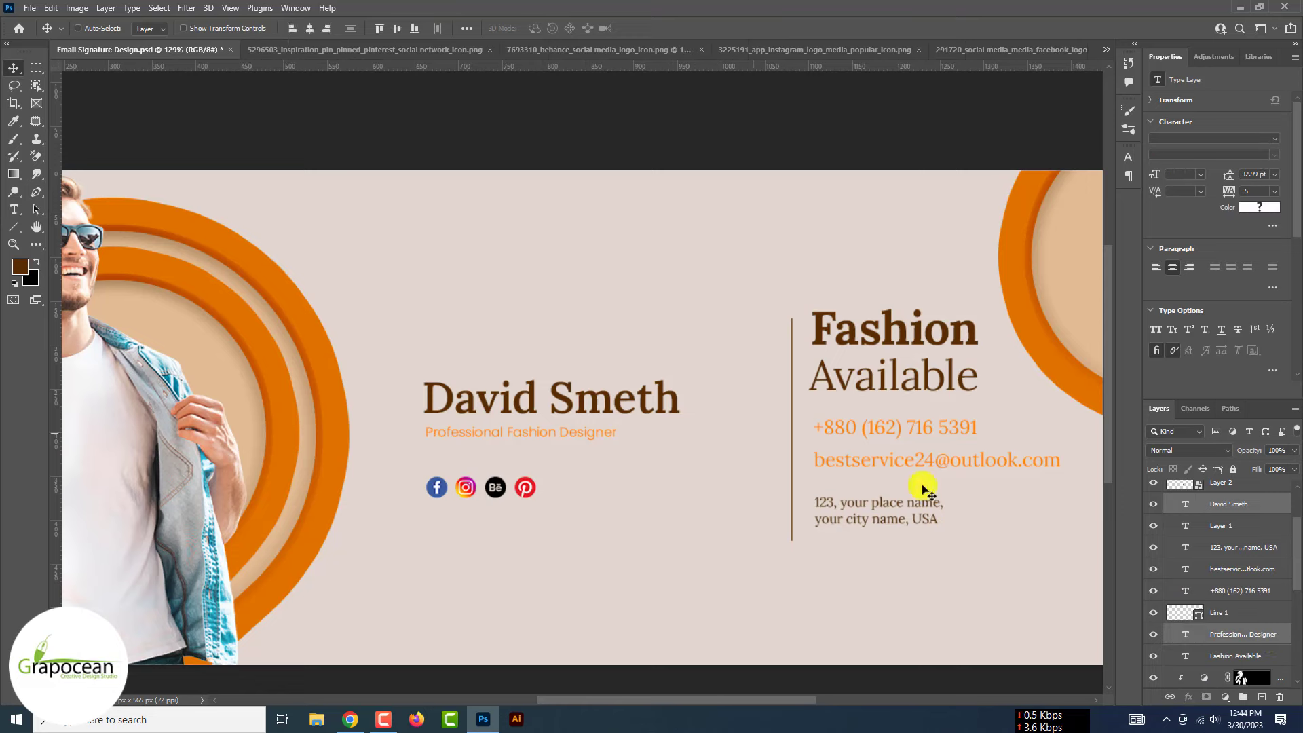
{"action": "left_click_drag", "start_coordinate": [707, 365], "coordinate": [746, 349]}
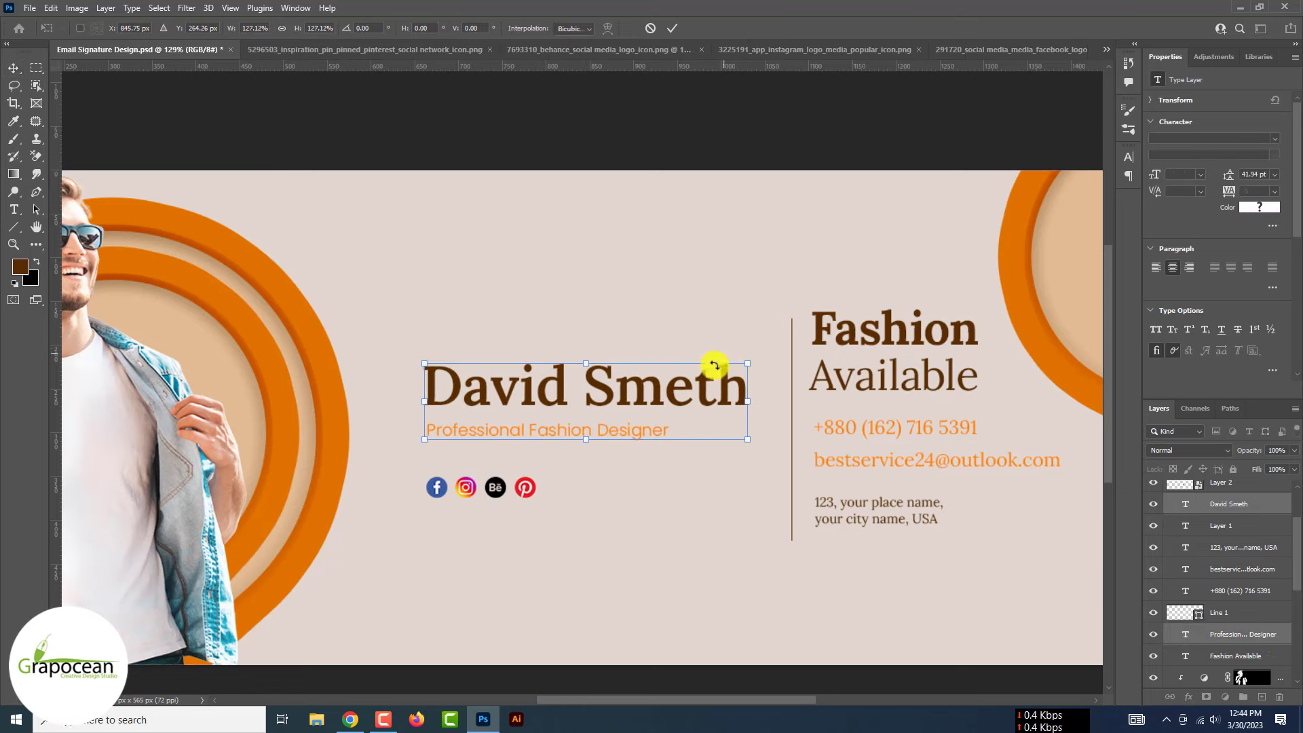
{"action": "left_click_drag", "start_coordinate": [652, 401], "coordinate": [632, 402]}
{"action": "key", "text": "Return"}
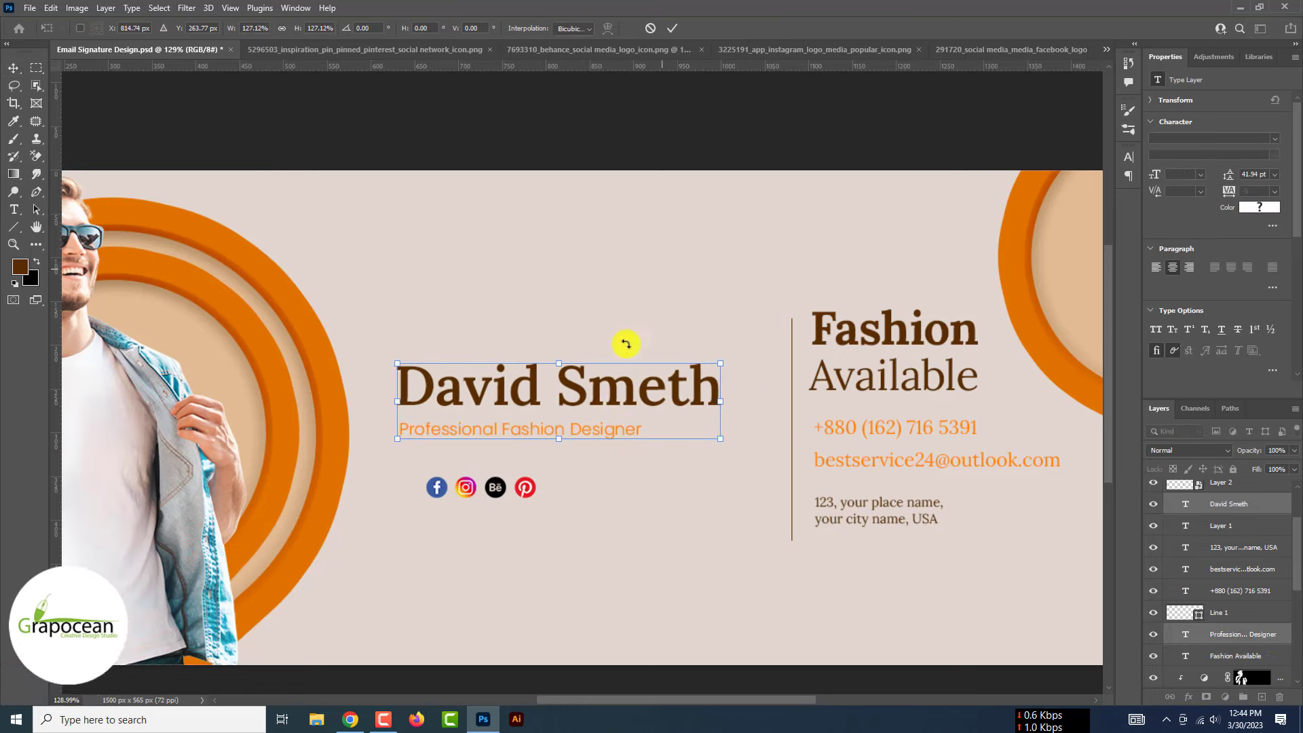
Scale the social icons up about 150% and move them beneath the address on the right
{"action": "left_click", "coordinate": [508, 490]}
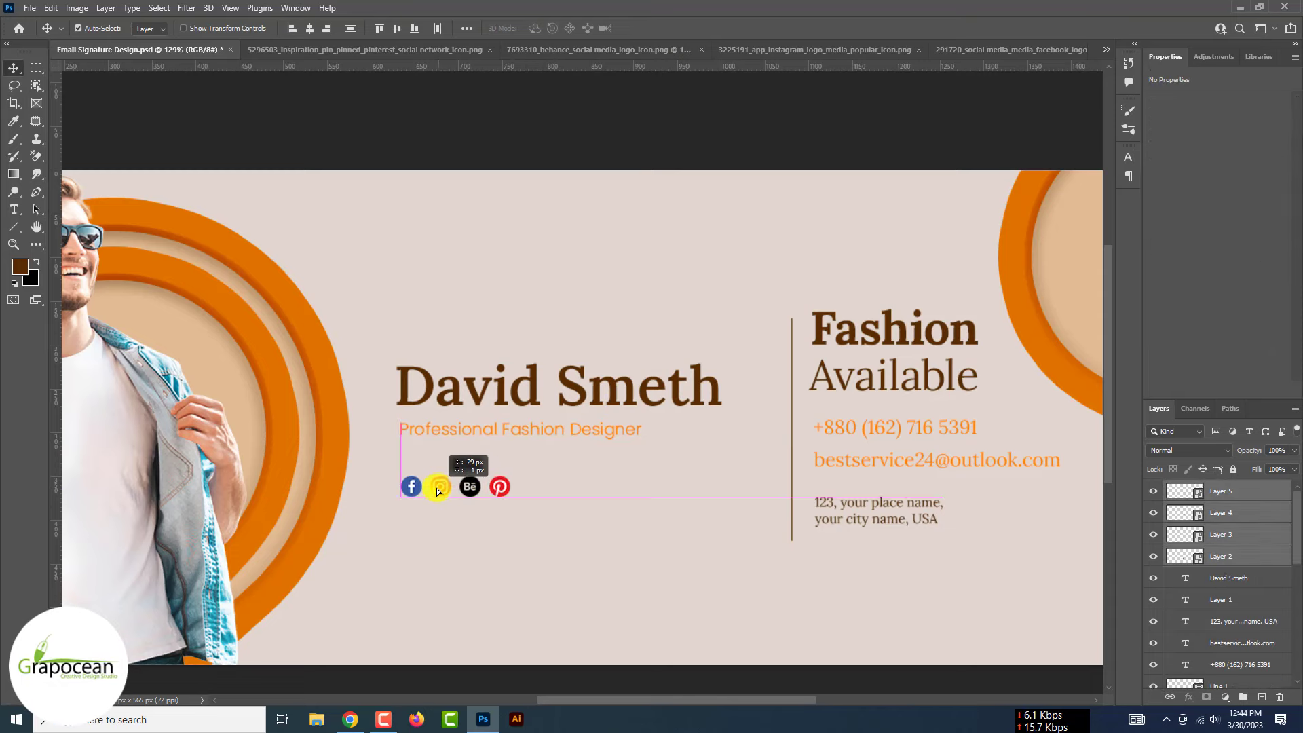
{"action": "scroll", "coordinate": [454, 489], "scroll_direction": "down", "scroll_amount": 3}
{"action": "scroll", "coordinate": [434, 487], "scroll_direction": "down", "scroll_amount": 2}
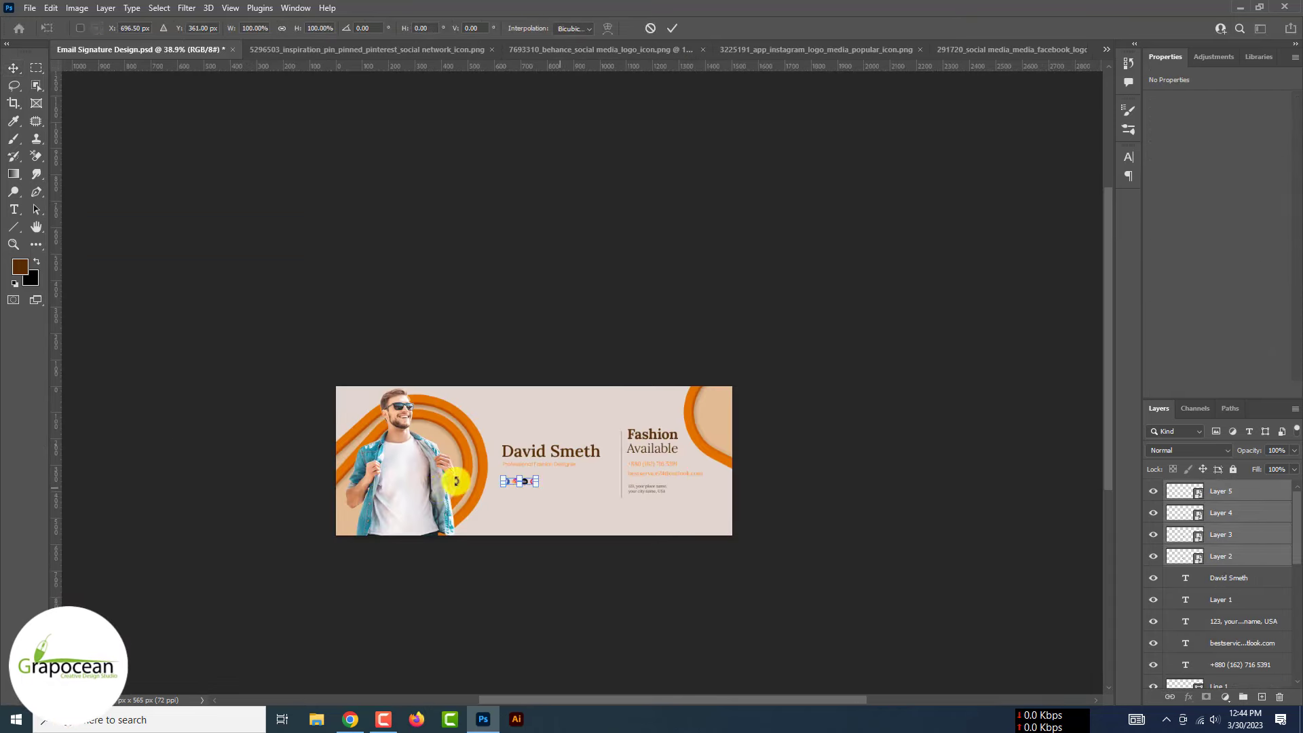
{"action": "scroll", "coordinate": [526, 482], "scroll_direction": "up", "scroll_amount": 5}
{"action": "key", "text": "ctrl+t"}
{"action": "left_click_drag", "start_coordinate": [527, 456], "coordinate": [577, 437]}
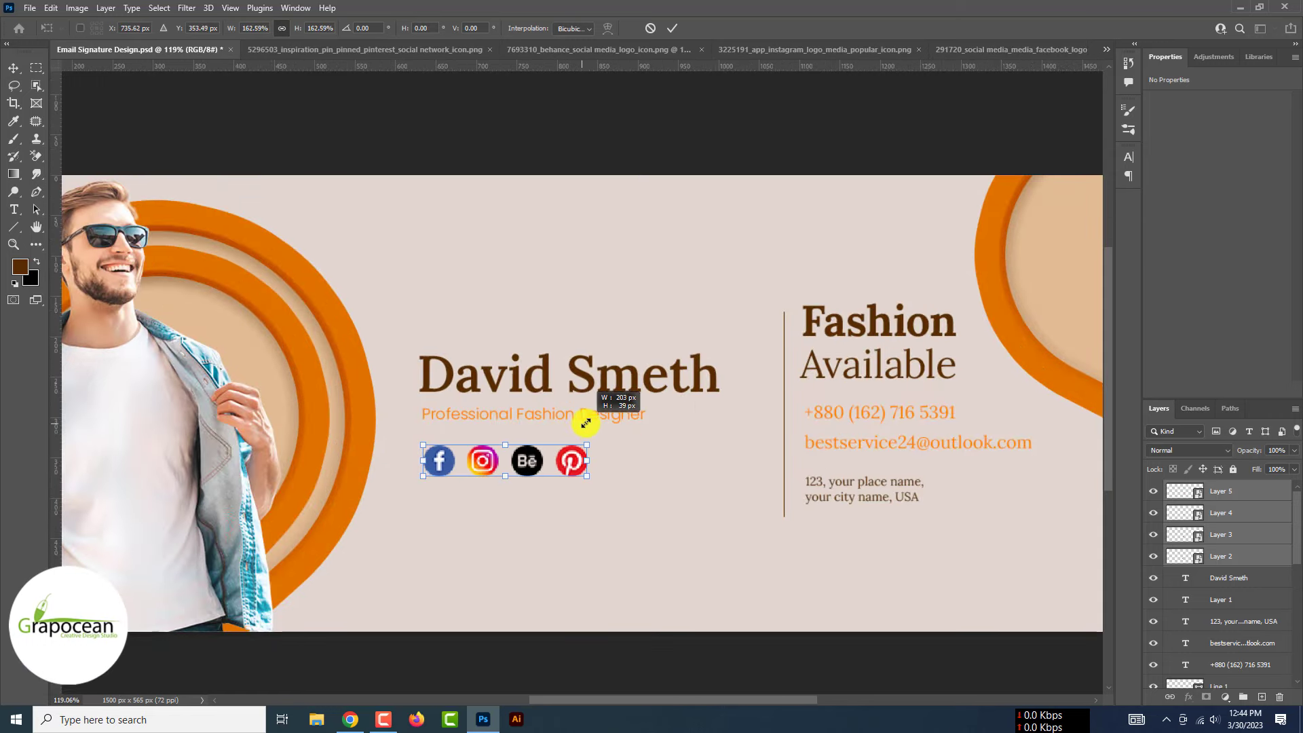
{"action": "left_click_drag", "start_coordinate": [522, 468], "coordinate": [903, 555]}
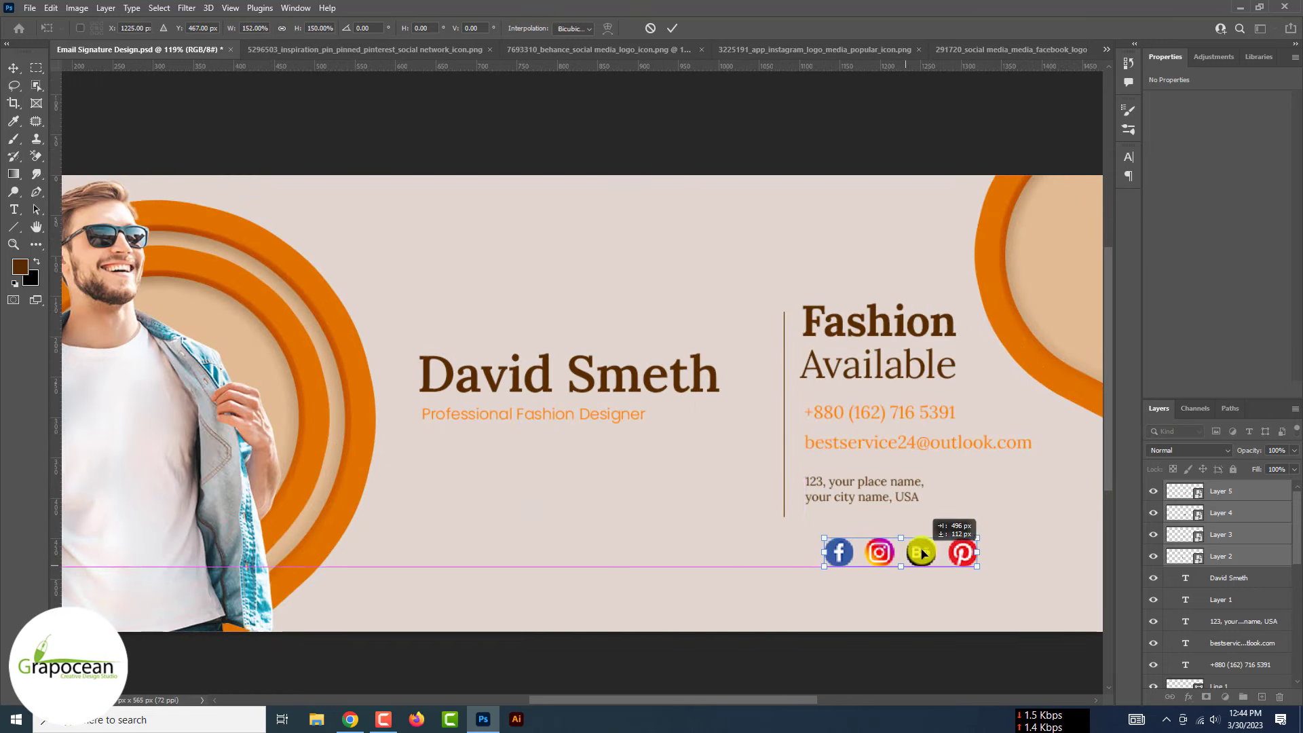
{"action": "scroll", "coordinate": [905, 562], "scroll_direction": "down", "scroll_amount": 3}
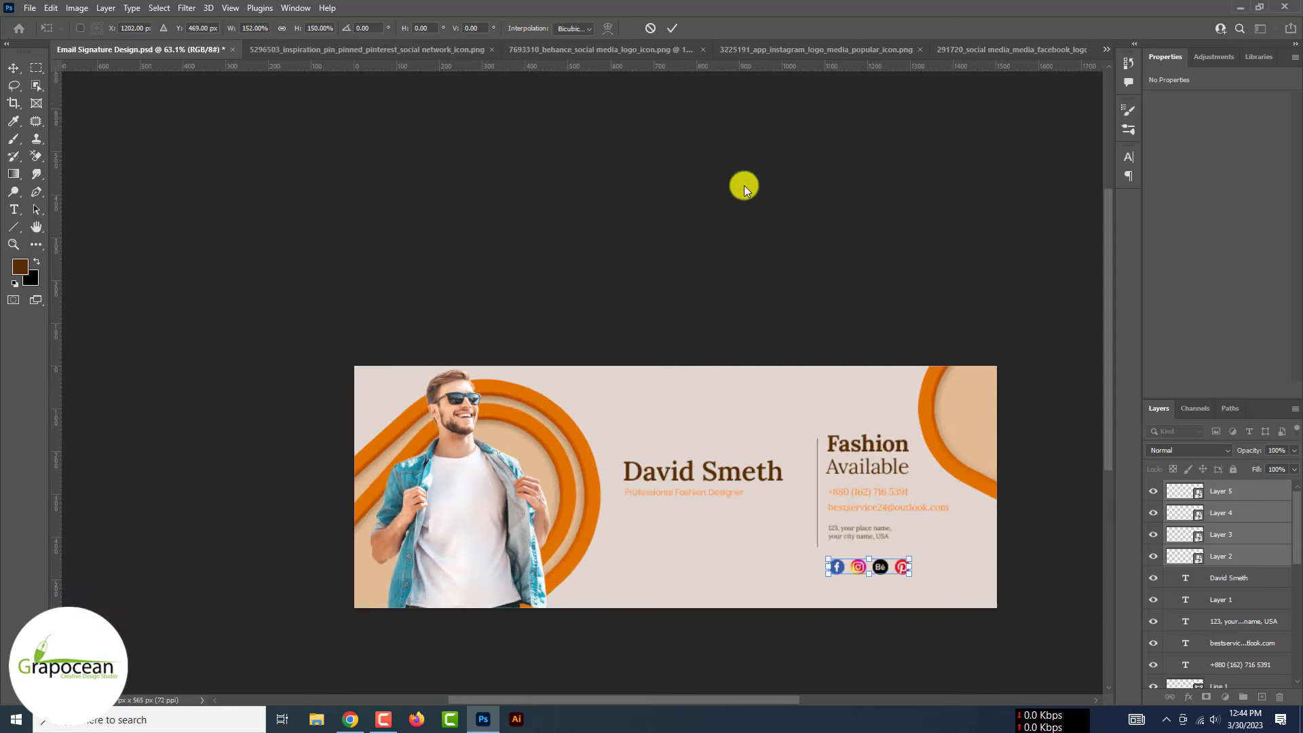
{"action": "key", "text": "Return"}
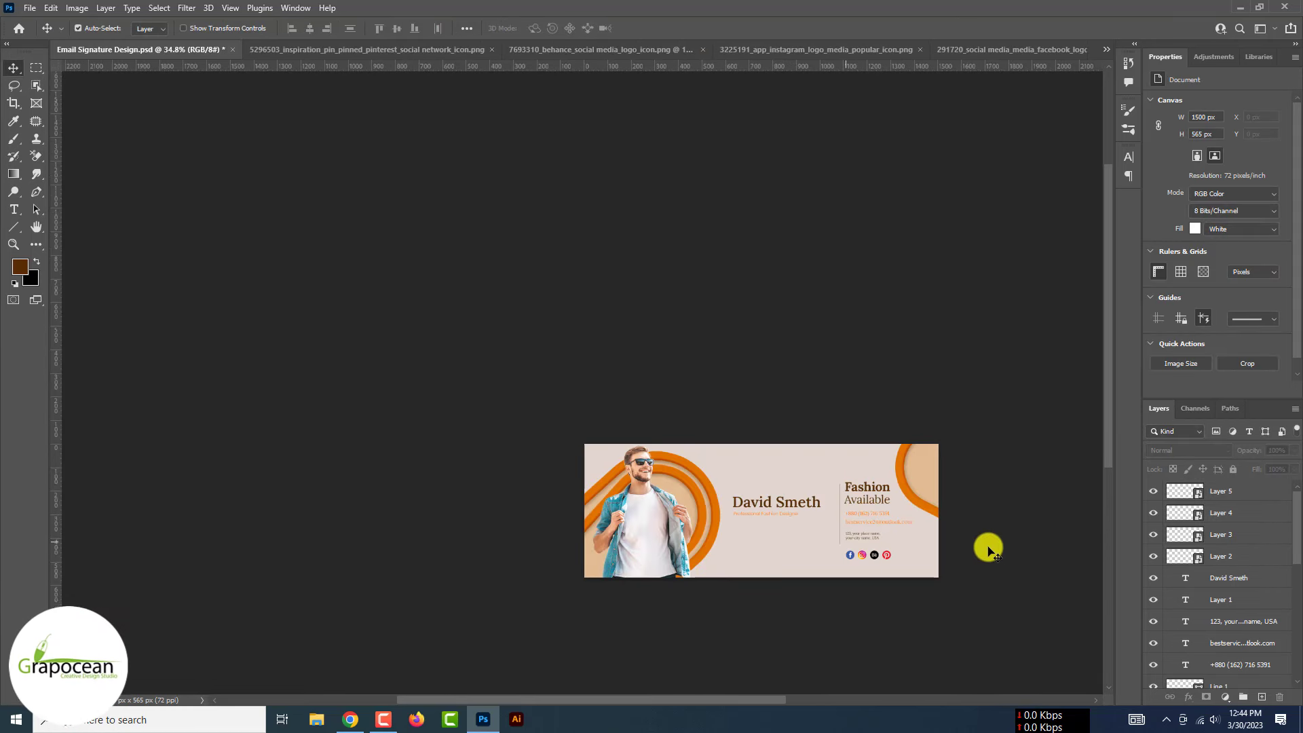
{"action": "scroll", "coordinate": [686, 479], "scroll_direction": "up", "scroll_amount": 3}
{"action": "left_click_drag", "start_coordinate": [751, 500], "coordinate": [750, 518]}
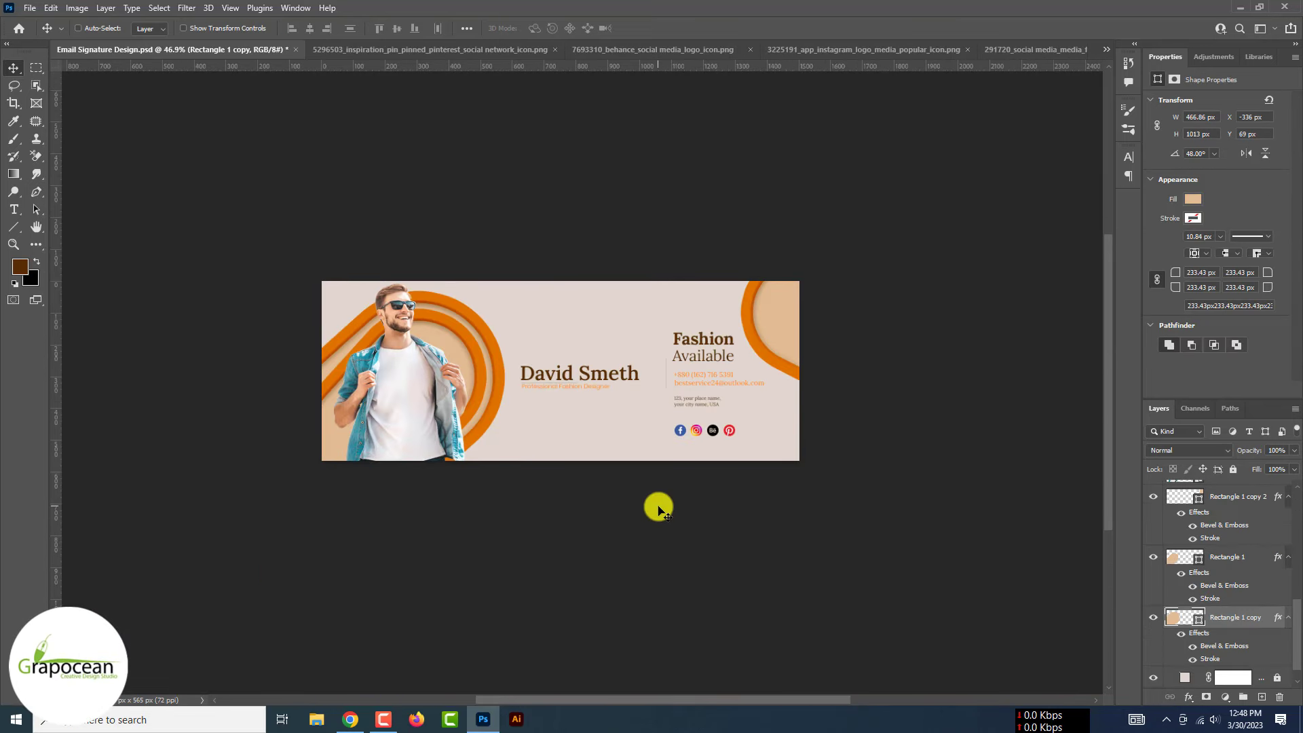
{"action": "scroll", "coordinate": [672, 441], "scroll_direction": "left", "scroll_amount": 1}
{"action": "scroll", "coordinate": [656, 369], "scroll_direction": "up", "scroll_amount": 1}
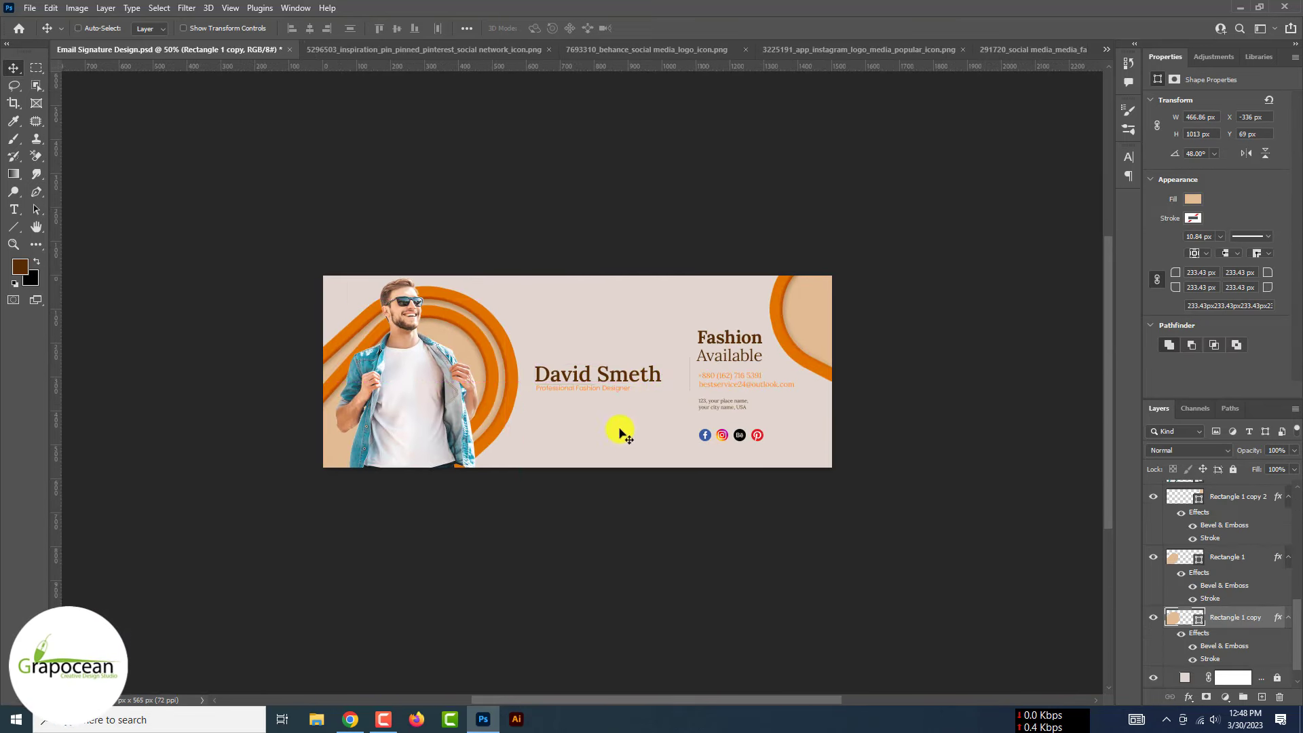
{"action": "scroll", "coordinate": [607, 448], "scroll_direction": "up", "scroll_amount": 2}
{"action": "scroll", "coordinate": [608, 446], "scroll_direction": "down", "scroll_amount": 4}
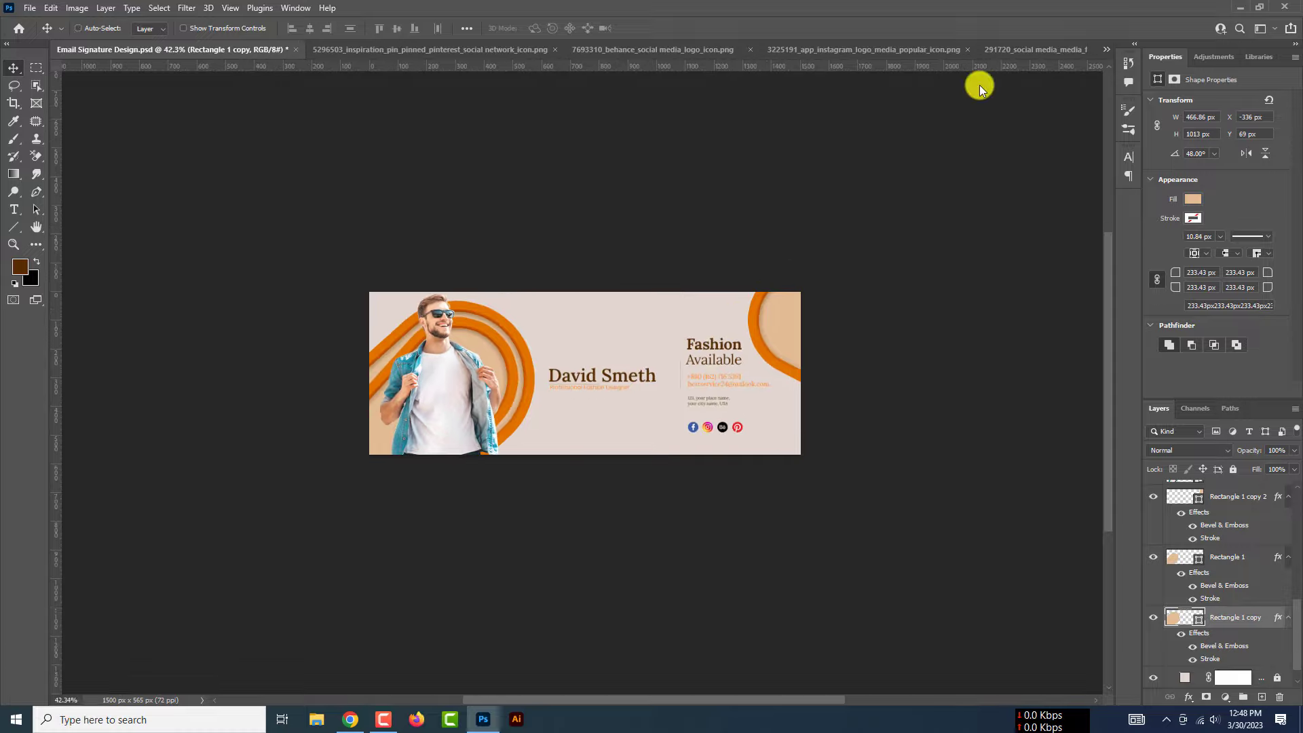